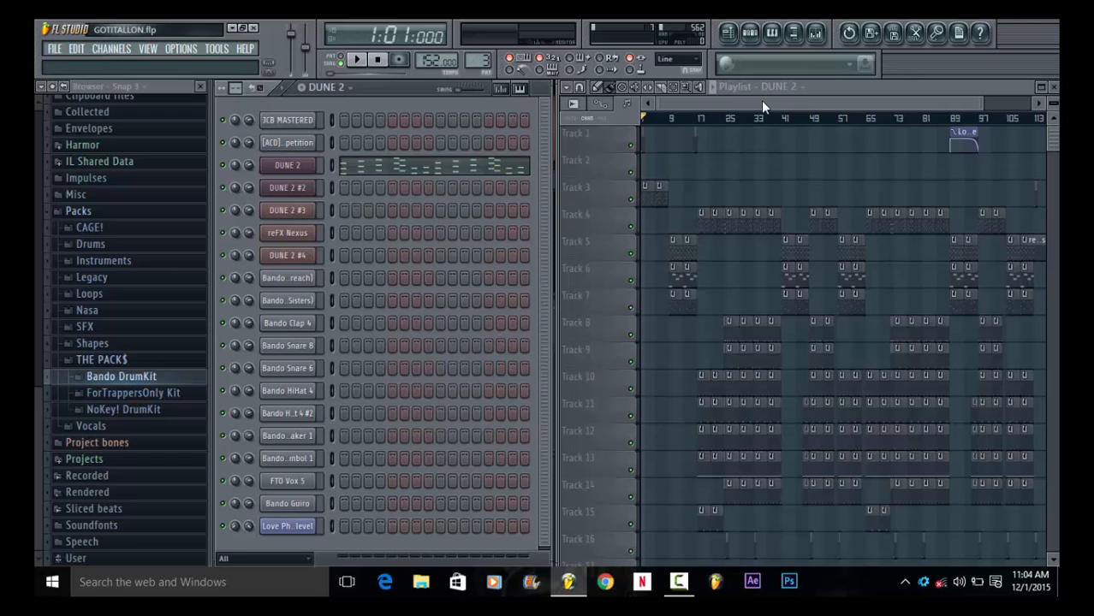
Open the DUNE 2 channel's synth and view its list of soundbanks
{"action": "left_click", "coordinate": [304, 168]}
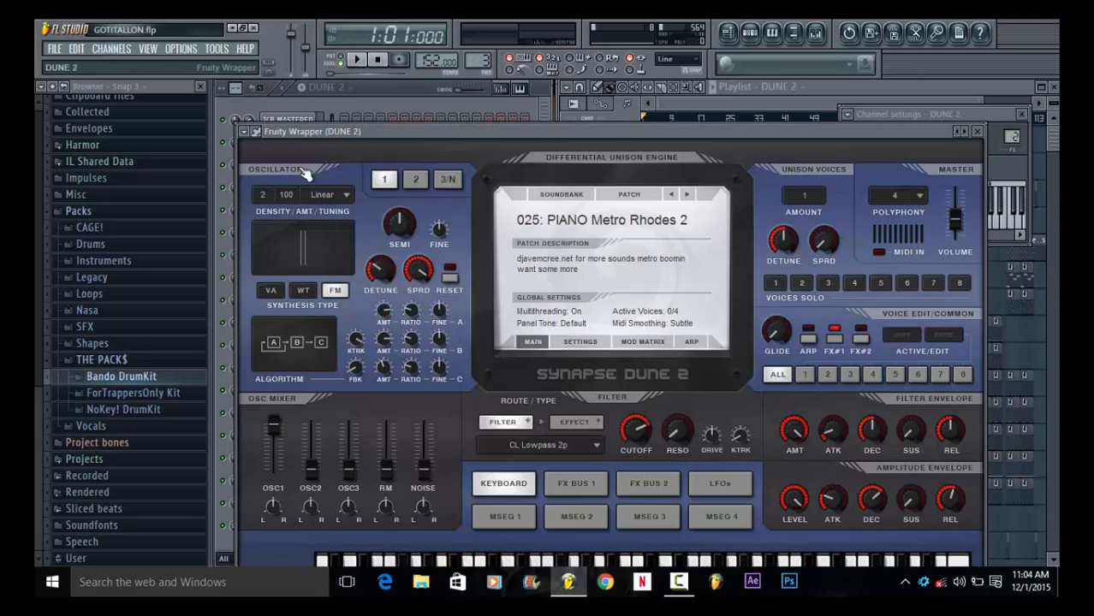
{"action": "left_click", "coordinate": [581, 197]}
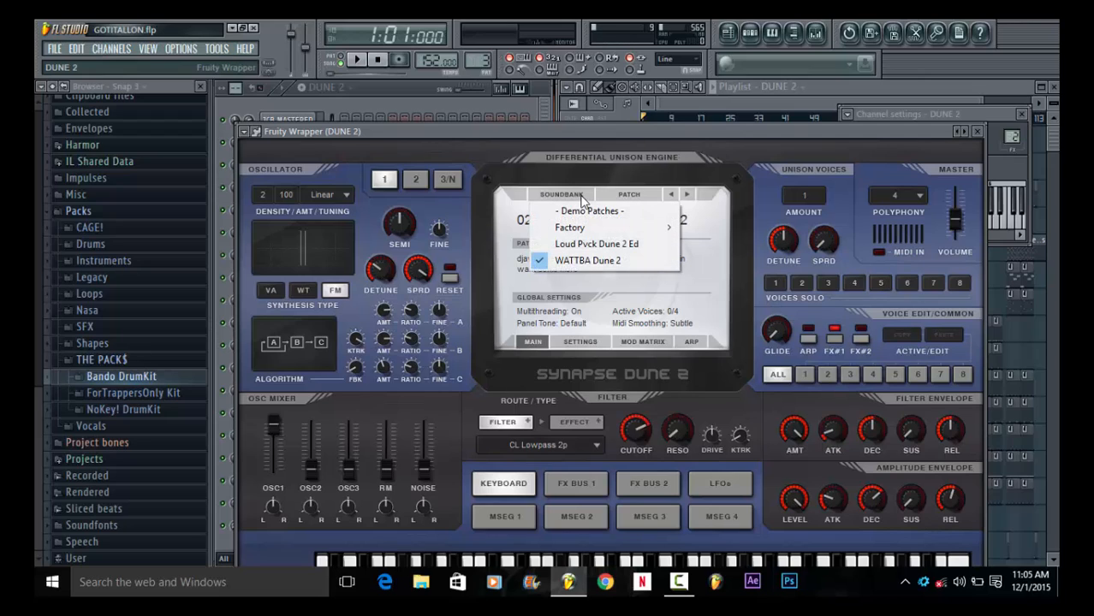
{"action": "left_click", "coordinate": [671, 133]}
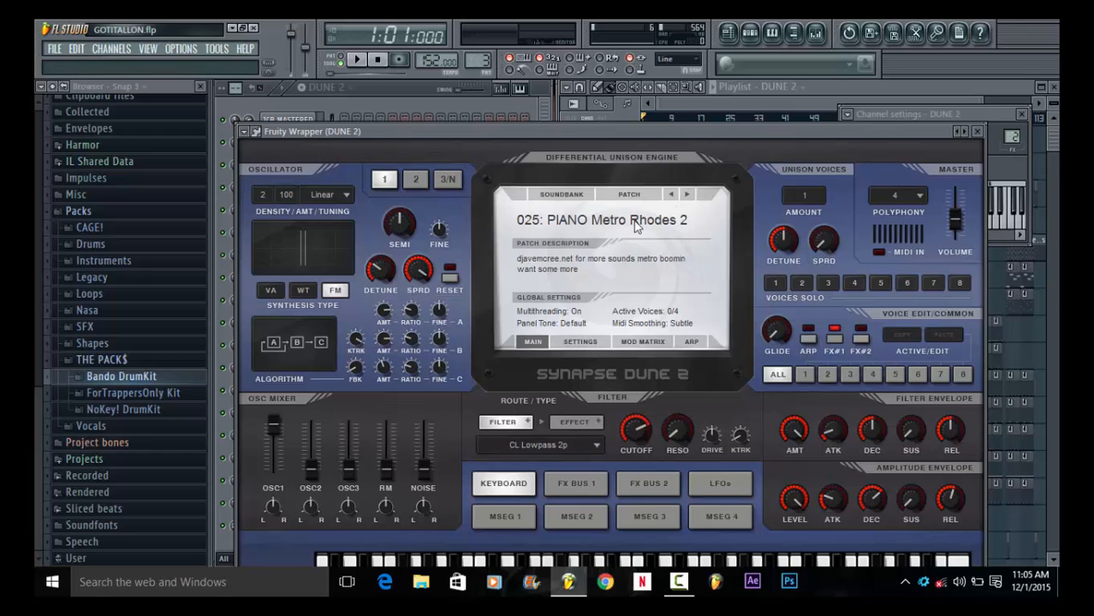
{"action": "left_click", "coordinate": [405, 88]}
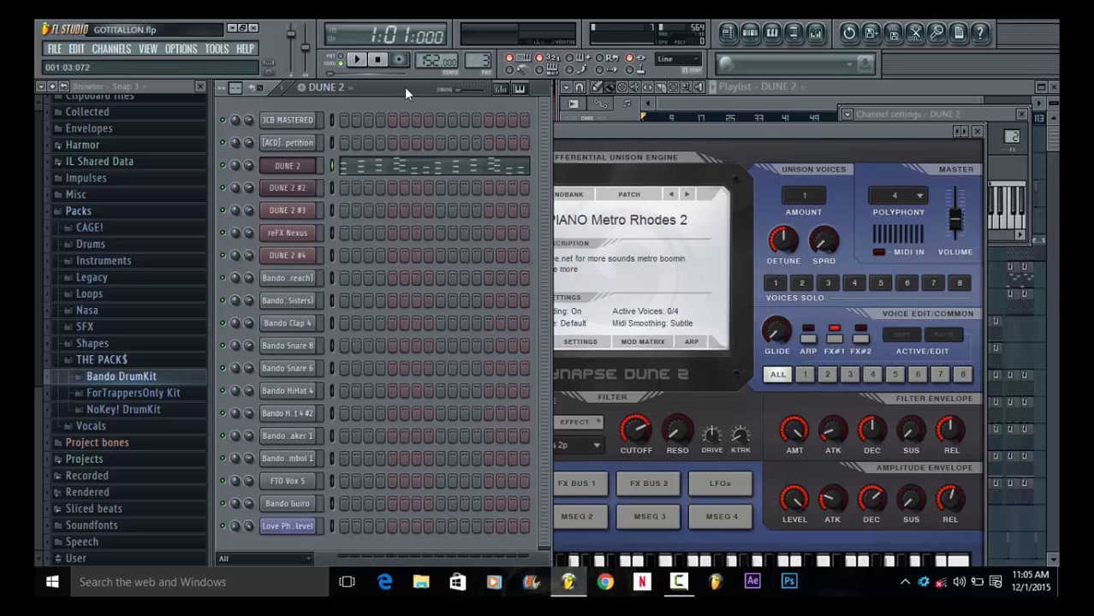
Open the DUNE 2 channel's piano roll and examine the melody notes across bars 1 to 4
{"action": "left_click", "coordinate": [372, 166]}
{"action": "left_click_drag", "start_coordinate": [441, 100], "coordinate": [533, 101]}
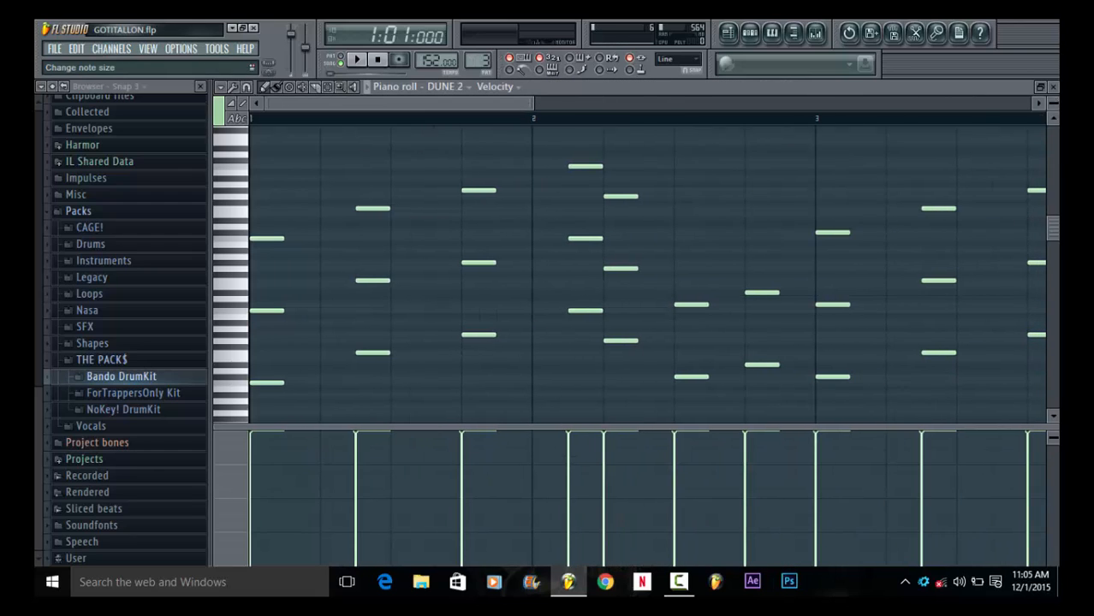
{"action": "left_click_drag", "start_coordinate": [1054, 104], "coordinate": [1054, 114]}
{"action": "scroll", "coordinate": [364, 242], "scroll_direction": "down", "scroll_amount": 1}
{"action": "scroll", "coordinate": [364, 242], "scroll_direction": "down", "scroll_amount": 1}
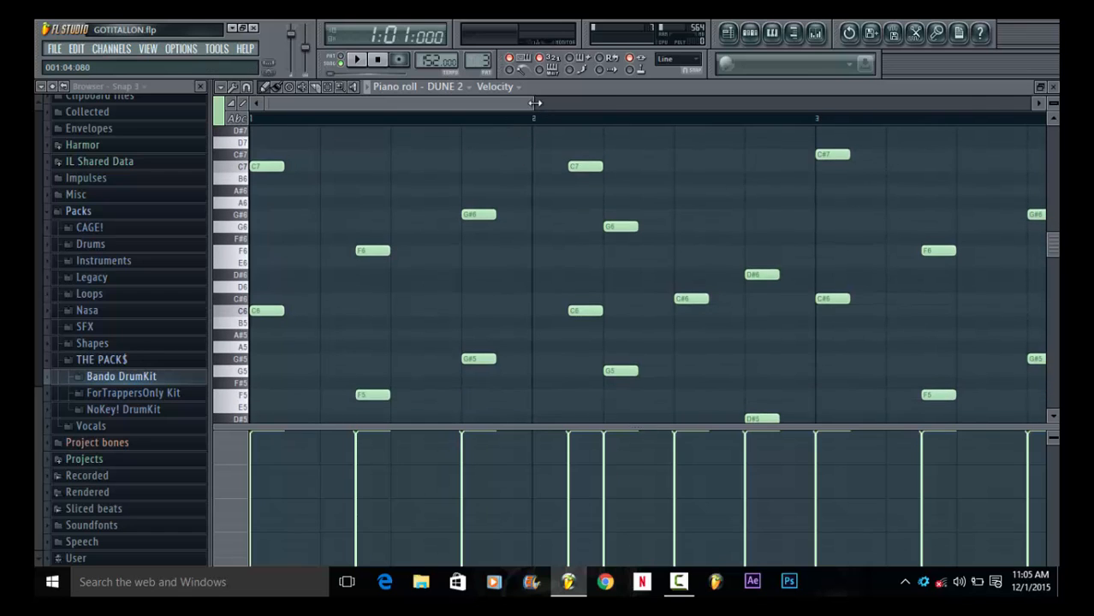
{"action": "left_click_drag", "start_coordinate": [539, 101], "coordinate": [945, 102]}
{"action": "scroll", "coordinate": [854, 166], "scroll_direction": "down", "scroll_amount": 2}
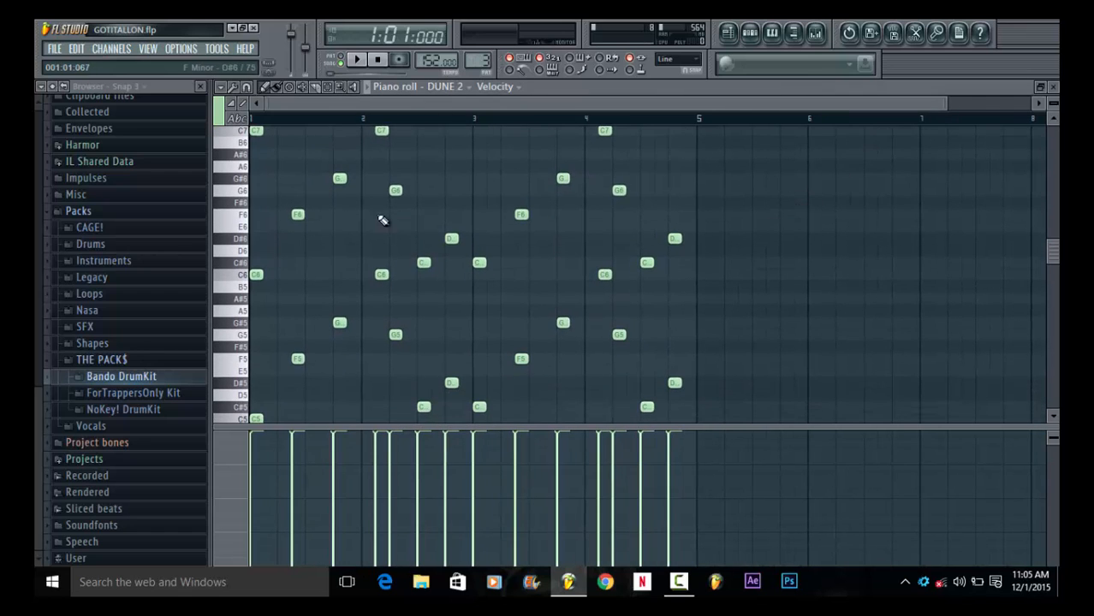
{"action": "left_click_drag", "start_coordinate": [950, 103], "coordinate": [663, 103]}
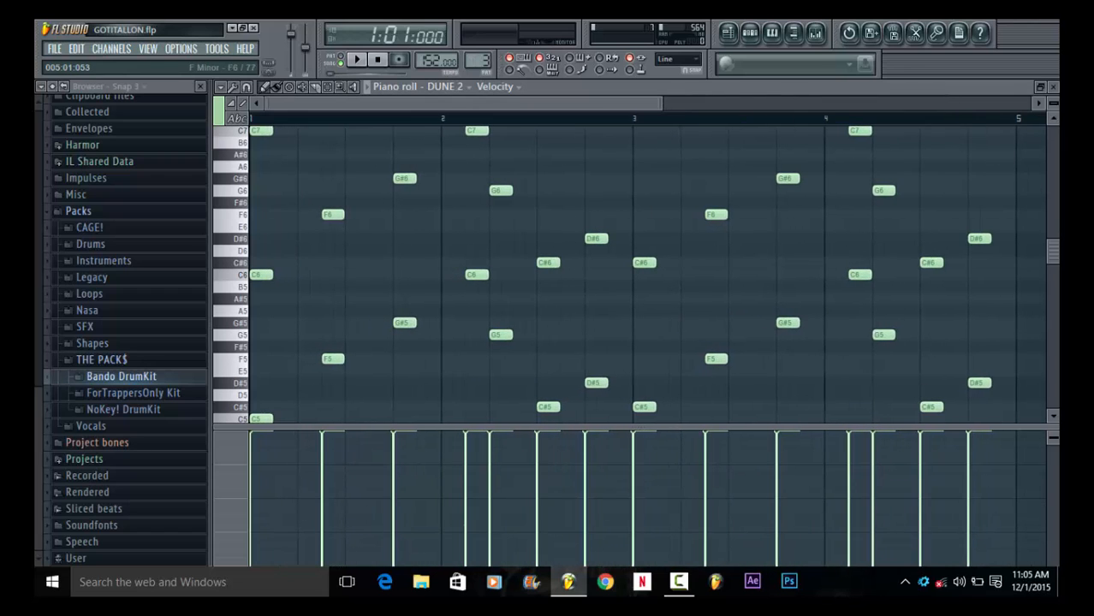
{"action": "scroll", "coordinate": [990, 197], "scroll_direction": "down", "scroll_amount": 3}
Select the lowest-octave melody notes, C5 to G#5, across bars 1 to 4
{"action": "left_click_drag", "start_coordinate": [986, 241], "coordinate": [248, 383]}
{"action": "scroll", "coordinate": [322, 154], "scroll_direction": "up", "scroll_amount": 6}
{"action": "scroll", "coordinate": [517, 228], "scroll_direction": "down", "scroll_amount": 6}
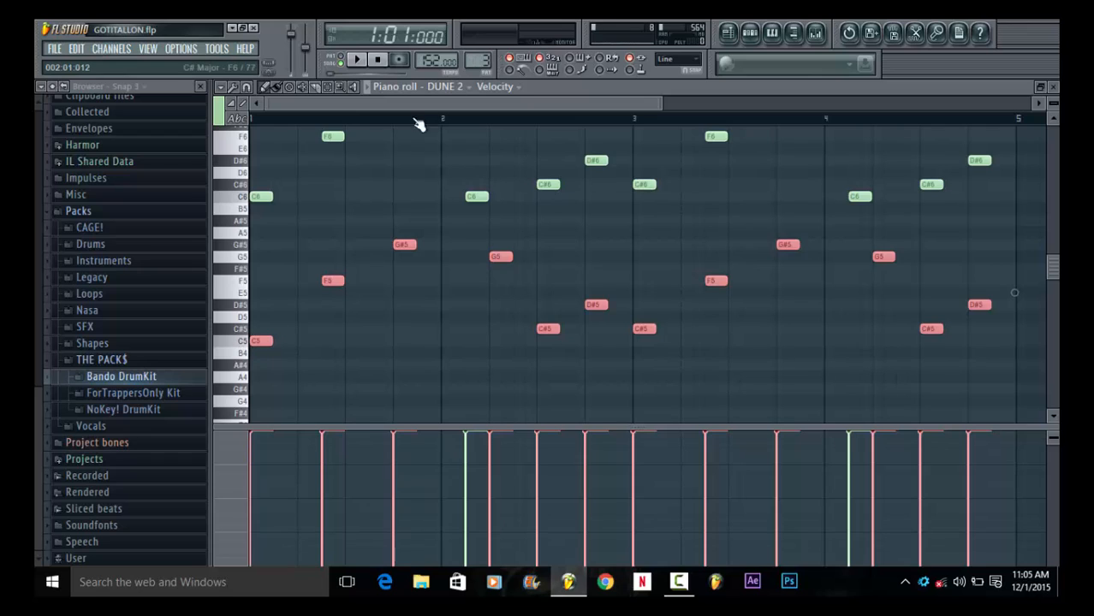
Play the DUNE 2 pattern for a few bars and stop playback
{"action": "key", "text": "space"}
{"action": "key", "text": "space"}
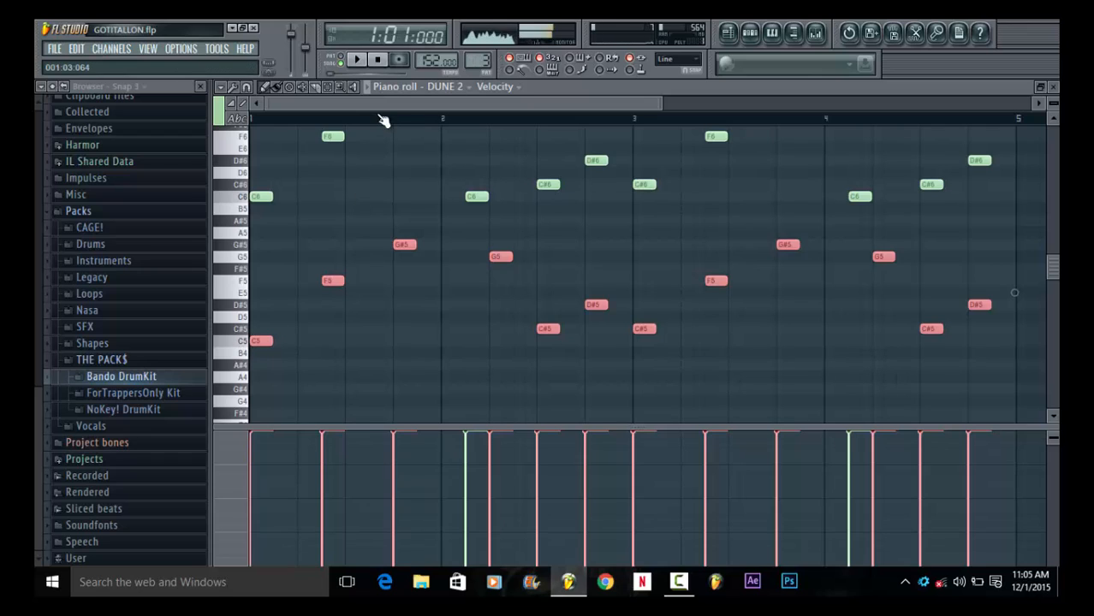
{"action": "left_click", "coordinate": [377, 61]}
{"action": "left_click", "coordinate": [372, 86]}
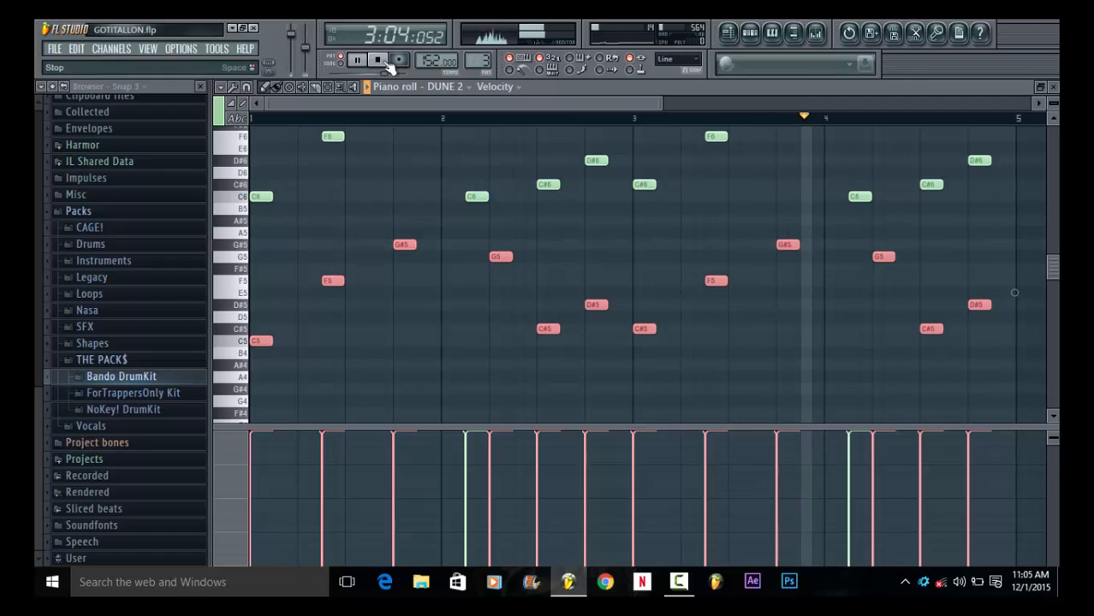
{"action": "left_click", "coordinate": [381, 62]}
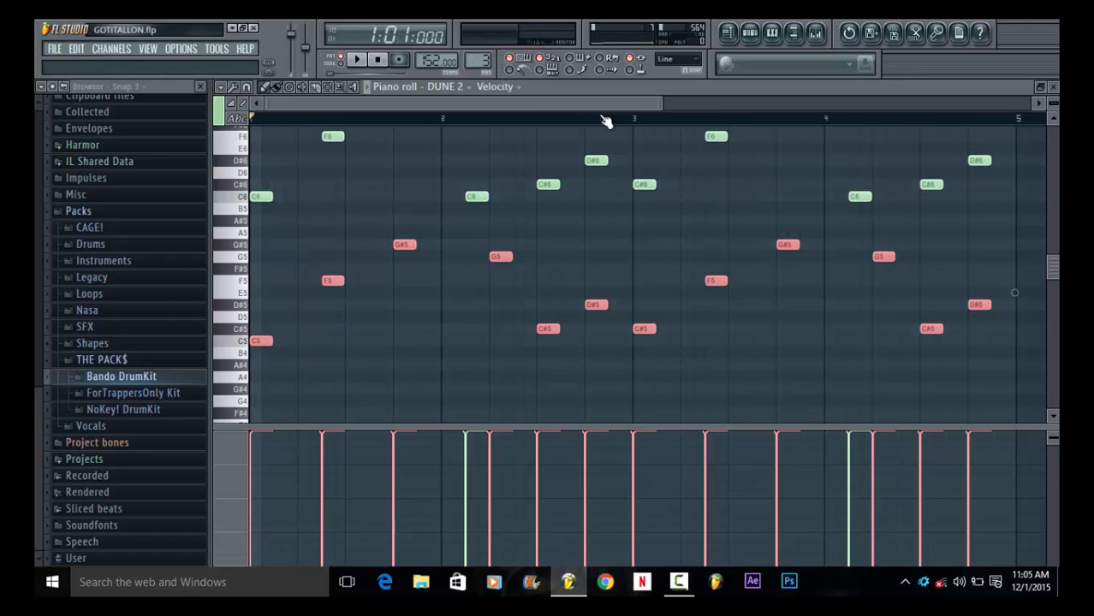
Enlarge the piano roll's note rows and audition the C5 and F5 keys on its keyboard
{"action": "left_click", "coordinate": [1041, 89]}
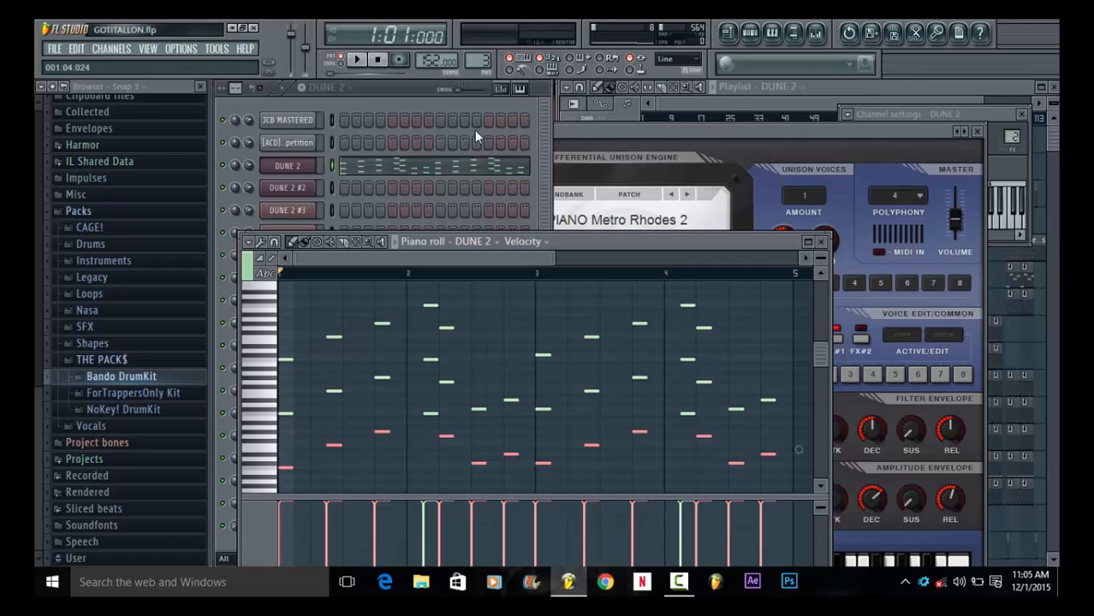
{"action": "left_click", "coordinate": [808, 242]}
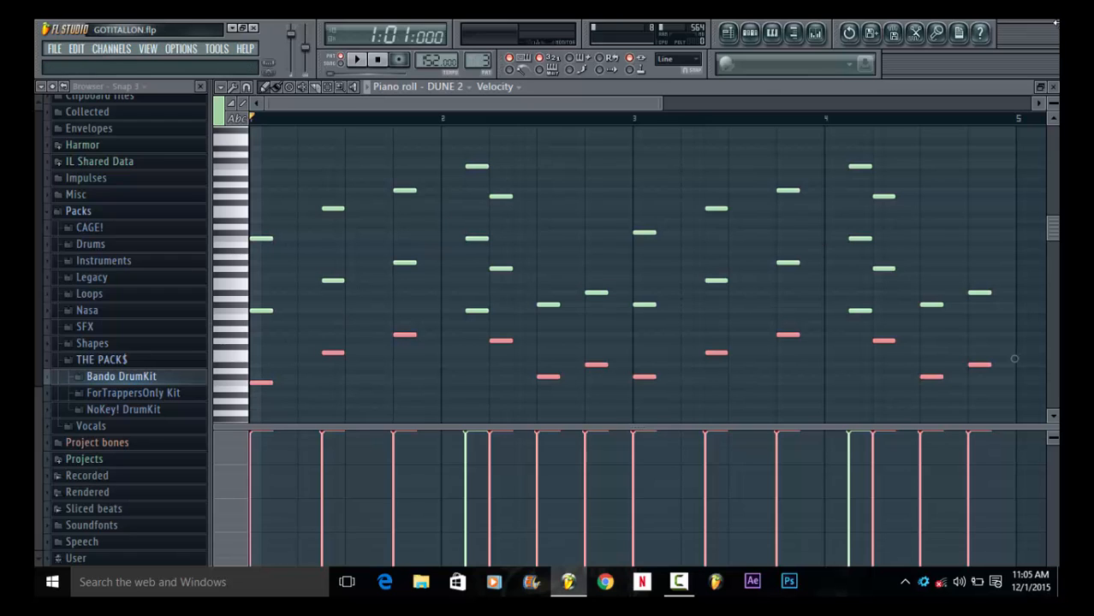
{"action": "left_click_drag", "start_coordinate": [1054, 103], "coordinate": [1053, 91]}
{"action": "scroll", "coordinate": [501, 264], "scroll_direction": "down", "scroll_amount": 3}
{"action": "scroll", "coordinate": [503, 267], "scroll_direction": "down", "scroll_amount": 1}
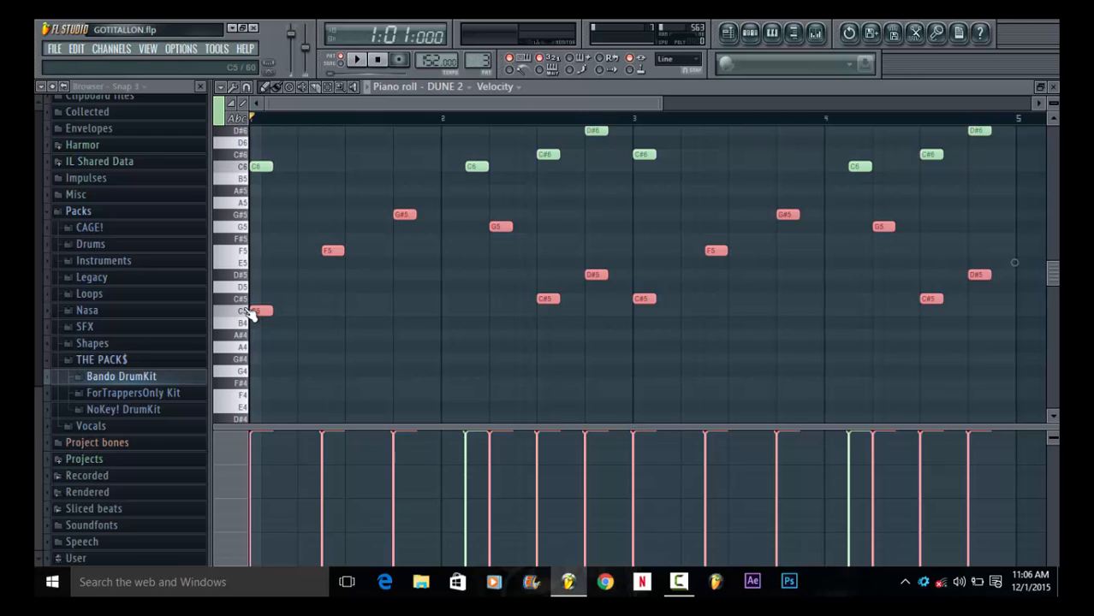
{"action": "left_click", "coordinate": [248, 313]}
{"action": "left_click", "coordinate": [249, 315]}
{"action": "left_click", "coordinate": [248, 314]}
{"action": "left_click", "coordinate": [239, 255]}
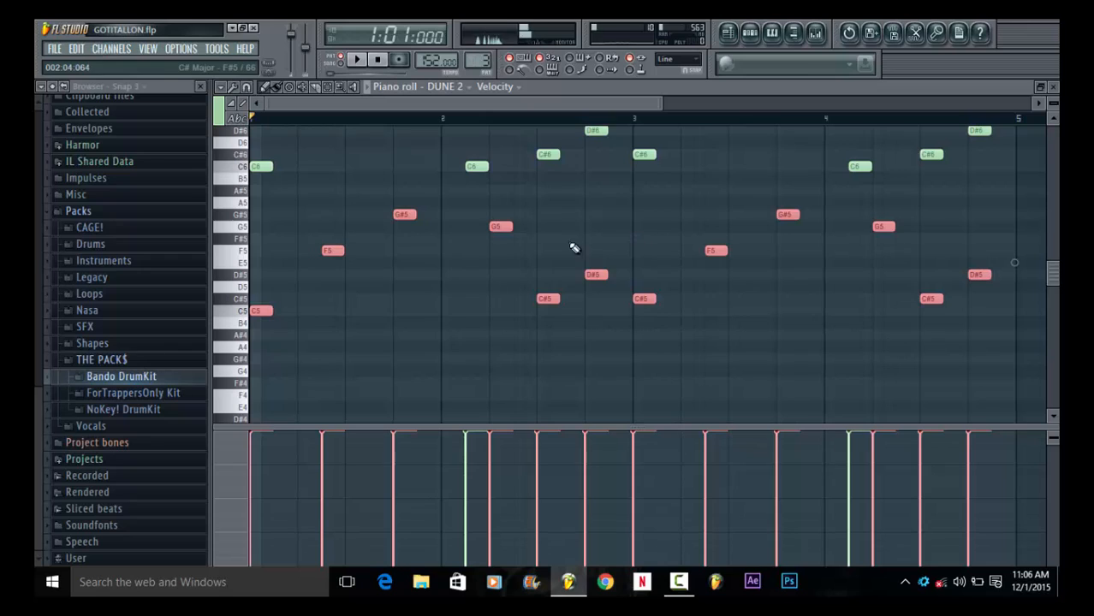
{"action": "left_click", "coordinate": [255, 219]}
Compare the lower and upper octave notes by auditioning the F5 and C6 keys
{"action": "scroll", "coordinate": [637, 262], "scroll_direction": "up", "scroll_amount": 2}
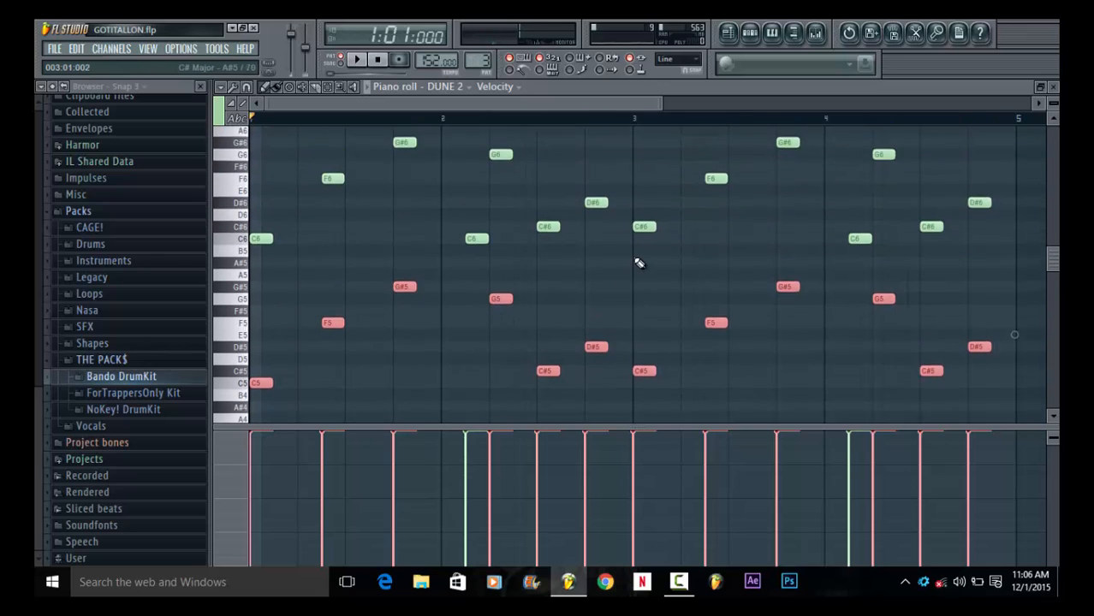
{"action": "scroll", "coordinate": [638, 263], "scroll_direction": "down", "scroll_amount": 2}
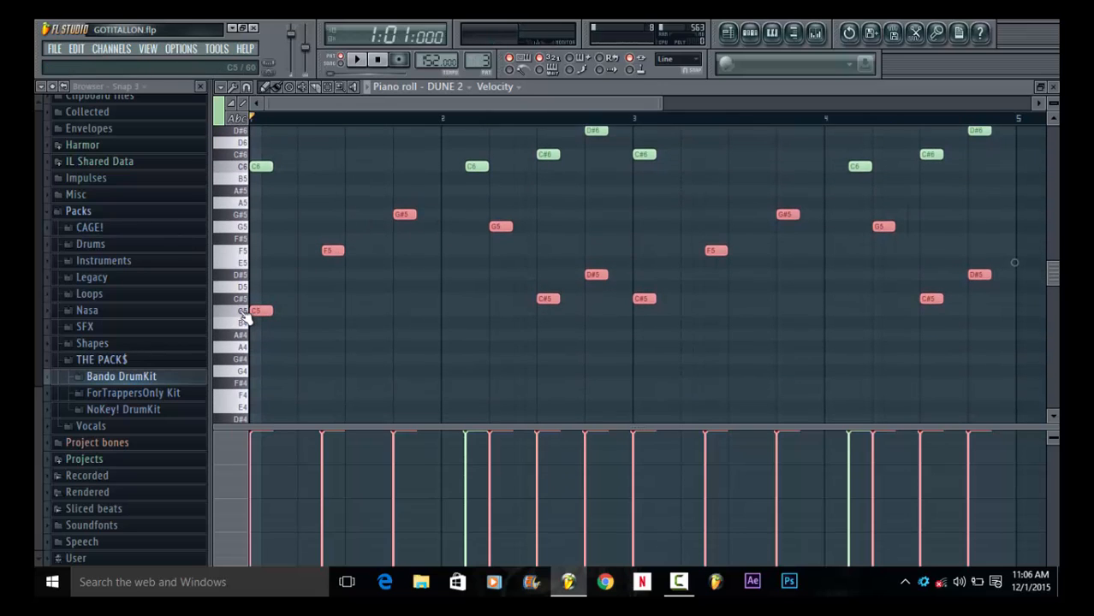
{"action": "left_click", "coordinate": [240, 254]}
{"action": "scroll", "coordinate": [479, 244], "scroll_direction": "up", "scroll_amount": 4}
{"action": "scroll", "coordinate": [518, 281], "scroll_direction": "down", "scroll_amount": 2}
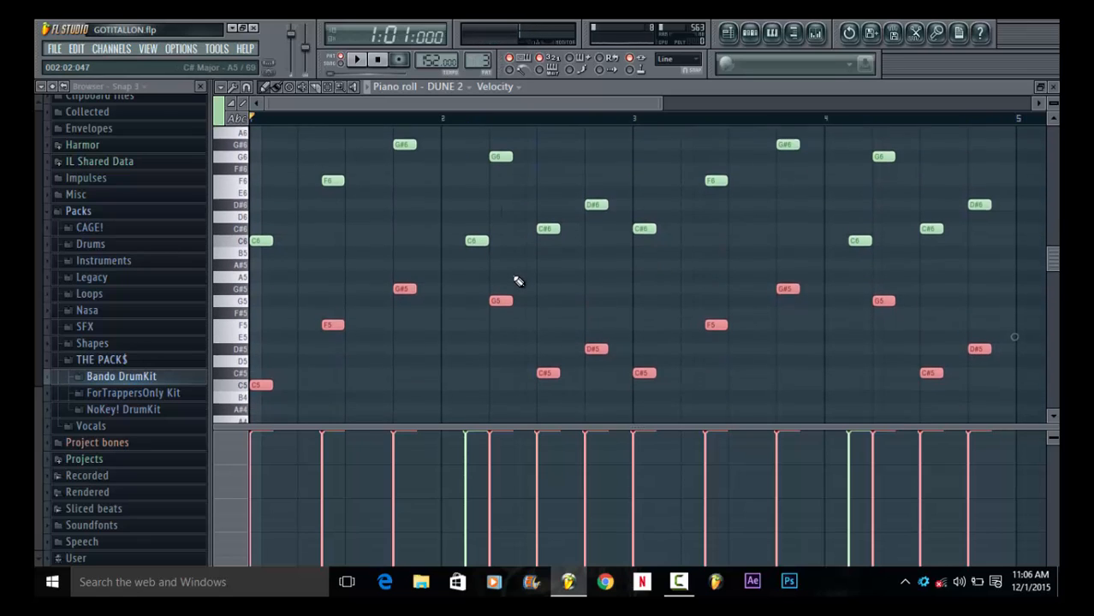
{"action": "left_click", "coordinate": [242, 246]}
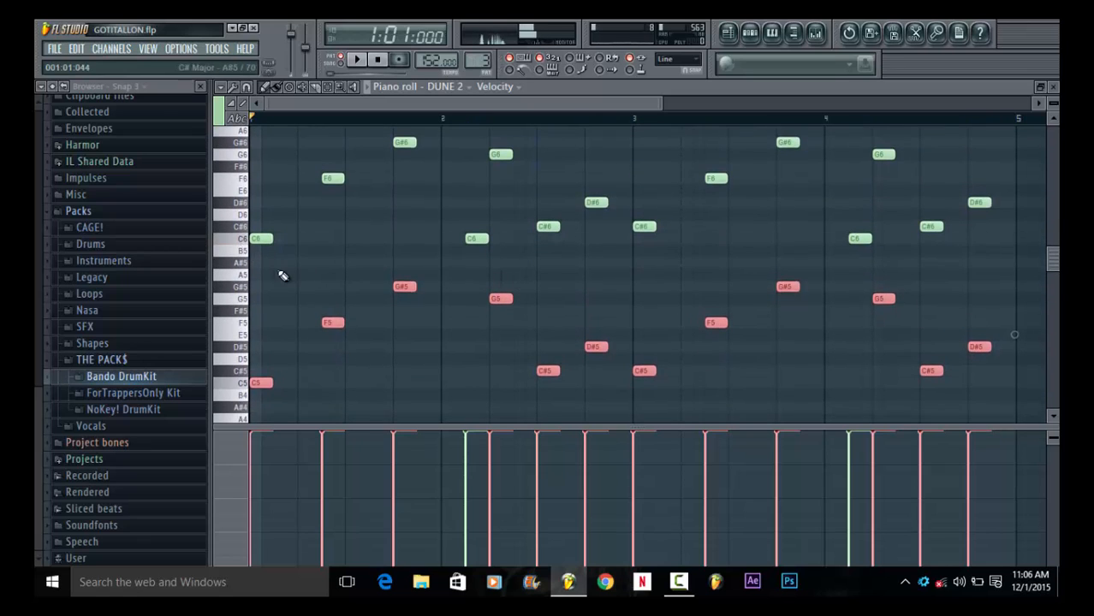
Try duplicating the lowest-octave notes six semitones higher, starting on F#5, and undo the copy
{"action": "left_click_drag", "start_coordinate": [660, 103], "coordinate": [977, 103]}
{"action": "left_click_drag", "start_coordinate": [699, 246], "coordinate": [251, 413]}
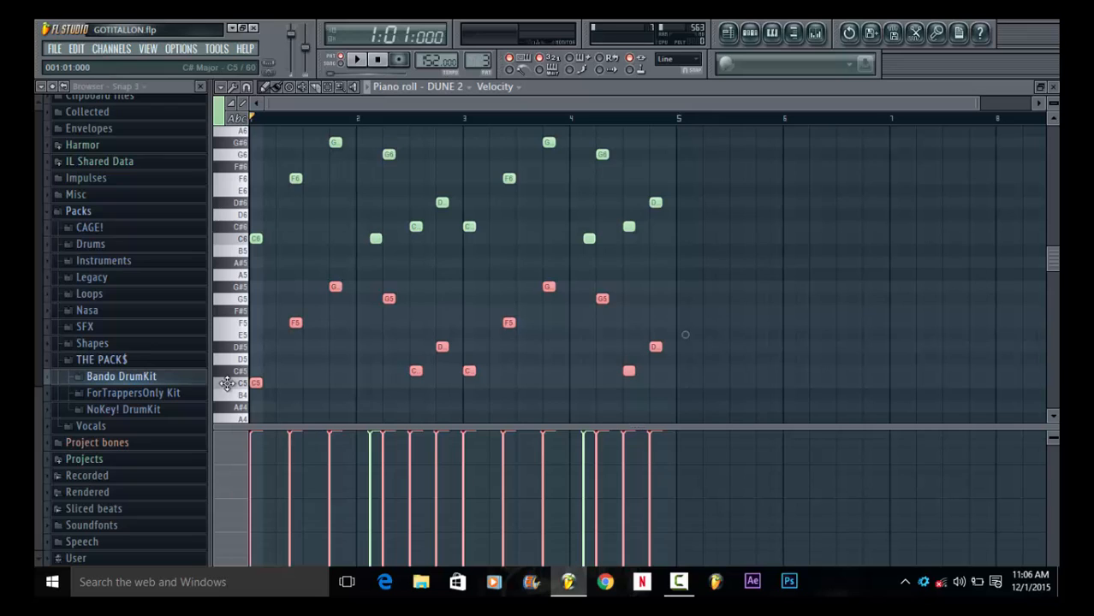
{"action": "left_click_drag", "start_coordinate": [259, 381], "coordinate": [261, 310]}
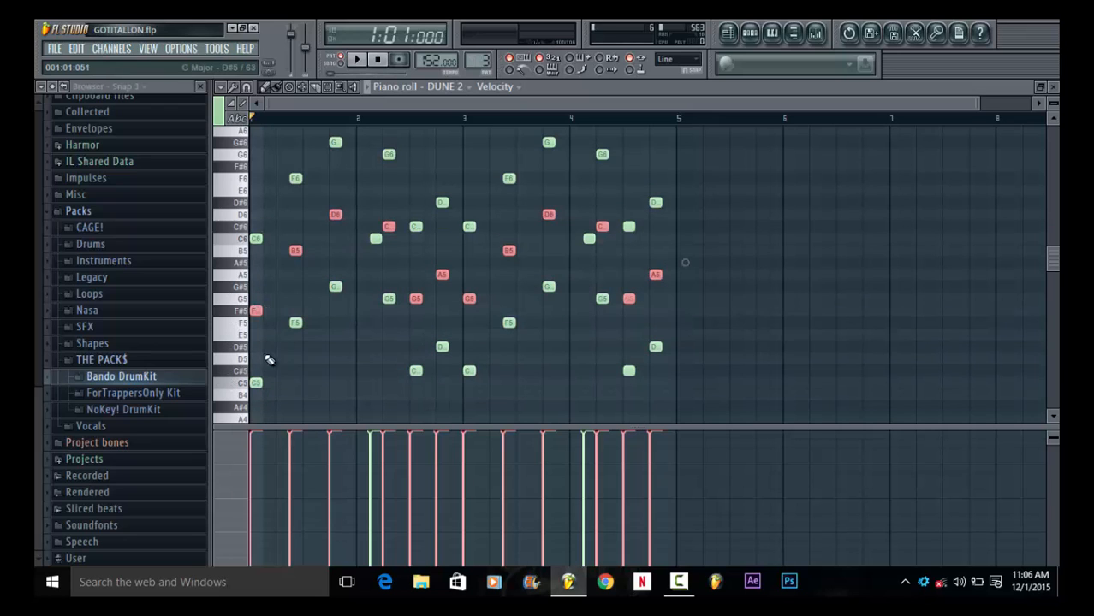
{"action": "key", "text": "ctrl+z"}
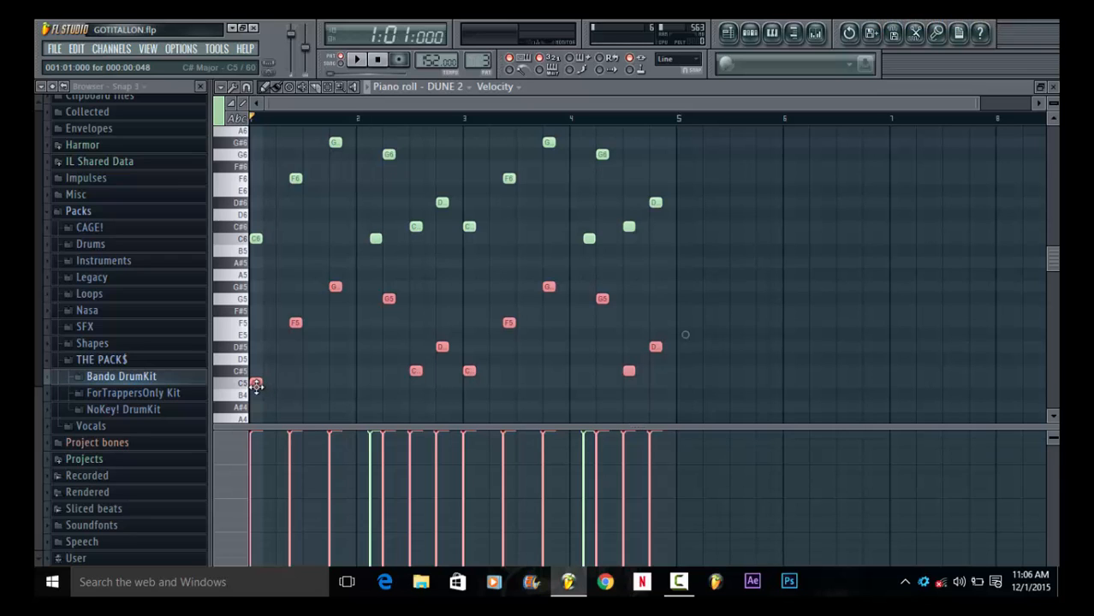
Try duplicating the lowest-octave notes seven semitones higher, starting on G5, remove the copies and clear the selection
{"action": "mouse_move", "coordinate": [256, 385]}
{"action": "left_mouse_down"}
{"action": "mouse_move", "coordinate": [257, 235]}
{"action": "mouse_move", "coordinate": [260, 303]}
{"action": "left_mouse_up"}
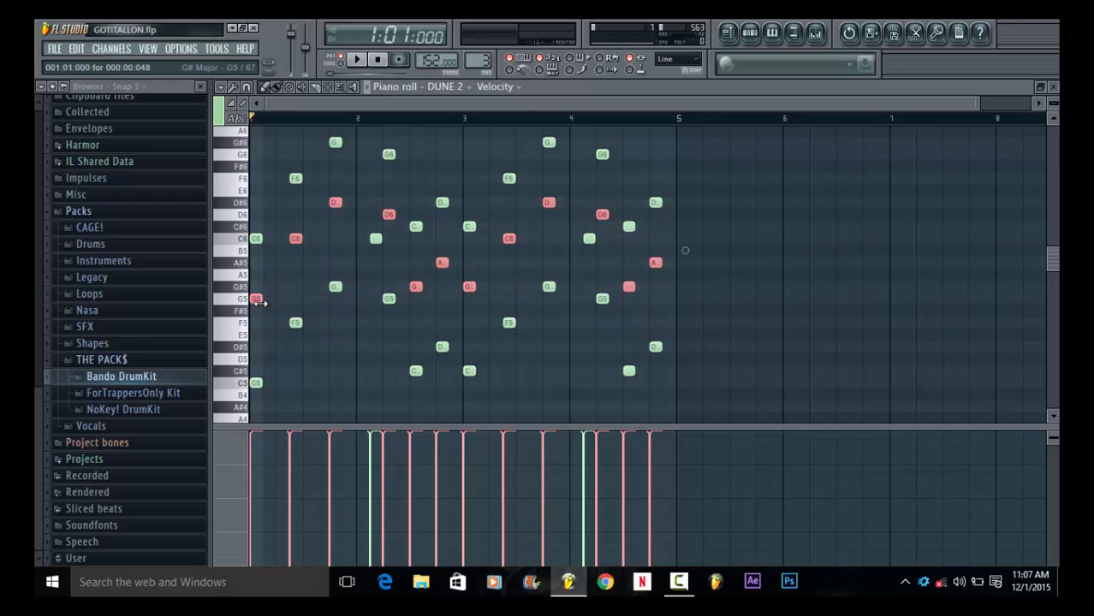
{"action": "key", "text": "Delete"}
{"action": "left_click_drag", "start_coordinate": [693, 281], "coordinate": [387, 414]}
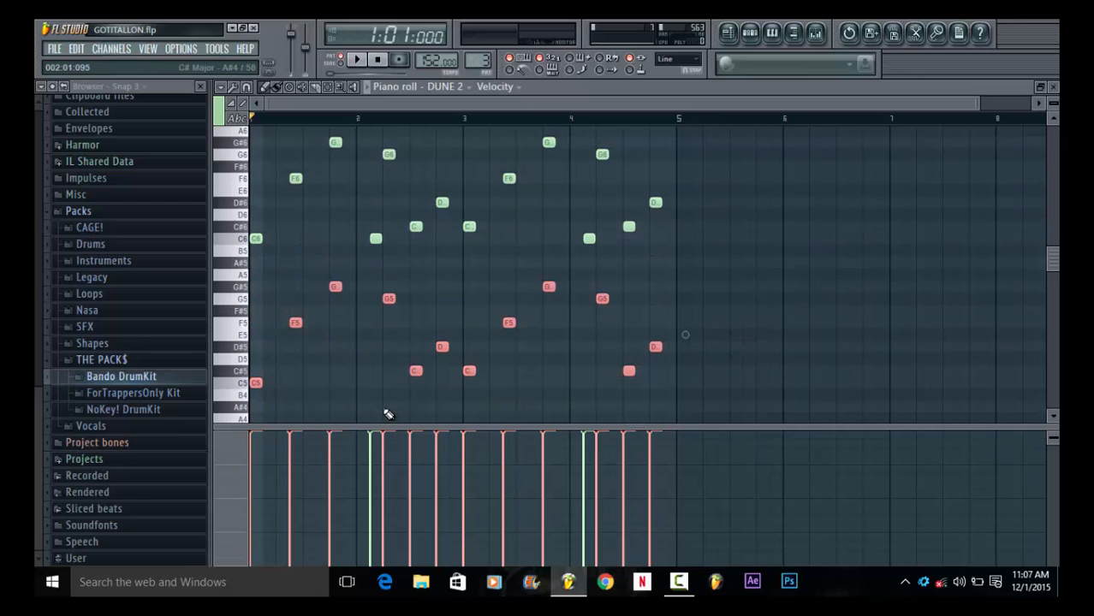
{"action": "left_click", "coordinate": [689, 255]}
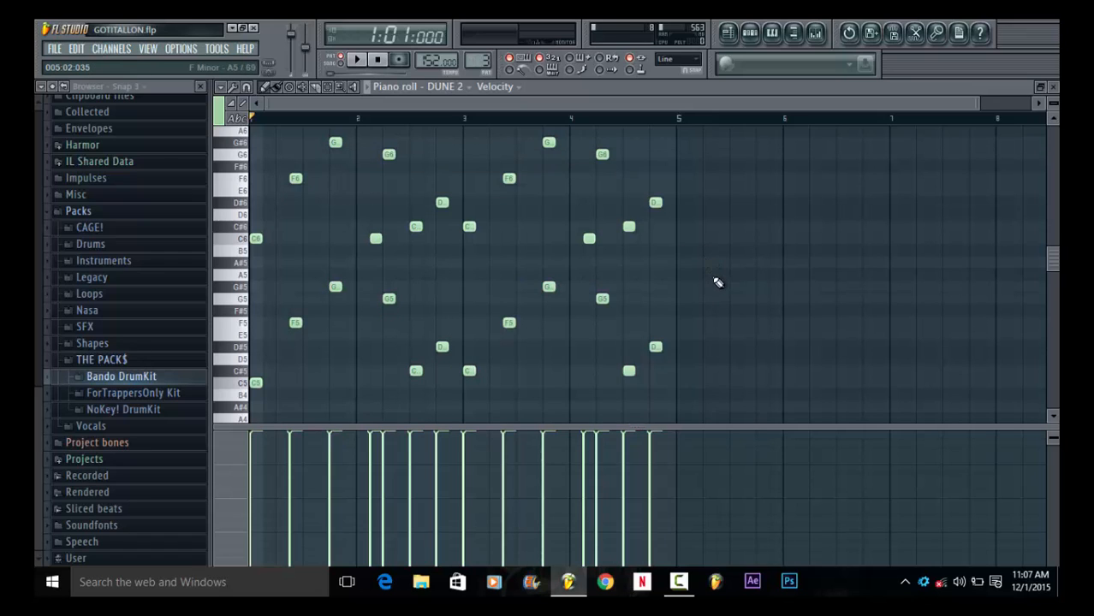
Select the lowest-octave notes again, try transposing them by an octave, and undo the transposition
{"action": "left_click_drag", "start_coordinate": [714, 271], "coordinate": [189, 399]}
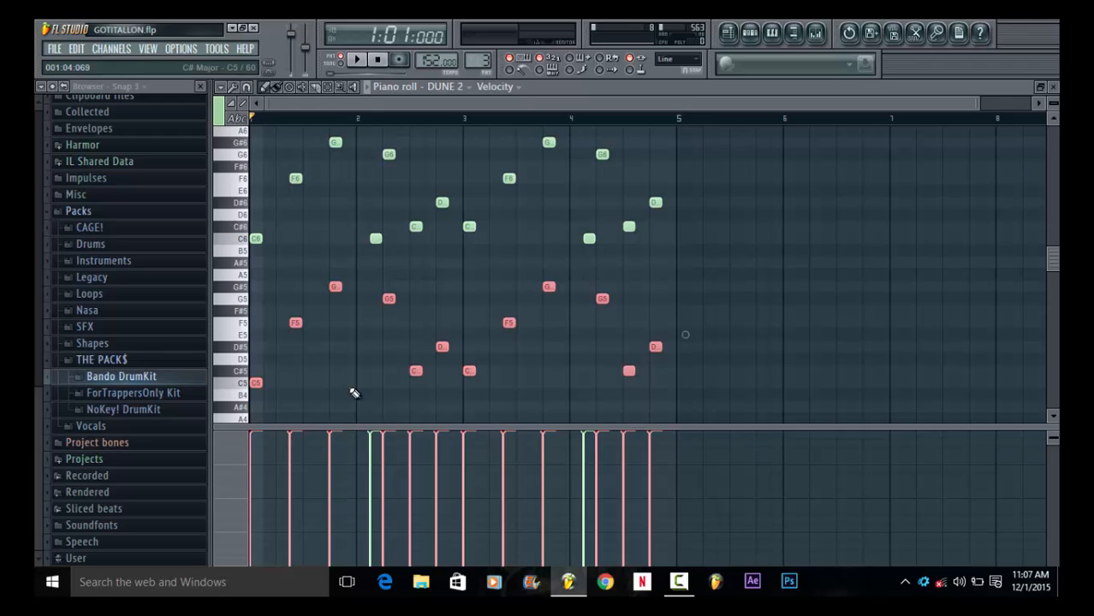
{"action": "scroll", "coordinate": [354, 393], "scroll_direction": "down", "scroll_amount": 2}
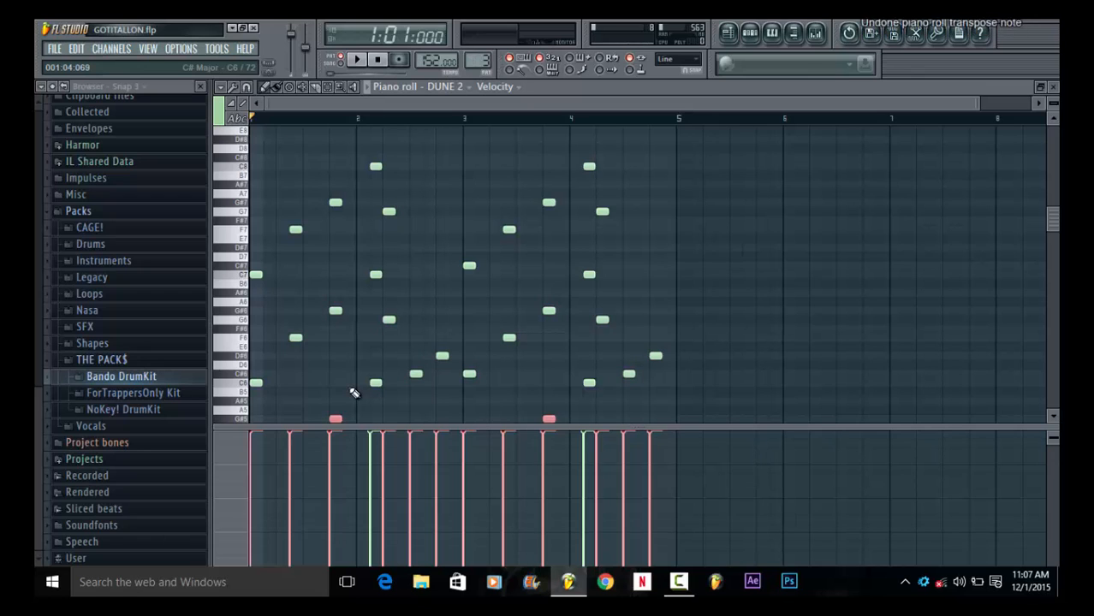
{"action": "key", "text": "ctrl+Down"}
{"action": "scroll", "coordinate": [384, 313], "scroll_direction": "up", "scroll_amount": 3}
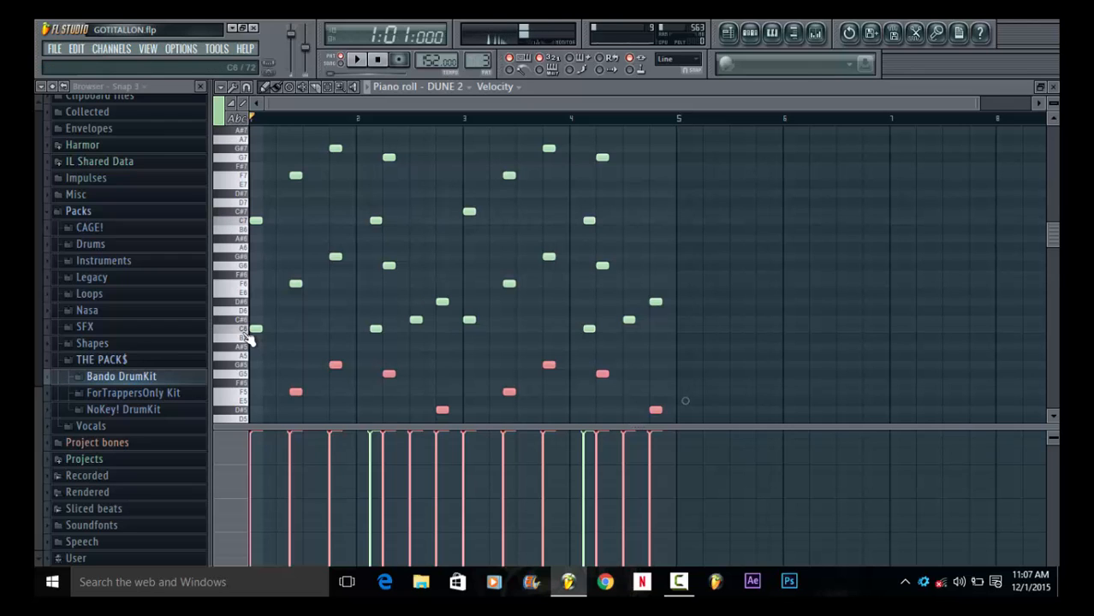
{"action": "scroll", "coordinate": [251, 331], "scroll_direction": "down", "scroll_amount": 3}
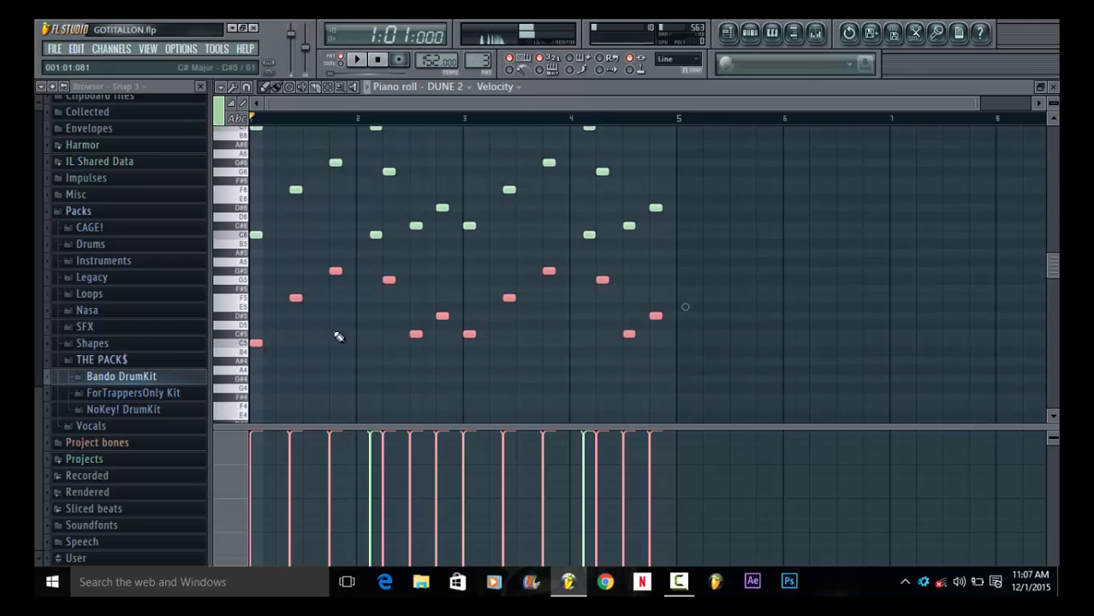
Reopen the DUNE 2 piano roll, play the pattern over its full note view, and close the piano roll
{"action": "left_click", "coordinate": [1052, 87]}
{"action": "left_click", "coordinate": [415, 165]}
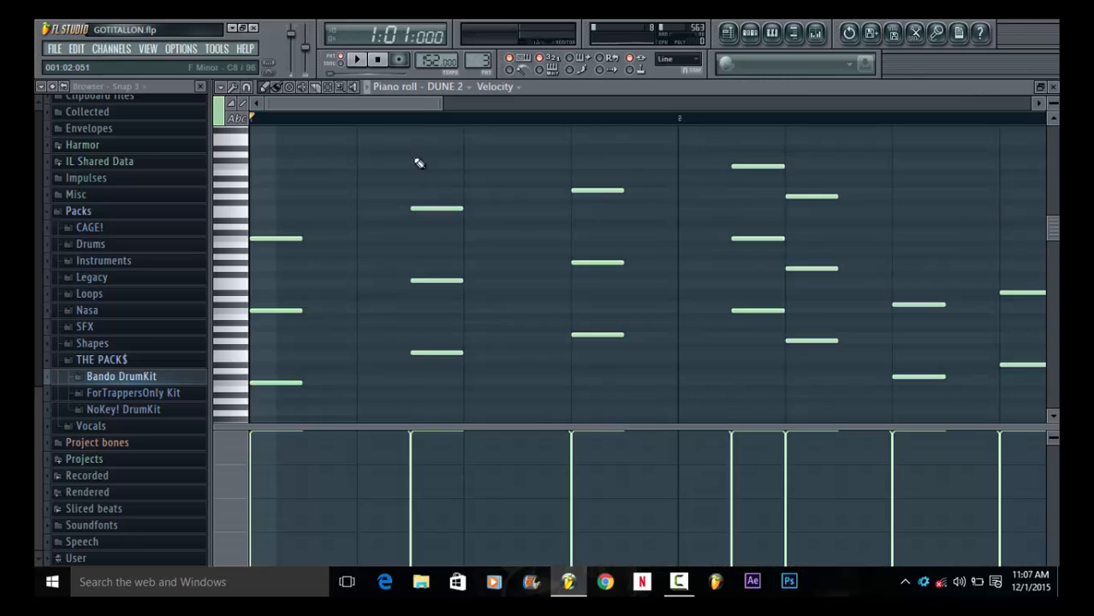
{"action": "left_click_drag", "start_coordinate": [444, 102], "coordinate": [835, 101]}
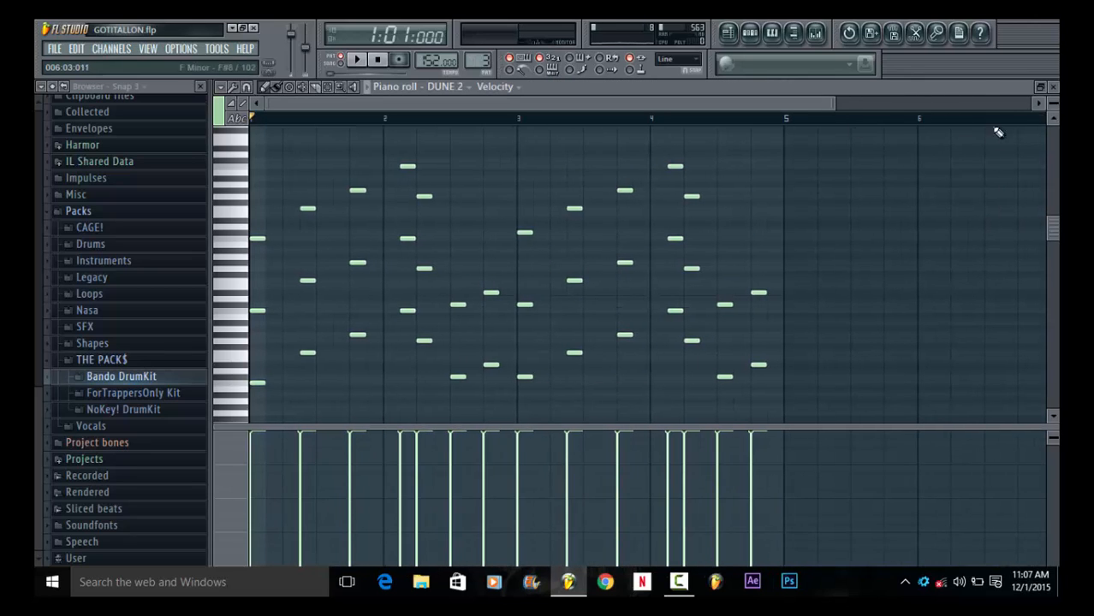
{"action": "key", "text": "space"}
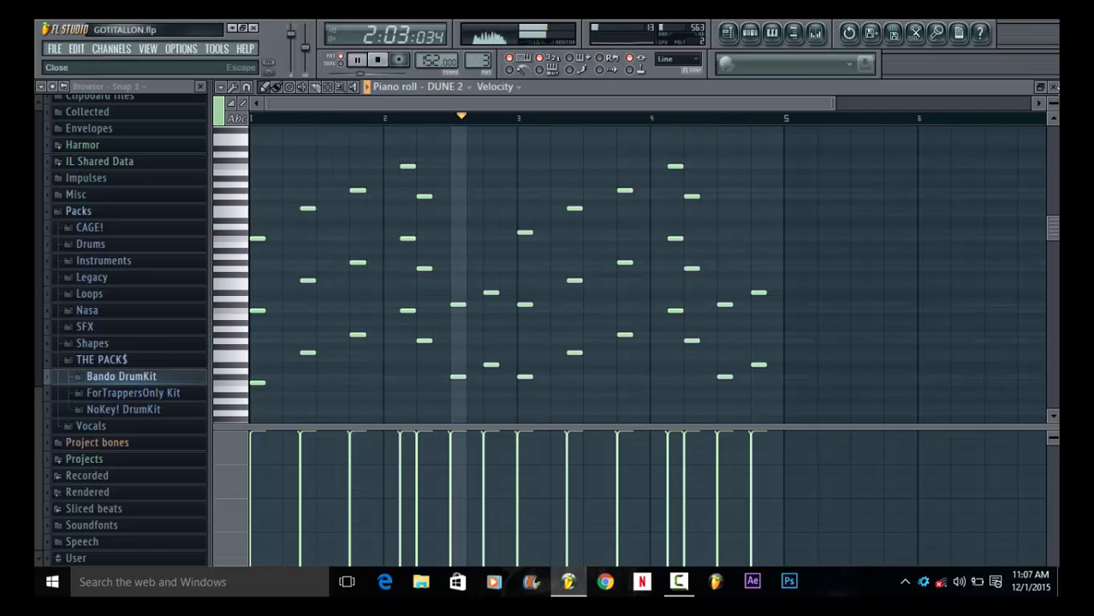
{"action": "left_click", "coordinate": [390, 63]}
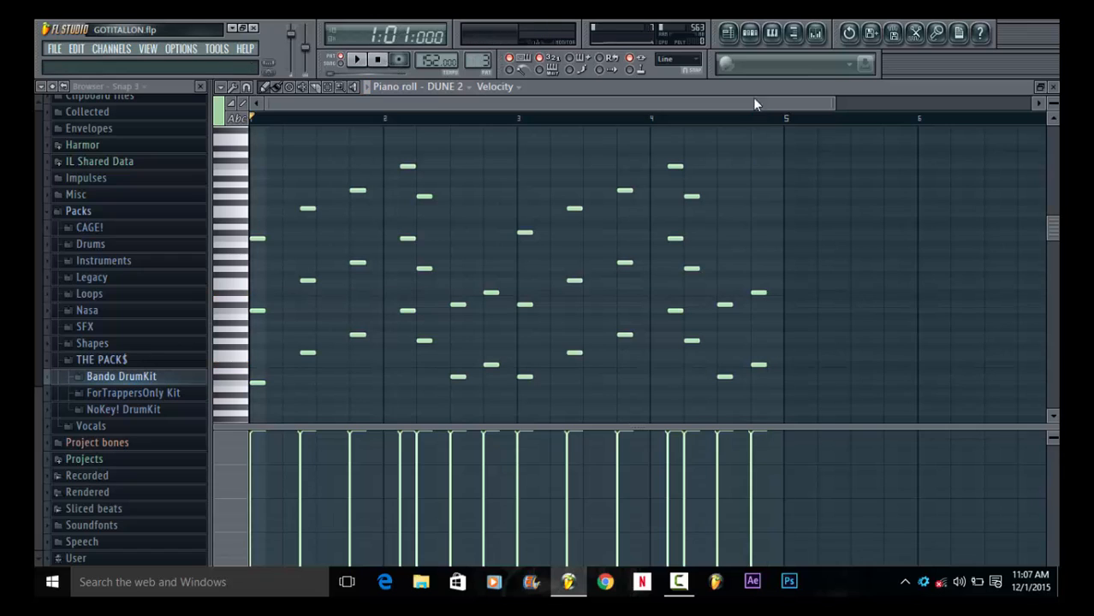
{"action": "left_click", "coordinate": [1053, 89]}
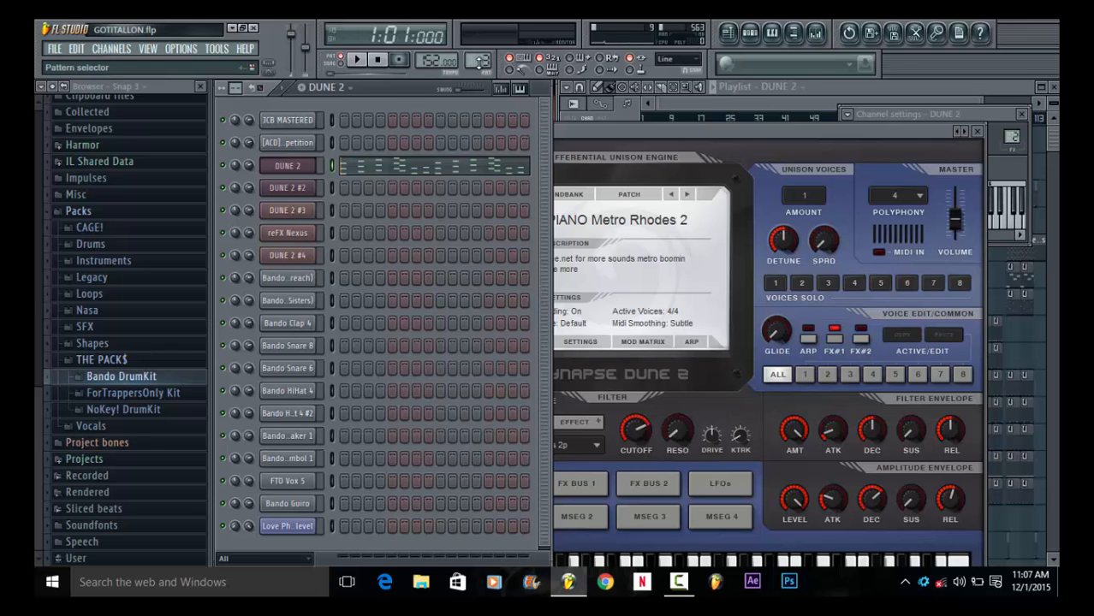
Select the DUNE 2 #2 pattern, open its notes in the piano roll and show the full pattern length
{"action": "scroll", "coordinate": [477, 68], "scroll_direction": "up", "scroll_amount": 1}
{"action": "left_click", "coordinate": [474, 178]}
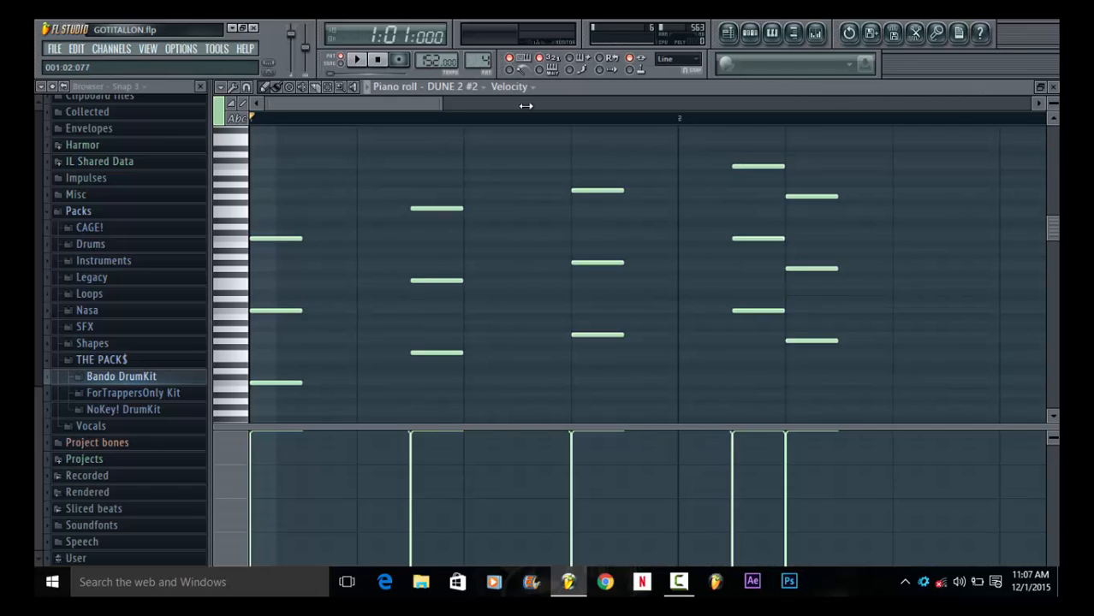
{"action": "scroll", "coordinate": [525, 104], "scroll_direction": "down", "scroll_amount": 2}
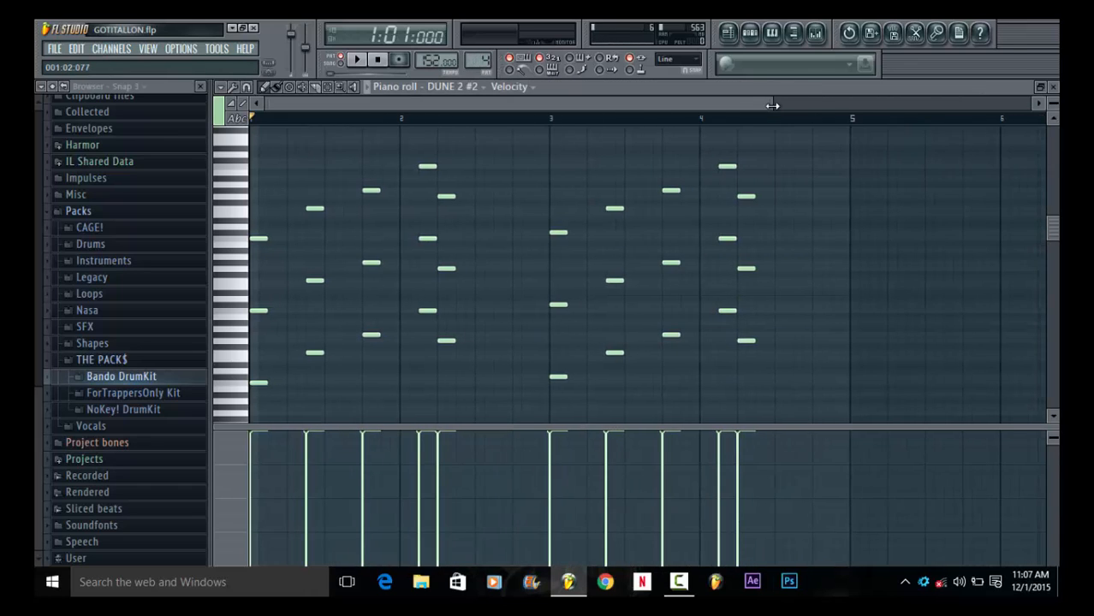
Look at the DUNE 2 and DUNE 2 #3 channels in the piano roll for comparison, and close the piano roll
{"action": "left_click", "coordinate": [453, 86]}
{"action": "left_click", "coordinate": [470, 170]}
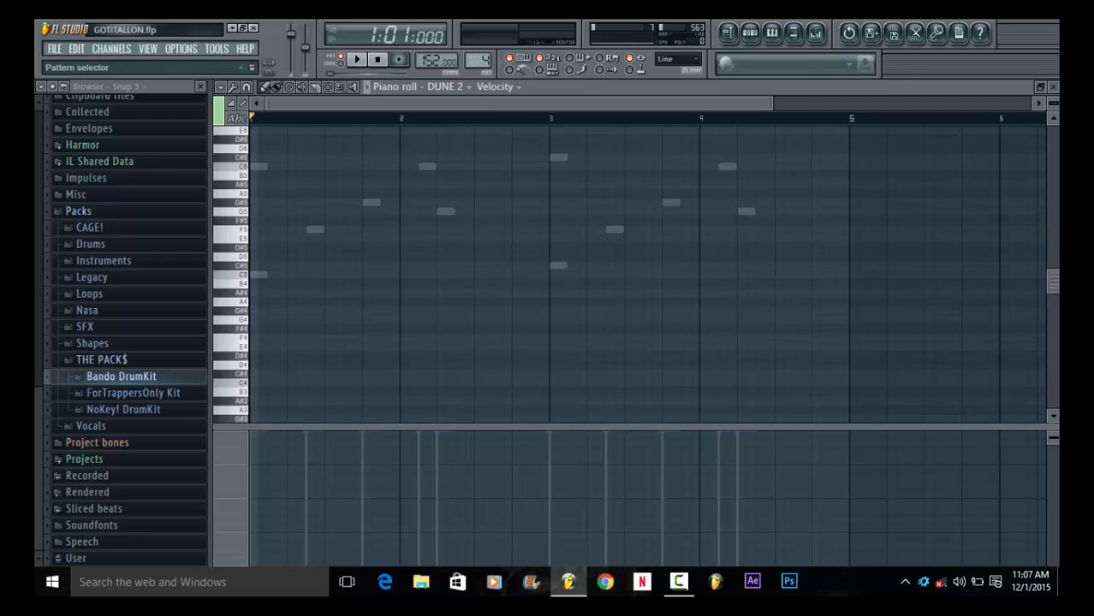
{"action": "left_click_drag", "start_coordinate": [479, 61], "coordinate": [479, 53]}
{"action": "scroll", "coordinate": [477, 106], "scroll_direction": "up", "scroll_amount": 1}
{"action": "left_click", "coordinate": [445, 88]}
{"action": "left_click", "coordinate": [461, 199]}
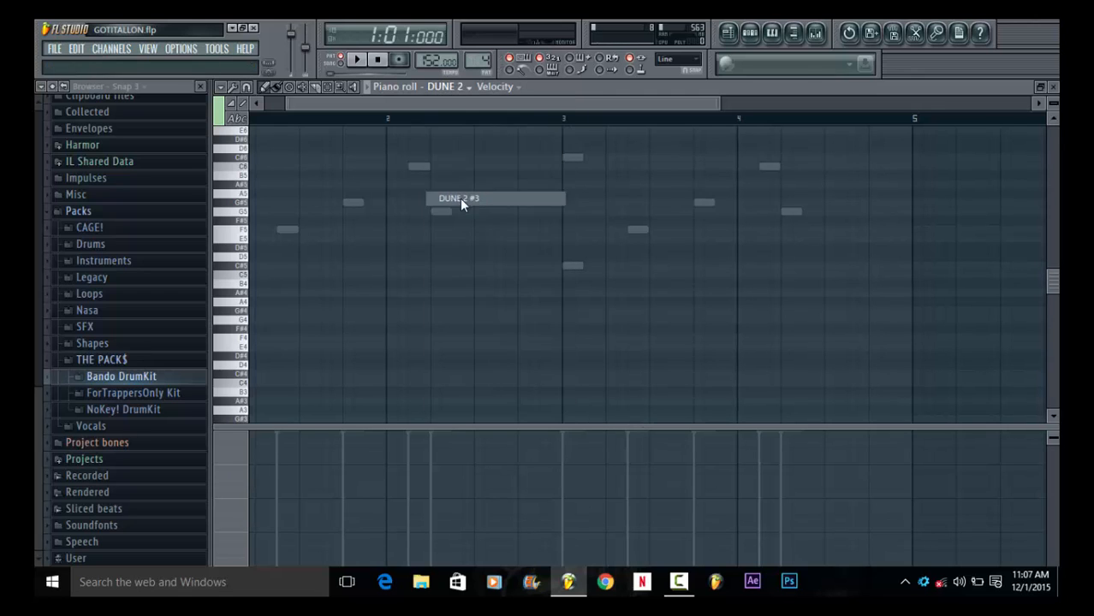
{"action": "scroll", "coordinate": [642, 196], "scroll_direction": "up", "scroll_amount": 3}
{"action": "left_click", "coordinate": [1053, 86]}
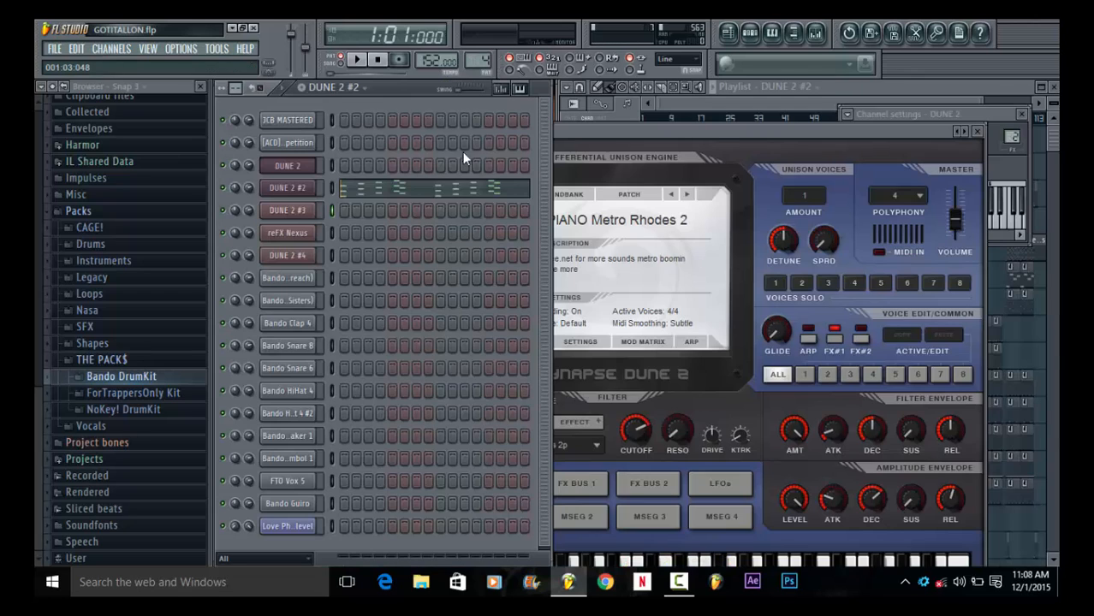
Reopen the DUNE 2 #2 piano roll, play the pattern over its full note view, and close the piano roll
{"action": "left_click", "coordinate": [446, 190]}
{"action": "left_click_drag", "start_coordinate": [443, 106], "coordinate": [805, 108]}
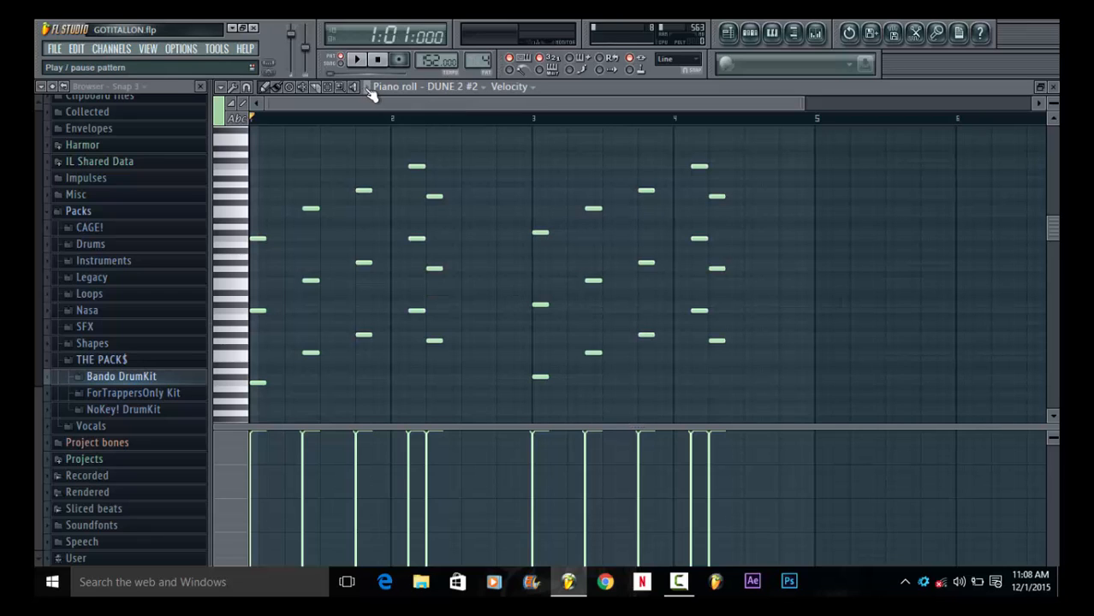
{"action": "mouse_move", "coordinate": [1054, 102]}
{"action": "left_mouse_down"}
{"action": "mouse_move", "coordinate": [1054, 113]}
{"action": "mouse_move", "coordinate": [1054, 93]}
{"action": "left_mouse_up"}
{"action": "scroll", "coordinate": [566, 239], "scroll_direction": "down", "scroll_amount": 6}
{"action": "scroll", "coordinate": [514, 256], "scroll_direction": "down", "scroll_amount": 3}
{"action": "scroll", "coordinate": [525, 254], "scroll_direction": "up", "scroll_amount": 3}
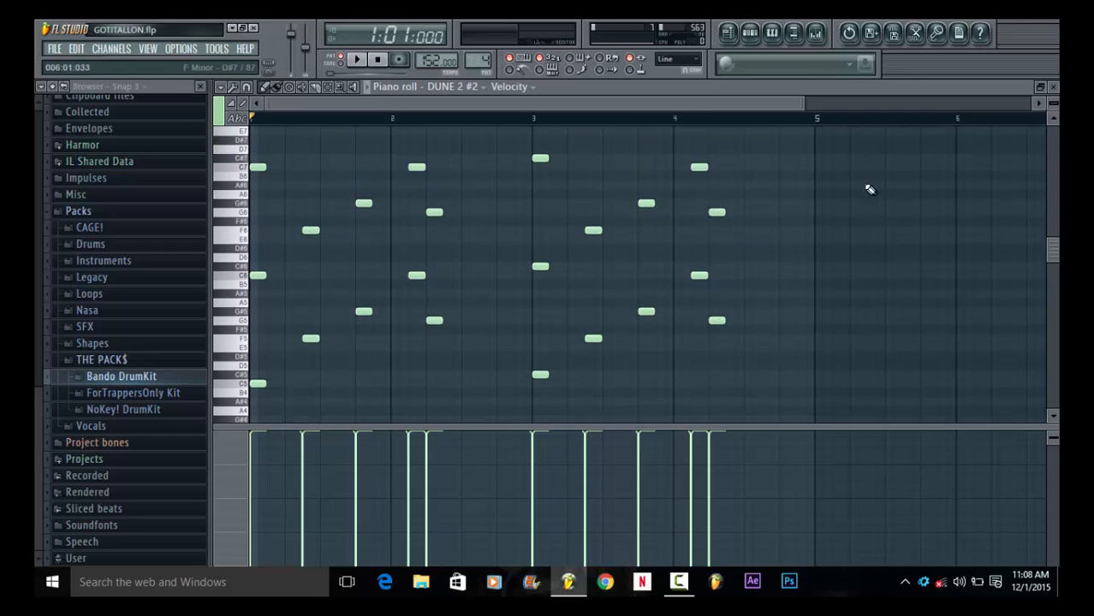
{"action": "left_click", "coordinate": [369, 88]}
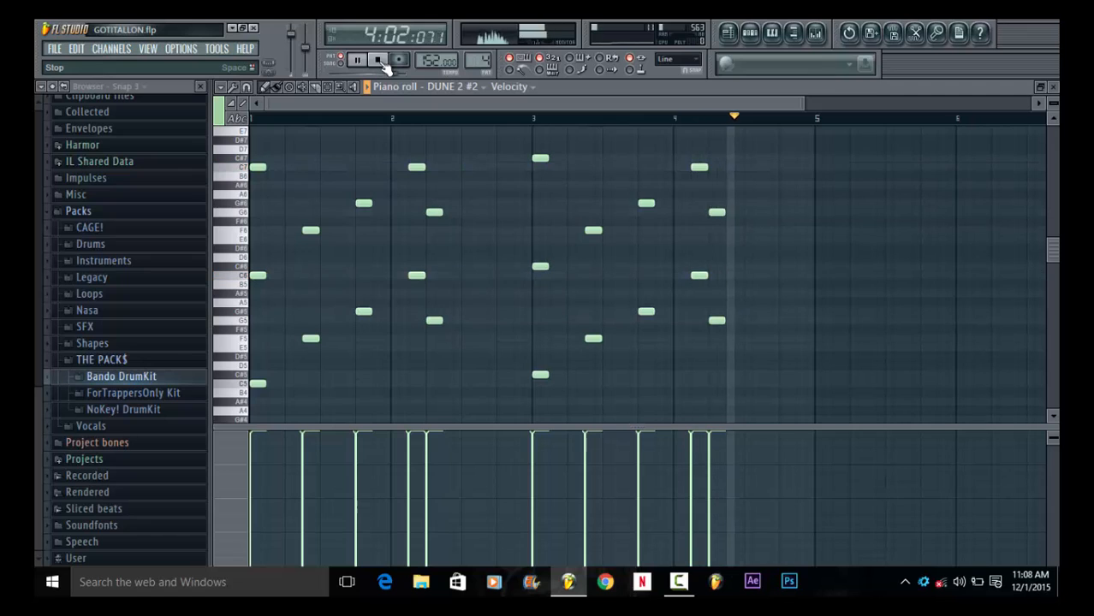
{"action": "left_click", "coordinate": [381, 62]}
{"action": "left_click", "coordinate": [1053, 87]}
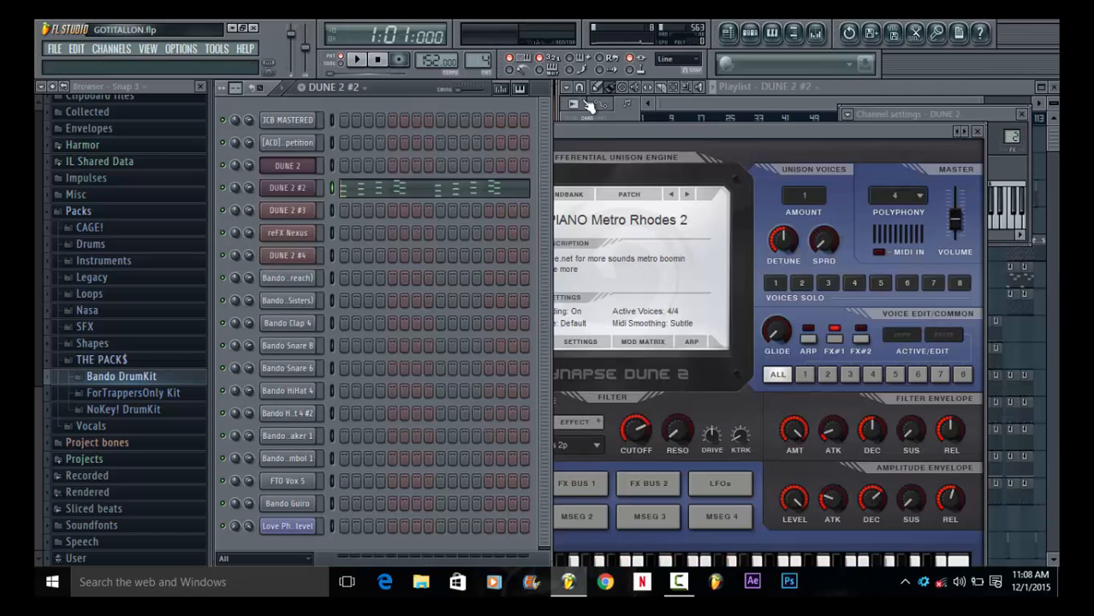
Try deleting the notes at the start of bar 2 in the DUNE 2 #2 pattern, and undo the deletion
{"action": "left_click", "coordinate": [432, 190]}
{"action": "scroll", "coordinate": [441, 105], "scroll_direction": "down", "scroll_amount": 2}
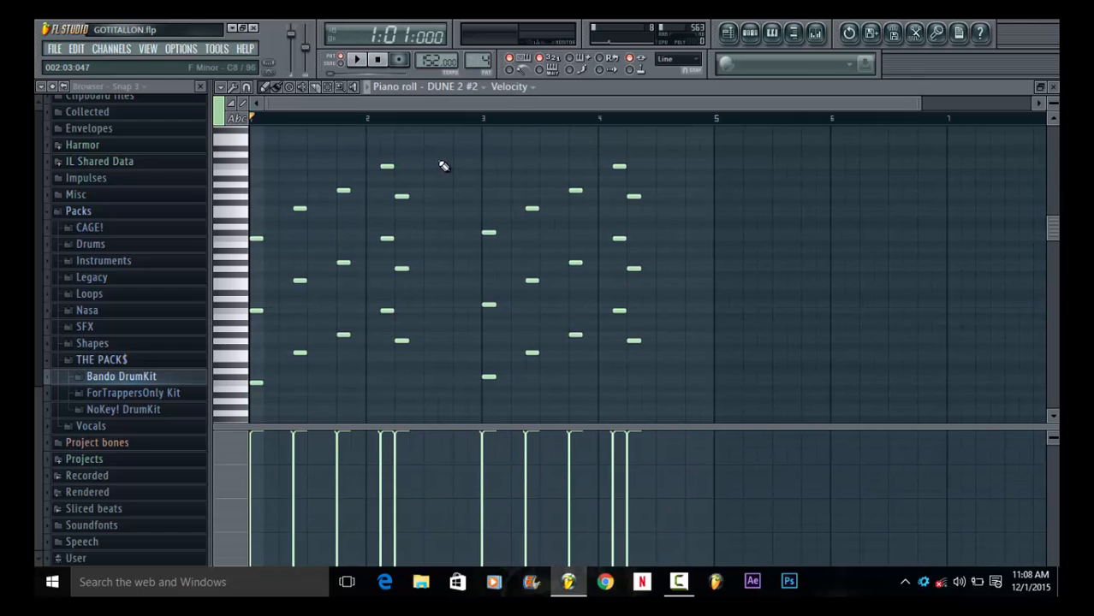
{"action": "left_click_drag", "start_coordinate": [438, 160], "coordinate": [378, 410]}
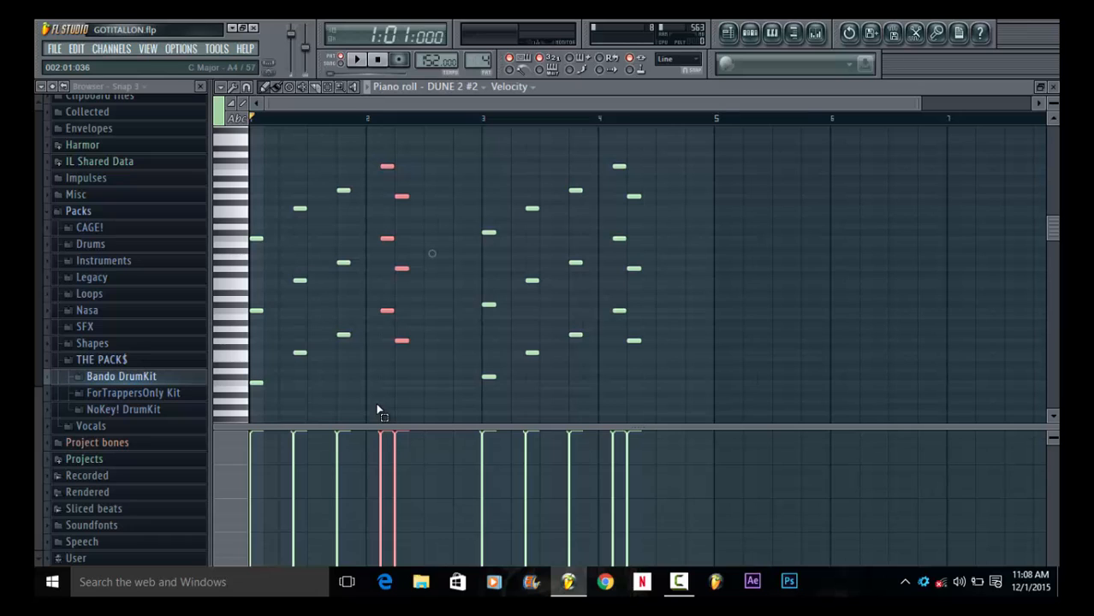
{"action": "key", "text": "Delete"}
{"action": "key", "text": "ctrl+z"}
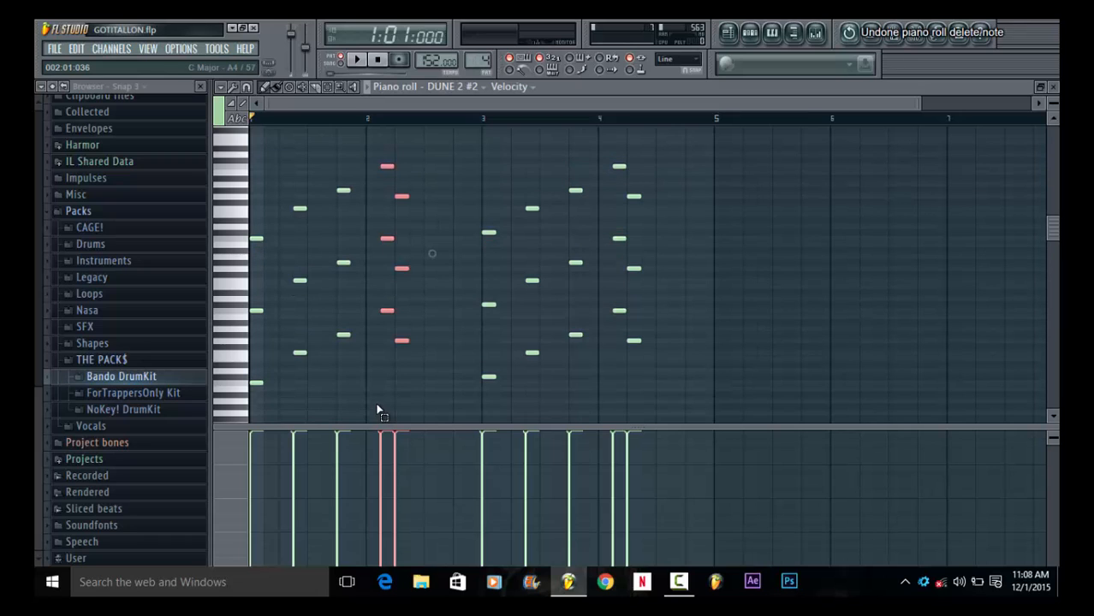
Switch the piano roll from DUNE 2 #2 to the DUNE 2 channel and close it
{"action": "left_click", "coordinate": [462, 86]}
{"action": "left_click", "coordinate": [453, 169]}
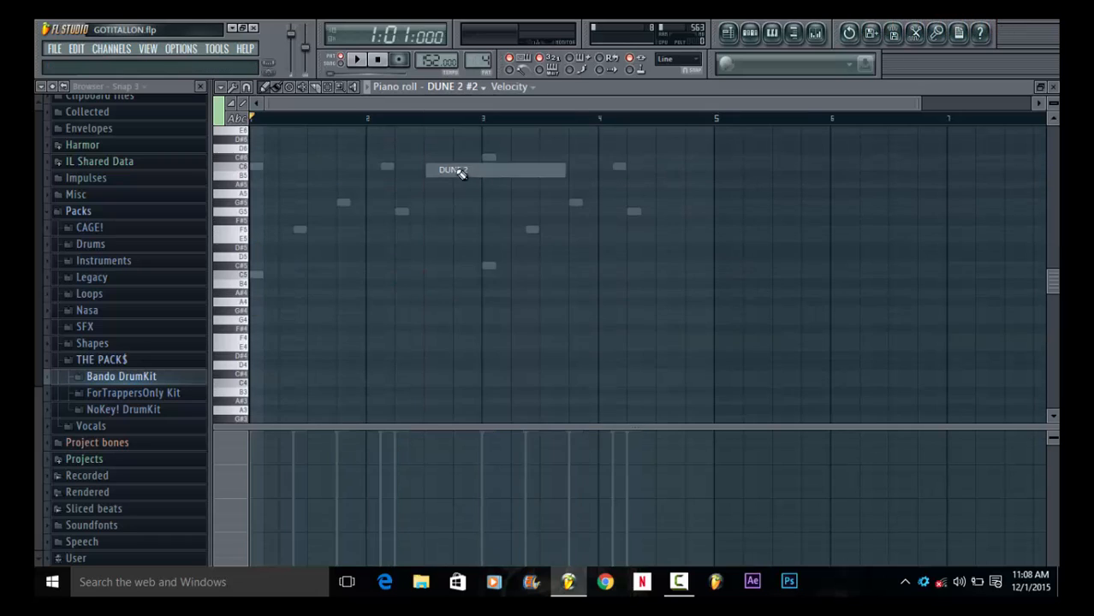
{"action": "left_click", "coordinate": [1054, 89]}
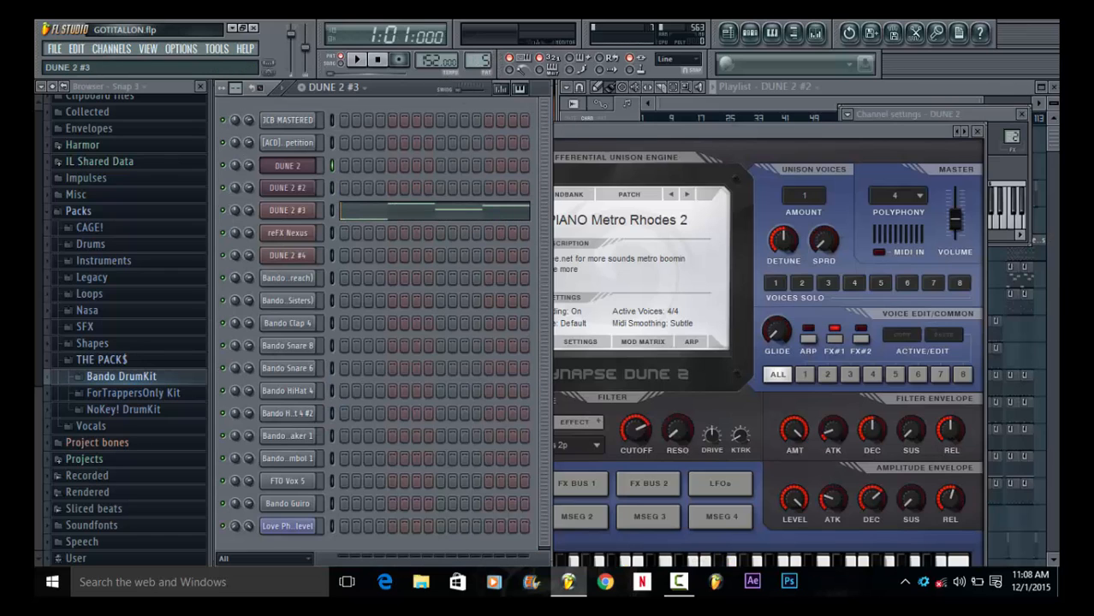
Open the DUNE 2 #3 piano roll, play its long bass notes in full view, and close the piano roll
{"action": "left_click", "coordinate": [354, 212]}
{"action": "key", "text": "space"}
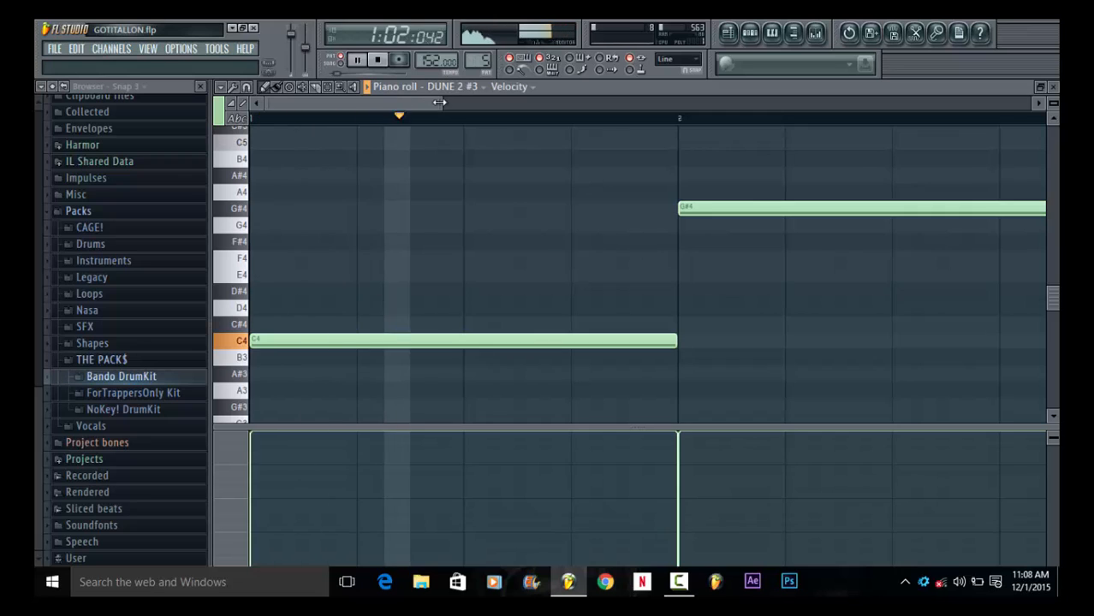
{"action": "left_click_drag", "start_coordinate": [440, 103], "coordinate": [930, 104]}
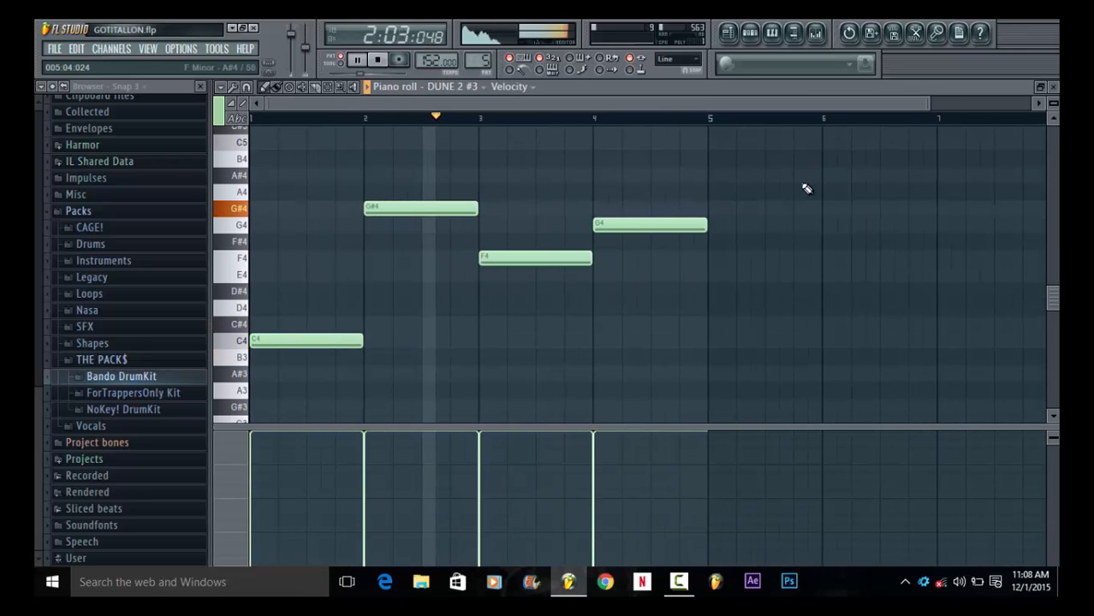
{"action": "left_click", "coordinate": [378, 62]}
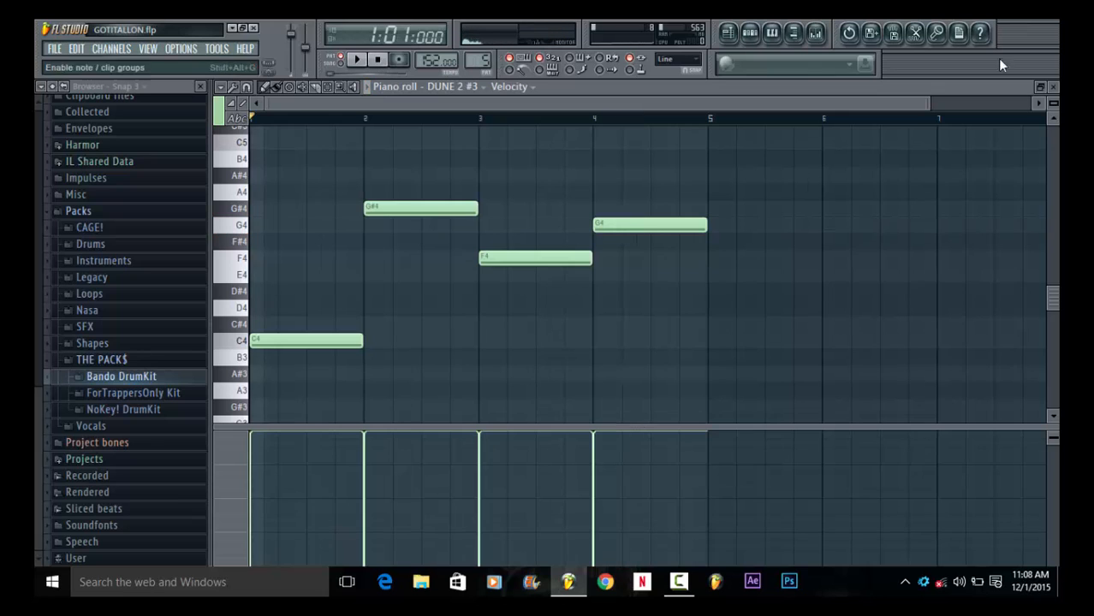
{"action": "left_click", "coordinate": [1052, 88]}
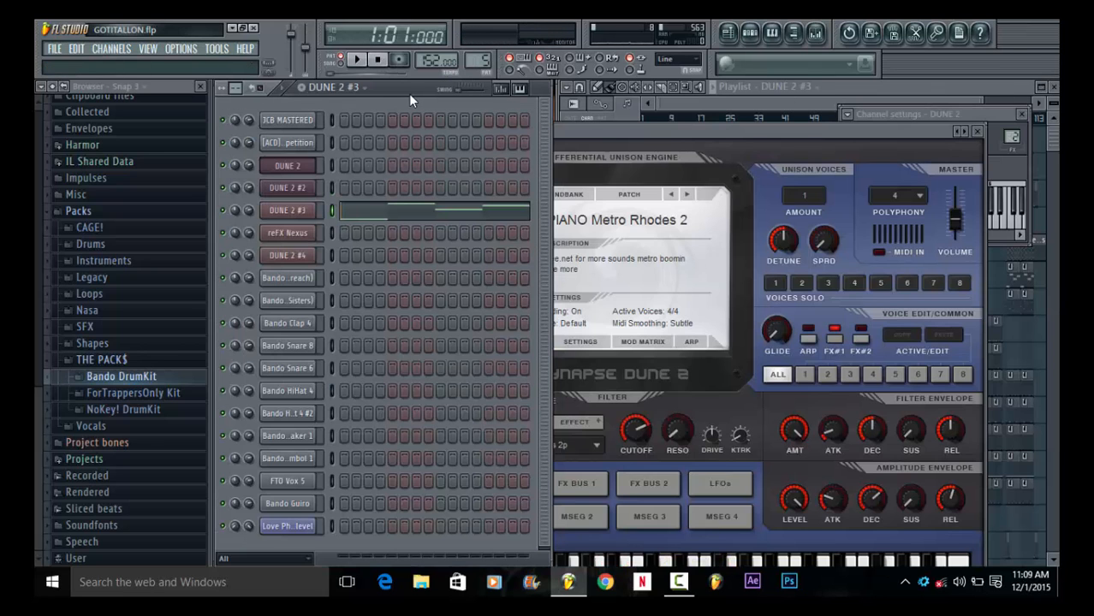
Check the patch loaded in the DUNE 2 #3 plugin, and reopen its bass notes in the piano roll
{"action": "left_click", "coordinate": [291, 211]}
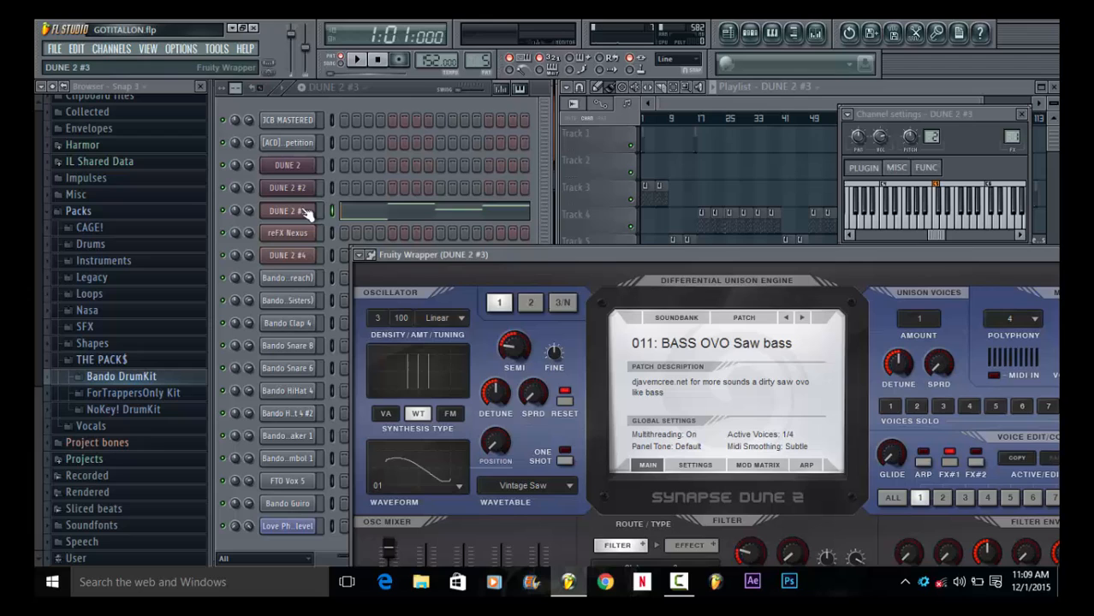
{"action": "left_click", "coordinate": [412, 100]}
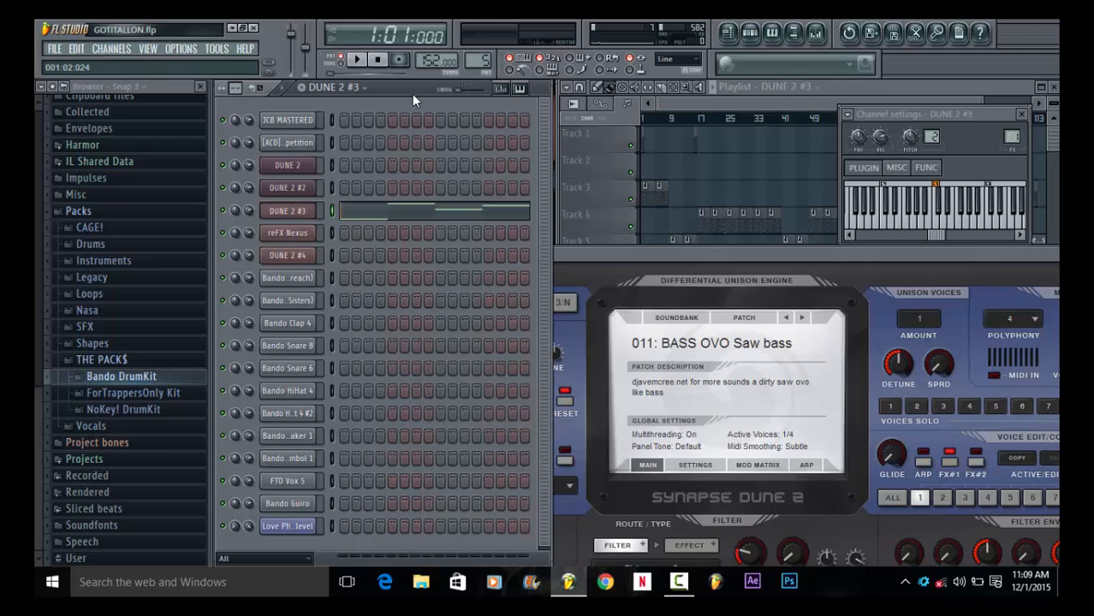
{"action": "left_click", "coordinate": [435, 208]}
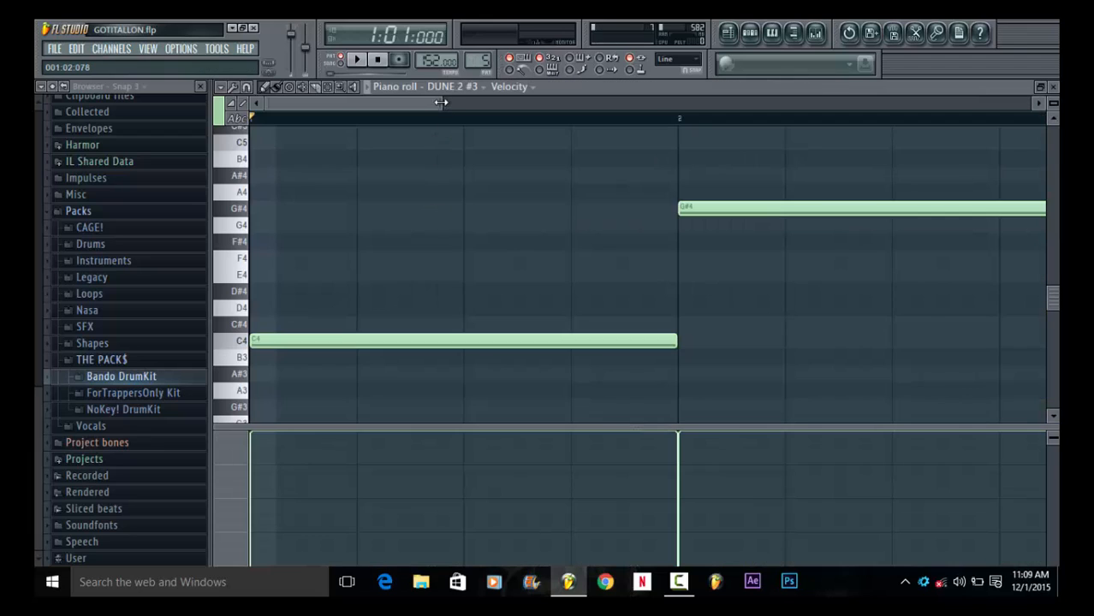
{"action": "left_click_drag", "start_coordinate": [441, 102], "coordinate": [789, 104]}
{"action": "scroll", "coordinate": [797, 214], "scroll_direction": "up", "scroll_amount": 5}
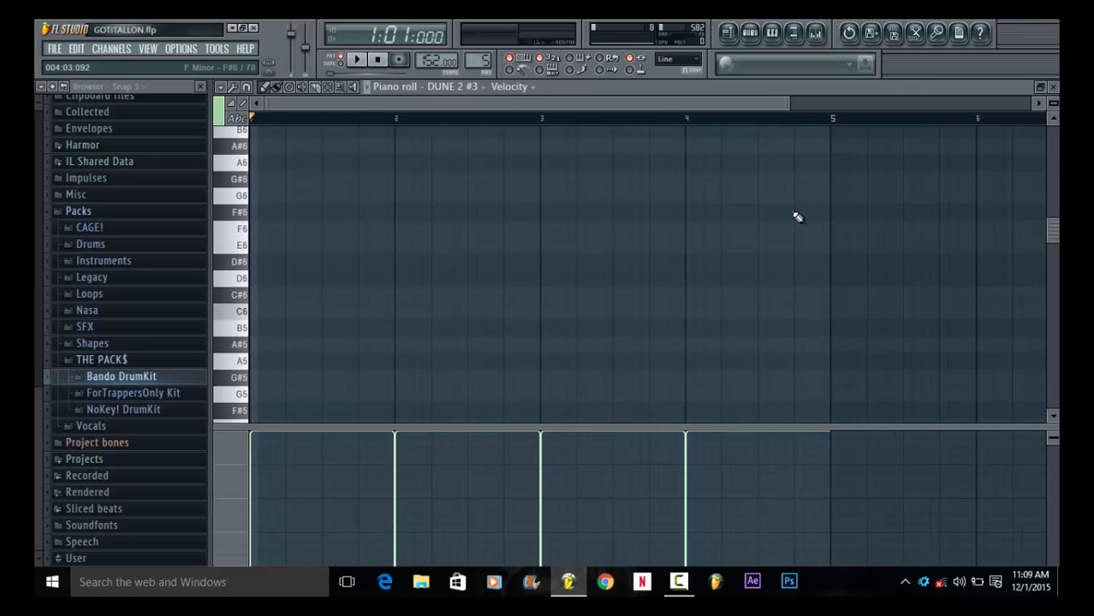
{"action": "scroll", "coordinate": [798, 217], "scroll_direction": "down", "scroll_amount": 8}
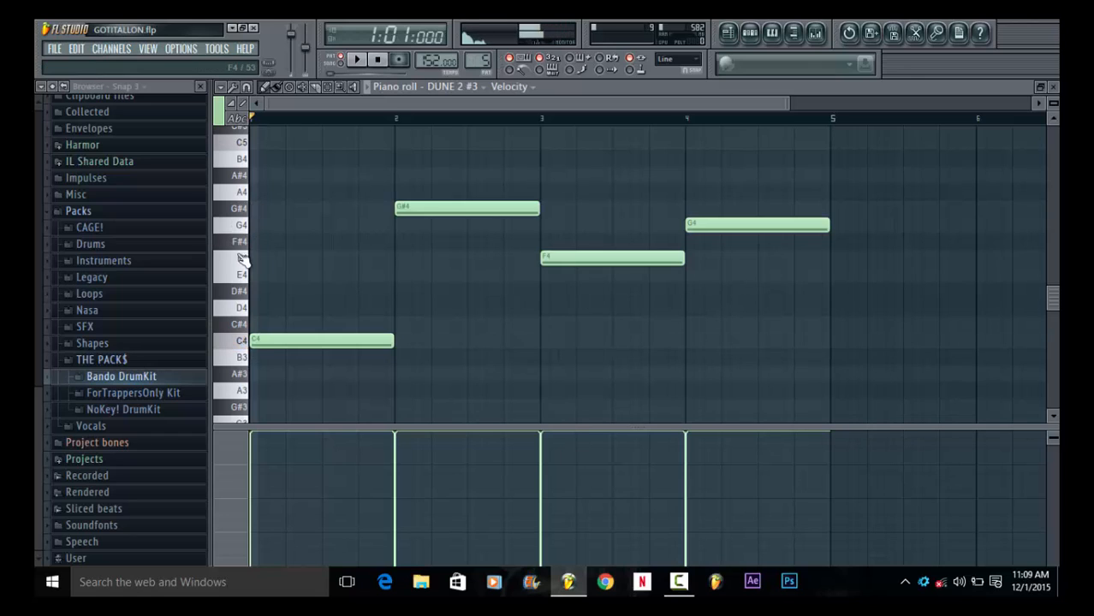
Show the DUNE 2 melody in the piano roll and audition its keys between C5 and G#5
{"action": "left_click", "coordinate": [451, 87]}
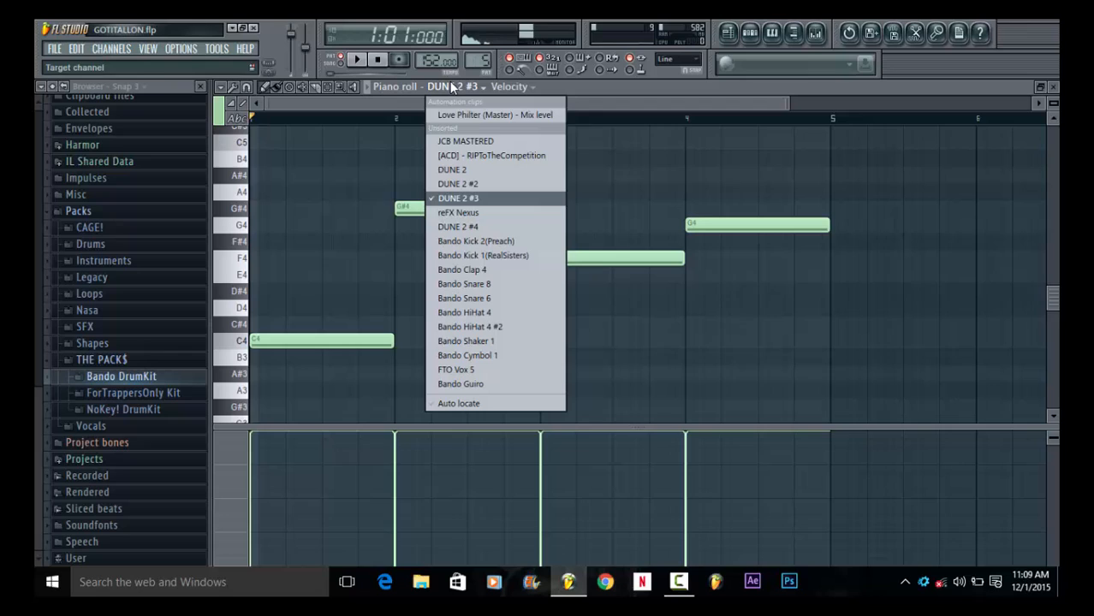
{"action": "left_click", "coordinate": [469, 170]}
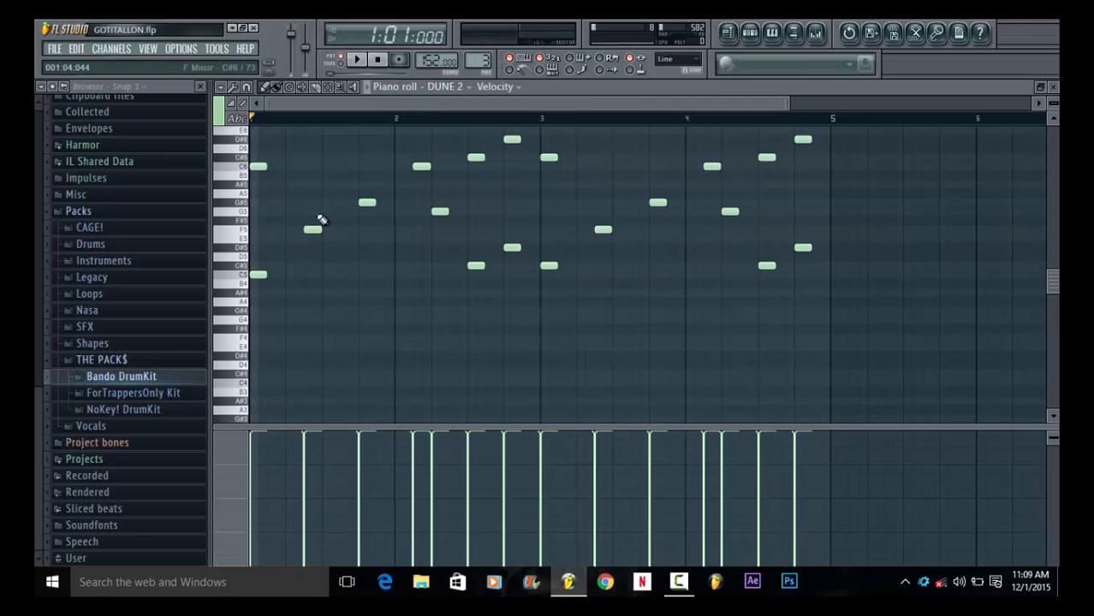
{"action": "left_click", "coordinate": [243, 280]}
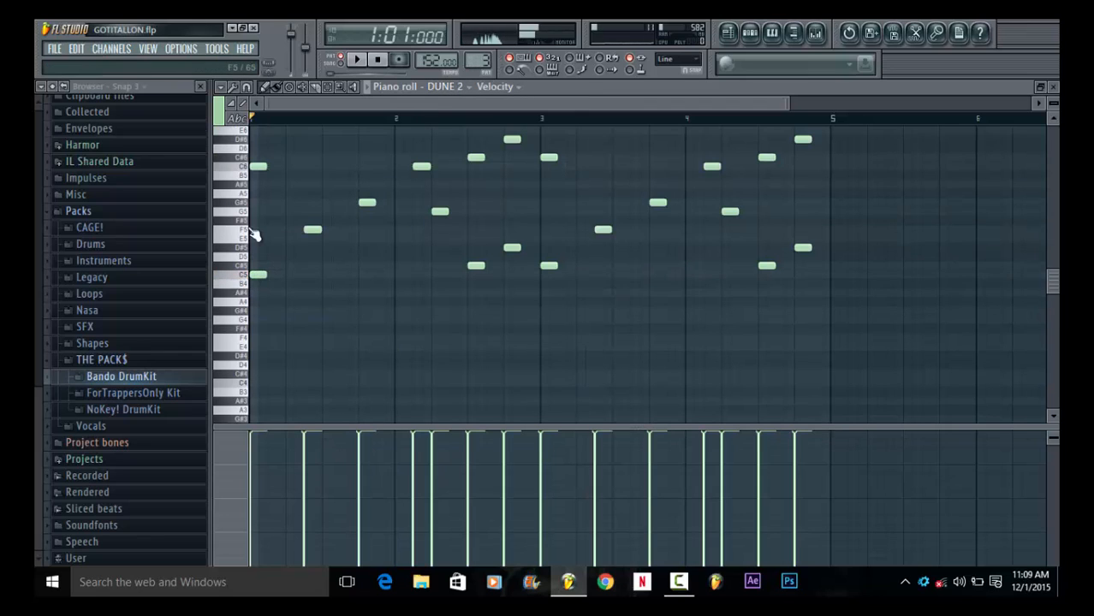
{"action": "left_click", "coordinate": [240, 204]}
{"action": "left_click", "coordinate": [241, 266]}
{"action": "left_click", "coordinate": [242, 274]}
{"action": "left_click", "coordinate": [243, 231]}
{"action": "left_click", "coordinate": [242, 220]}
Switch the piano roll back to the DUNE 2 #3 channel and its pattern, showing the long bass notes
{"action": "left_click", "coordinate": [459, 89]}
{"action": "left_click", "coordinate": [475, 199]}
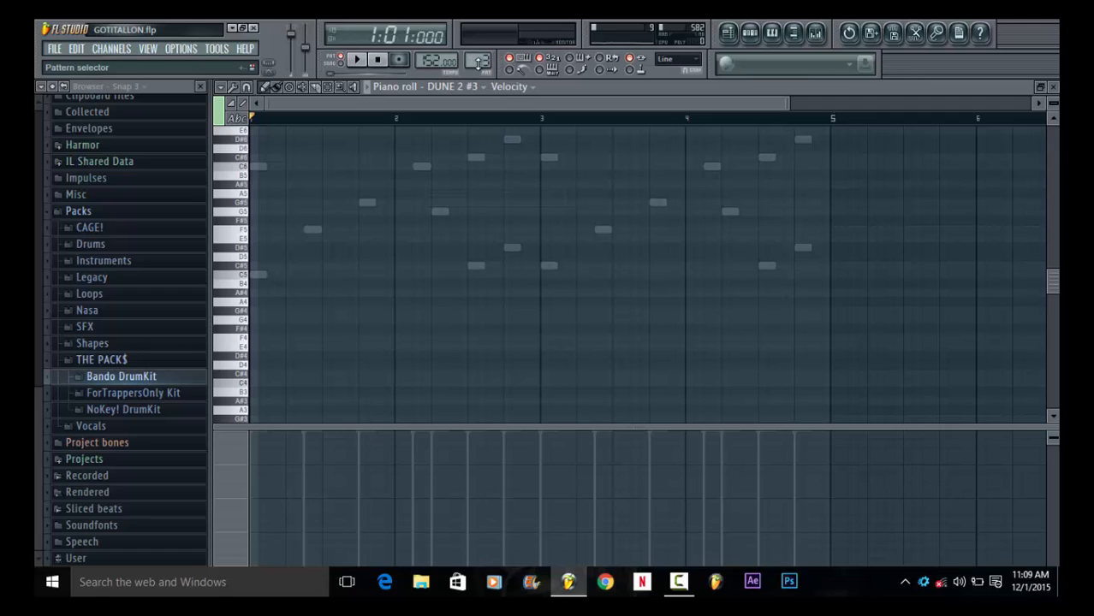
{"action": "scroll", "coordinate": [490, 269], "scroll_direction": "down", "scroll_amount": 3}
{"action": "scroll", "coordinate": [489, 275], "scroll_direction": "up", "scroll_amount": 2}
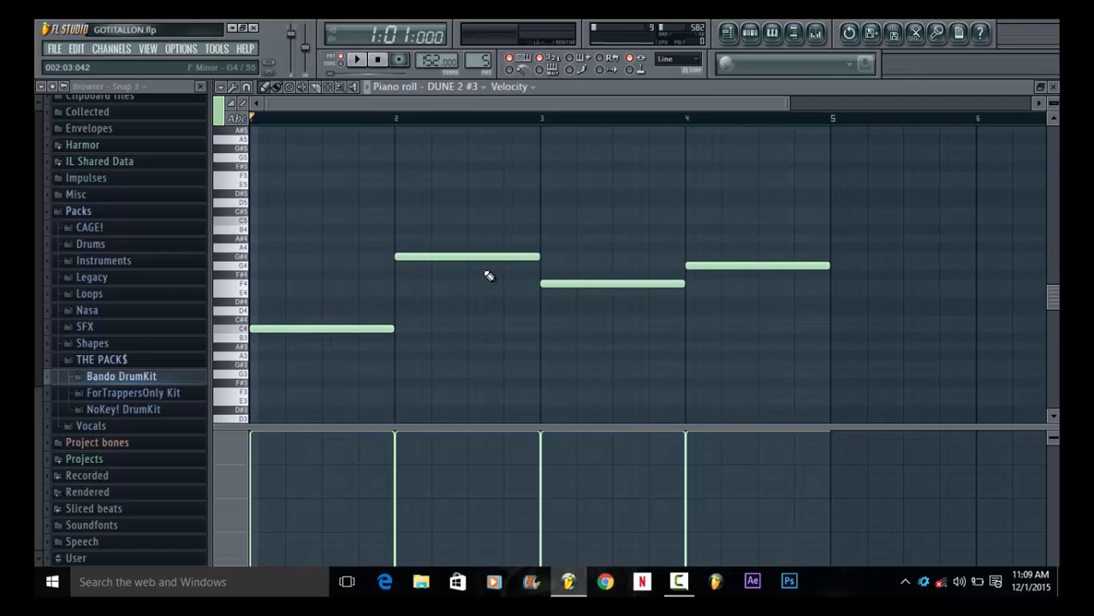
Shrink the piano roll to check the DUNE 2 #3 channel in the channel rack, and maximize it again
{"action": "left_click", "coordinate": [1042, 88]}
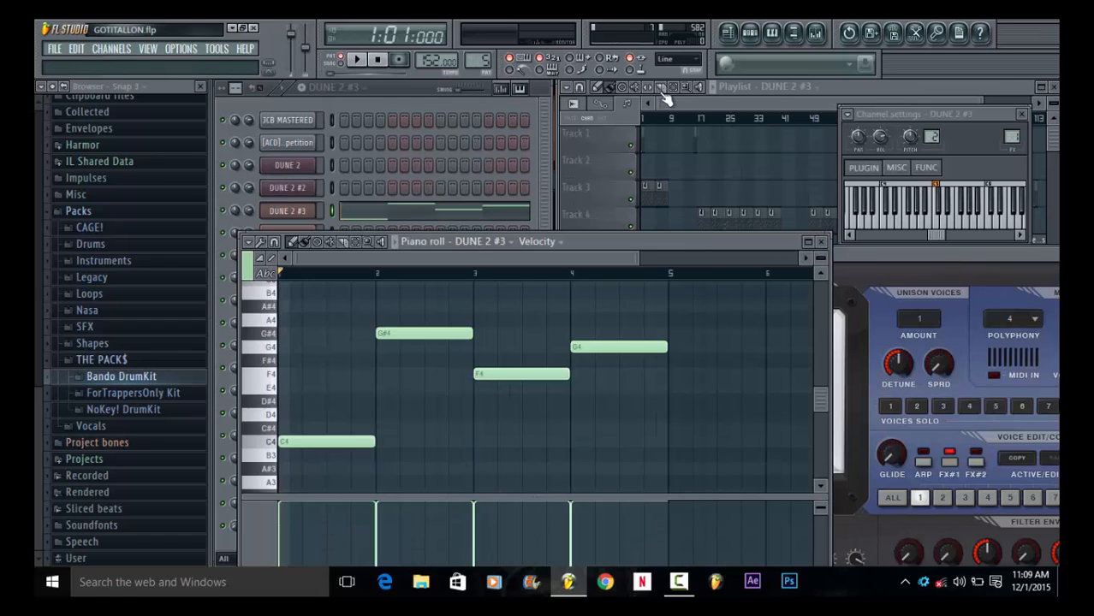
{"action": "left_click", "coordinate": [400, 85]}
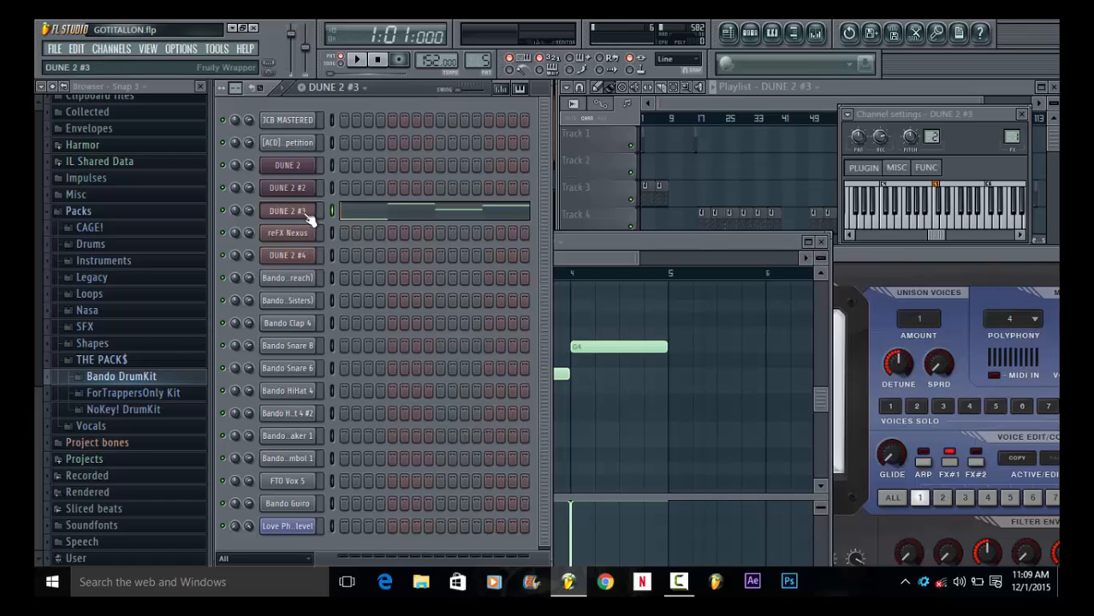
{"action": "left_click", "coordinate": [807, 241]}
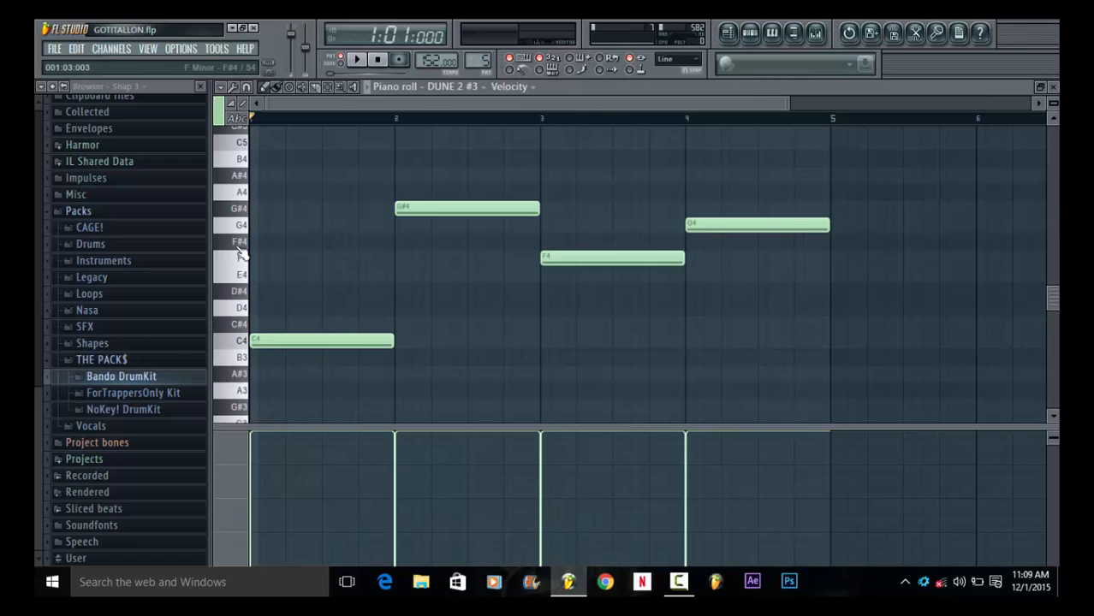
Audition the C4 root key, then play the DUNE 2 #3 bass pattern and stop playback
{"action": "left_click", "coordinate": [242, 348]}
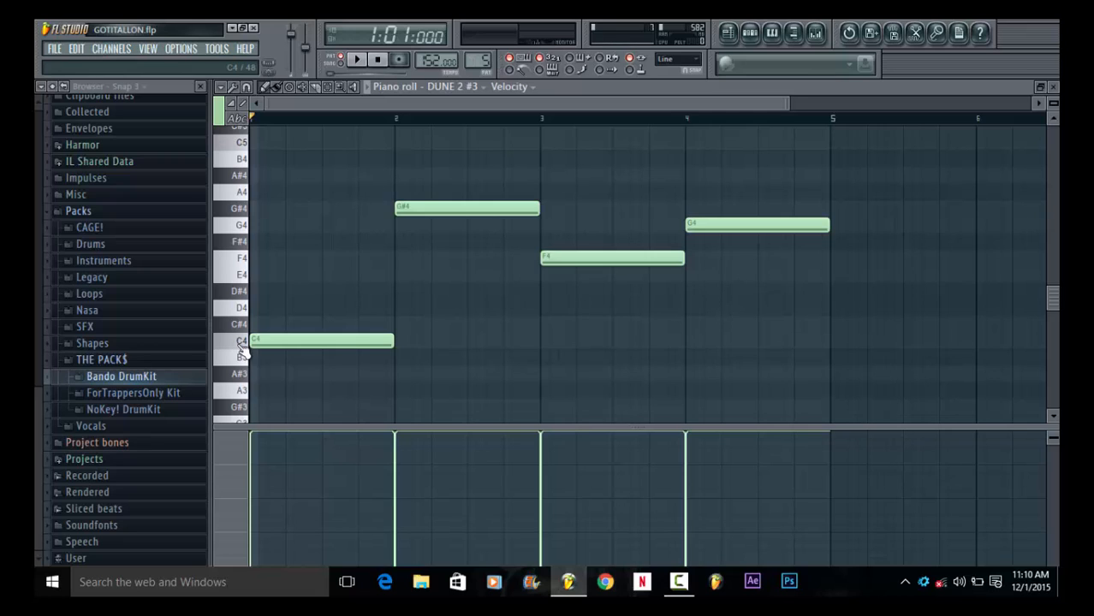
{"action": "scroll", "coordinate": [750, 279], "scroll_direction": "up", "scroll_amount": 3}
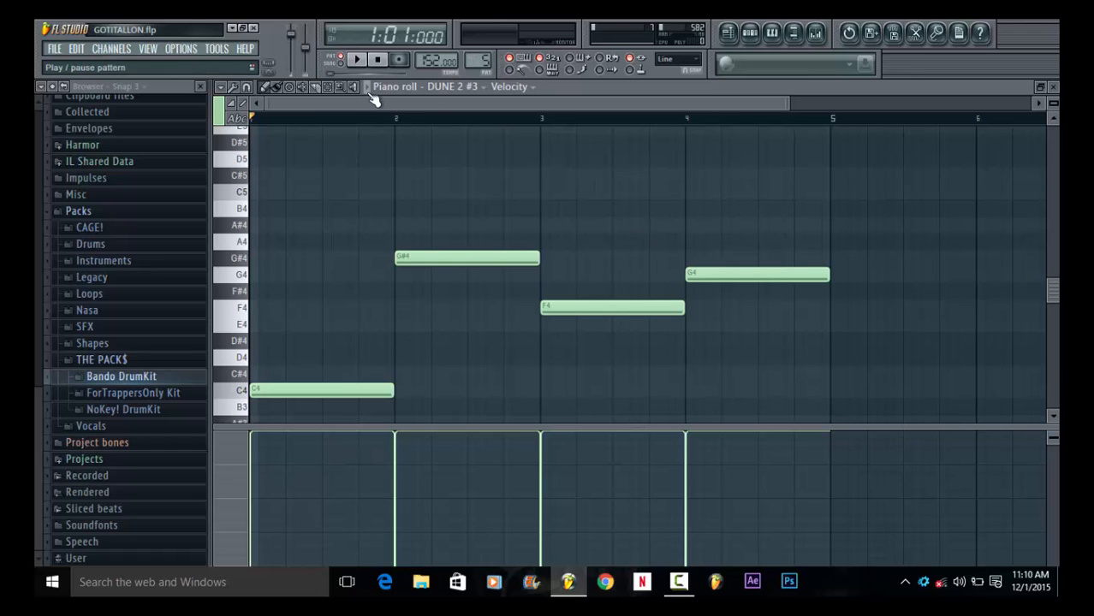
{"action": "key", "text": "space"}
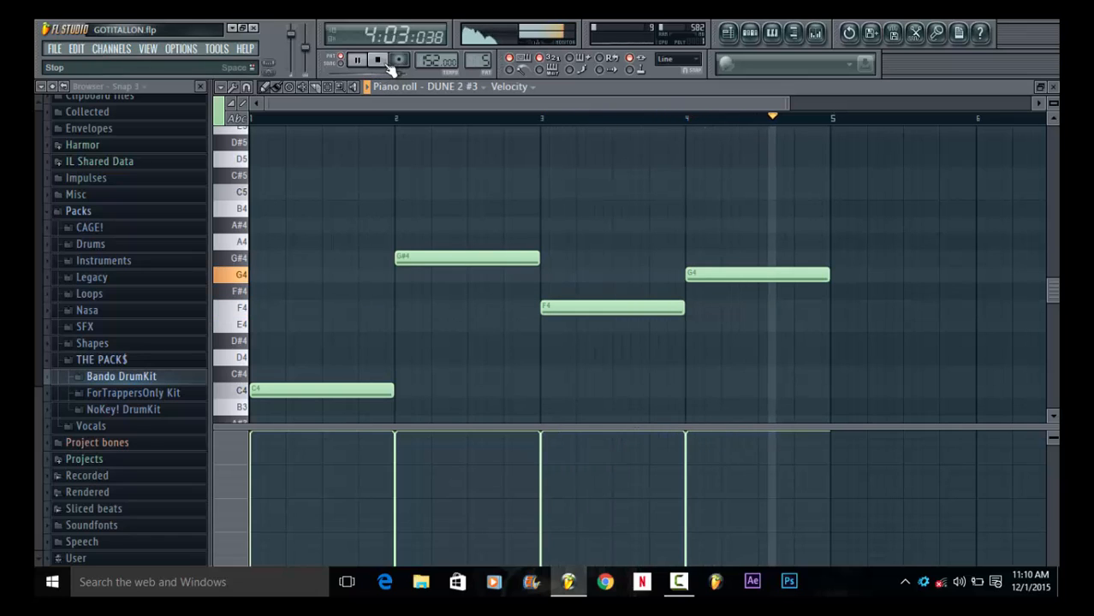
{"action": "left_click", "coordinate": [385, 64]}
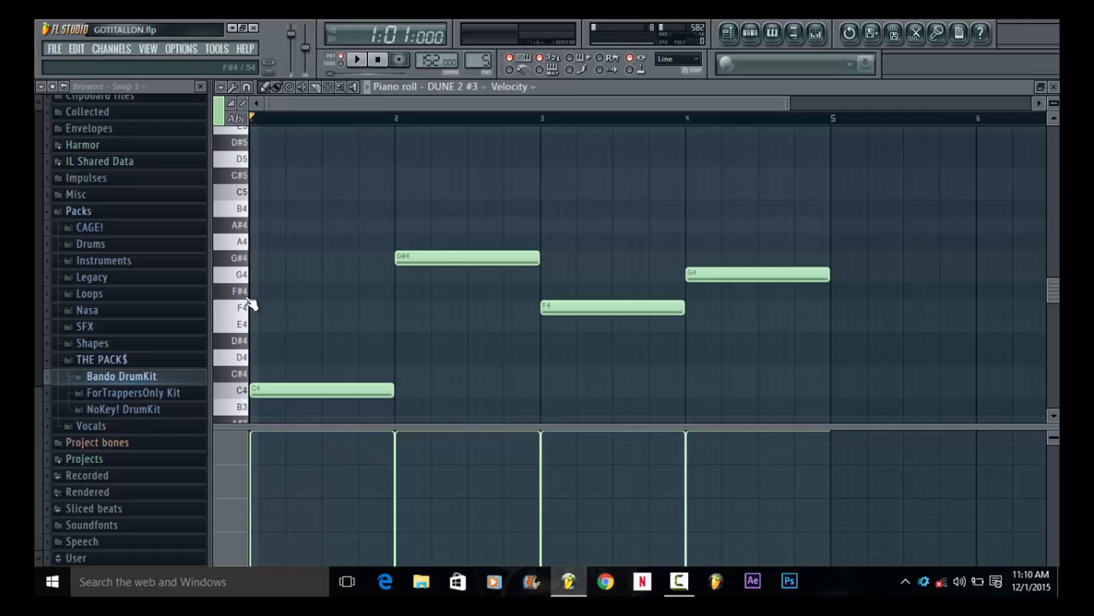
Close the DUNE 2 #3 piano roll, switch to the reFX Nexus pattern, and view its notes in the piano roll
{"action": "left_click", "coordinate": [1052, 88]}
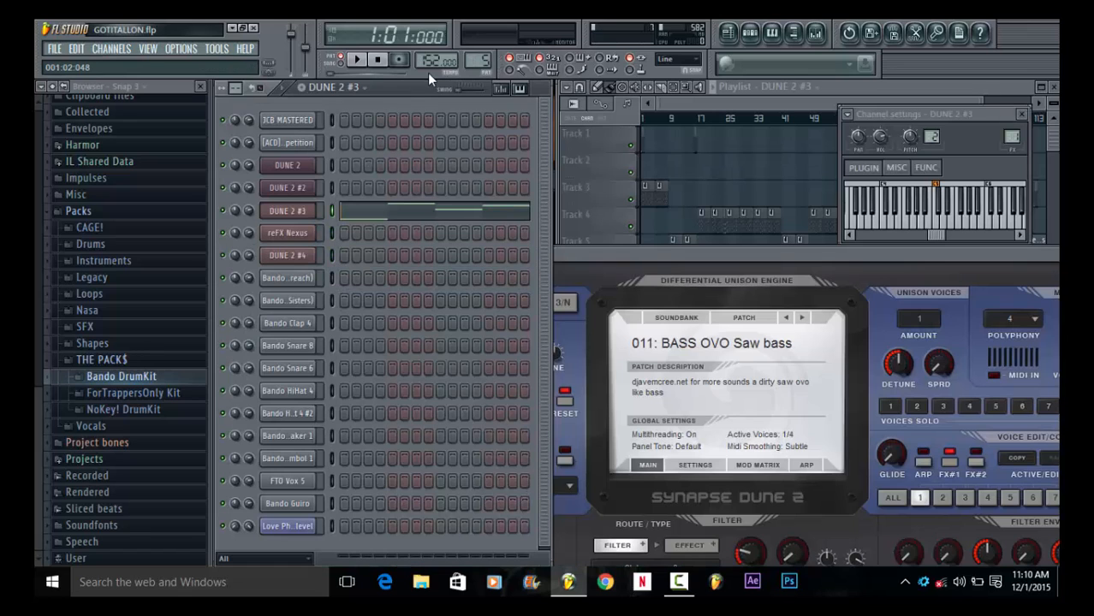
{"action": "scroll", "coordinate": [478, 60], "scroll_direction": "up", "scroll_amount": 1}
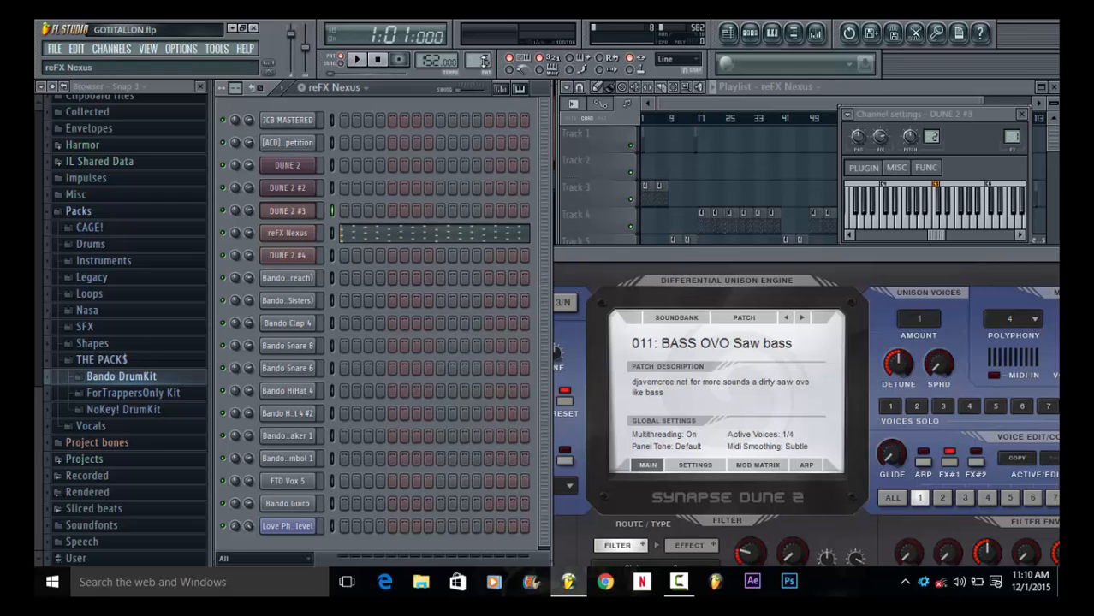
{"action": "left_click", "coordinate": [423, 236]}
{"action": "left_click_drag", "start_coordinate": [449, 104], "coordinate": [643, 102]}
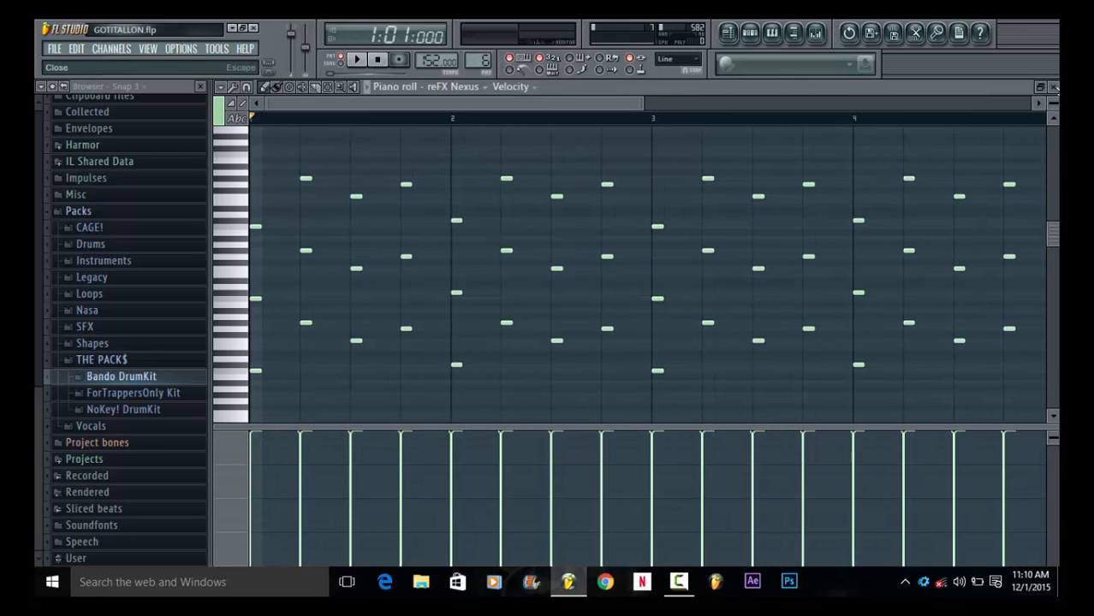
Open the reFX Nexus plugin, move its window aside to show the GT Rainy Morning preset, and audition the sound
{"action": "left_click", "coordinate": [1053, 87]}
{"action": "left_click", "coordinate": [286, 213]}
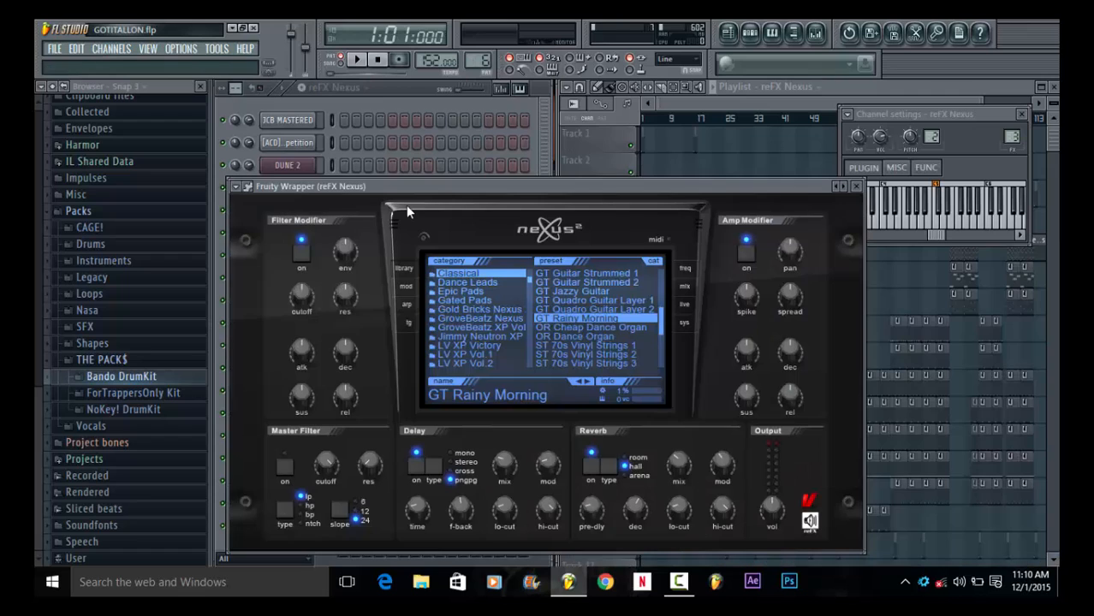
{"action": "left_click_drag", "start_coordinate": [482, 196], "coordinate": [583, 141]}
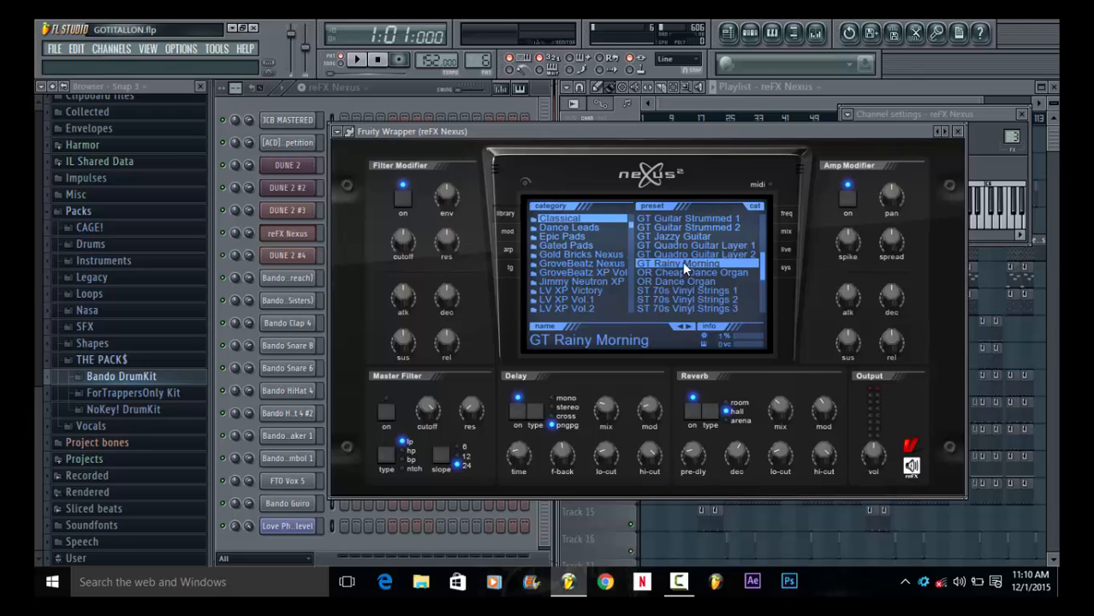
{"action": "key", "text": "y"}
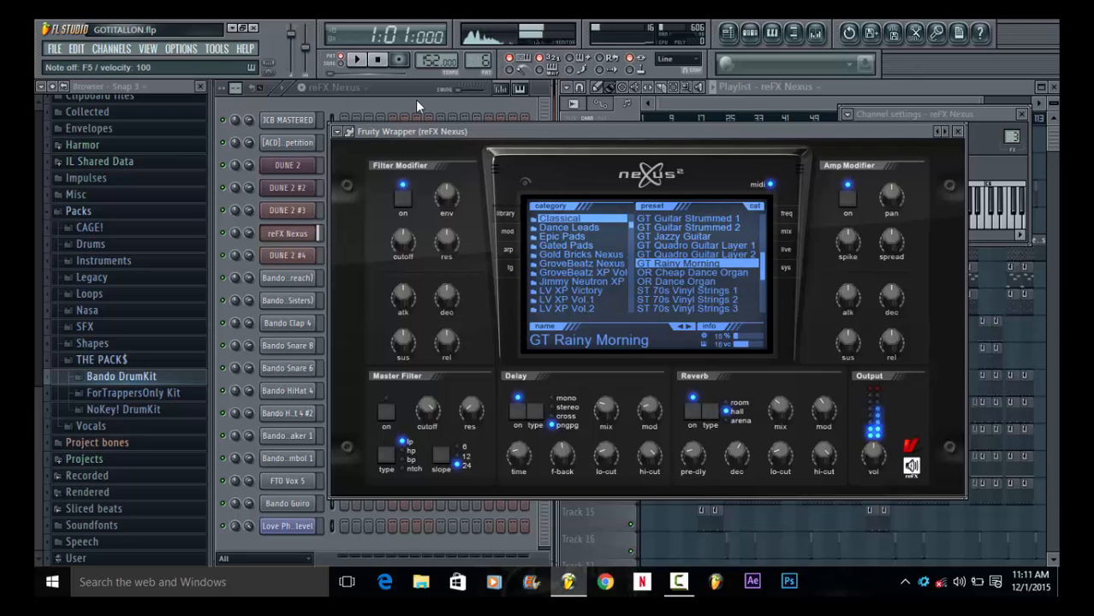
Show the reFX Nexus notes enlarged in the piano roll and audition its keys from C5 up to about G5
{"action": "left_click", "coordinate": [413, 83]}
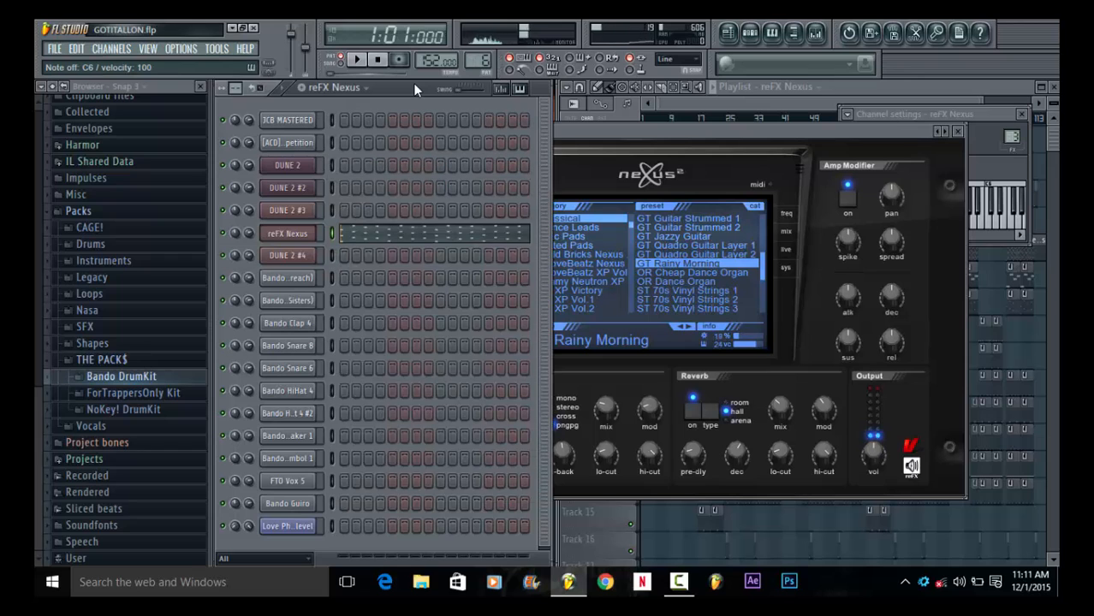
{"action": "left_click", "coordinate": [407, 242]}
{"action": "left_click_drag", "start_coordinate": [441, 103], "coordinate": [867, 103]}
{"action": "left_click_drag", "start_coordinate": [1053, 103], "coordinate": [1053, 128]}
{"action": "scroll", "coordinate": [381, 312], "scroll_direction": "down", "scroll_amount": 4}
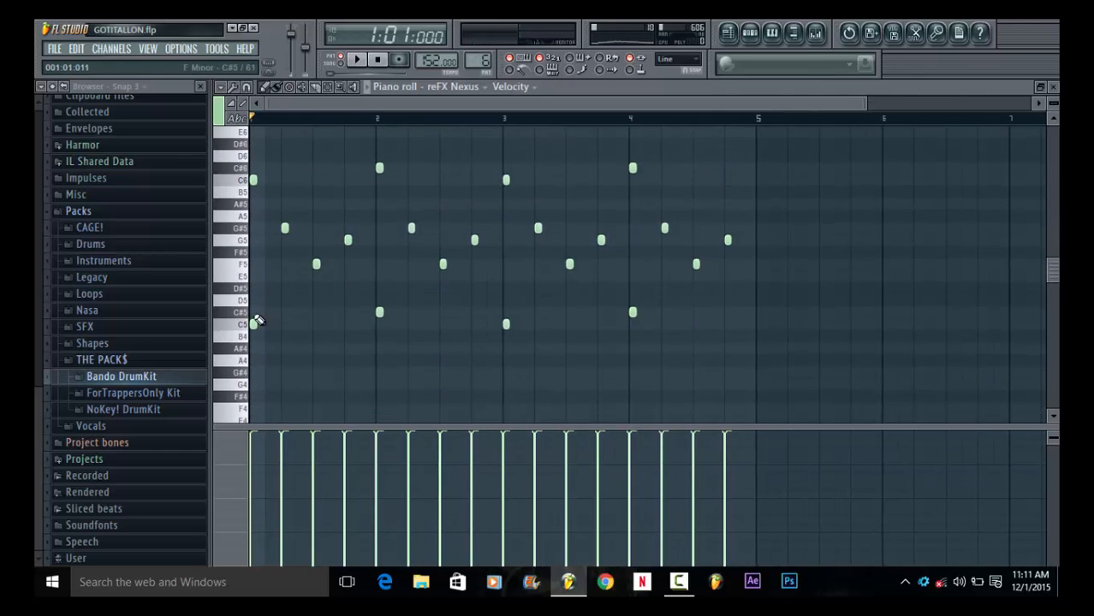
{"action": "left_click_drag", "start_coordinate": [246, 332], "coordinate": [239, 248]}
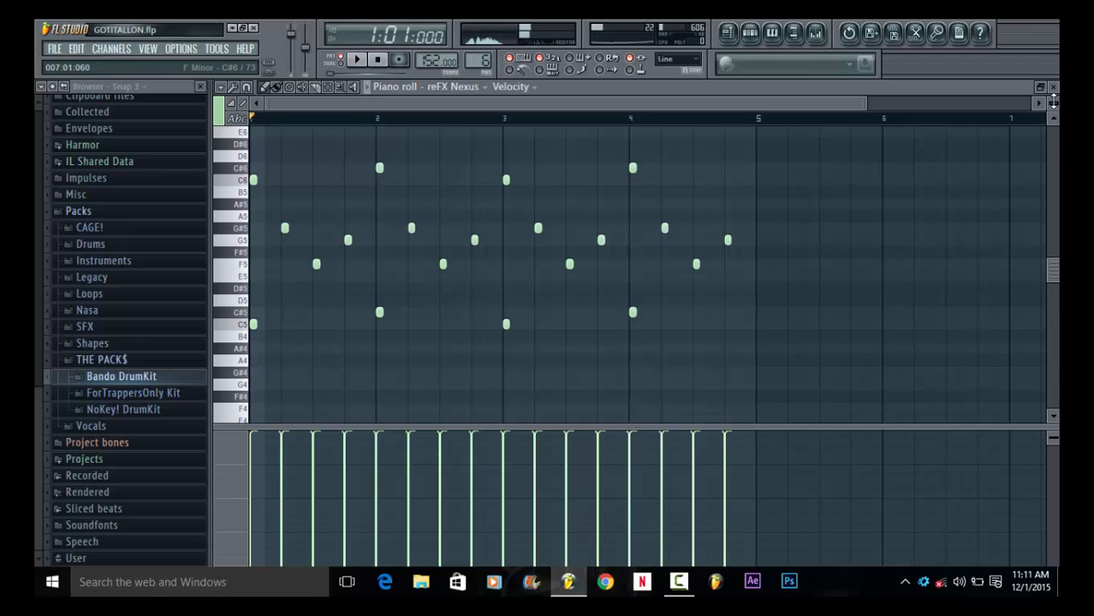
Close and reopen the reFX Nexus piano roll with all four bars of the pattern in view
{"action": "left_click", "coordinate": [1052, 86]}
{"action": "left_click", "coordinate": [472, 235]}
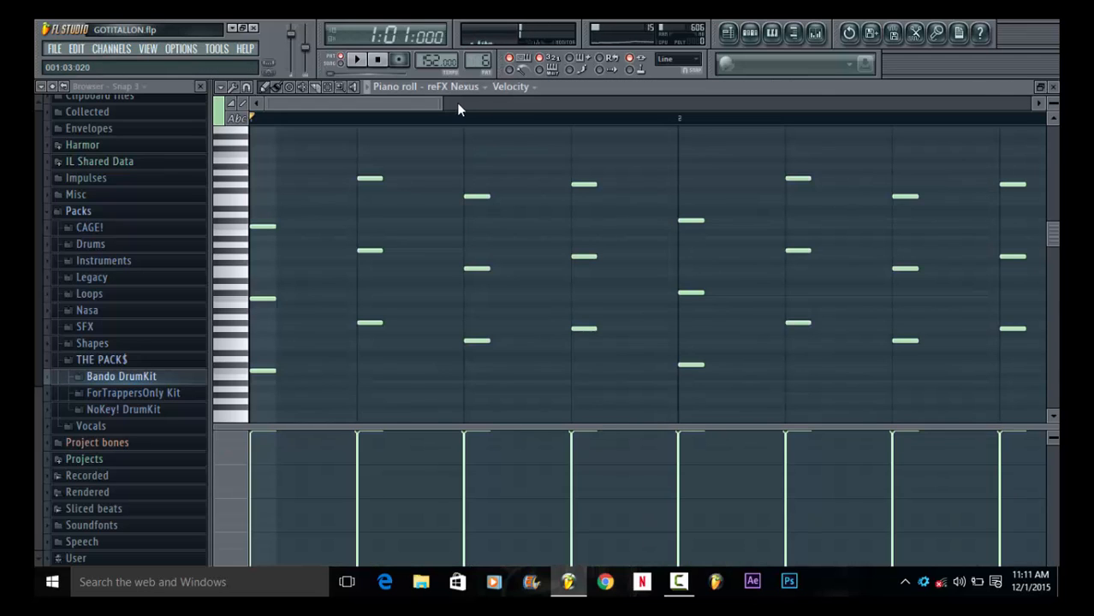
{"action": "left_click_drag", "start_coordinate": [442, 101], "coordinate": [758, 101]}
Point out the lower, middle and upper octave layers of the reFX Nexus melody one after another with box selections
{"action": "left_click_drag", "start_coordinate": [851, 315], "coordinate": [238, 424]}
{"action": "scroll", "coordinate": [813, 226], "scroll_direction": "down", "scroll_amount": 2}
{"action": "left_click_drag", "start_coordinate": [857, 268], "coordinate": [174, 390]}
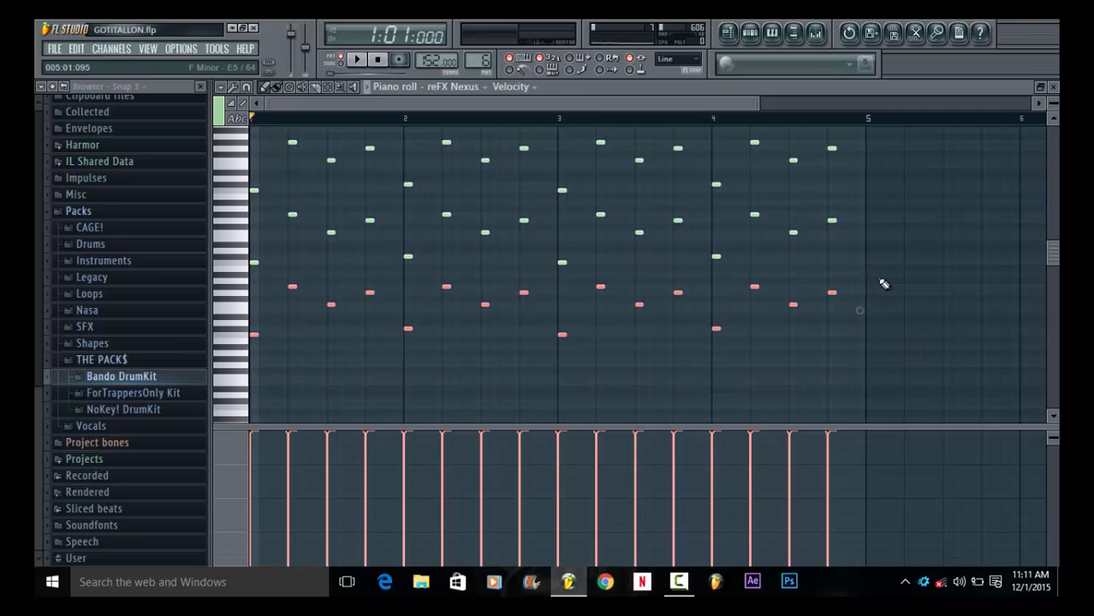
{"action": "left_click_drag", "start_coordinate": [859, 186], "coordinate": [255, 244]}
{"action": "left_click_drag", "start_coordinate": [865, 141], "coordinate": [221, 195]}
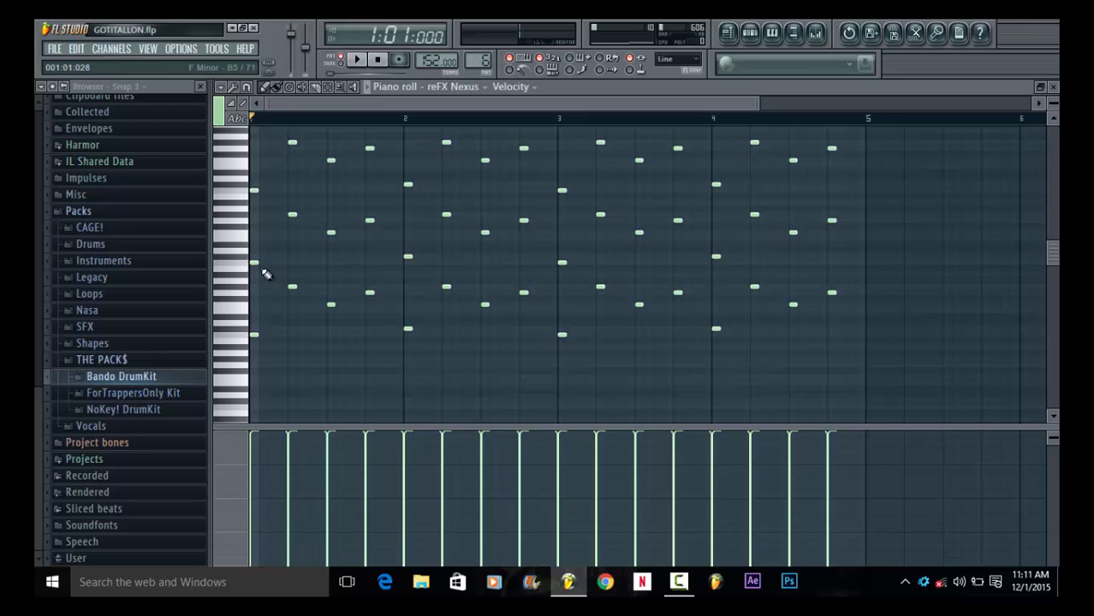
Enlarge the note rows and audition the C7, C6 and C5 keys plus the G and G# keys of the reFX Nexus melody
{"action": "left_click_drag", "start_coordinate": [1053, 104], "coordinate": [1053, 95]}
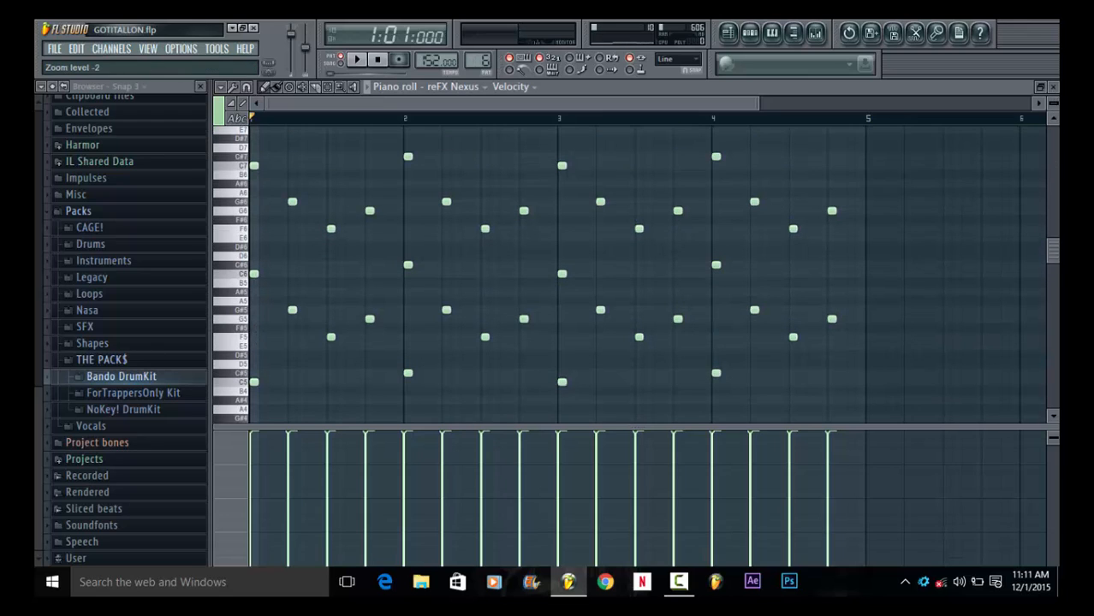
{"action": "left_click", "coordinate": [243, 167]}
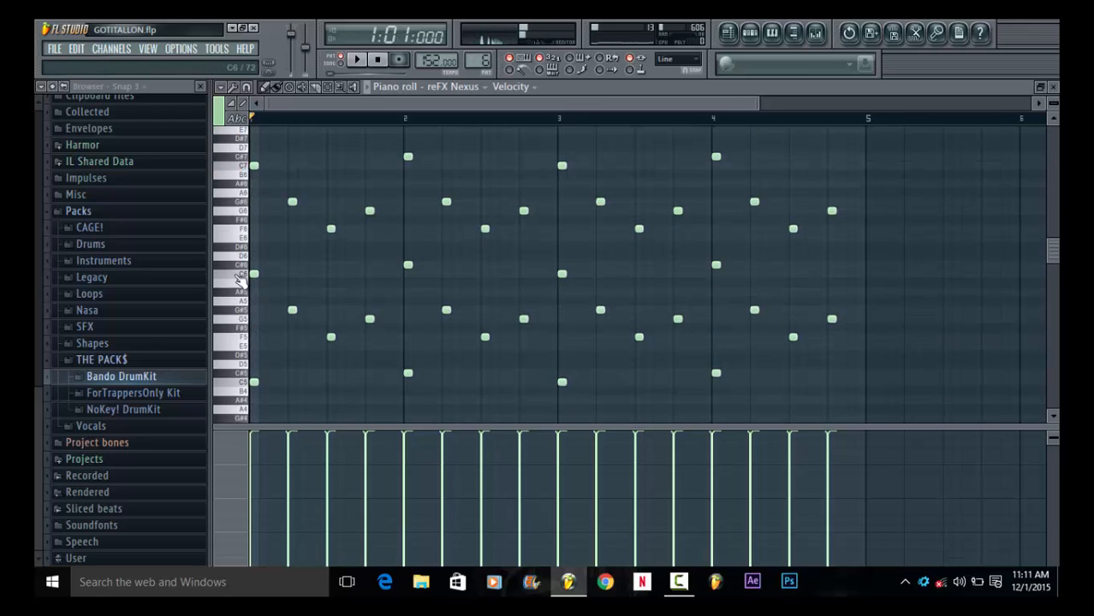
{"action": "left_click", "coordinate": [240, 276]}
{"action": "left_click", "coordinate": [244, 381]}
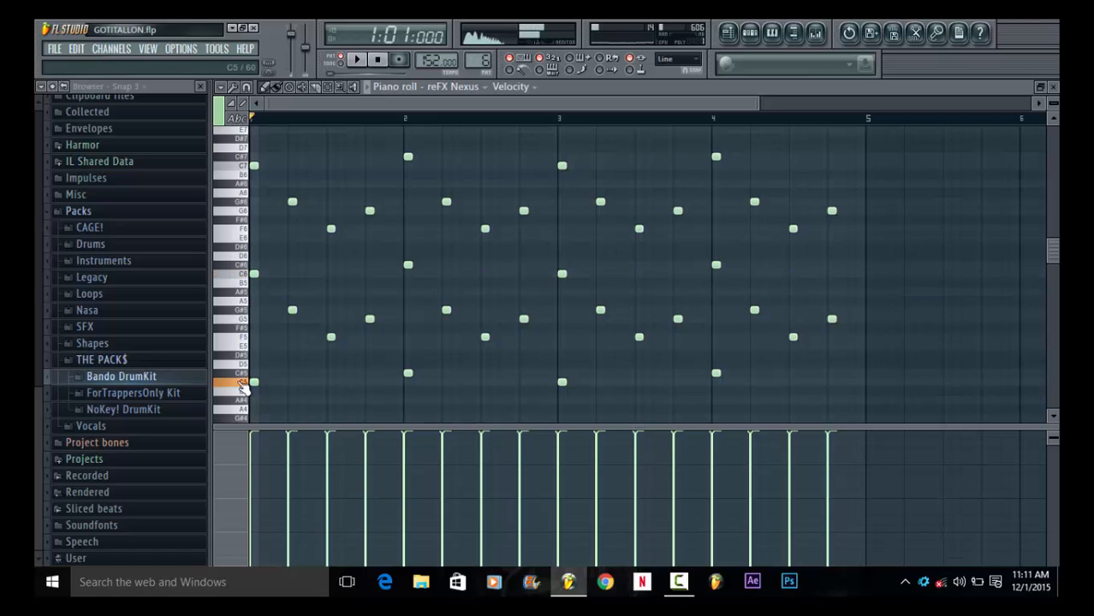
{"action": "left_click", "coordinate": [243, 322]}
{"action": "left_click", "coordinate": [243, 313]}
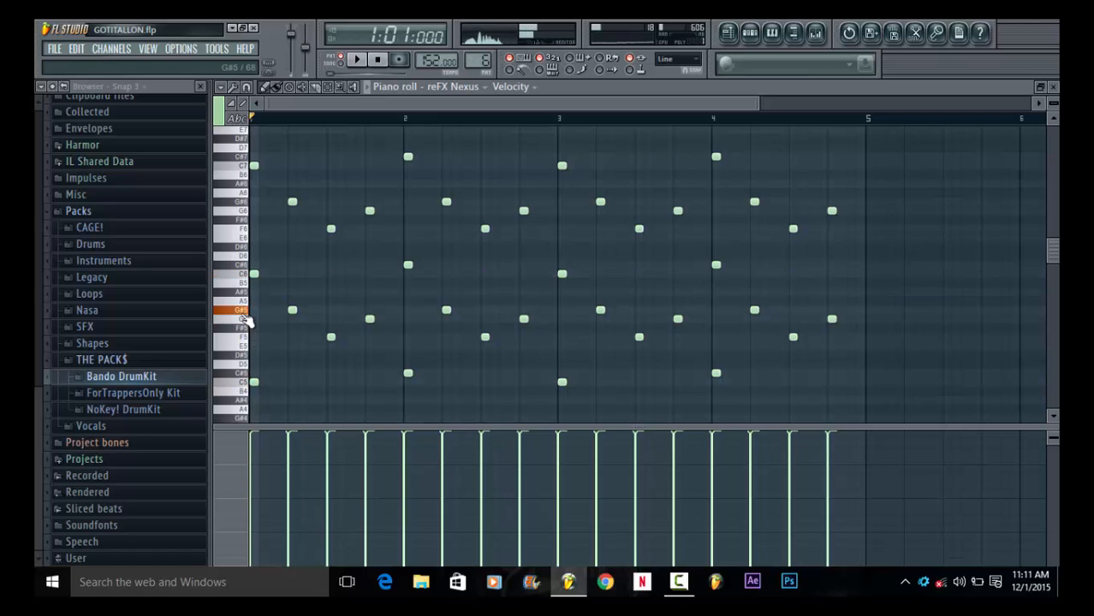
{"action": "left_click", "coordinate": [243, 206]}
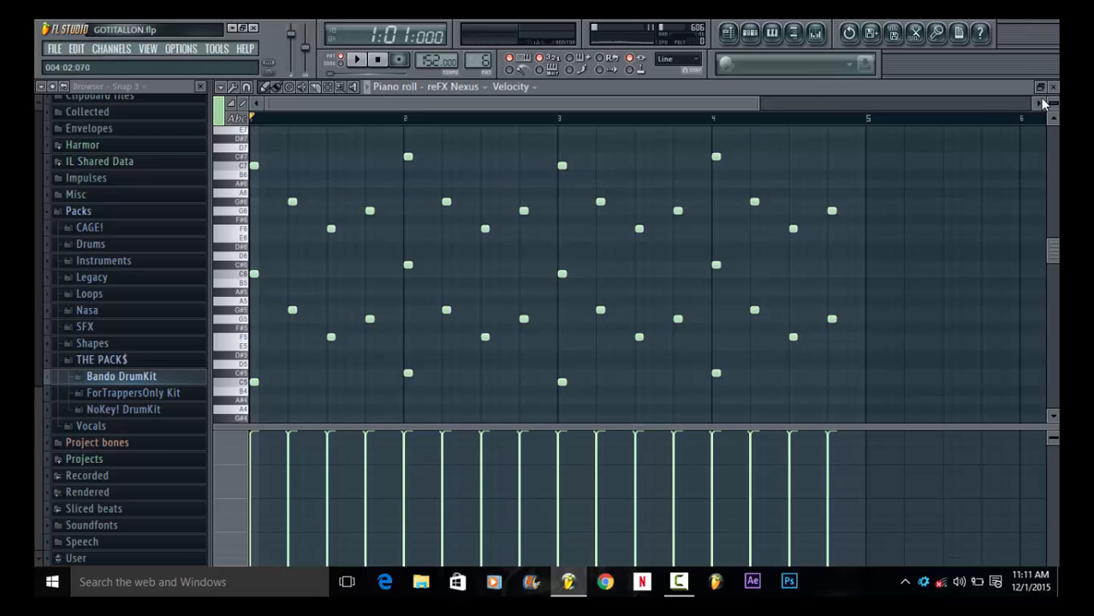
Play the reFX Nexus pattern, stop playback, and audition its lowest melody keys around C5
{"action": "left_click", "coordinate": [372, 87]}
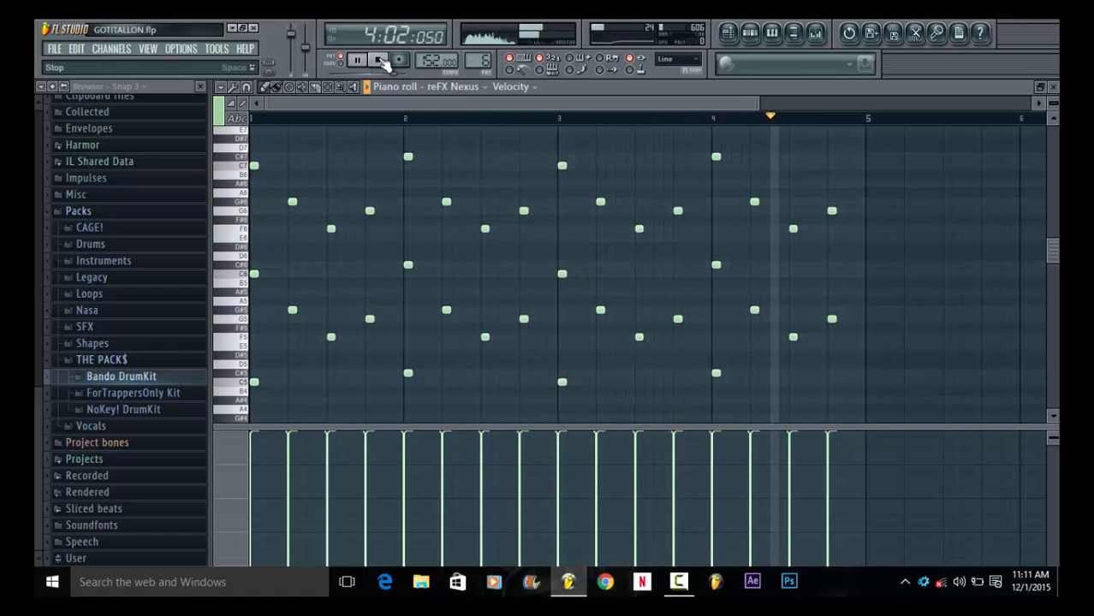
{"action": "left_click", "coordinate": [379, 60]}
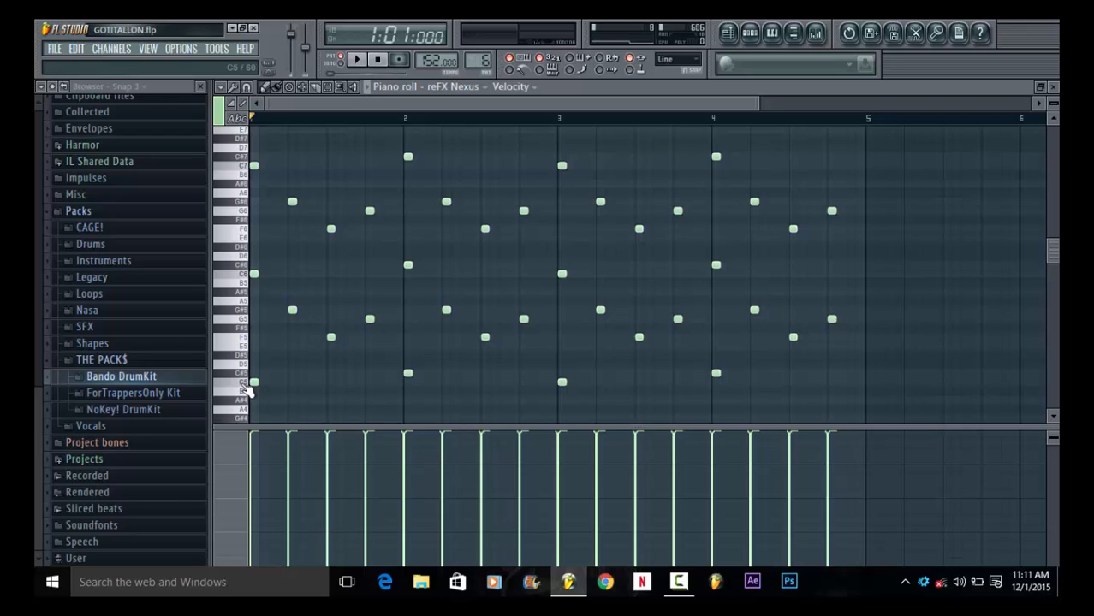
{"action": "left_click", "coordinate": [244, 383]}
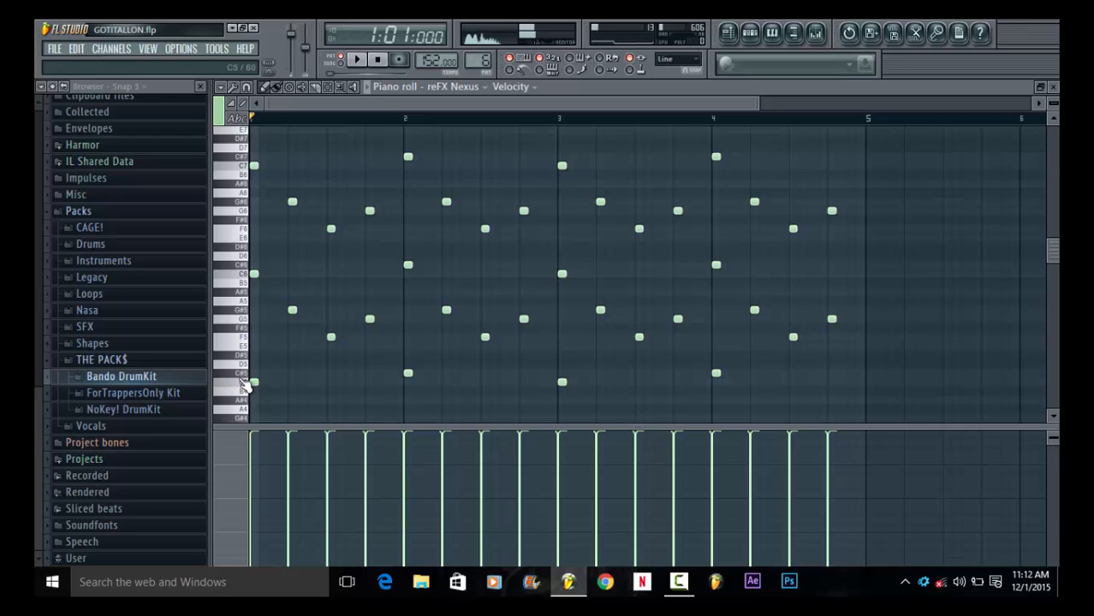
{"action": "left_click", "coordinate": [244, 376]}
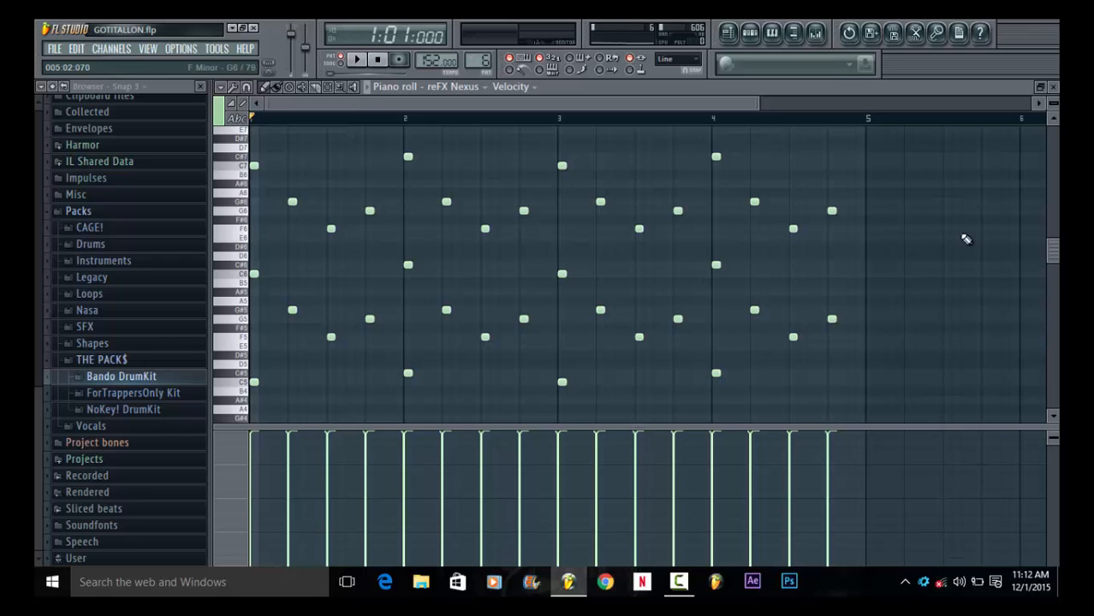
{"action": "left_click_drag", "start_coordinate": [1054, 248], "coordinate": [1054, 253]}
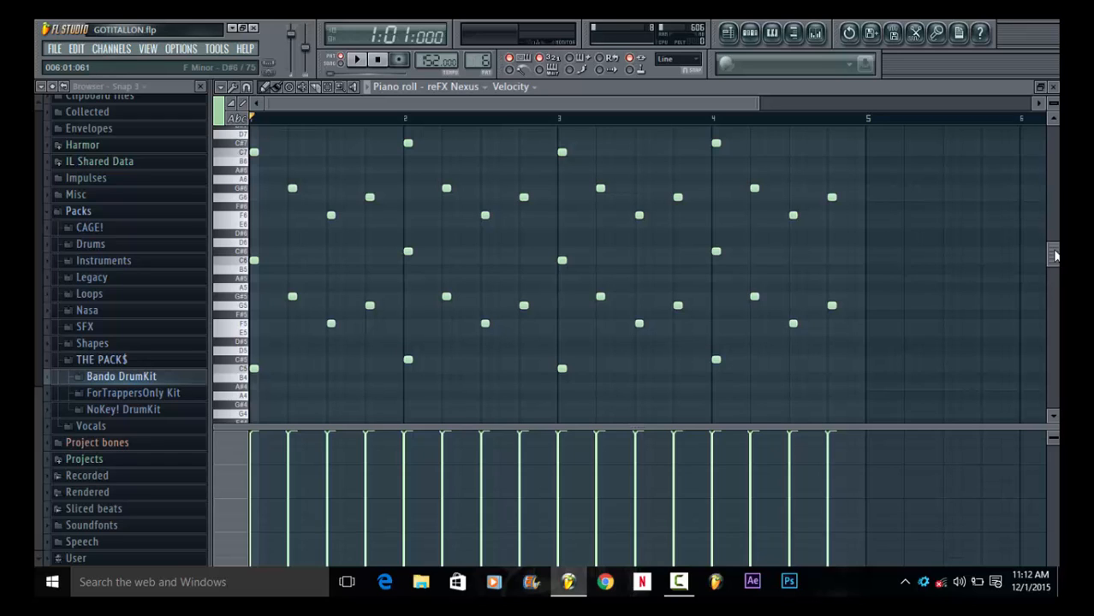
{"action": "left_click_drag", "start_coordinate": [1055, 255], "coordinate": [1056, 250]}
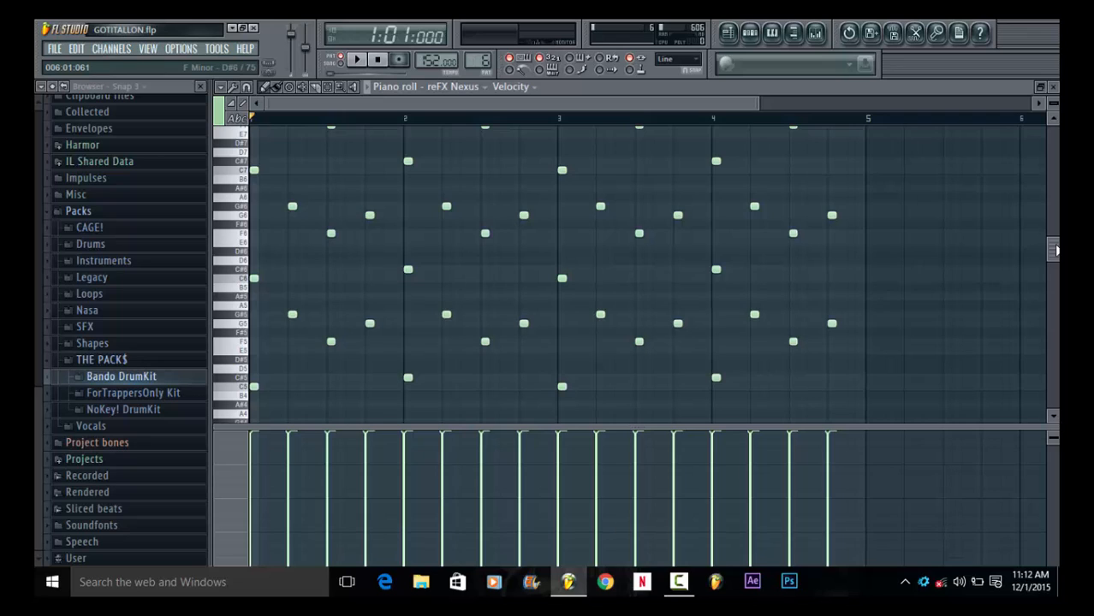
{"action": "left_click_drag", "start_coordinate": [1056, 249], "coordinate": [1056, 246]}
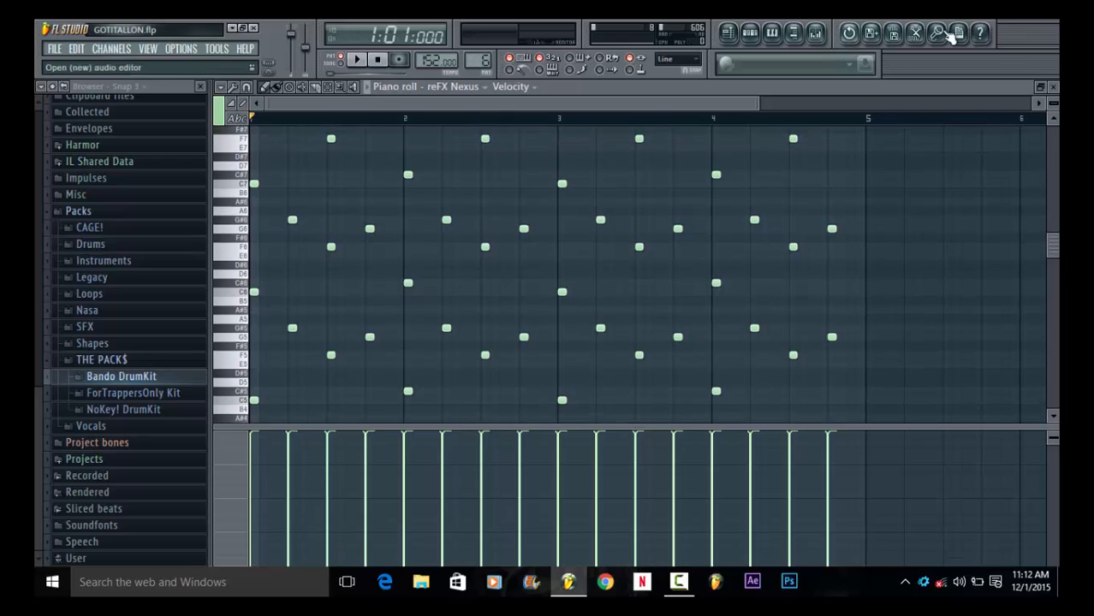
Switch from reFX Nexus to the DUNE 2 #4 pattern and view its notes briefly in the piano roll
{"action": "left_click", "coordinate": [1053, 87]}
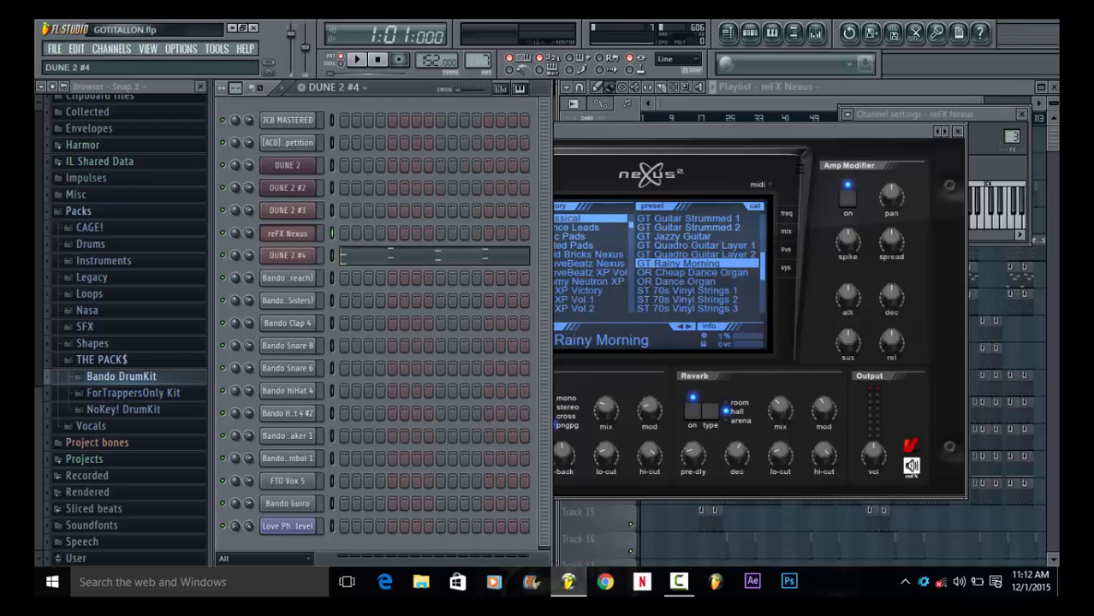
{"action": "left_click", "coordinate": [429, 243]}
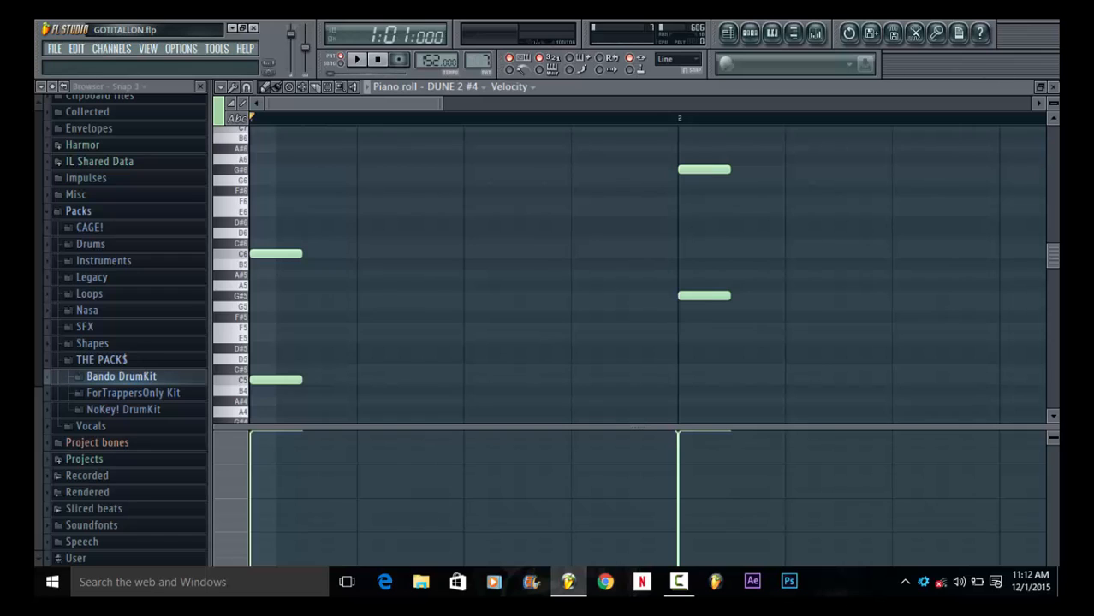
{"action": "left_click", "coordinate": [1053, 87]}
Open the DUNE 2 #4 plugin, check the WATTBA Dune 2 soundbank entry, and audition the STRING Location patch
{"action": "left_click", "coordinate": [292, 265]}
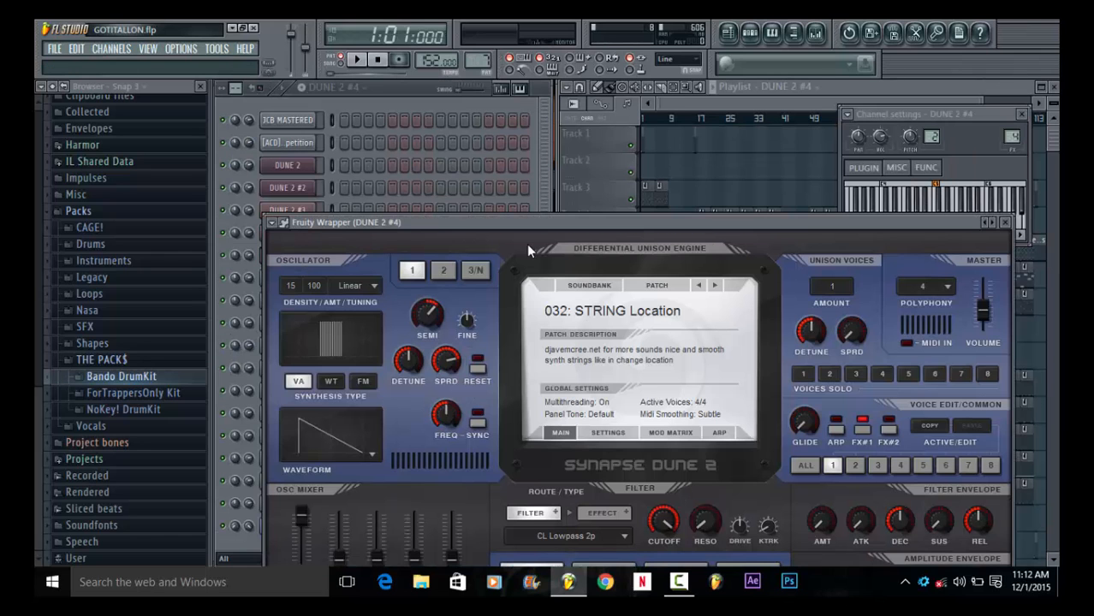
{"action": "left_click", "coordinate": [603, 290]}
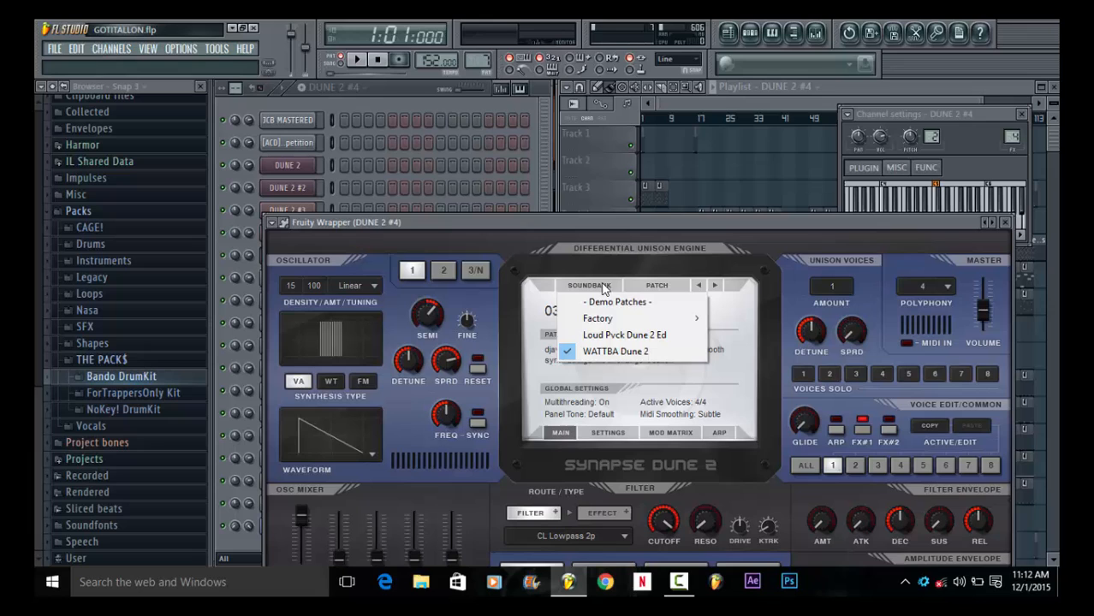
{"action": "left_click", "coordinate": [391, 94]}
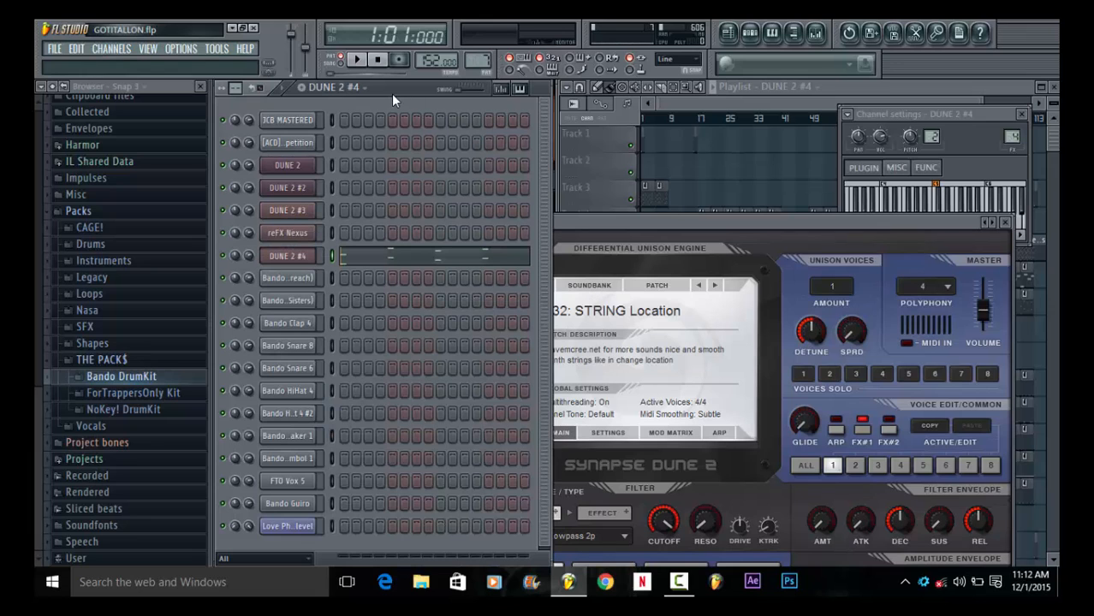
{"action": "key", "text": "q"}
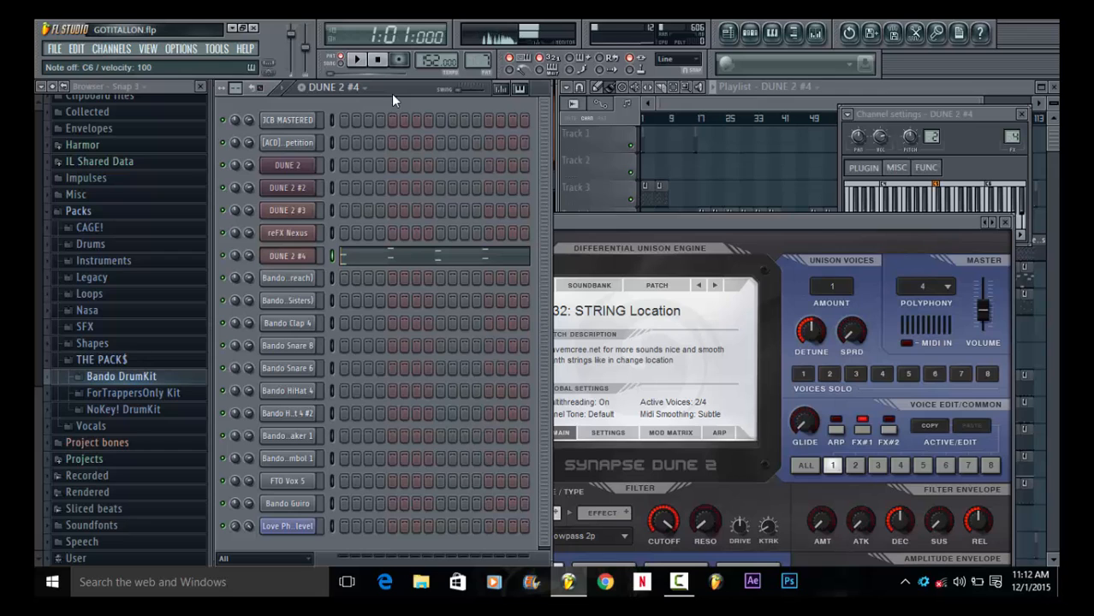
Show the four bars of DUNE 2 #4 notes in the piano roll, then play the pattern and stop playback
{"action": "key", "text": "F7"}
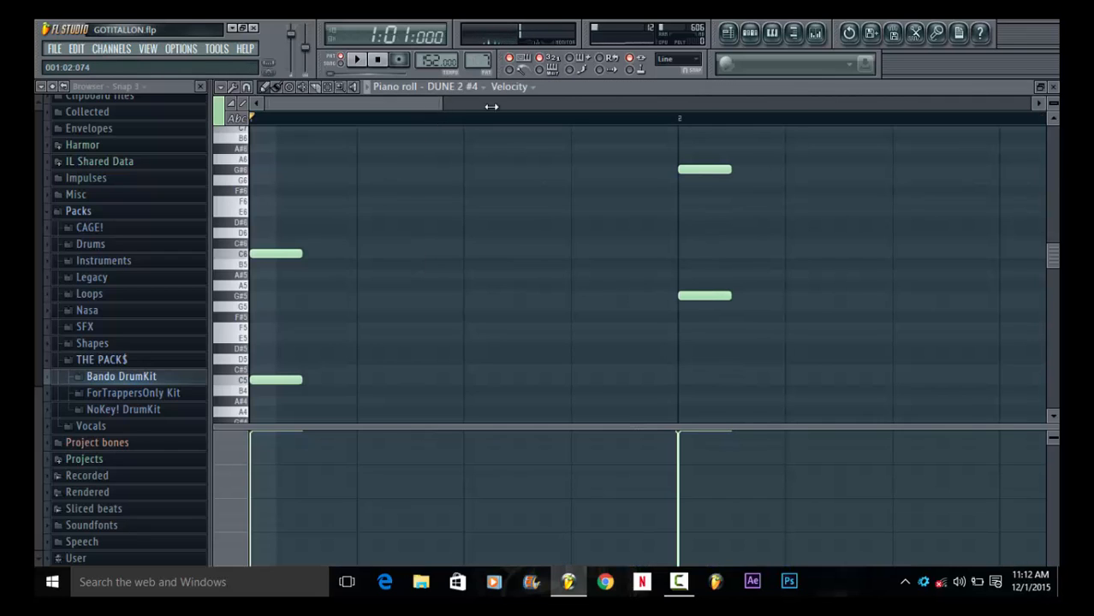
{"action": "left_click_drag", "start_coordinate": [491, 107], "coordinate": [896, 104]}
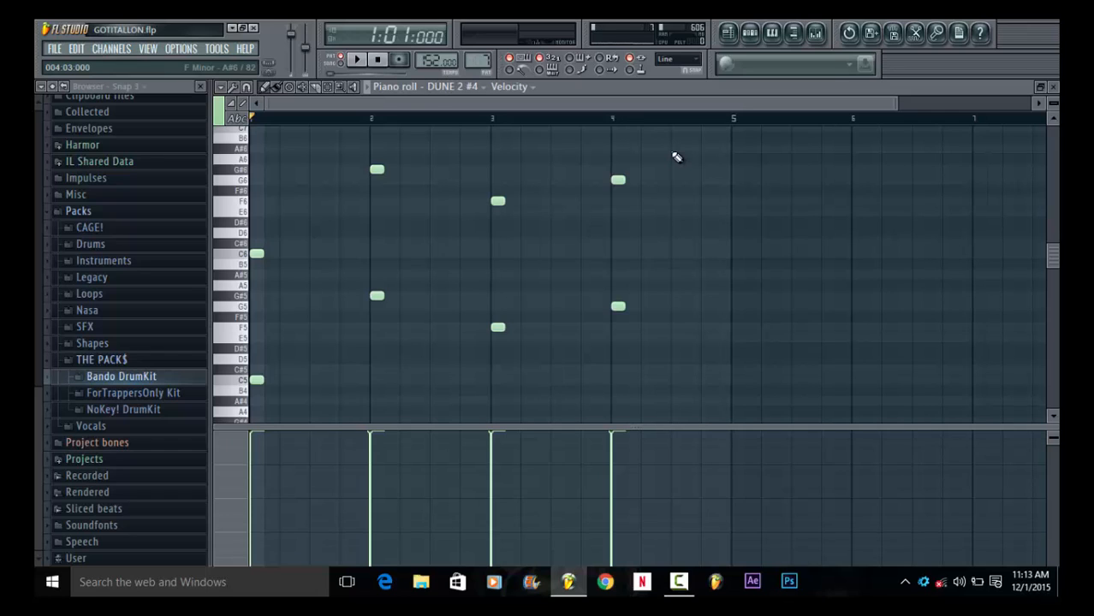
{"action": "left_click", "coordinate": [367, 87]}
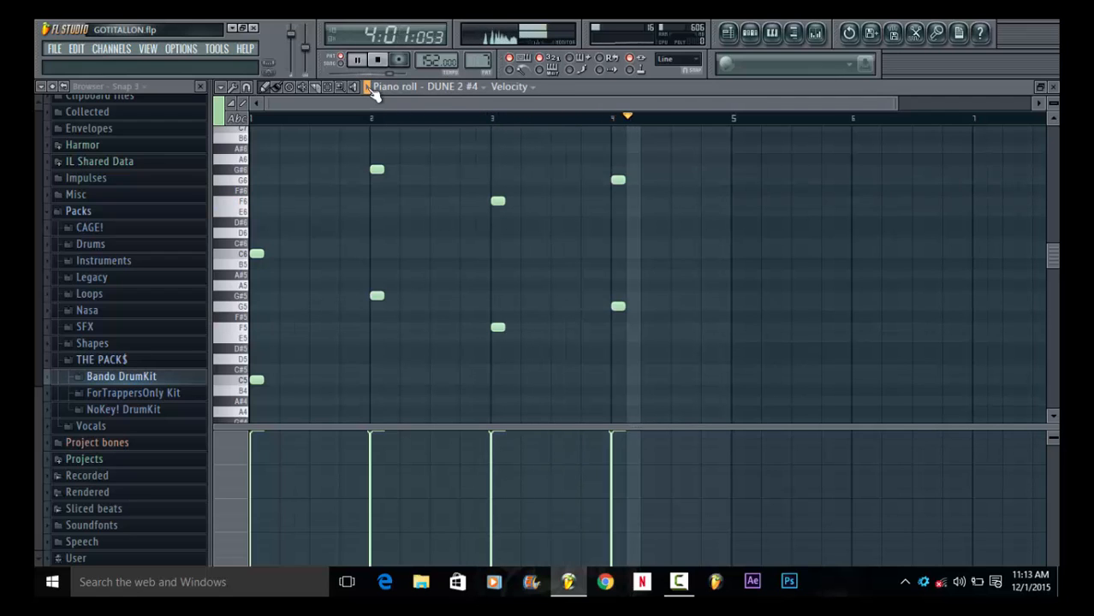
{"action": "key", "text": "space"}
Close the DUNE 2 #4 piano roll and bring the playlist arrangement to the front
{"action": "left_click", "coordinate": [1052, 87]}
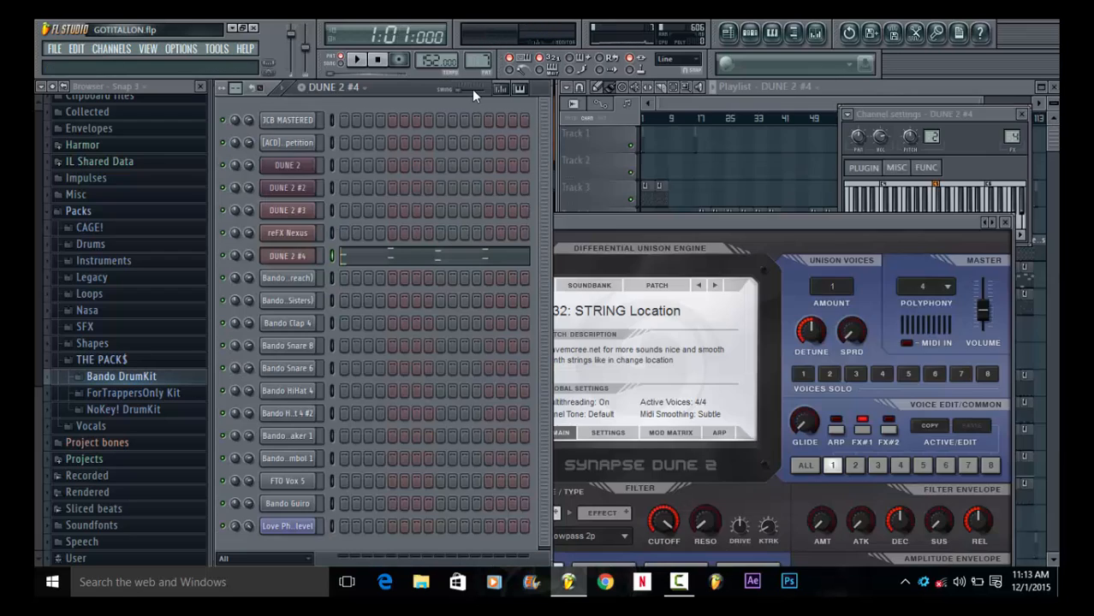
{"action": "left_click", "coordinate": [786, 104]}
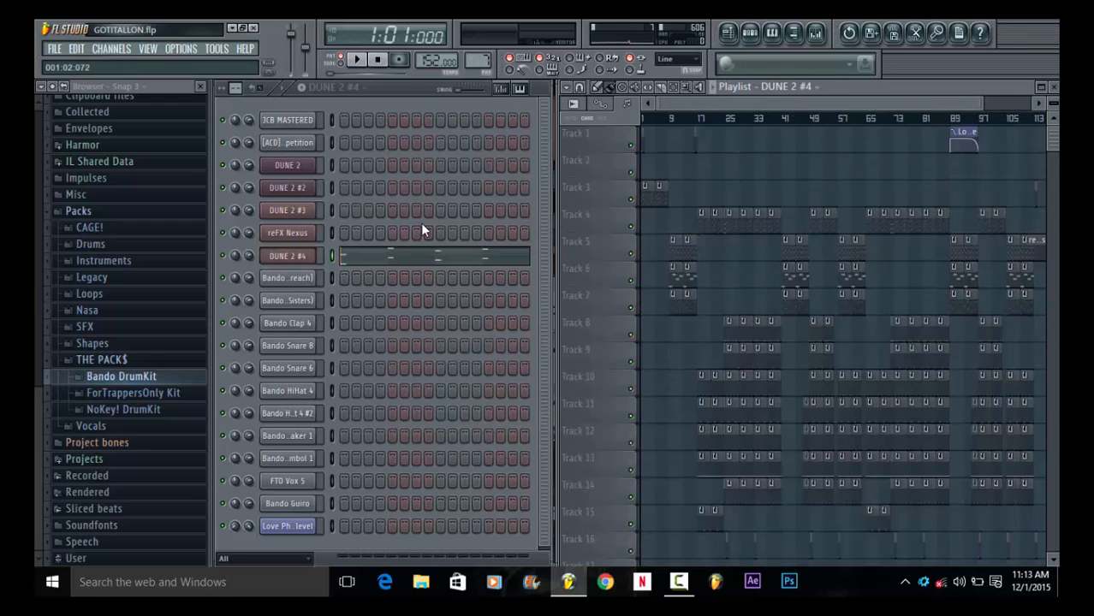
Play the song arrangement from about bar 41, then stop playback
{"action": "left_click", "coordinate": [783, 120]}
{"action": "key", "text": "space"}
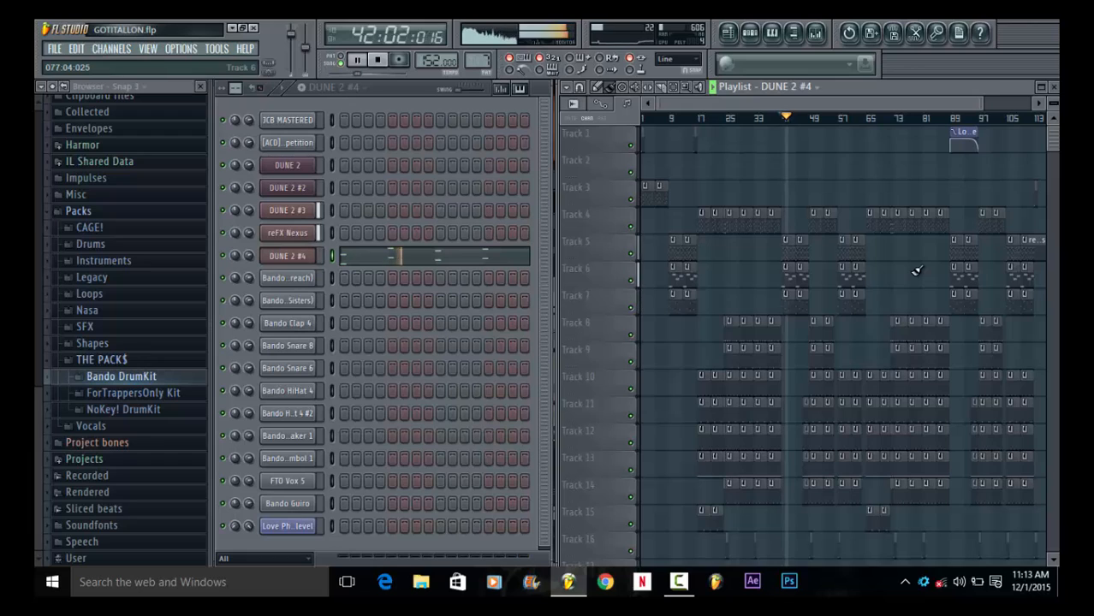
{"action": "left_click", "coordinate": [381, 60]}
{"action": "left_click", "coordinate": [549, 167]}
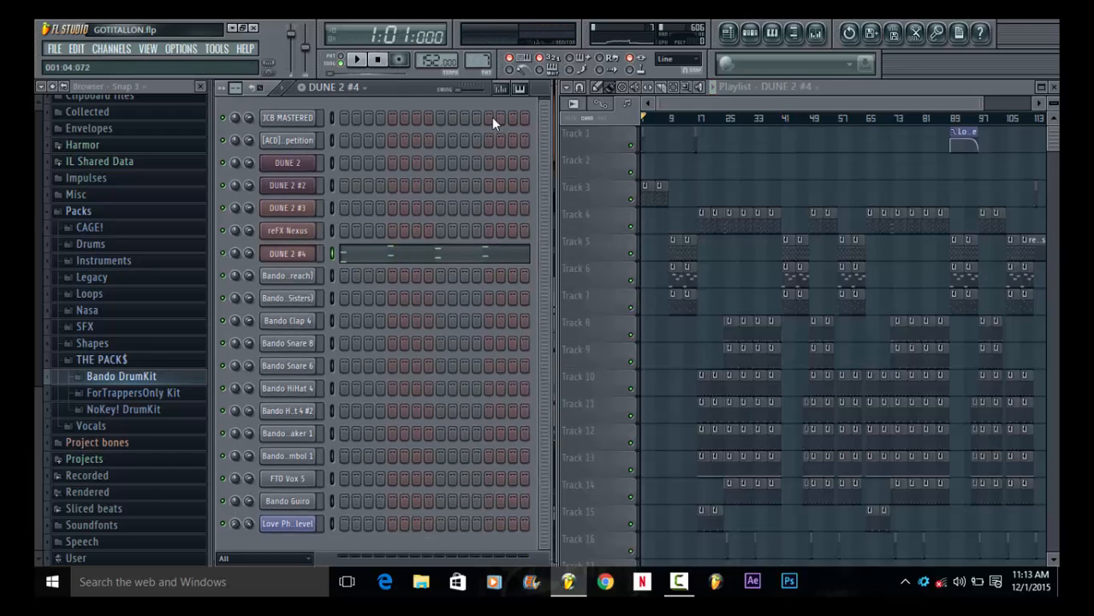
Switch to the TM TUNED 808 pattern and open the channel settings of Bando Kick 2(Preach)
{"action": "left_click_drag", "start_coordinate": [477, 60], "coordinate": [477, 53]}
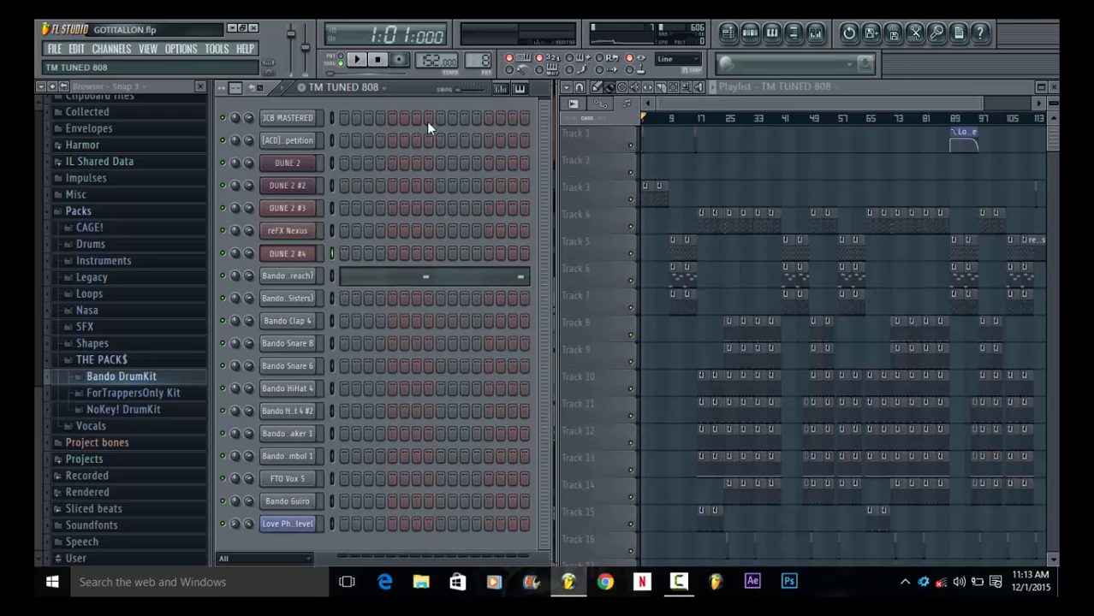
{"action": "left_click", "coordinate": [283, 279]}
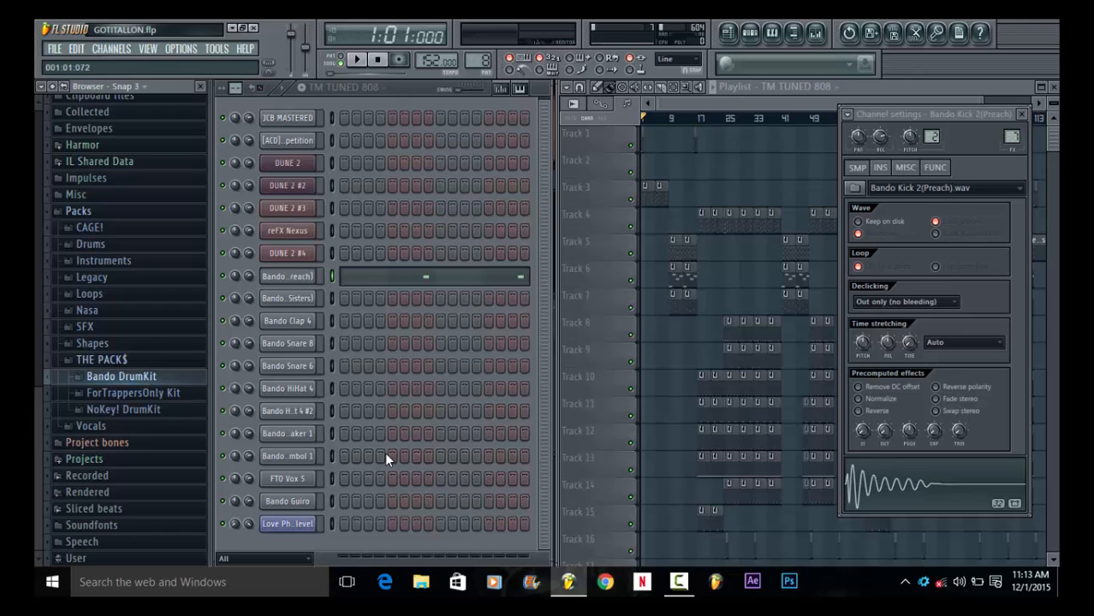
{"action": "mouse_move", "coordinate": [681, 591]}
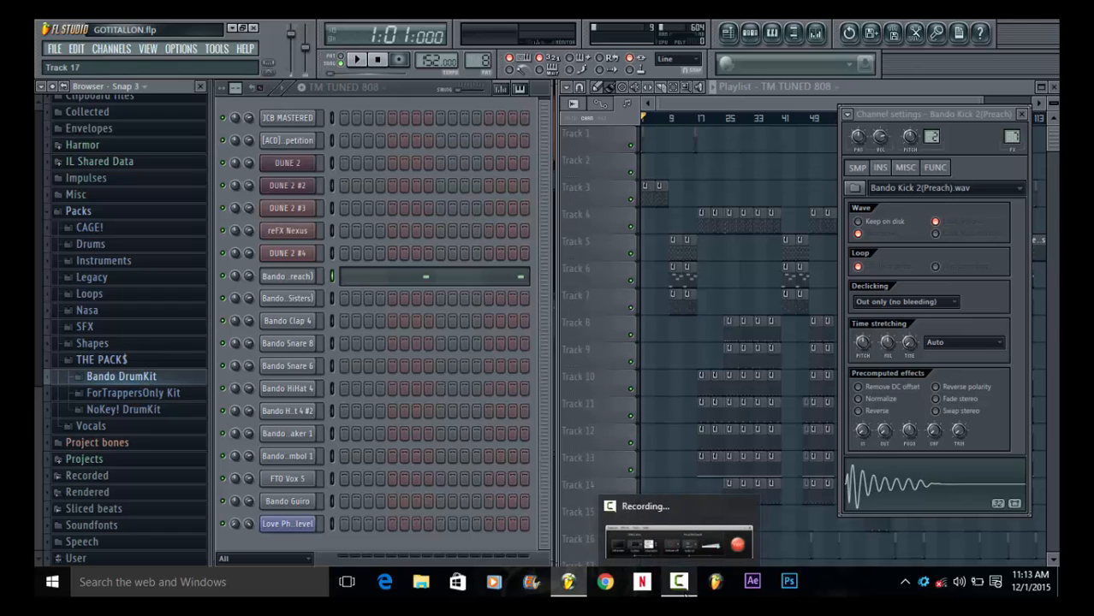
Expand the Bando DrumKit folder in the browser and check the channel settings of Bando Shaker 1 and the two Bando kick channels
{"action": "left_click", "coordinate": [144, 381]}
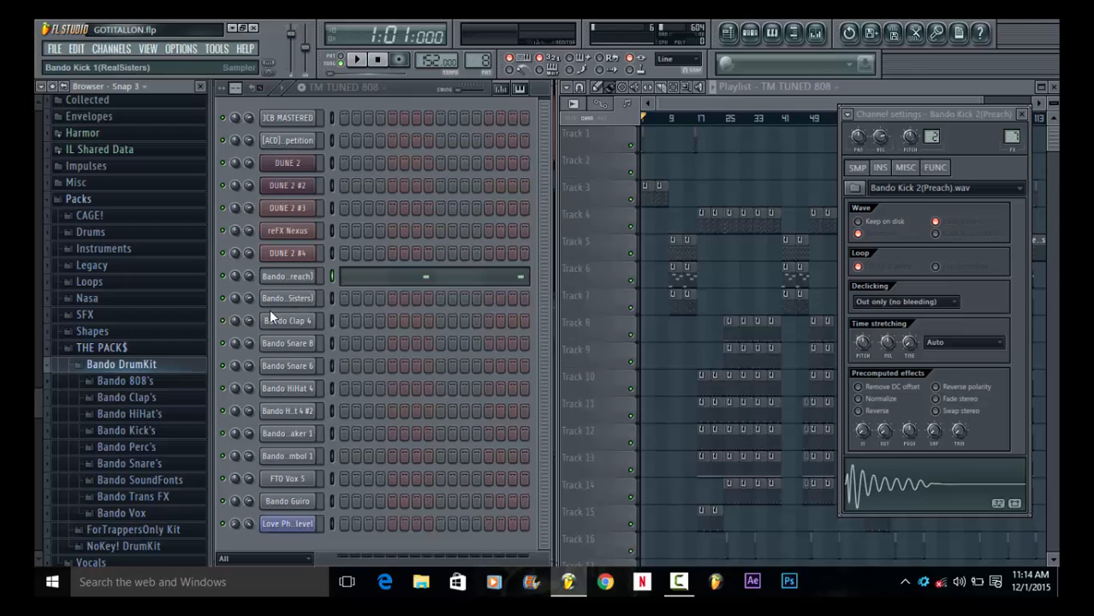
{"action": "left_click", "coordinate": [146, 367]}
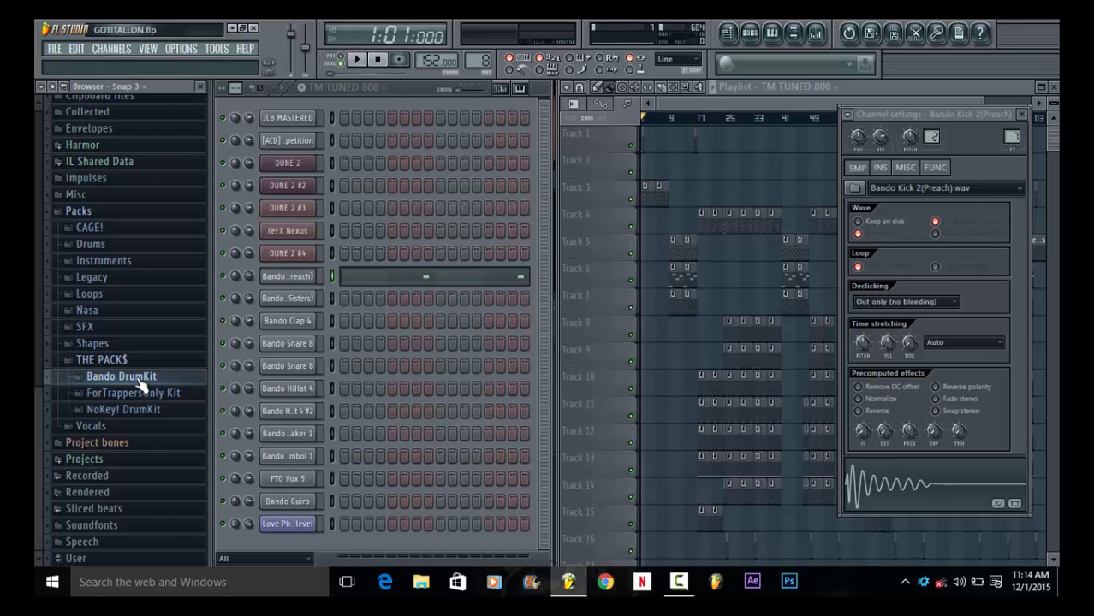
{"action": "left_click", "coordinate": [128, 376]}
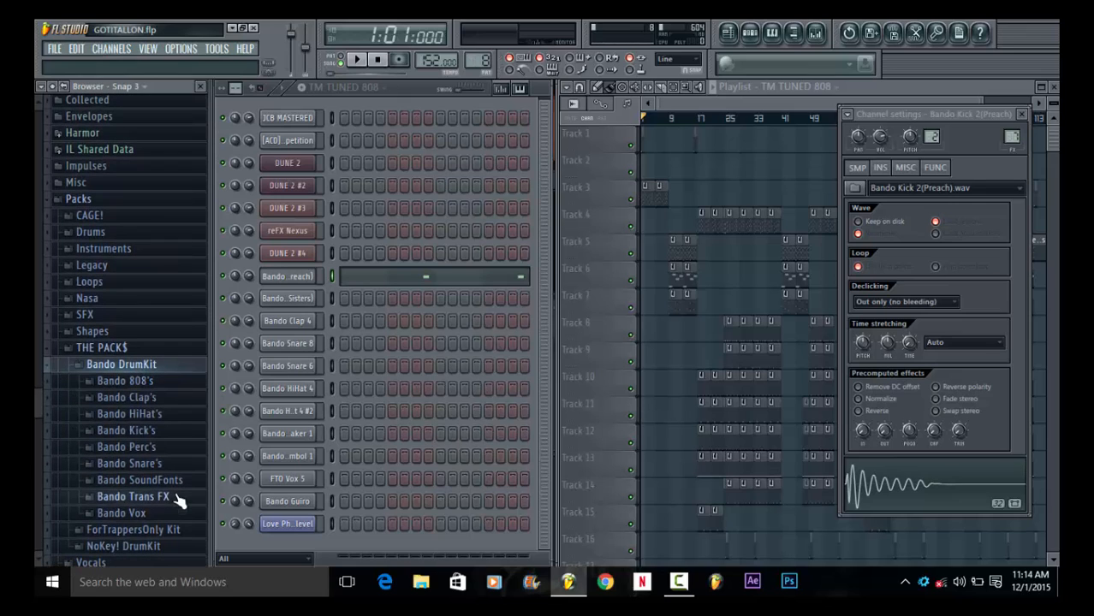
{"action": "left_click", "coordinate": [306, 438]}
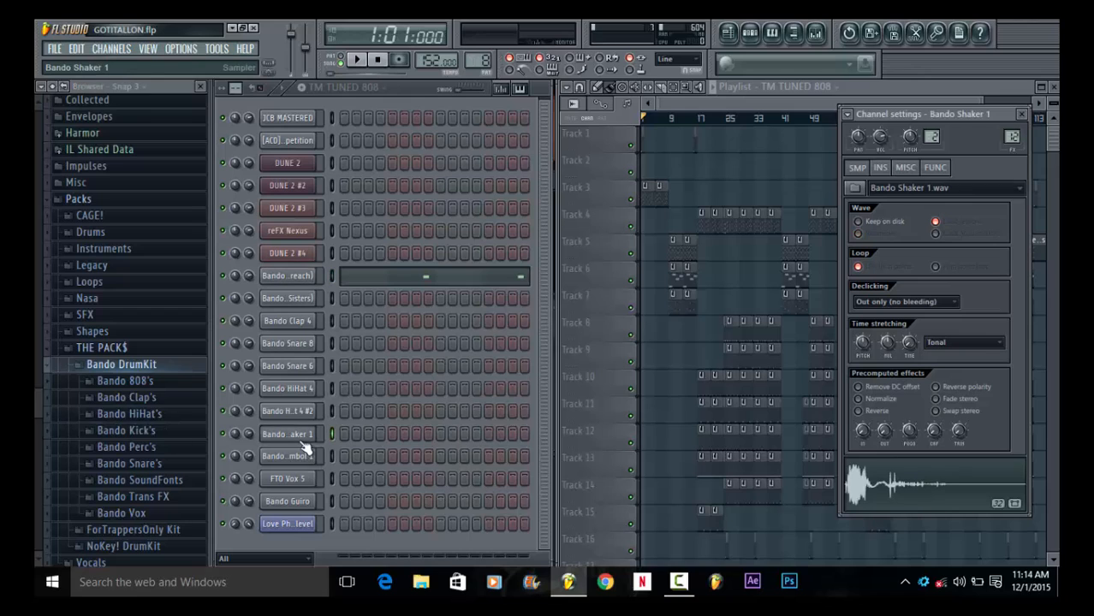
{"action": "left_click", "coordinate": [299, 279]}
{"action": "left_click", "coordinate": [291, 301]}
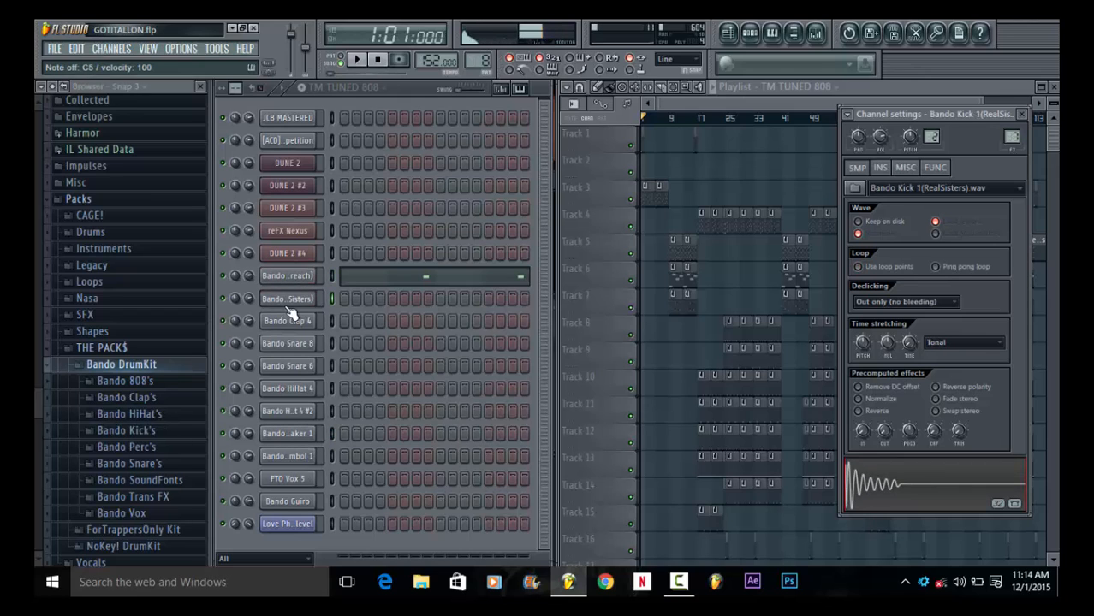
Load Bando ZaytovenOrgan from the Bando SoundFonts folder as a new channel above JCB MASTERED and play a few notes
{"action": "left_click", "coordinate": [129, 367]}
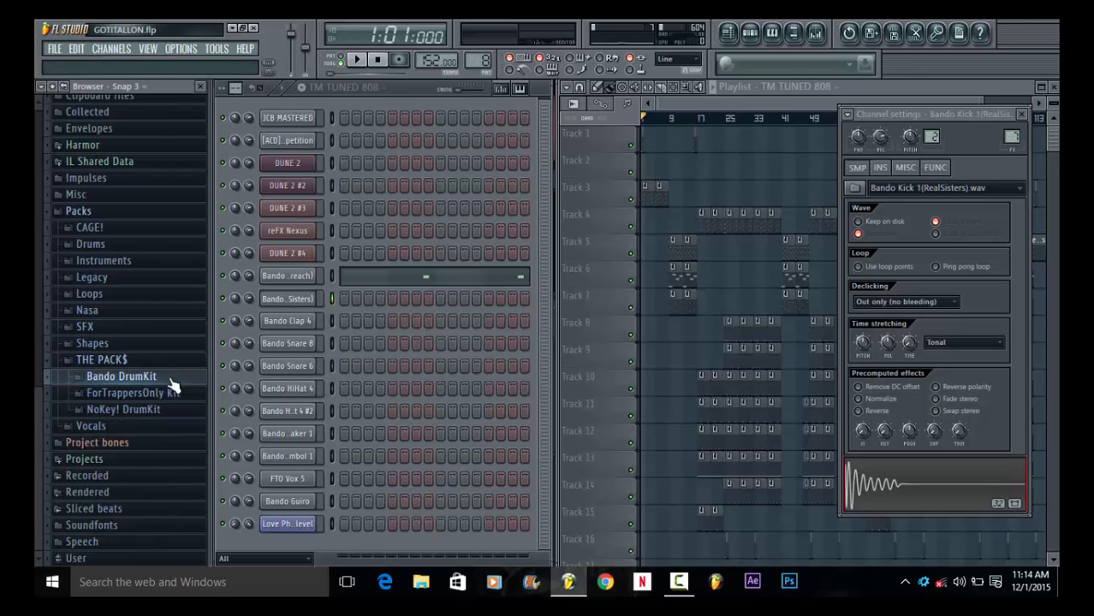
{"action": "left_click", "coordinate": [170, 378]}
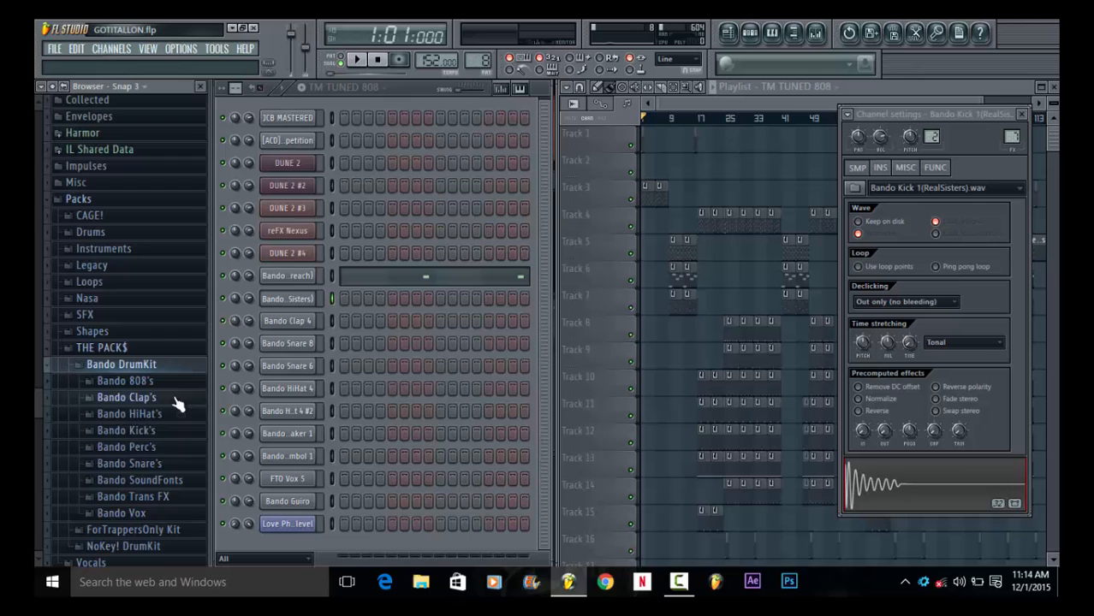
{"action": "left_click", "coordinate": [166, 480]}
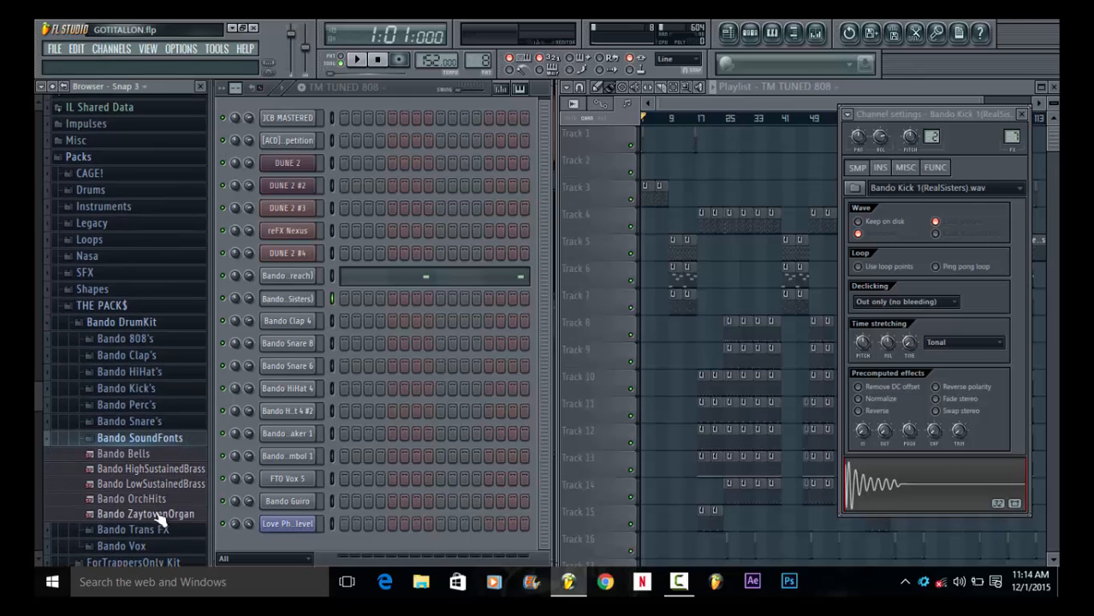
{"action": "left_click_drag", "start_coordinate": [163, 516], "coordinate": [295, 101]}
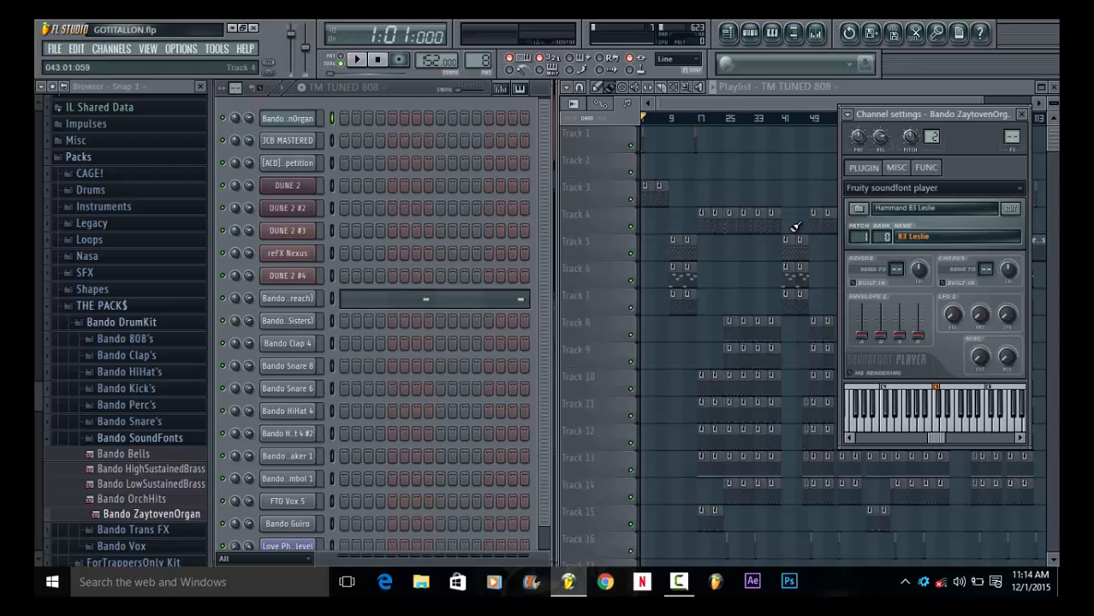
{"action": "key", "text": "m"}
{"action": "key", "text": "m"}
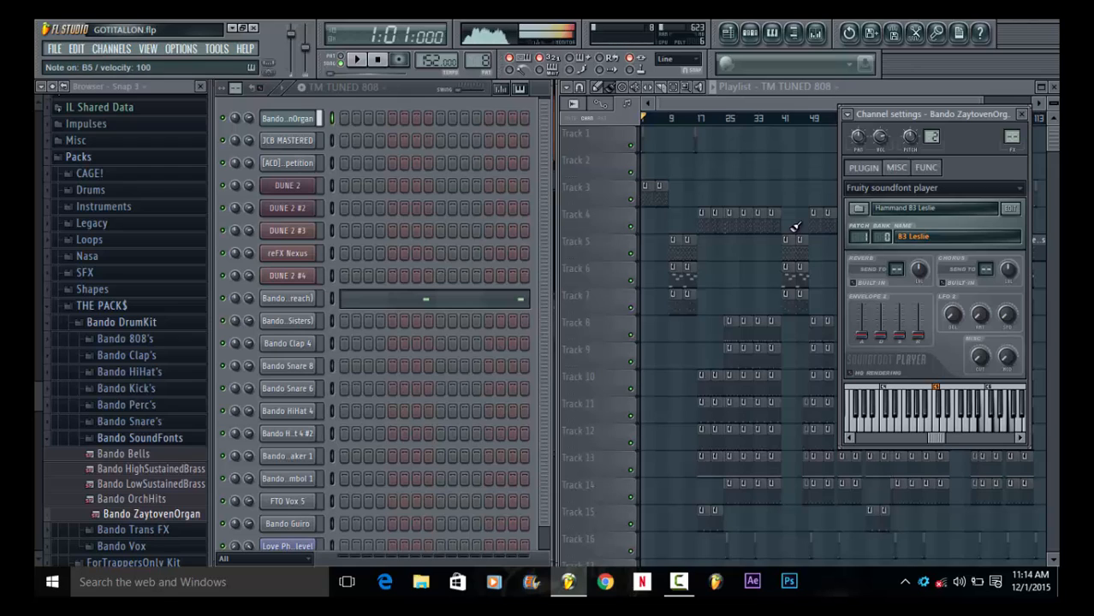
{"action": "key", "text": "b"}
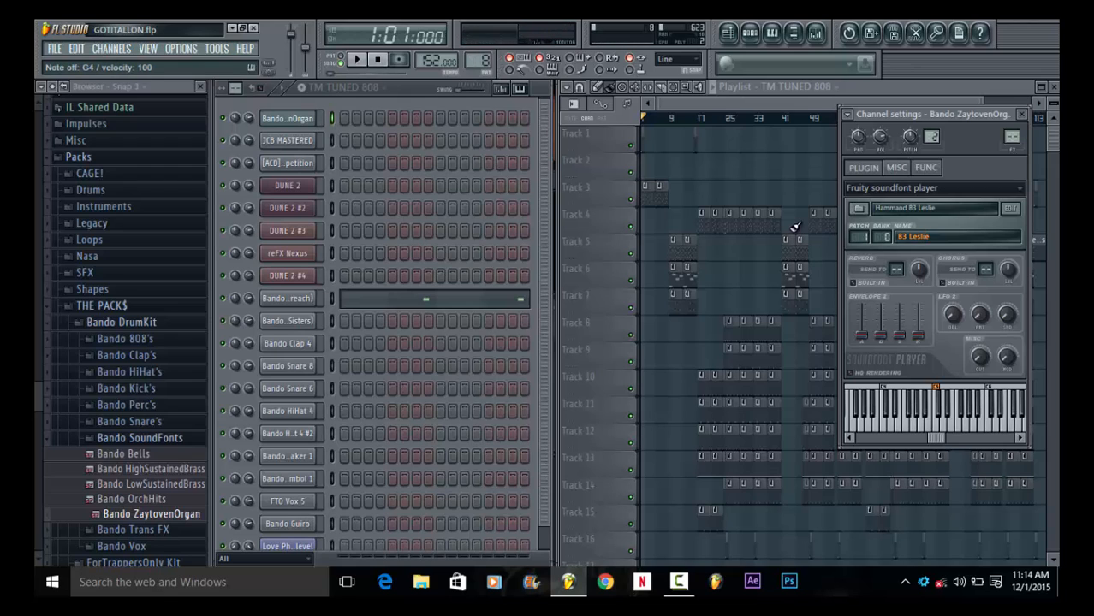
Delete the Bando ZaytovenOrgan channel and collapse the Bando SoundFonts folder
{"action": "right_click", "coordinate": [308, 118]}
{"action": "left_click", "coordinate": [354, 297]}
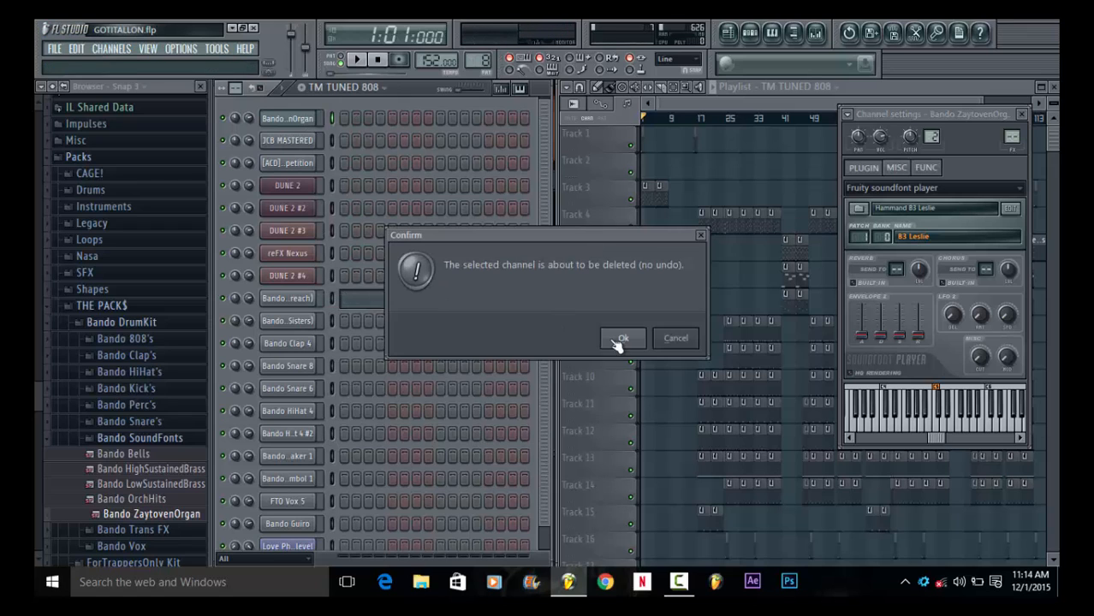
{"action": "left_click", "coordinate": [618, 341]}
{"action": "left_click", "coordinate": [176, 439]}
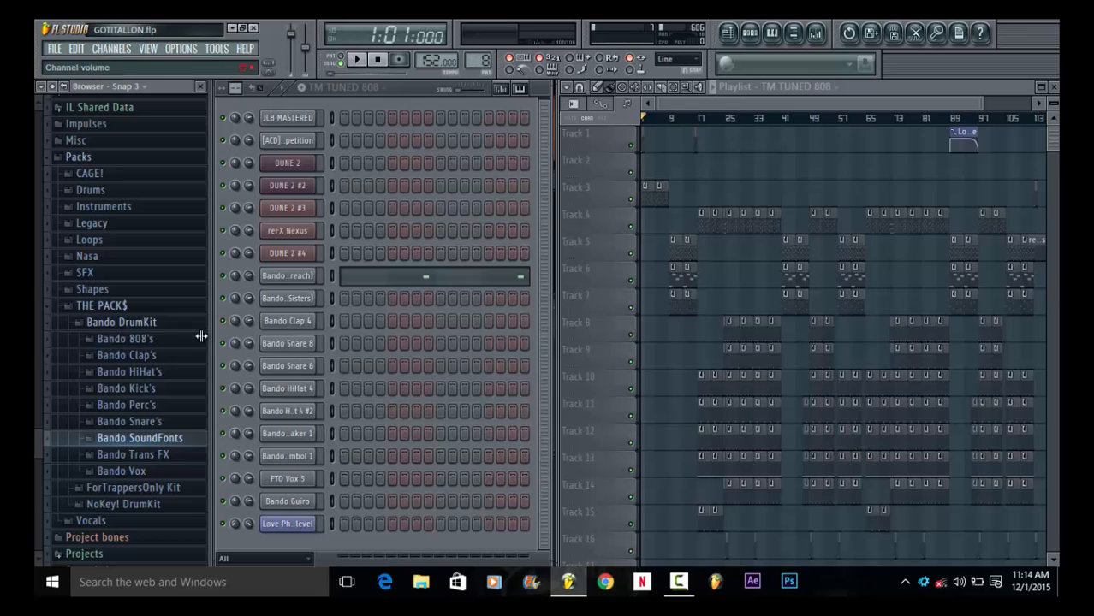
Audition samples in the Bando 808's folder, from Bando 808 1 through Bando 808 13 and Bando 808 (Shot), then collapse the folder
{"action": "left_click", "coordinate": [143, 339]}
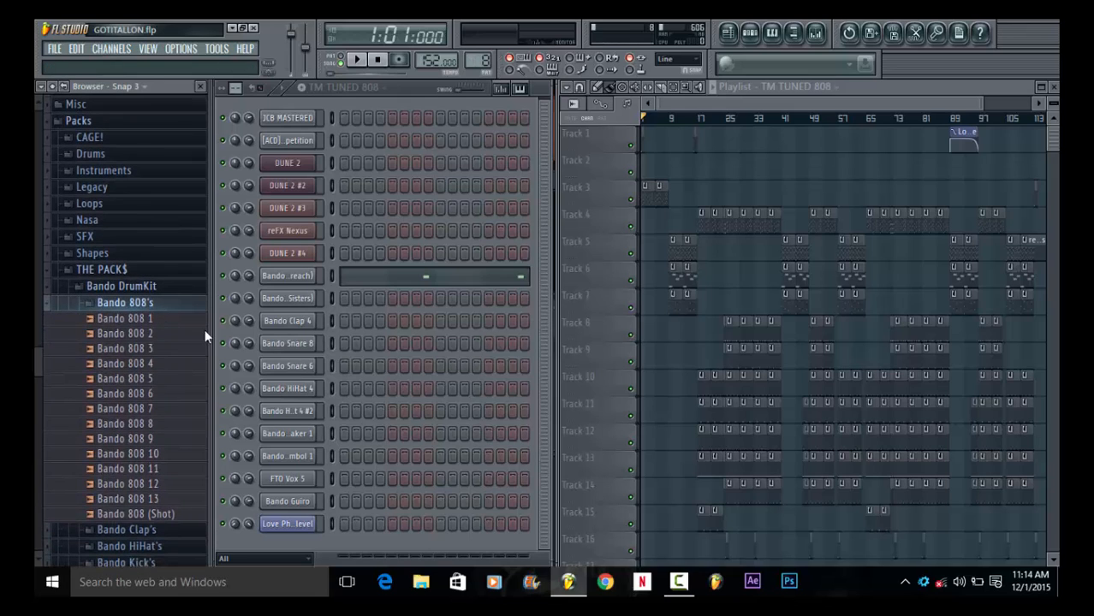
{"action": "left_click", "coordinate": [129, 321]}
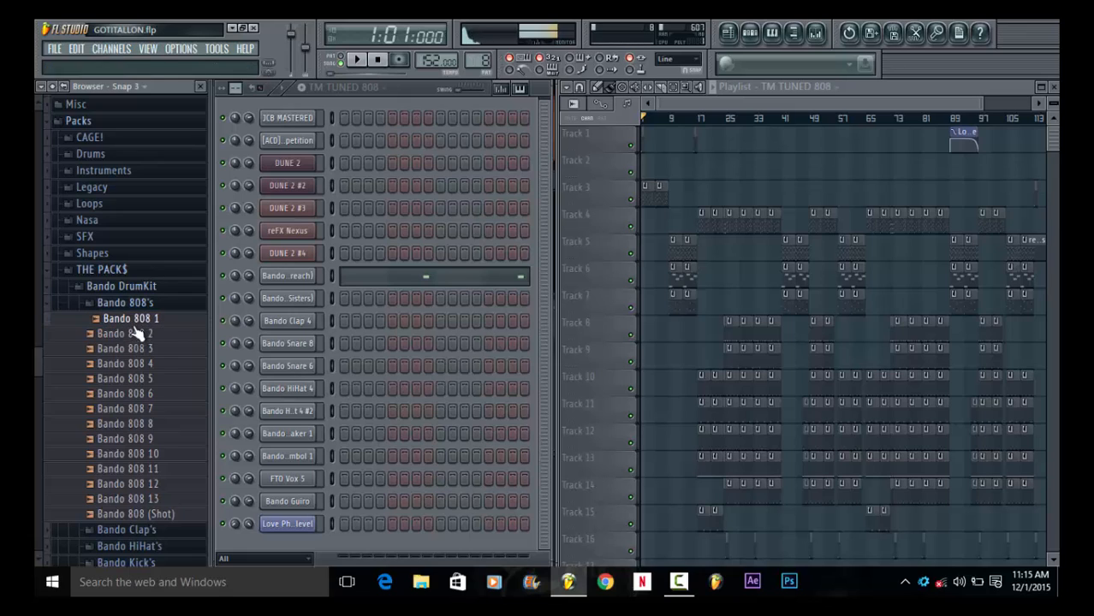
{"action": "left_click", "coordinate": [137, 348]}
{"action": "left_click", "coordinate": [137, 363]}
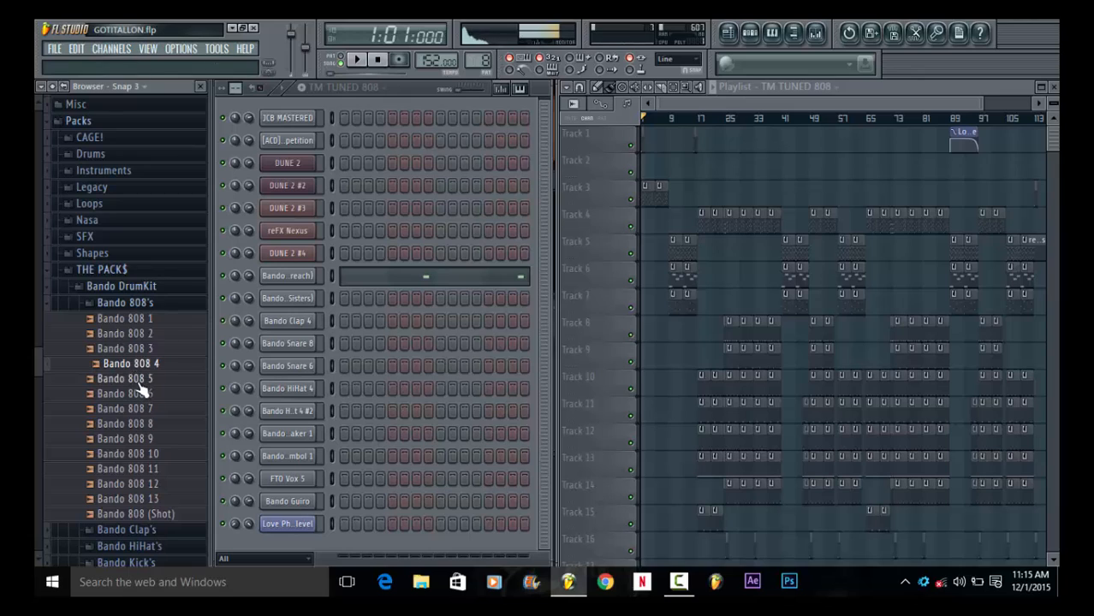
{"action": "left_click", "coordinate": [137, 380]}
{"action": "left_click", "coordinate": [137, 397]}
{"action": "left_click", "coordinate": [138, 423]}
{"action": "left_click", "coordinate": [144, 455]}
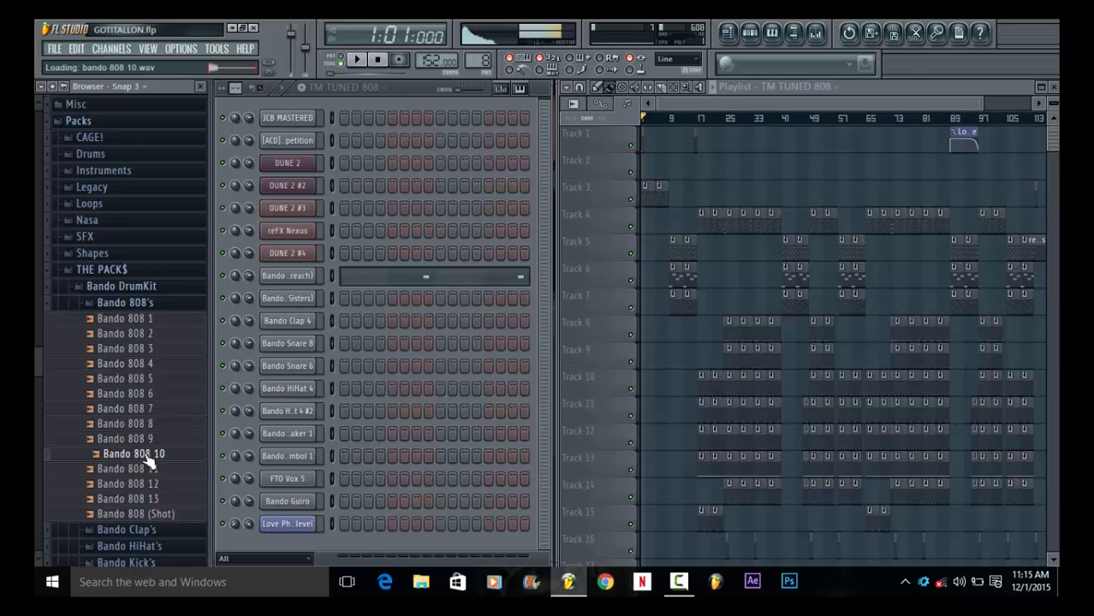
{"action": "left_click", "coordinate": [141, 469]}
{"action": "left_click", "coordinate": [141, 484]}
{"action": "left_click", "coordinate": [154, 514]}
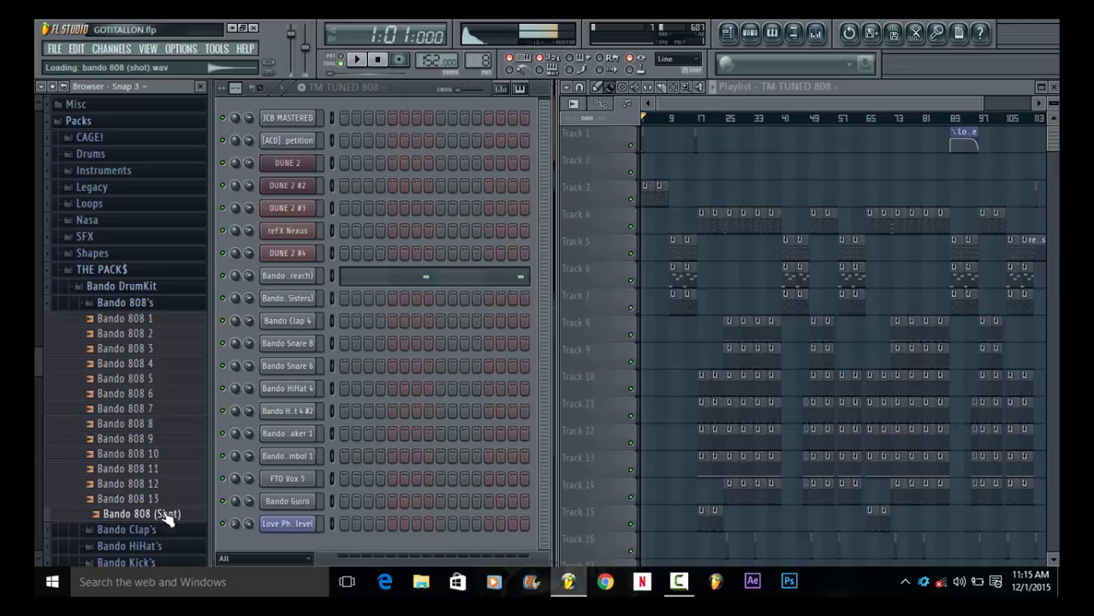
{"action": "left_click", "coordinate": [142, 499]}
{"action": "left_click", "coordinate": [139, 483]}
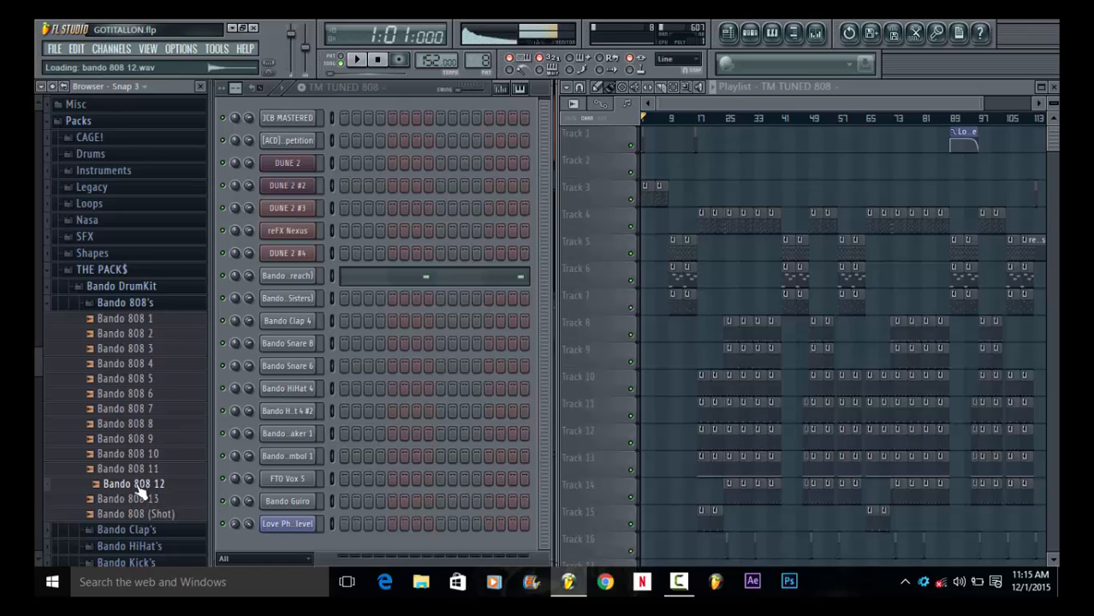
{"action": "left_click", "coordinate": [120, 305]}
Audition Bando Clap 1, 3, 7 and 5 in the Bando Clap's folder, then collapse the folder
{"action": "left_click", "coordinate": [158, 319]}
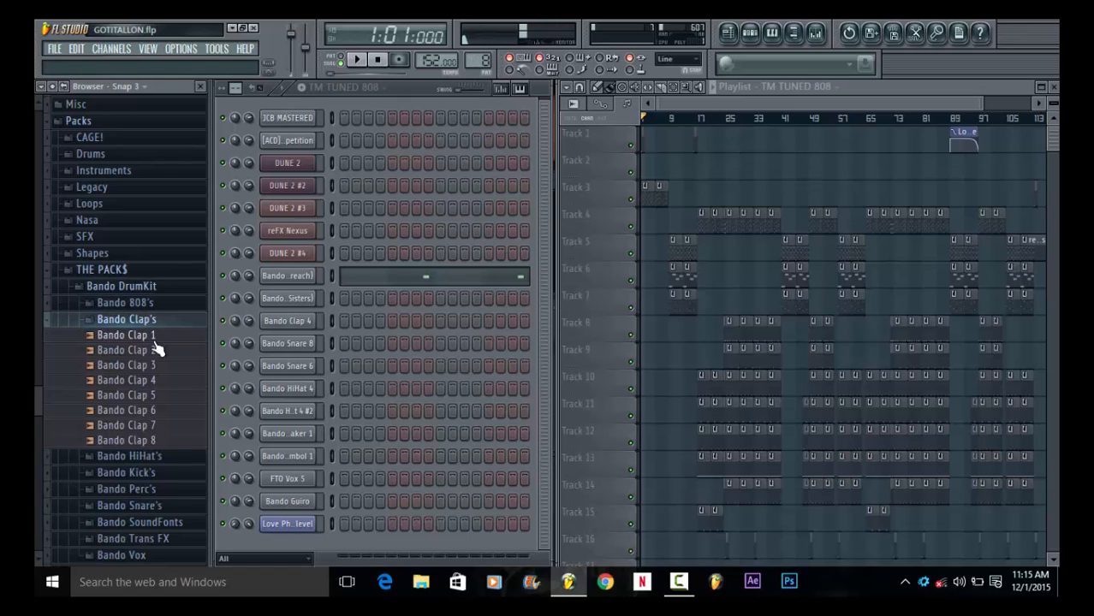
{"action": "left_click", "coordinate": [151, 336]}
{"action": "left_click", "coordinate": [145, 369]}
{"action": "left_click", "coordinate": [144, 425]}
{"action": "left_click", "coordinate": [148, 396]}
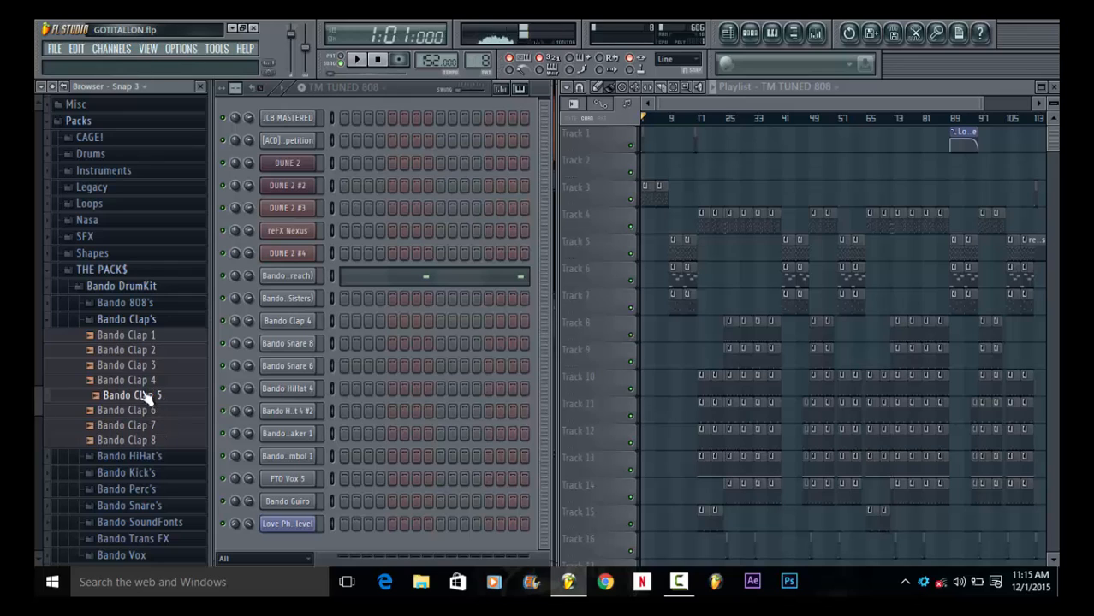
{"action": "left_click", "coordinate": [148, 366]}
{"action": "left_click", "coordinate": [149, 319]}
Audition Bando HiHat 3 and 4 in the Bando HiHat's folder, then collapse the folder
{"action": "left_click", "coordinate": [152, 336]}
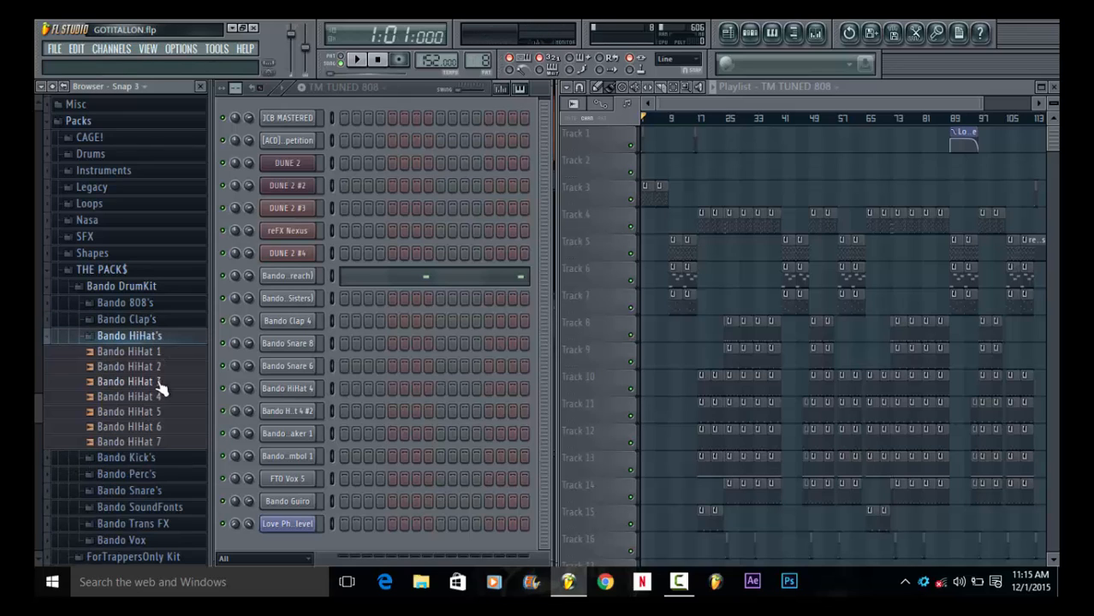
{"action": "left_click", "coordinate": [160, 382]}
{"action": "left_click", "coordinate": [154, 396]}
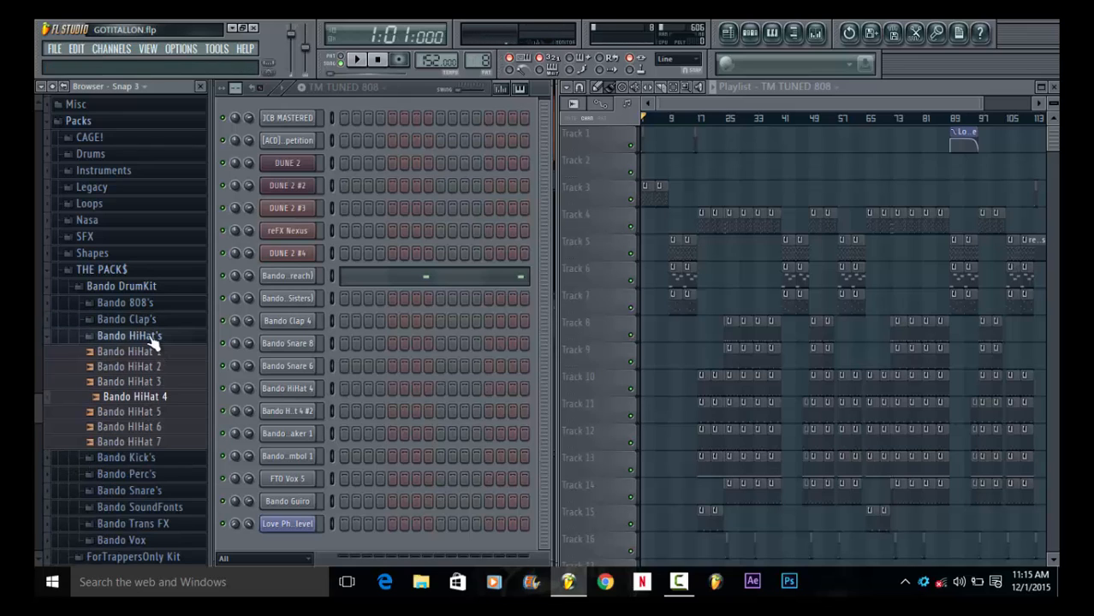
{"action": "left_click", "coordinate": [152, 337]}
Audition Bando Kick 1 through Bando Kick 5 in the Bando Kick's folder, then collapse the folder
{"action": "left_click", "coordinate": [167, 355]}
{"action": "left_click", "coordinate": [163, 369]}
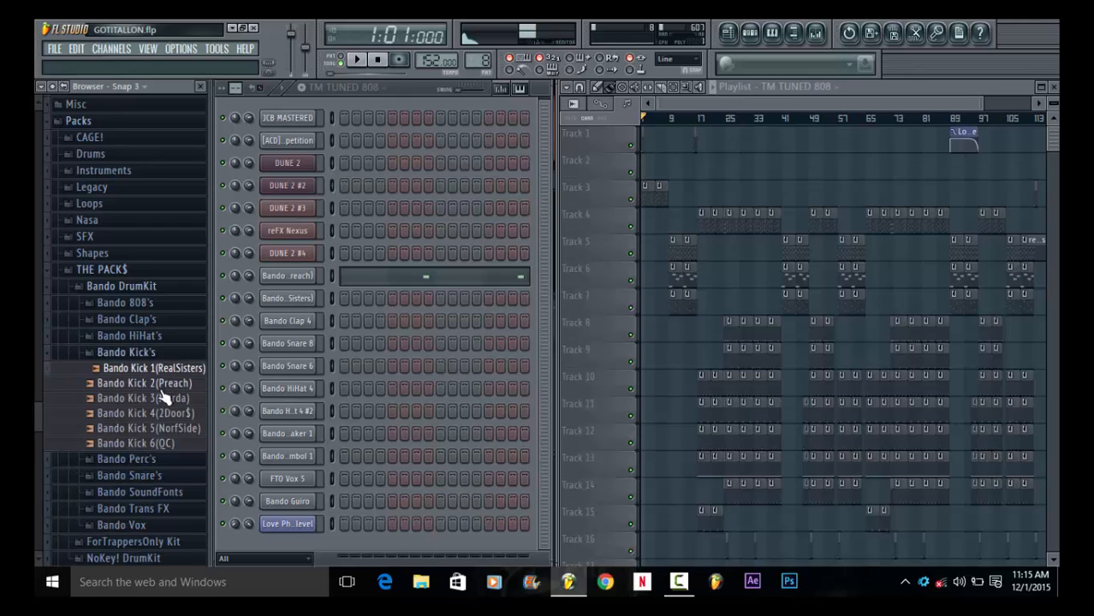
{"action": "left_click", "coordinate": [163, 384]}
{"action": "left_click", "coordinate": [159, 399]}
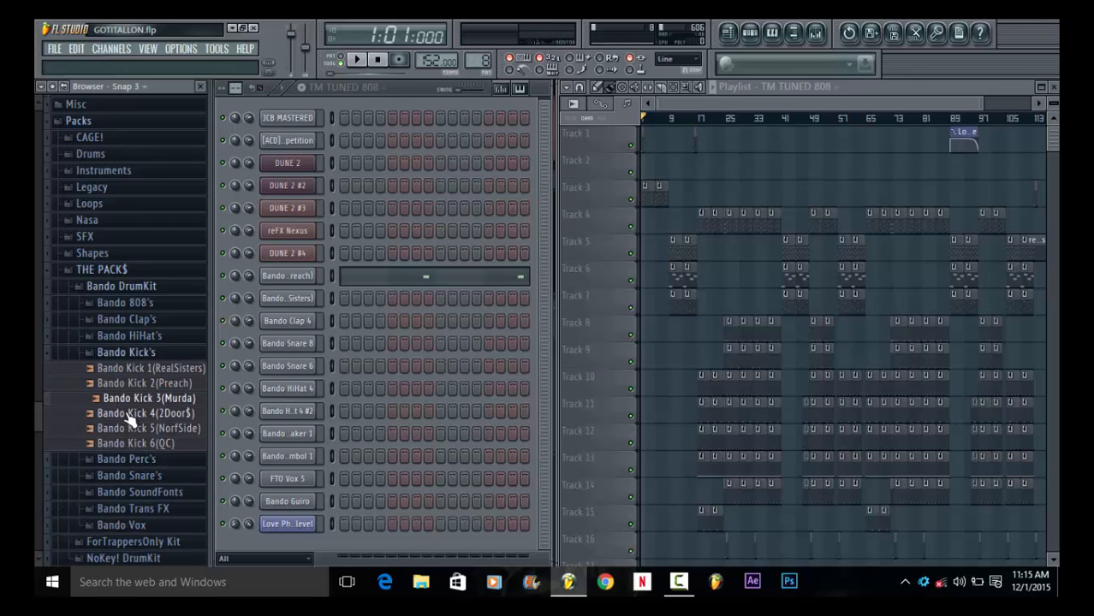
{"action": "left_click", "coordinate": [135, 414]}
{"action": "left_click", "coordinate": [134, 431]}
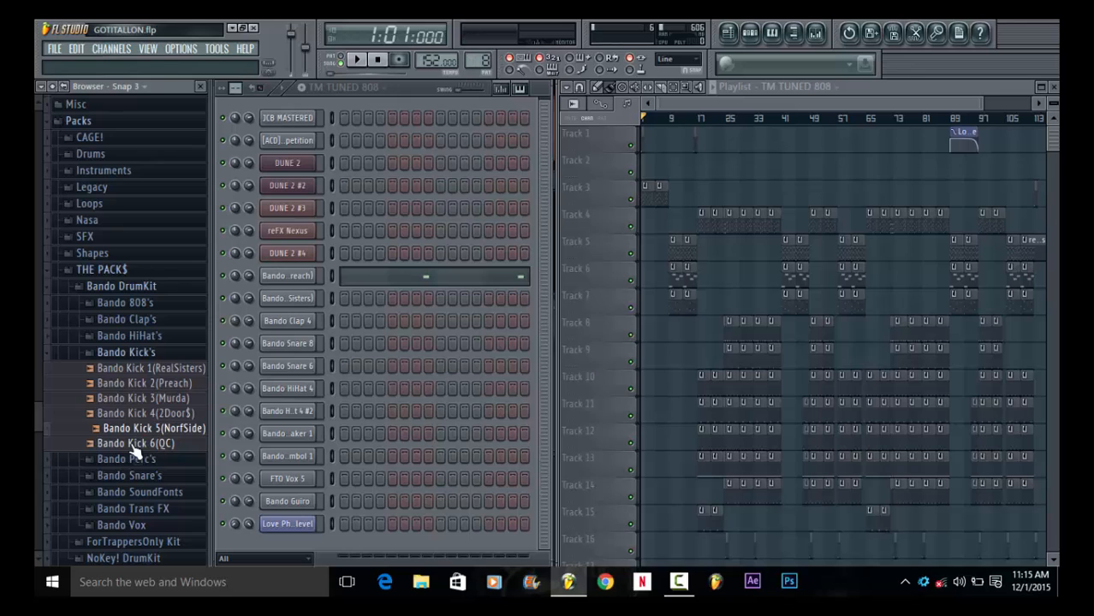
{"action": "left_click", "coordinate": [146, 353]}
Expand the Bando Perc's folder and audition Bando Bongo 4, Guiro, Shaker 1, Rim 3 and Rim 2
{"action": "left_click", "coordinate": [141, 370]}
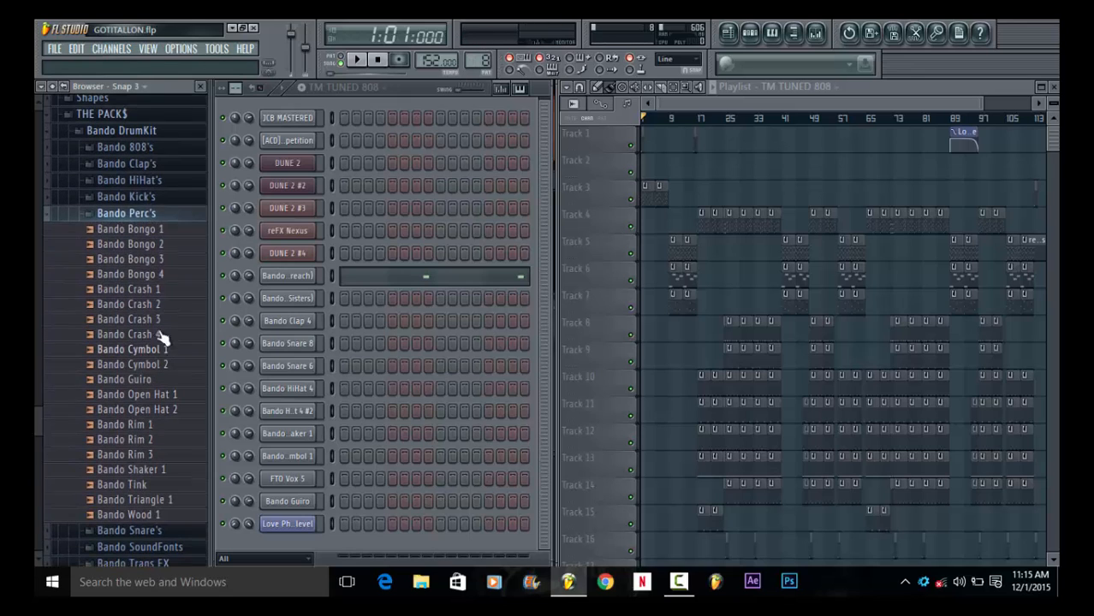
{"action": "left_click", "coordinate": [164, 273]}
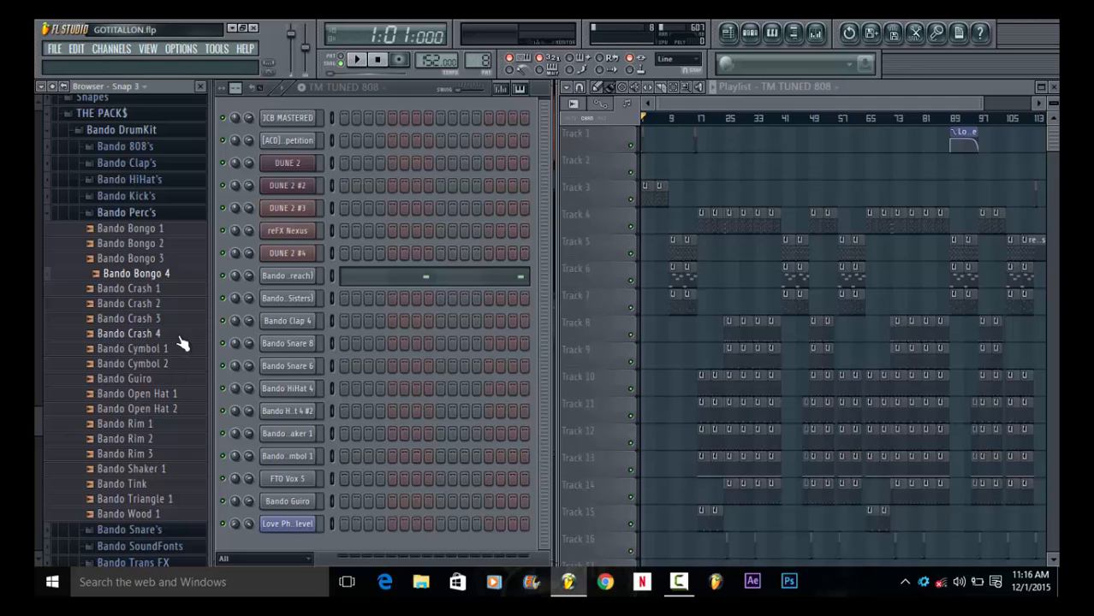
{"action": "left_click", "coordinate": [150, 381]}
{"action": "left_click", "coordinate": [144, 469]}
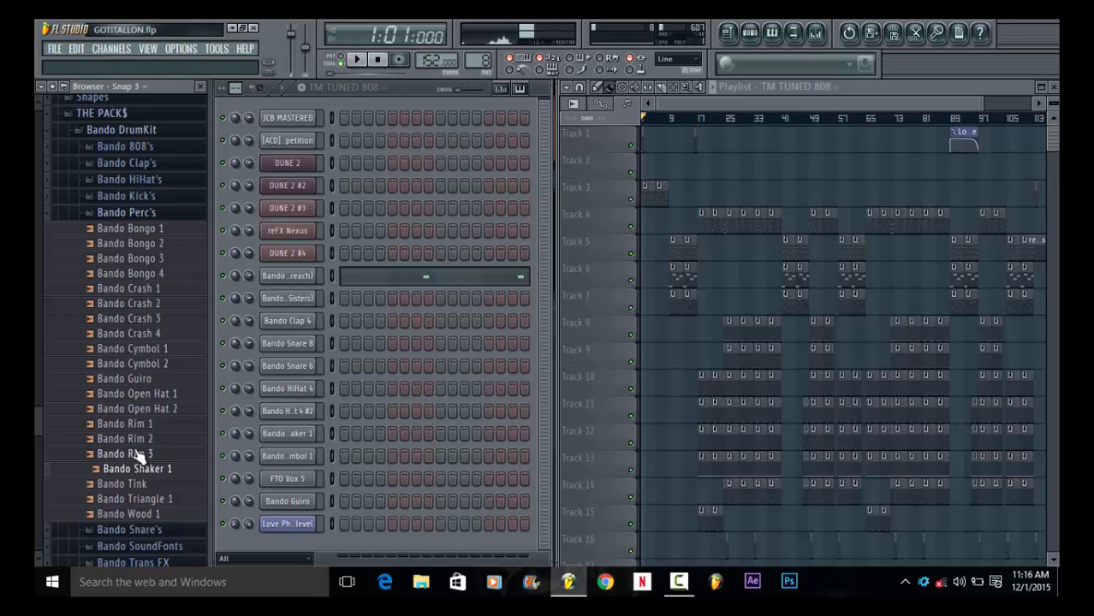
{"action": "left_click", "coordinate": [135, 454]}
{"action": "left_click", "coordinate": [135, 438]}
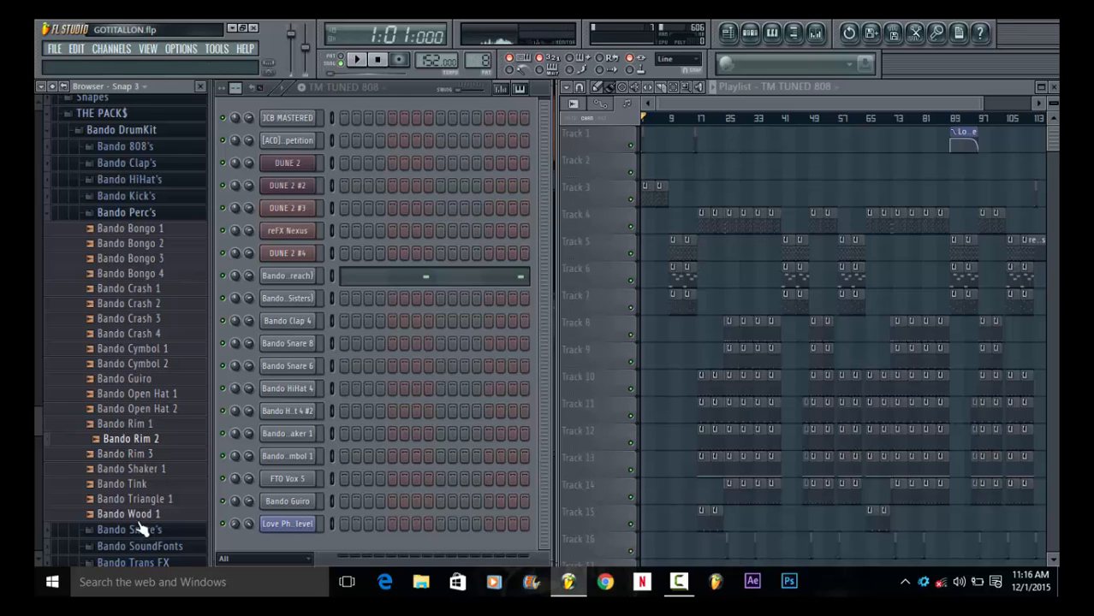
Audition Bando Triangle 1, Bando Tink and Bando Rim 3 in the Bando Perc's folder
{"action": "left_click", "coordinate": [137, 499]}
{"action": "left_click", "coordinate": [137, 484]}
{"action": "left_click", "coordinate": [137, 455]}
{"action": "left_click", "coordinate": [134, 484]}
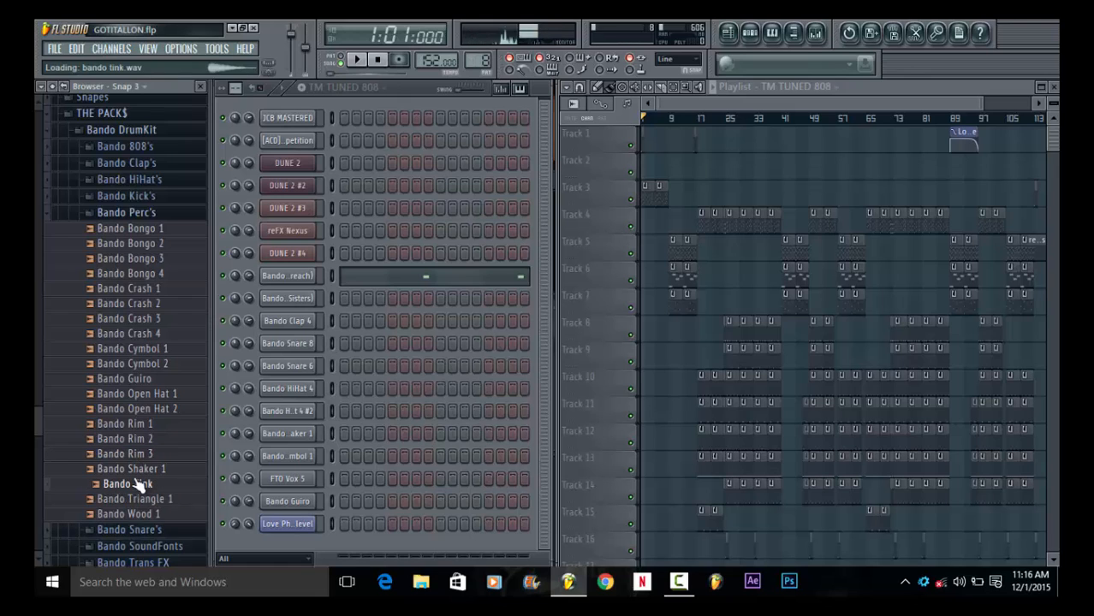
{"action": "left_click", "coordinate": [111, 228]}
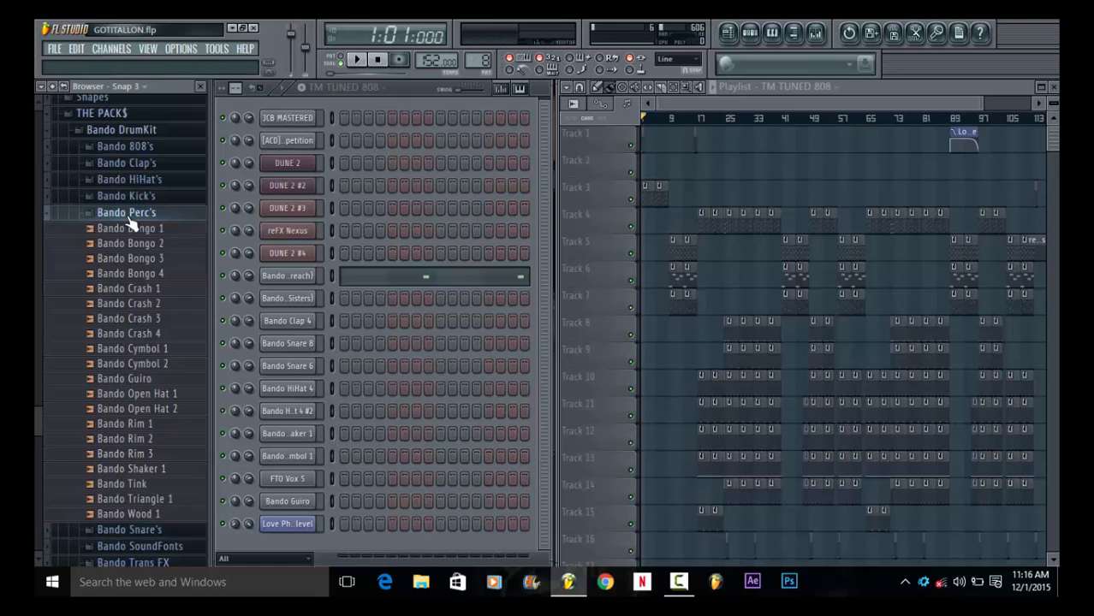
Collapse and reopen the Bando Perc's folder, auditioning Bando Bongo 1, 2 and 3
{"action": "left_click", "coordinate": [101, 213]}
{"action": "left_click", "coordinate": [141, 311]}
{"action": "left_click", "coordinate": [161, 231]}
{"action": "left_click", "coordinate": [159, 244]}
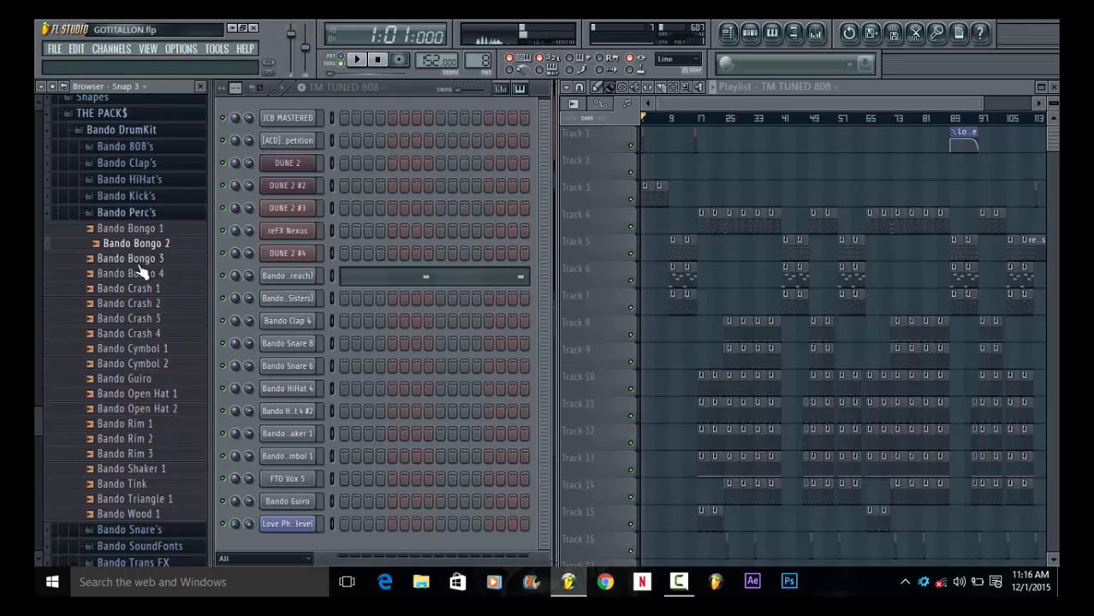
{"action": "left_click", "coordinate": [154, 259]}
Audition Bando Crash 1 to 3, Bando Cymbol 1 and 2 and Bando Guiro, then collapse the Bando Perc's folder
{"action": "left_click", "coordinate": [134, 289]}
{"action": "left_click", "coordinate": [141, 304]}
{"action": "left_click", "coordinate": [144, 318]}
{"action": "left_click", "coordinate": [145, 349]}
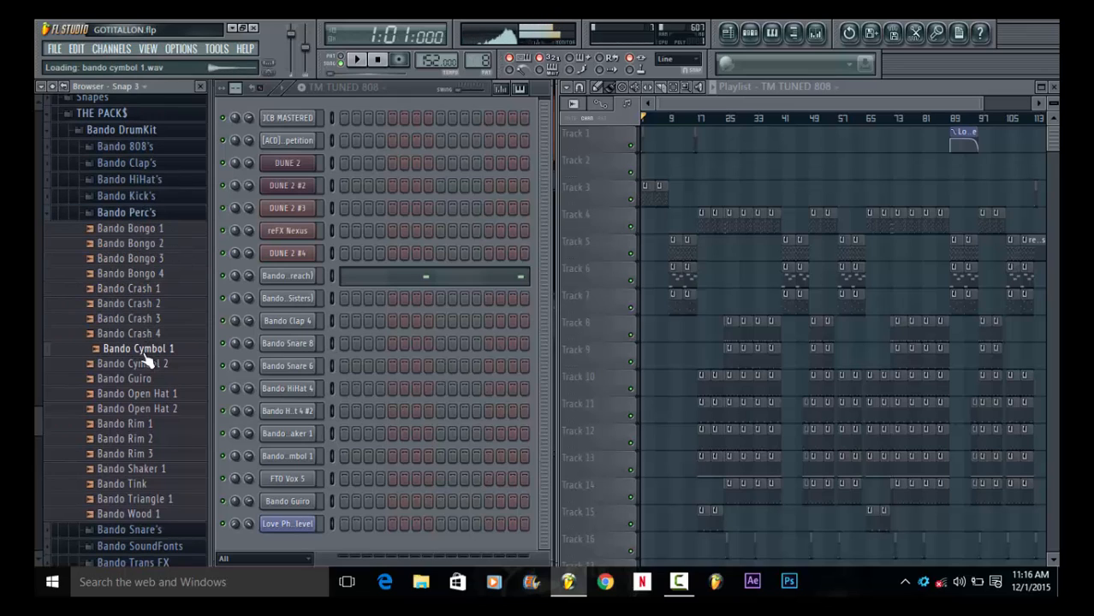
{"action": "left_click", "coordinate": [144, 364]}
{"action": "left_click", "coordinate": [146, 378]}
{"action": "left_click", "coordinate": [140, 229]}
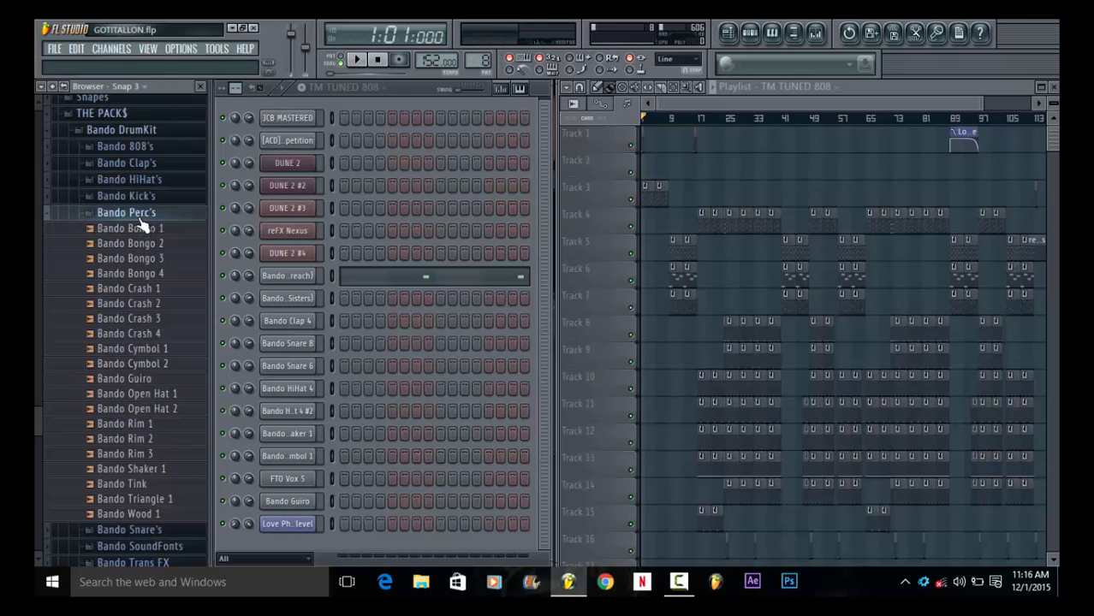
{"action": "left_click", "coordinate": [140, 214]}
Expand the Bando Snare's folder, audition Bando Snare 6, 7, 9 and 5 and Bando Stick 1 and 2, then collapse it
{"action": "left_click", "coordinate": [168, 329]}
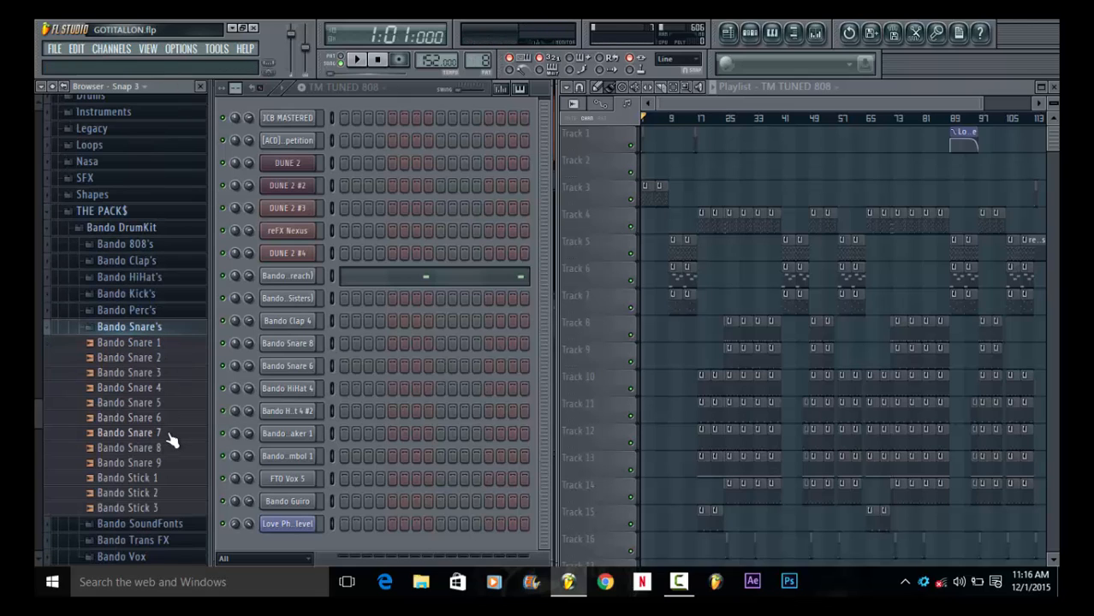
{"action": "left_click", "coordinate": [143, 419]}
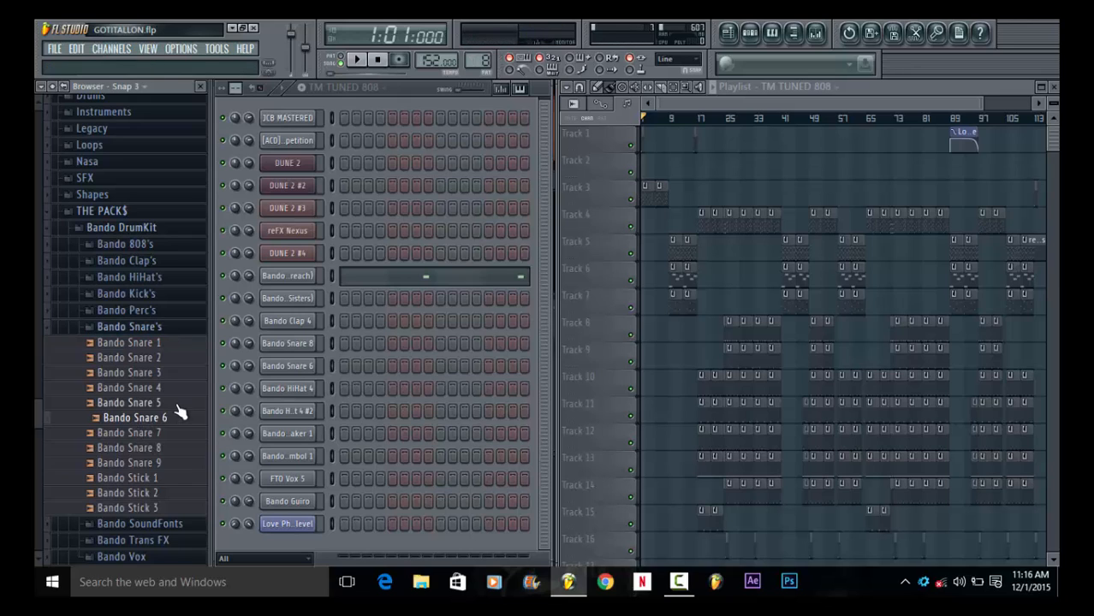
{"action": "left_click", "coordinate": [150, 435]}
{"action": "left_click", "coordinate": [150, 465]}
{"action": "left_click", "coordinate": [150, 479]}
{"action": "left_click", "coordinate": [150, 493]}
{"action": "left_click", "coordinate": [144, 405]}
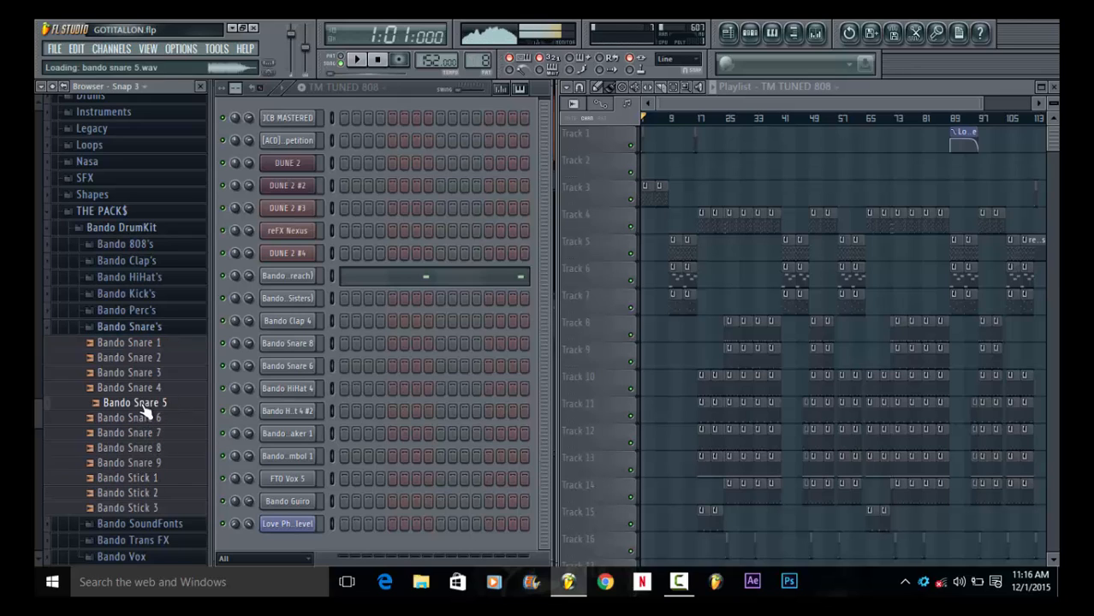
{"action": "left_click", "coordinate": [146, 329]}
Check the Bando SoundFonts folder, then audition Bando TFX 1 to 3 in the Bando Trans FX folder and collapse it
{"action": "left_click", "coordinate": [147, 345]}
{"action": "left_click", "coordinate": [147, 344]}
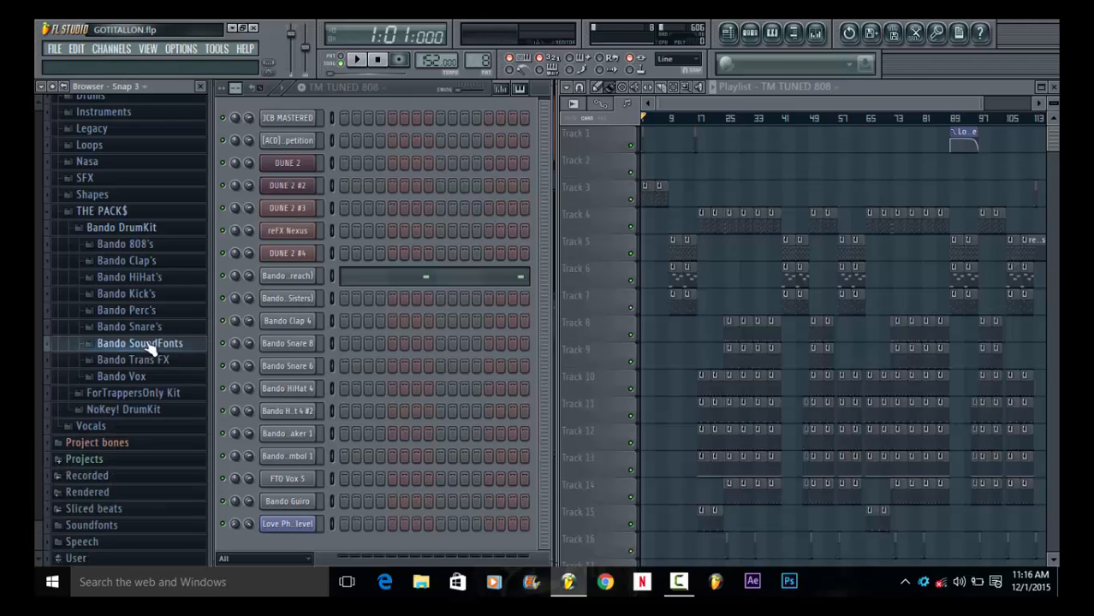
{"action": "left_click", "coordinate": [146, 360]}
{"action": "key", "text": "Down"}
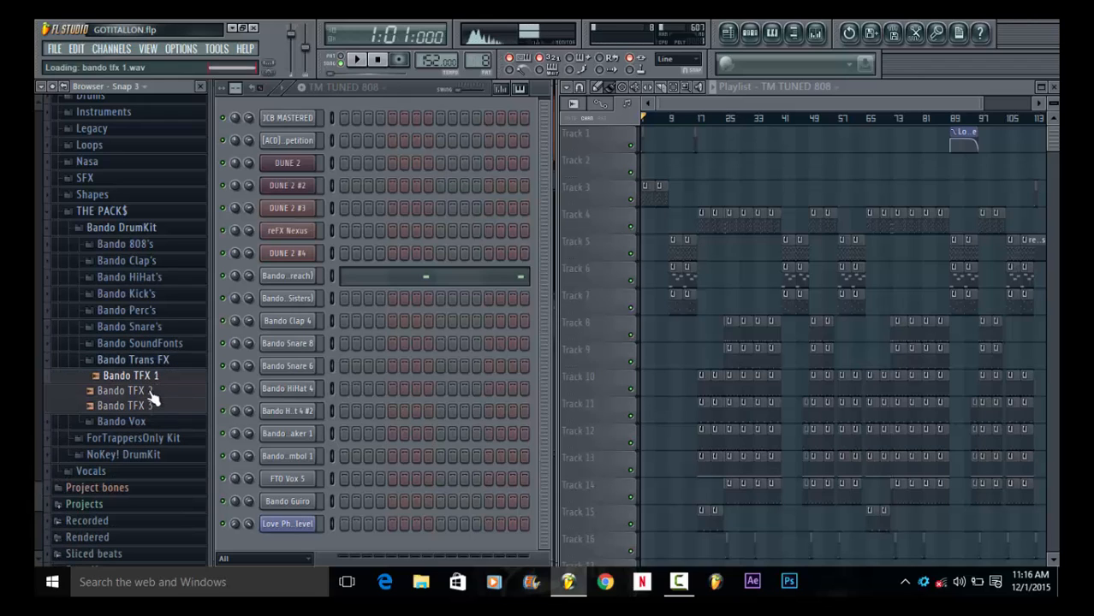
{"action": "key", "text": "Down"}
{"action": "key", "text": "Down"}
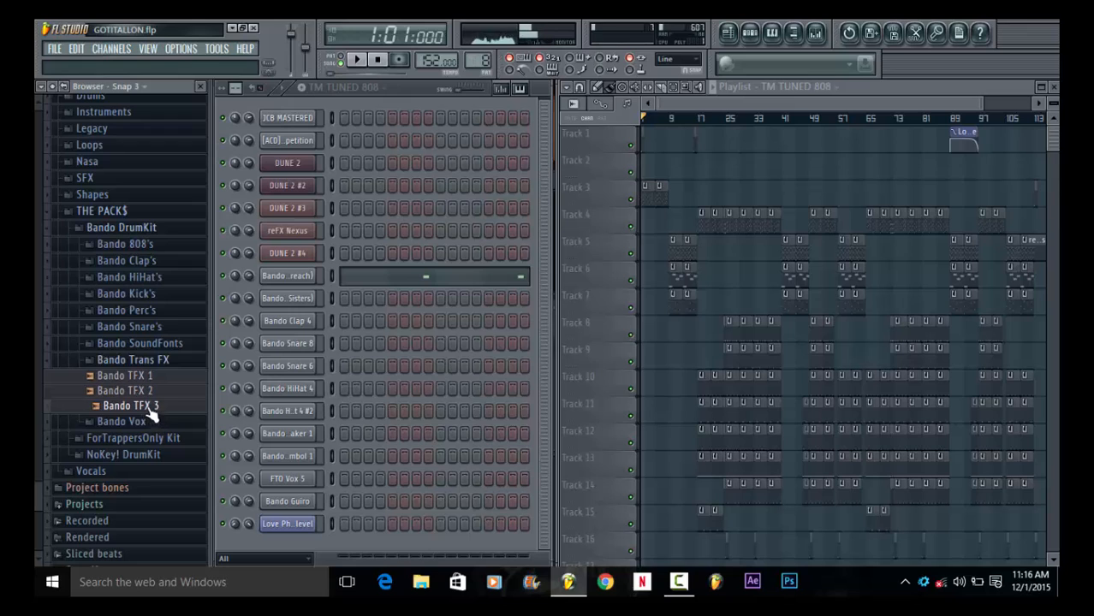
{"action": "left_click", "coordinate": [161, 361]}
Audition Bando Vox 4, Bando Vox 2, Bando Vox, Gucci Vox 2 and Johnny Dab Vox, then collapse the Bando Vox and Bando DrumKit folders
{"action": "left_click", "coordinate": [169, 381]}
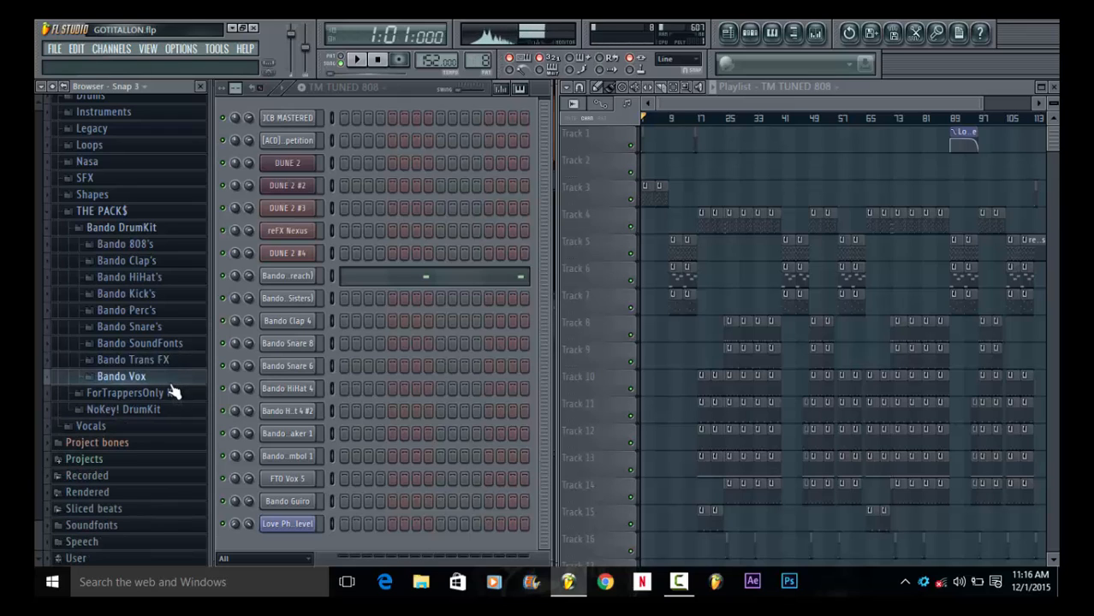
{"action": "left_click", "coordinate": [129, 366]}
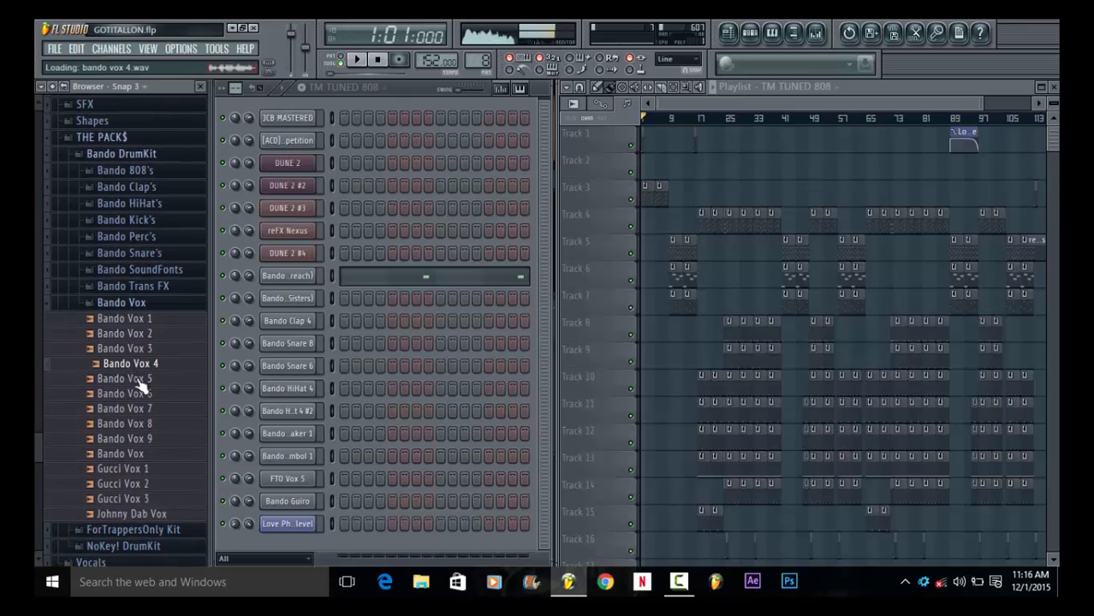
{"action": "left_click", "coordinate": [169, 339]}
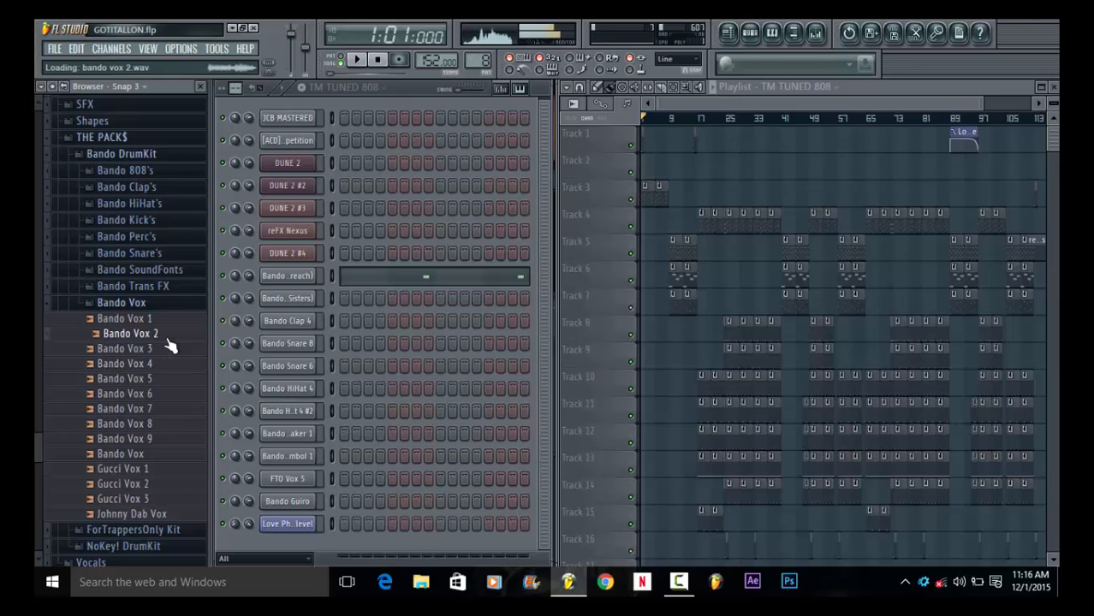
{"action": "left_click", "coordinate": [133, 458]}
{"action": "left_click", "coordinate": [135, 485]}
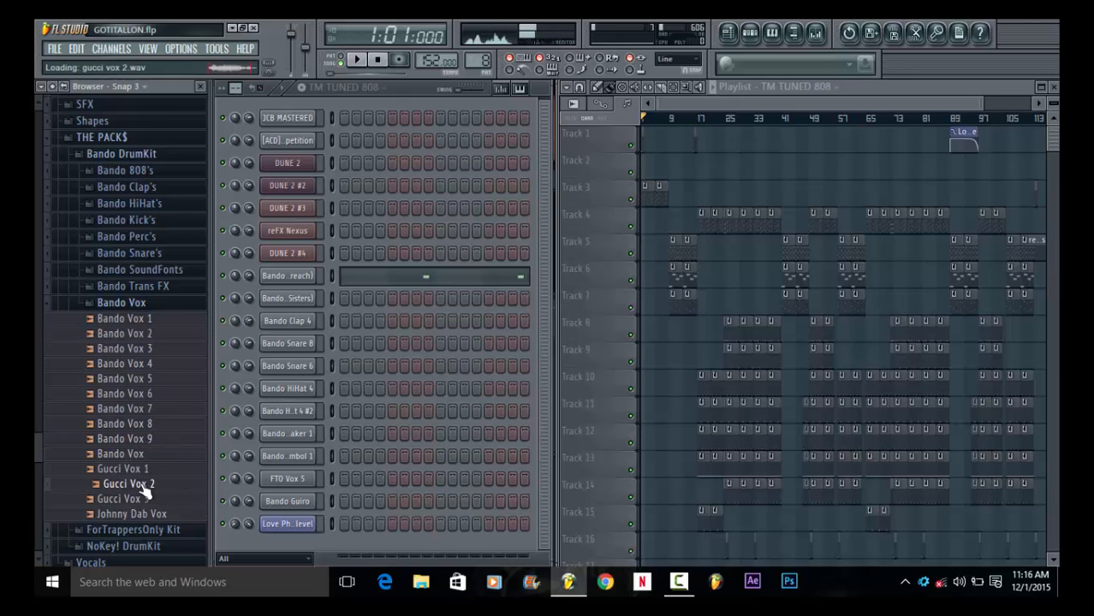
{"action": "left_click", "coordinate": [156, 516]}
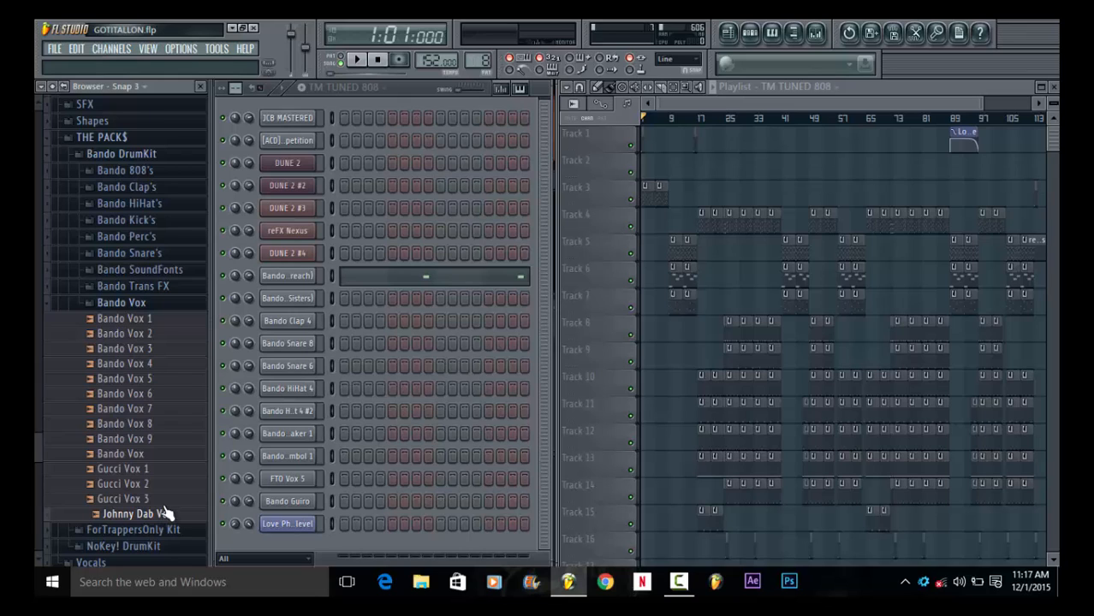
{"action": "left_click", "coordinate": [159, 304]}
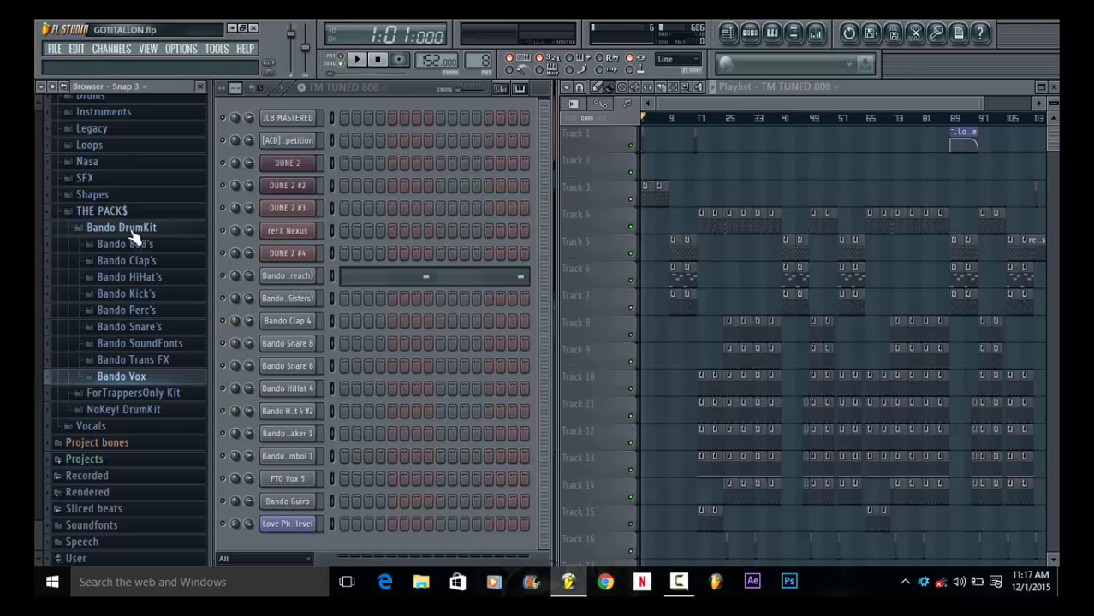
{"action": "left_click", "coordinate": [131, 229]}
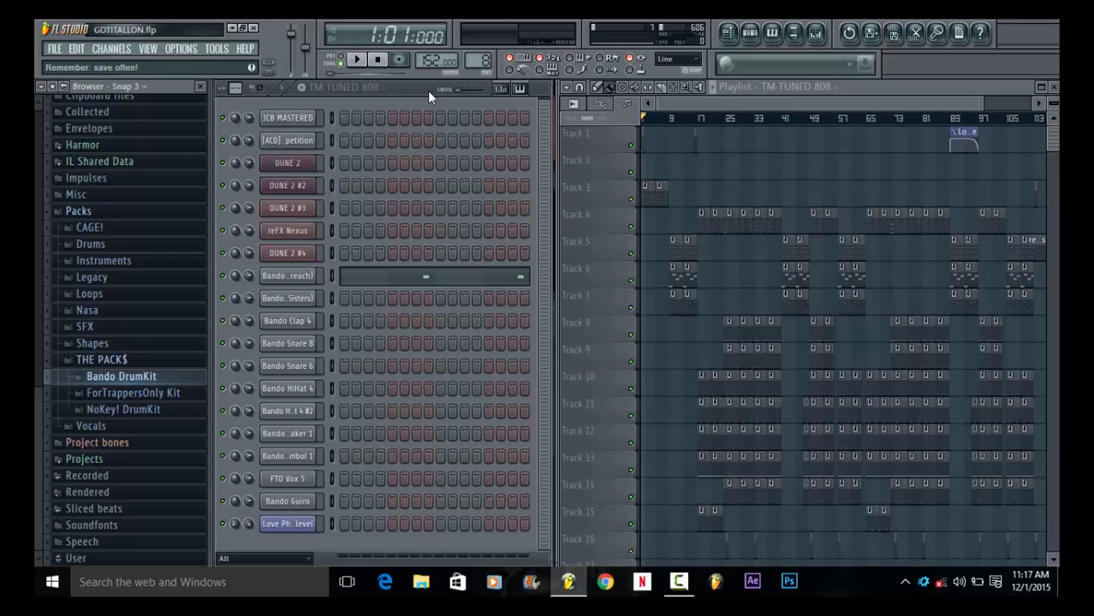
Show the Bando Kick 2(Preach) channel settings and the Bando DrumKit subfolders, then open the FTO Vox 5 channel and audition its sample
{"action": "left_click", "coordinate": [307, 281]}
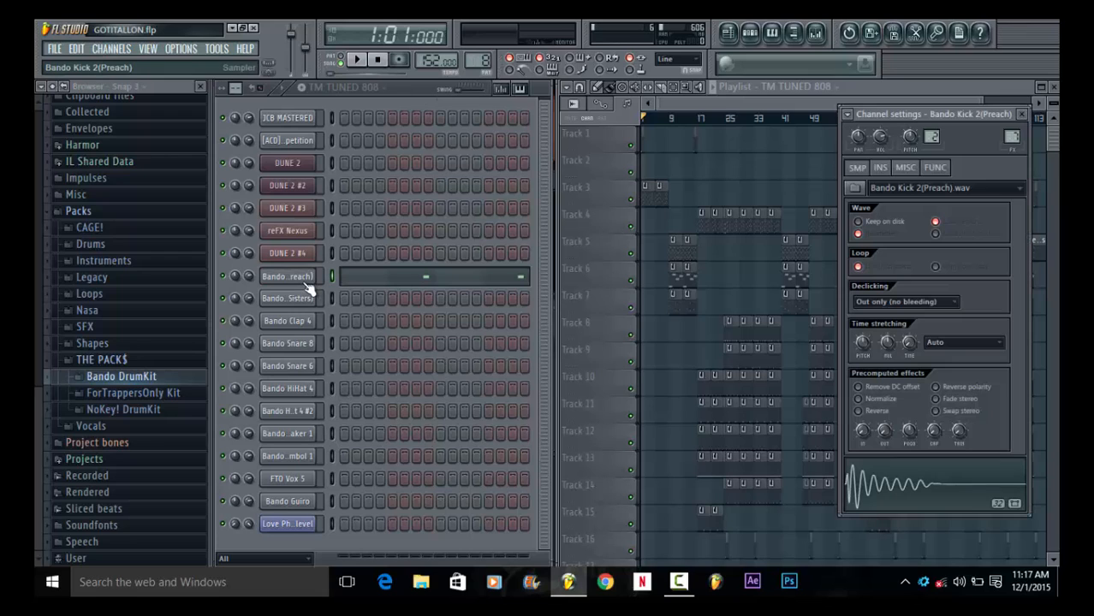
{"action": "left_click", "coordinate": [96, 379]}
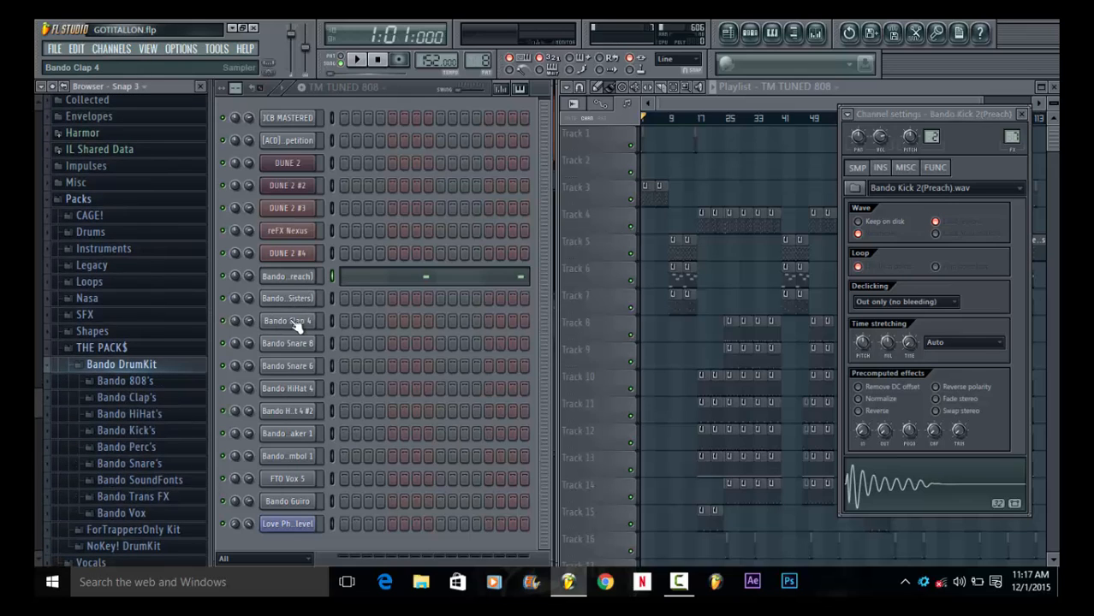
{"action": "left_click", "coordinate": [296, 482]}
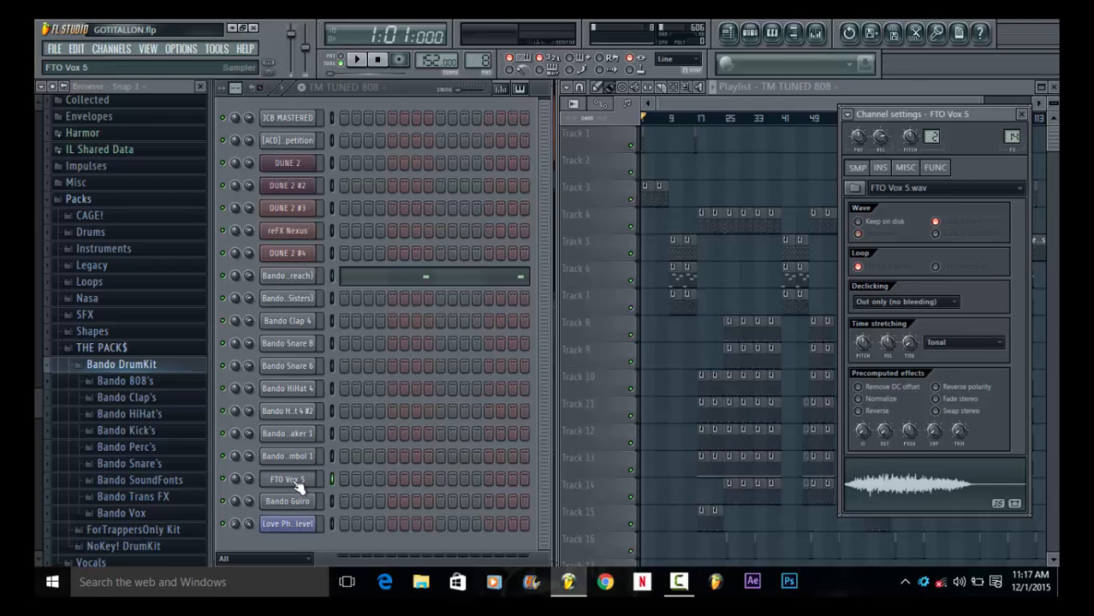
{"action": "left_click", "coordinate": [297, 482]}
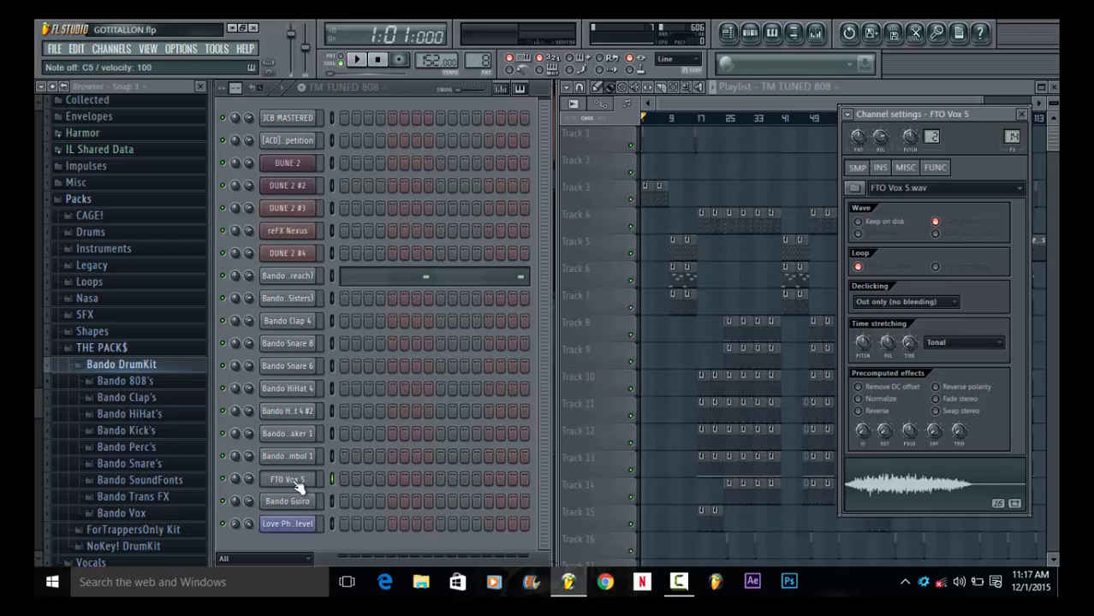
{"action": "key", "text": "c"}
{"action": "key", "text": "c"}
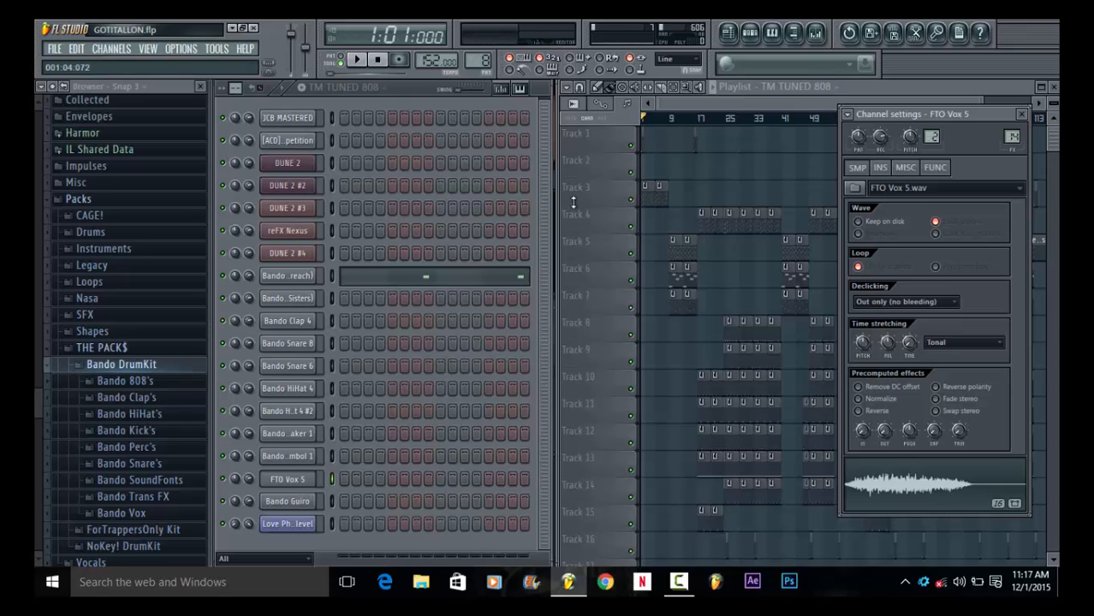
{"action": "left_click_drag", "start_coordinate": [545, 166], "coordinate": [545, 189]}
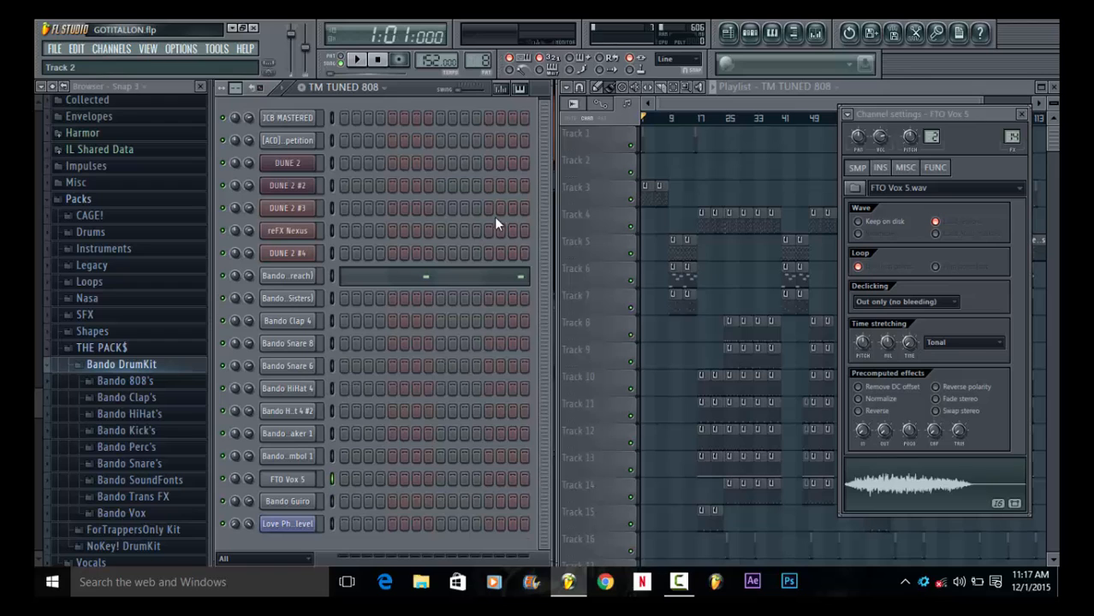
Open the Bando Kick 2(Preach) notes in the piano roll, audition C5, play the pattern and close the piano roll
{"action": "left_click", "coordinate": [409, 275]}
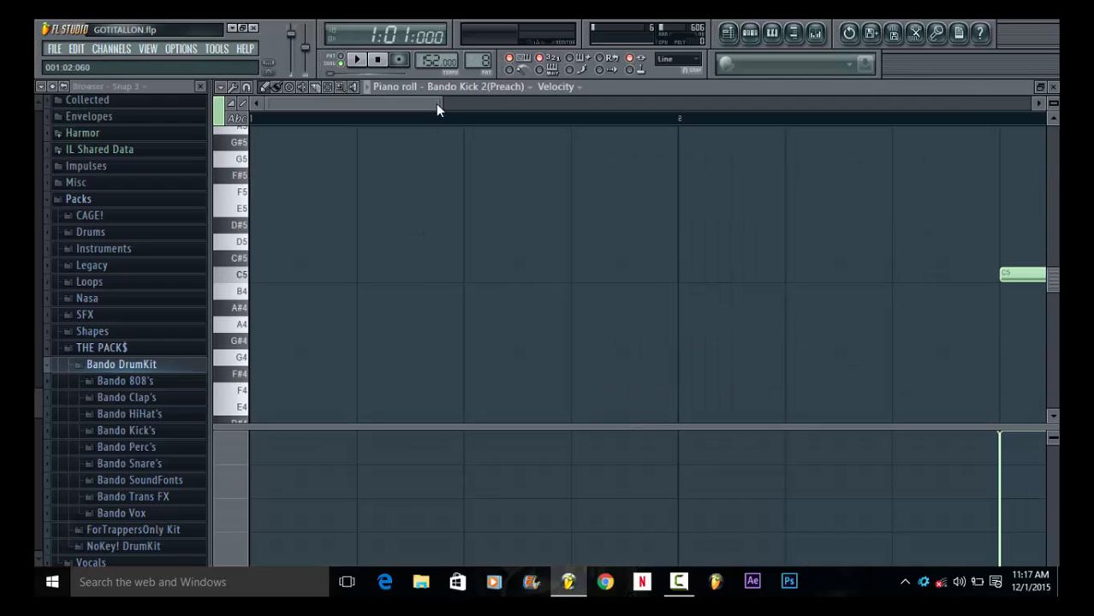
{"action": "left_click", "coordinate": [240, 277]}
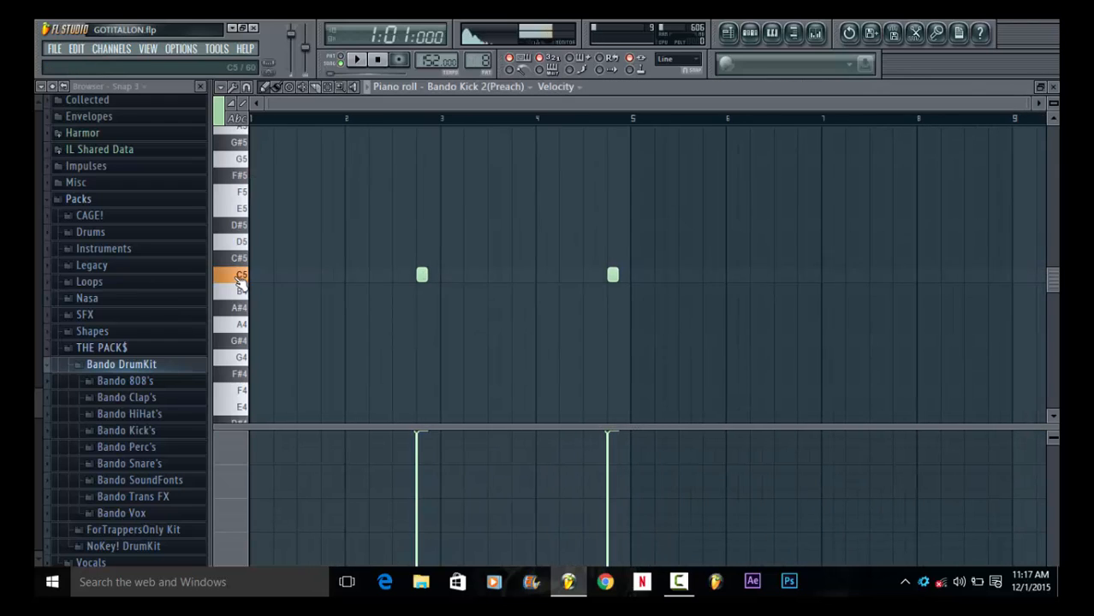
{"action": "left_click", "coordinate": [240, 279]}
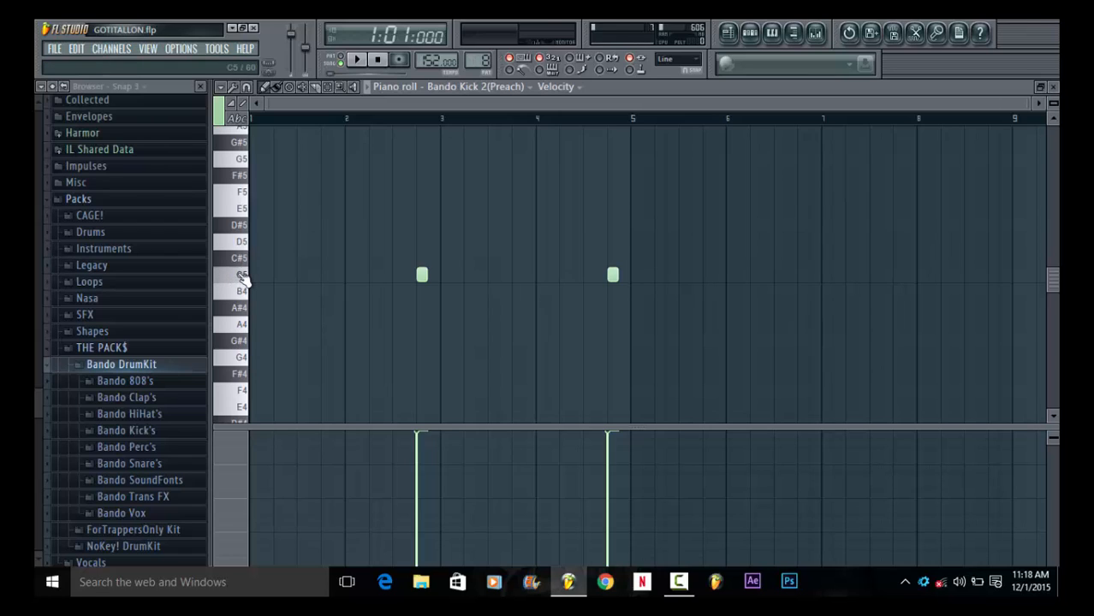
{"action": "left_click", "coordinate": [367, 89]}
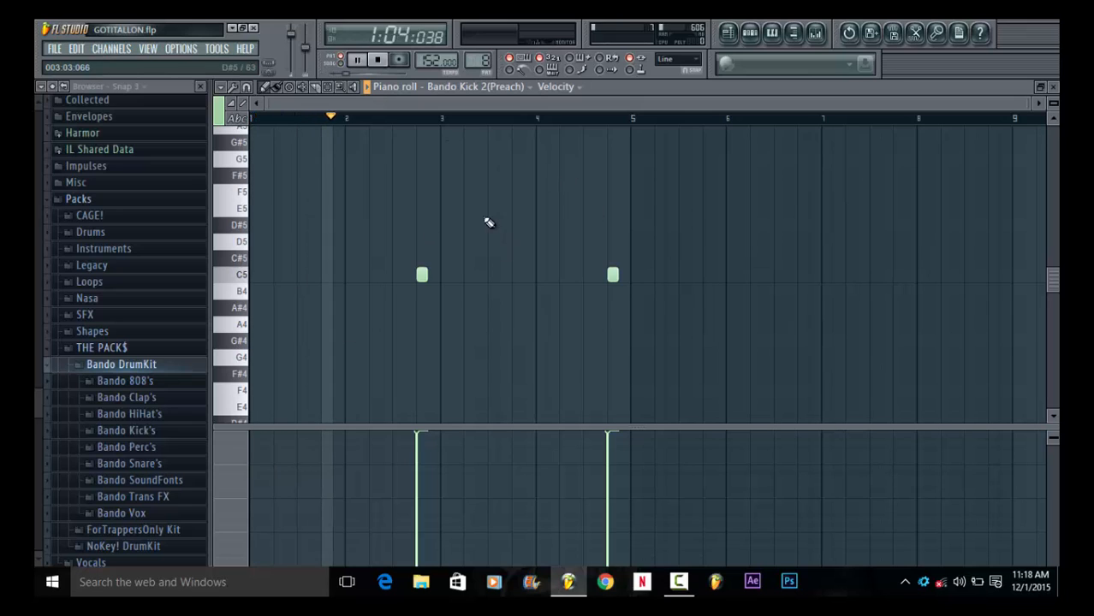
{"action": "left_click", "coordinate": [1054, 89]}
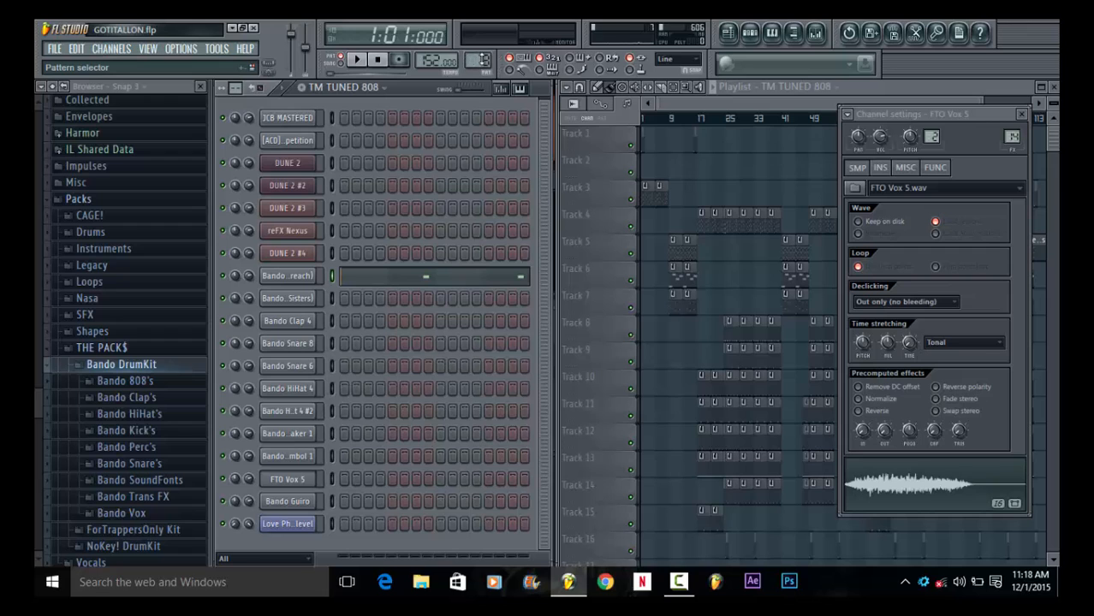
Open the Bando Kick 1(RealSisters) channel in pattern 9, view its four-bar piano roll and audition the kick at C5
{"action": "left_click", "coordinate": [290, 300]}
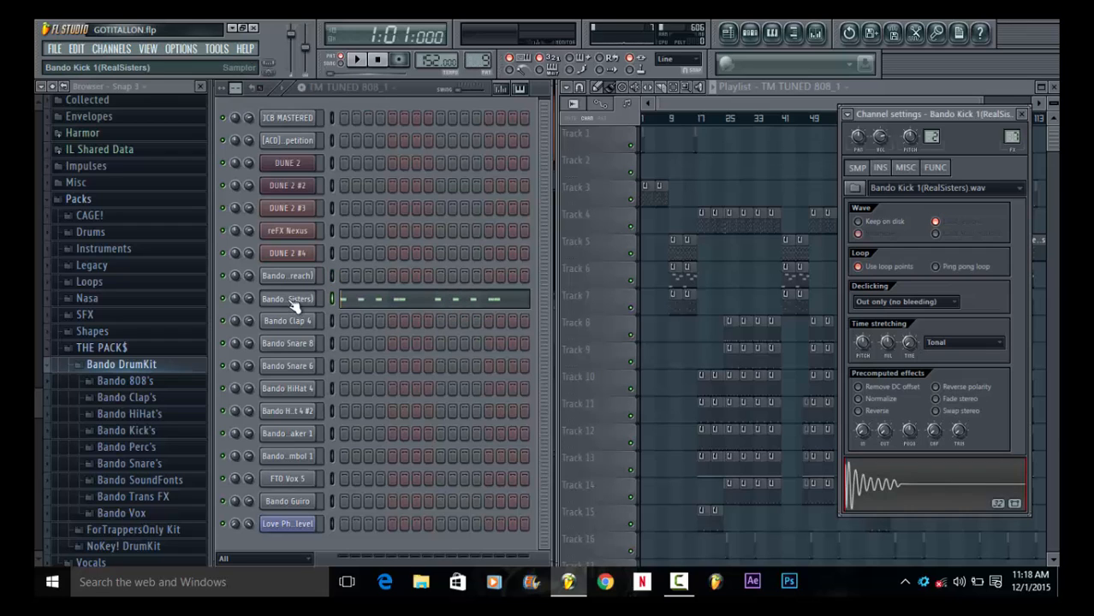
{"action": "left_click", "coordinate": [399, 300]}
{"action": "left_click_drag", "start_coordinate": [440, 102], "coordinate": [694, 103]}
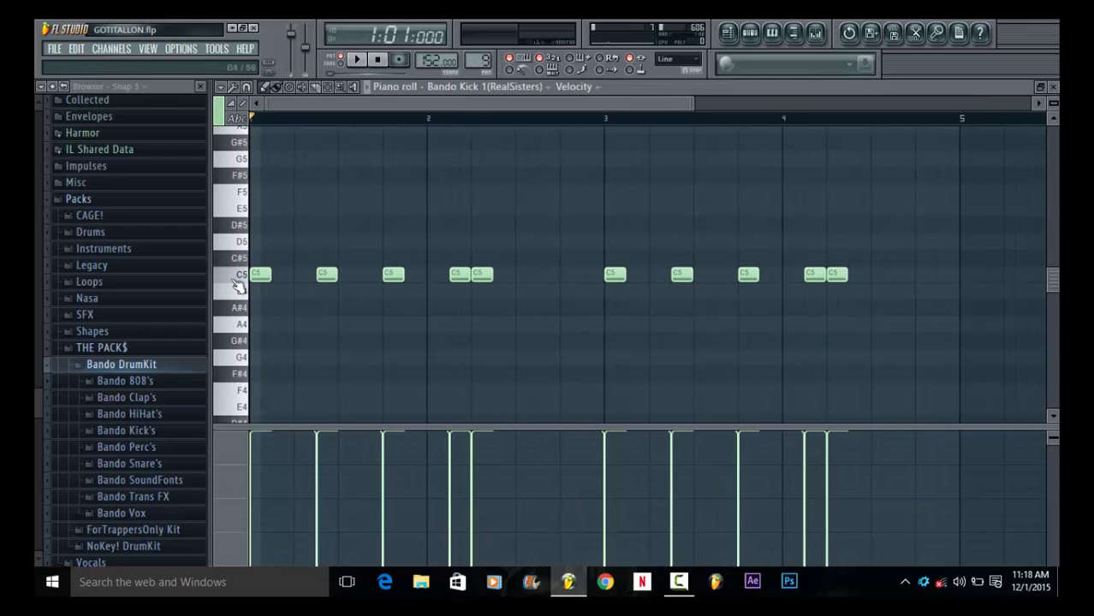
{"action": "left_click", "coordinate": [236, 278]}
{"action": "left_click", "coordinate": [236, 278]}
{"action": "left_click", "coordinate": [236, 278]}
{"action": "left_click", "coordinate": [235, 278]}
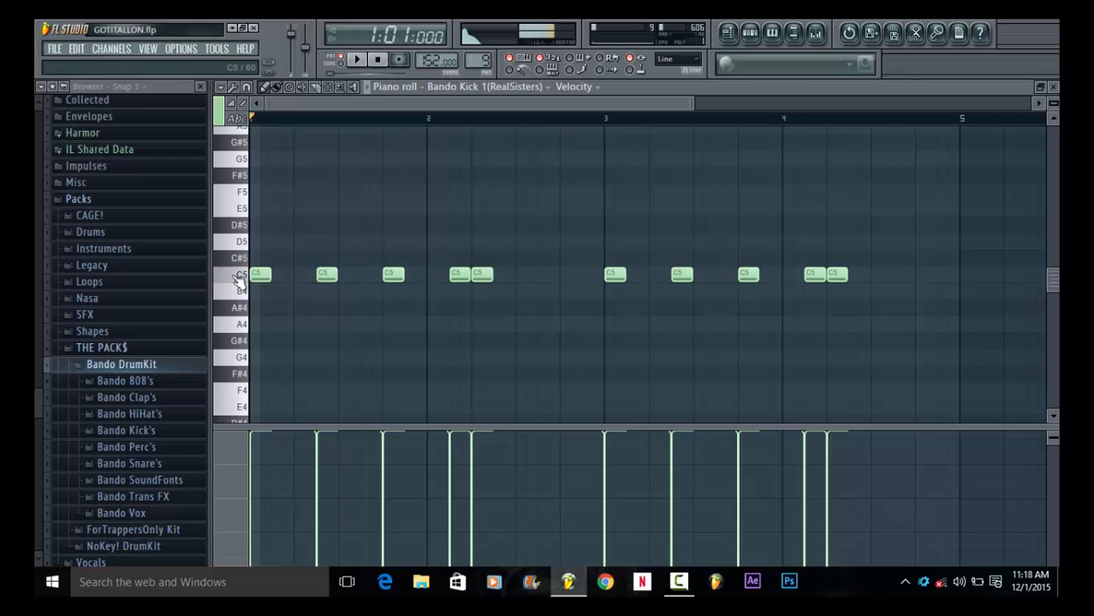
Play back and stop the Bando Kick 1(RealSisters) pattern, then audition the kick at G#5 and E5
{"action": "left_click", "coordinate": [368, 87]}
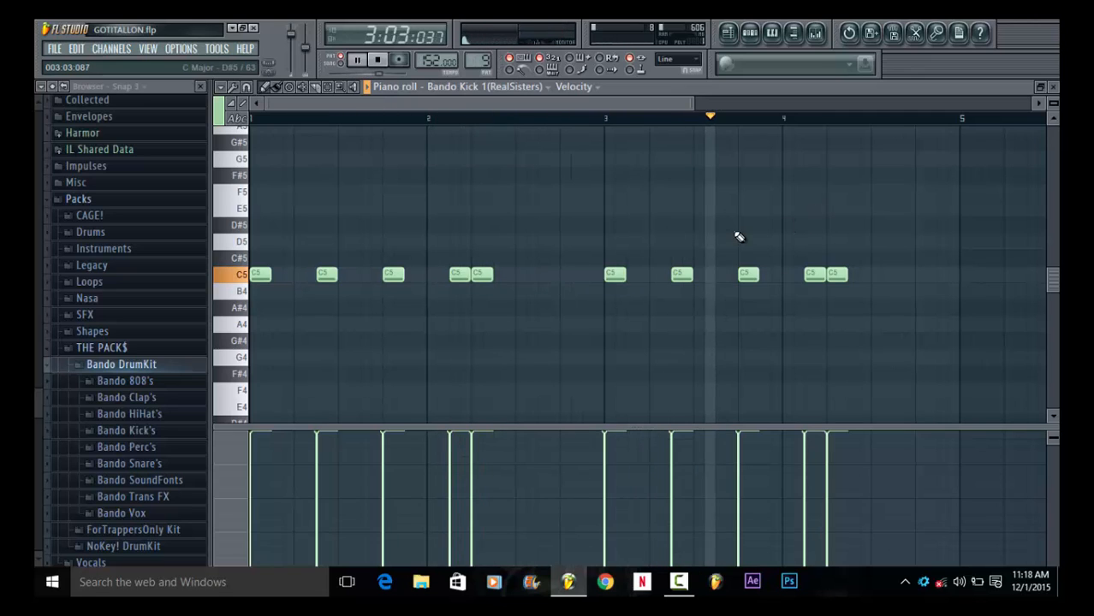
{"action": "key", "text": "space"}
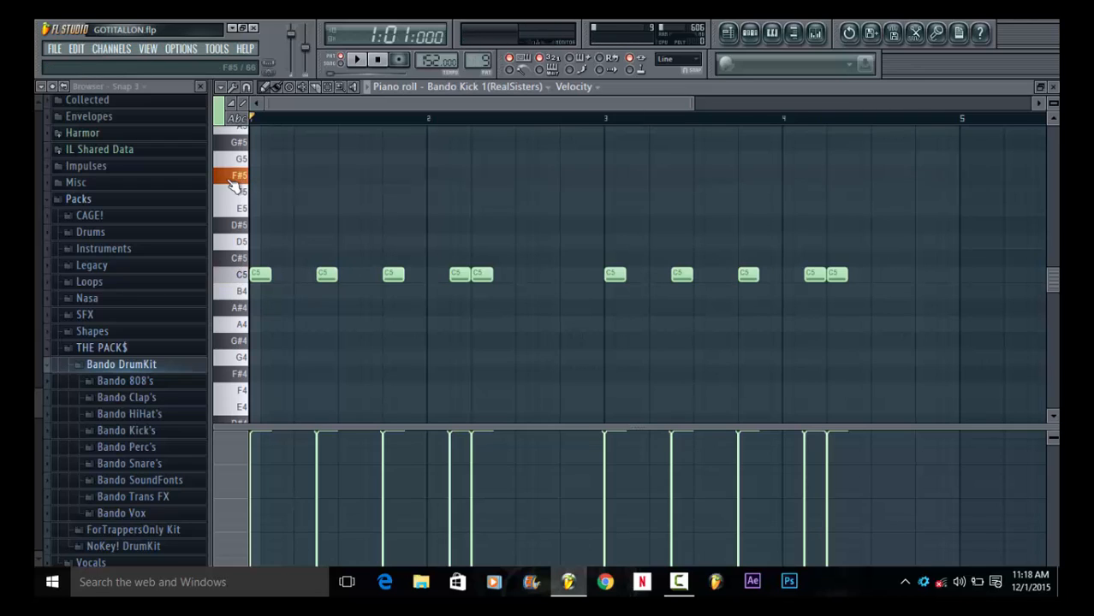
{"action": "left_click", "coordinate": [244, 143]}
{"action": "left_click", "coordinate": [239, 214]}
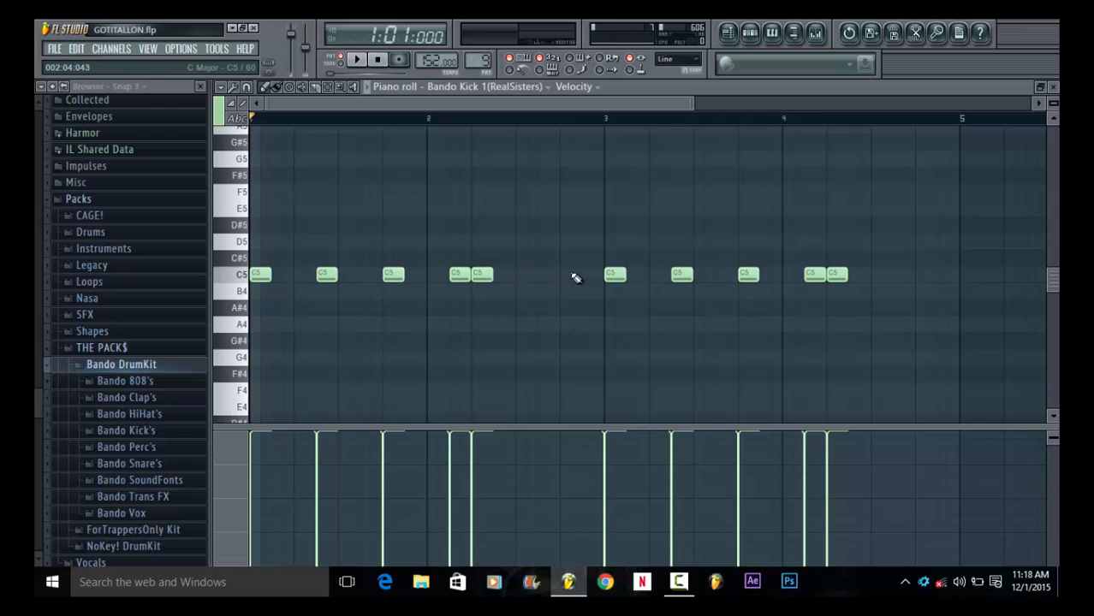
Play and stop the Bando Kick 1(RealSisters) pattern, look through the piano roll's channel list and close the piano roll
{"action": "key", "text": "space"}
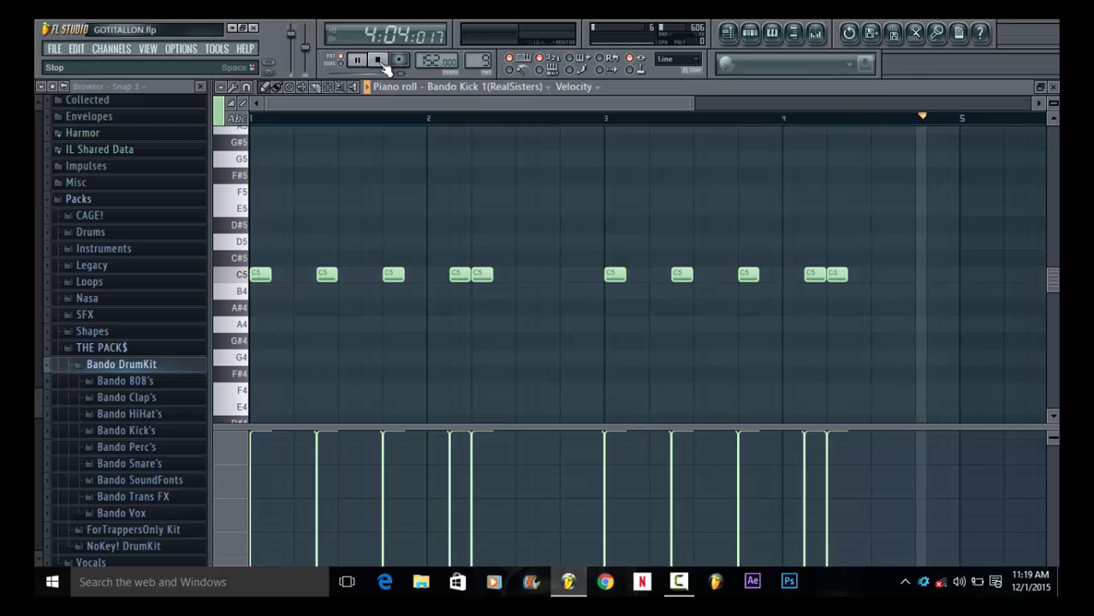
{"action": "left_click", "coordinate": [381, 64]}
{"action": "left_click", "coordinate": [547, 86]}
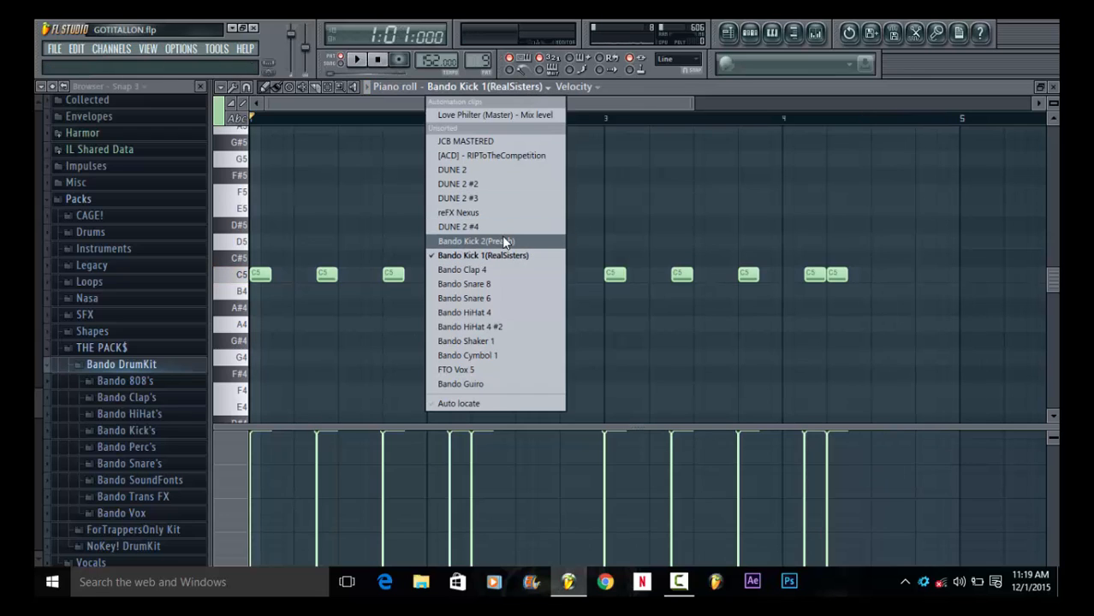
{"action": "left_click", "coordinate": [618, 106]}
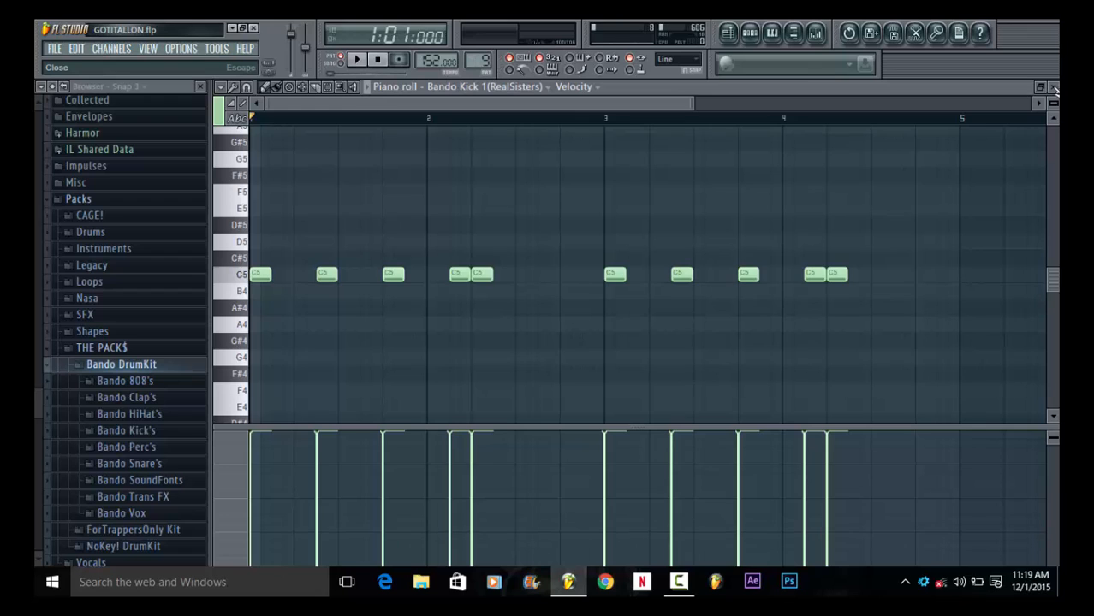
{"action": "left_click", "coordinate": [1054, 88]}
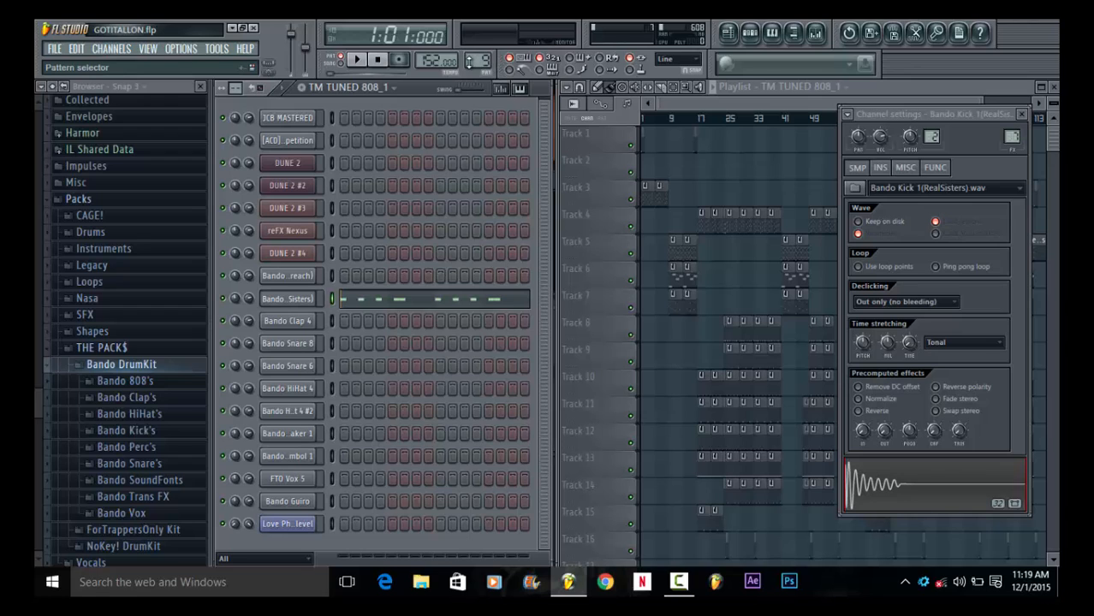
Switch to the Clp (WhipIt) pattern, view the Bando Clap 4 notes in the piano roll, play them and close the piano roll
{"action": "left_click_drag", "start_coordinate": [486, 57], "coordinate": [485, 51]}
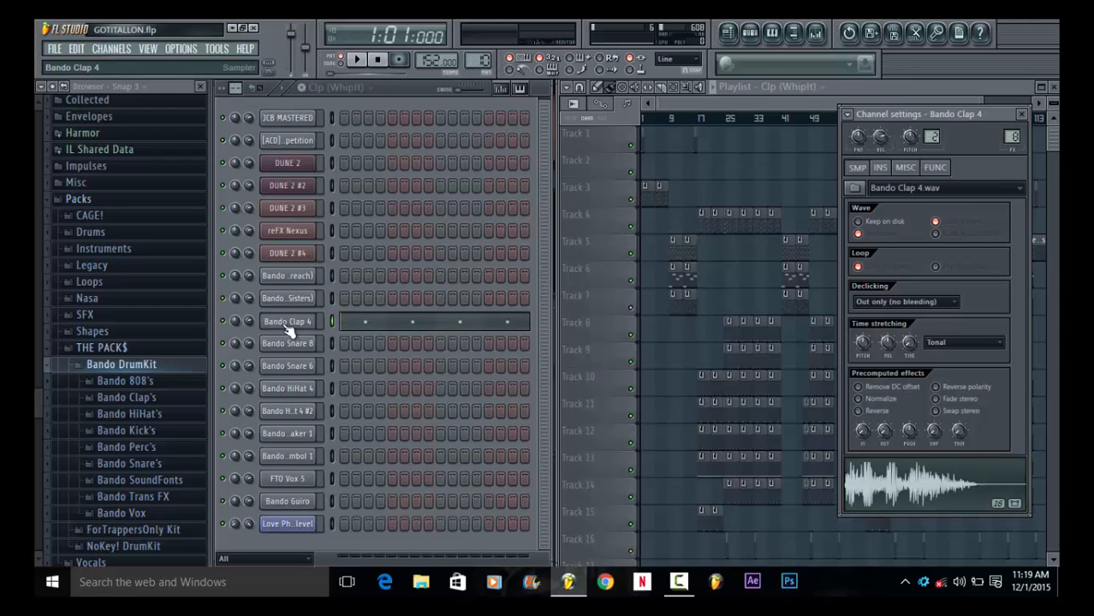
{"action": "left_click", "coordinate": [371, 330]}
{"action": "left_click_drag", "start_coordinate": [434, 102], "coordinate": [1055, 108]}
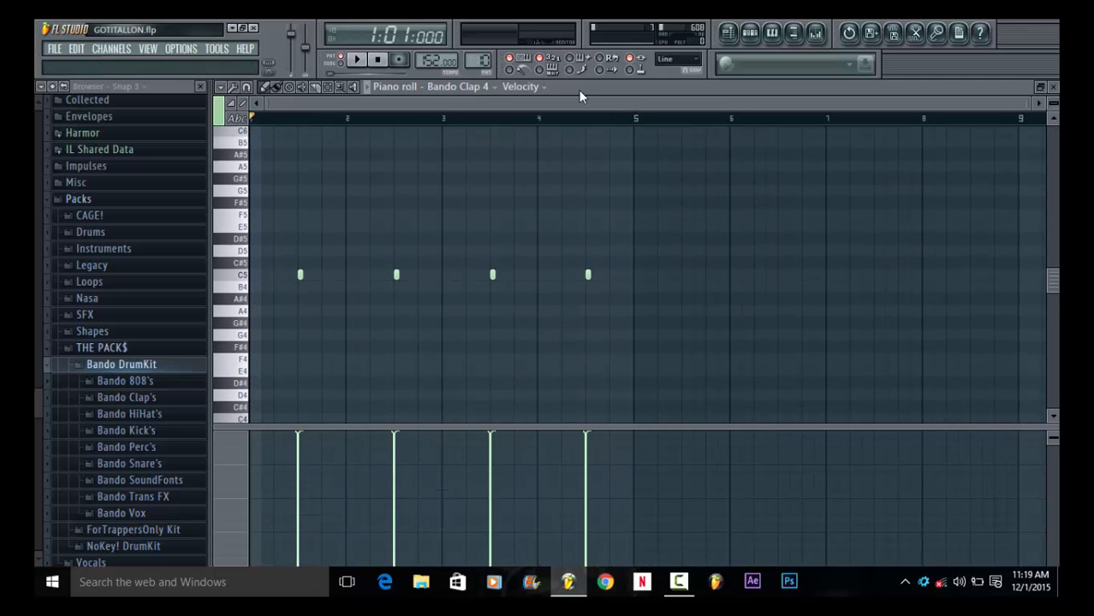
{"action": "left_click", "coordinate": [369, 91]}
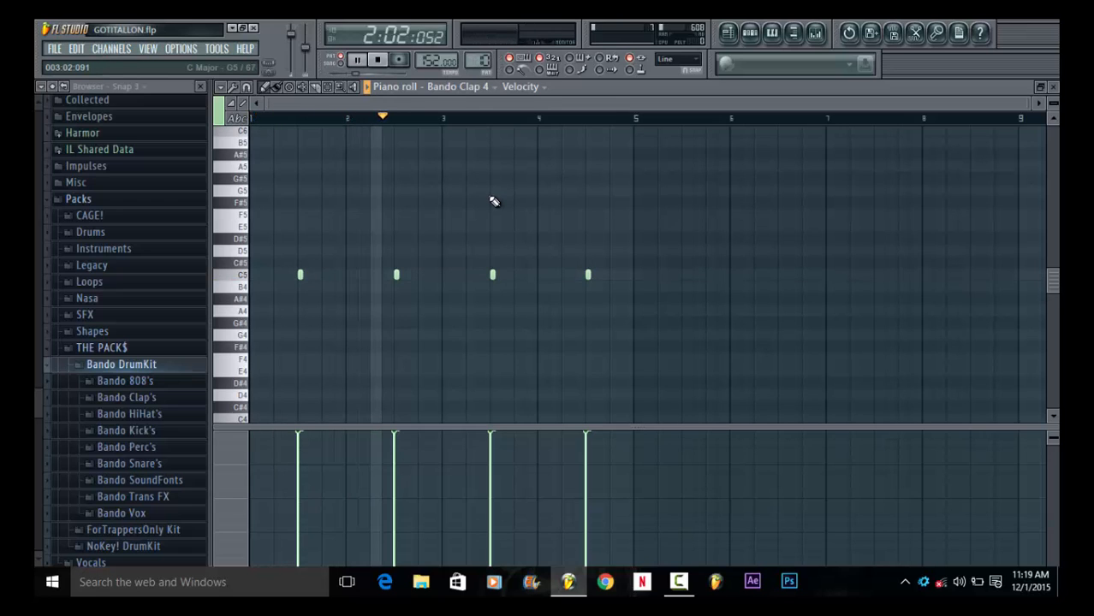
{"action": "left_click", "coordinate": [1052, 87]}
{"action": "left_click", "coordinate": [379, 62]}
Audition Bando Clap 4 and show its echo delay and arpeggiator settings
{"action": "left_click", "coordinate": [289, 319]}
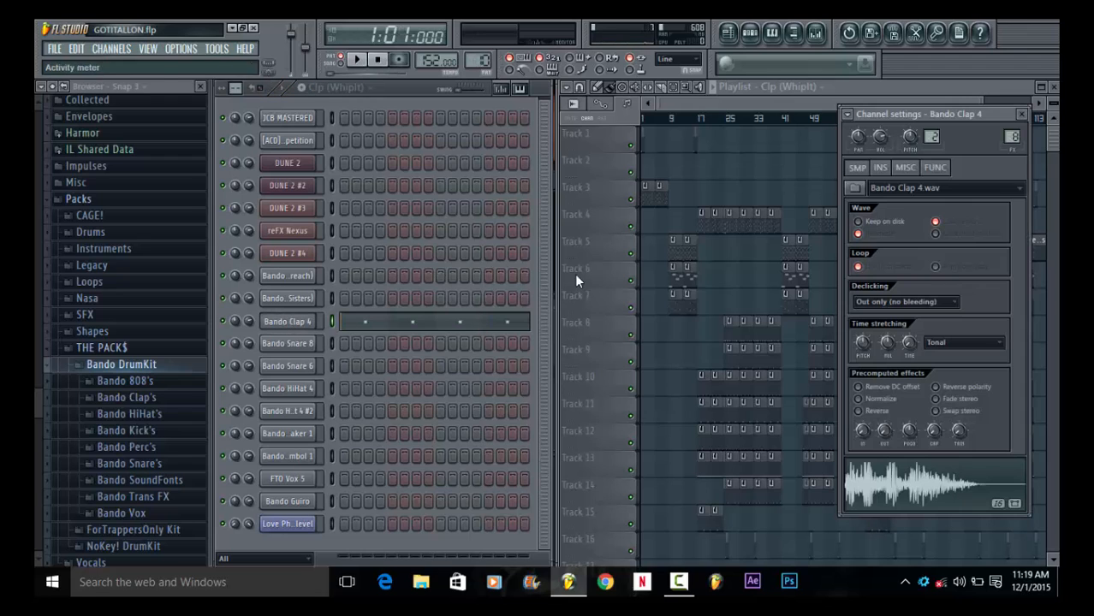
{"action": "left_click", "coordinate": [941, 170]}
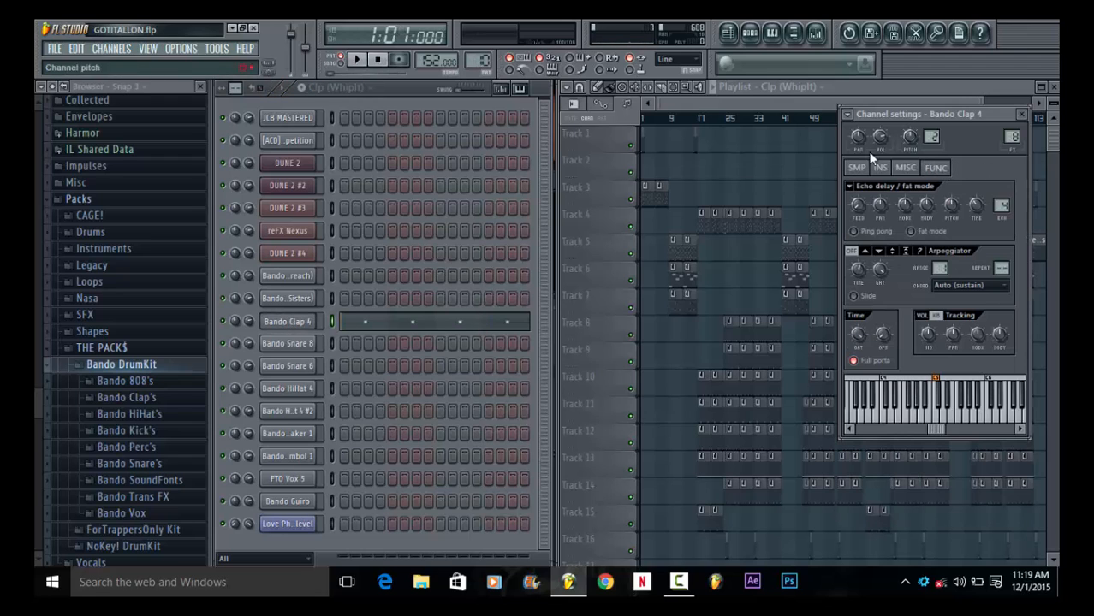
{"action": "left_click", "coordinate": [301, 326]}
{"action": "left_click", "coordinate": [301, 326]}
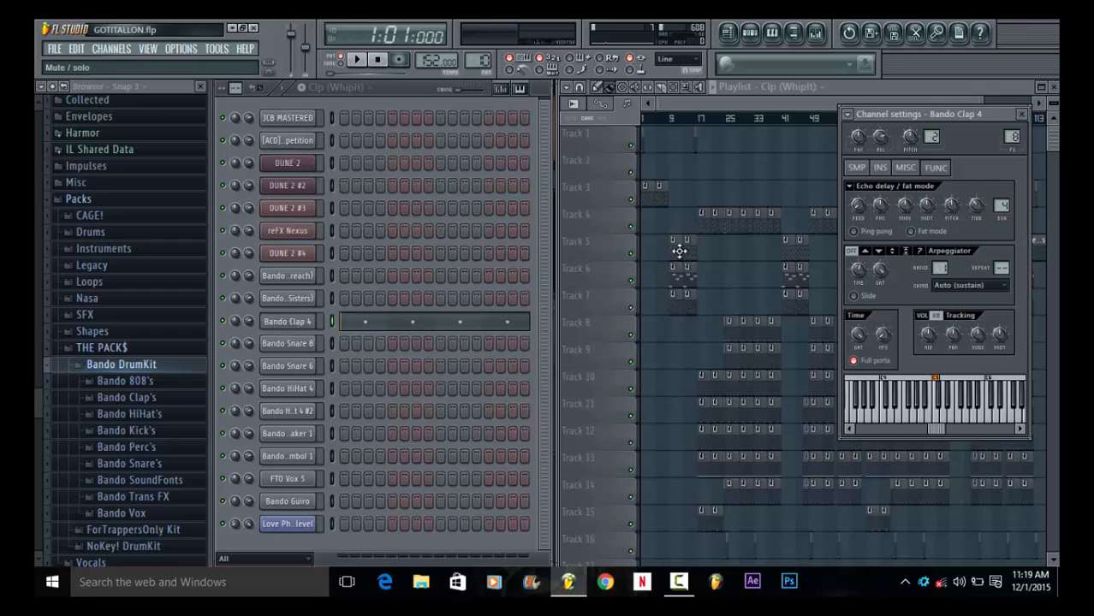
{"action": "left_click", "coordinate": [943, 170]}
{"action": "left_click", "coordinate": [946, 172]}
Examine Bando Clap 4's echo delay feed and number of echoes while playing the clap pattern
{"action": "left_click_drag", "start_coordinate": [858, 205], "coordinate": [859, 193]}
{"action": "left_click_drag", "start_coordinate": [1001, 205], "coordinate": [1001, 193]}
{"action": "key", "text": "space"}
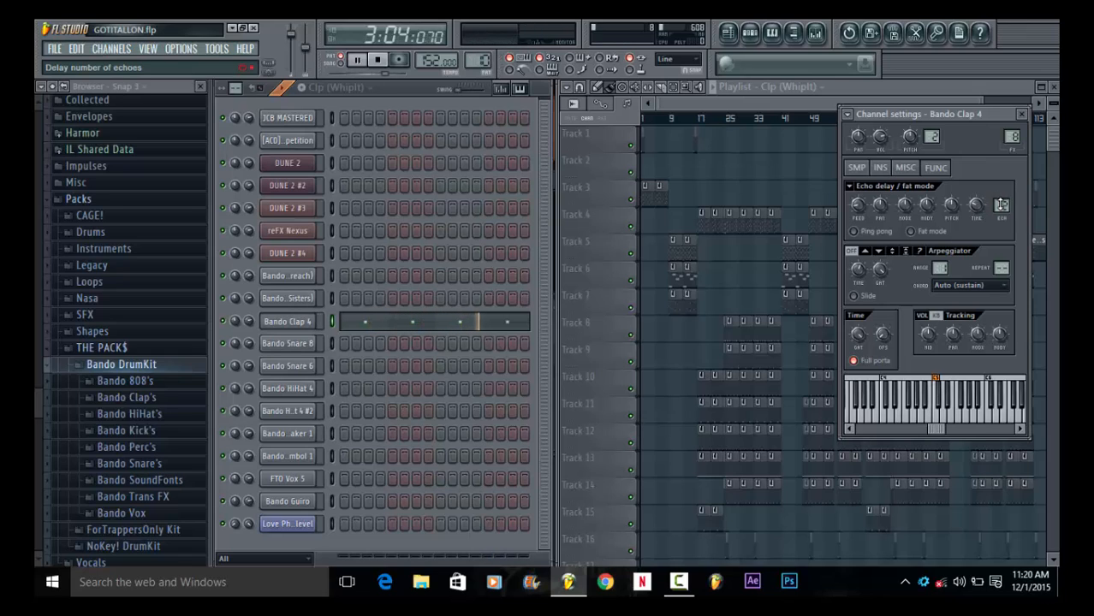
{"action": "left_click_drag", "start_coordinate": [1001, 207], "coordinate": [1001, 193]}
{"action": "key", "text": "space"}
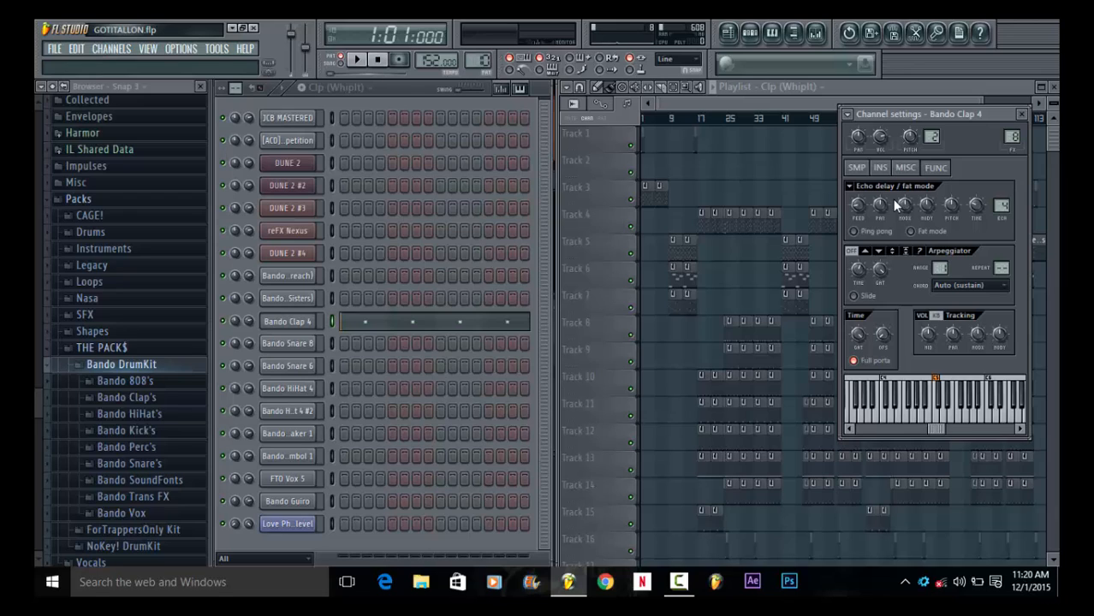
Play back and stop the Clp (WhipIt) pattern twice from the channel rack
{"action": "key", "text": "space"}
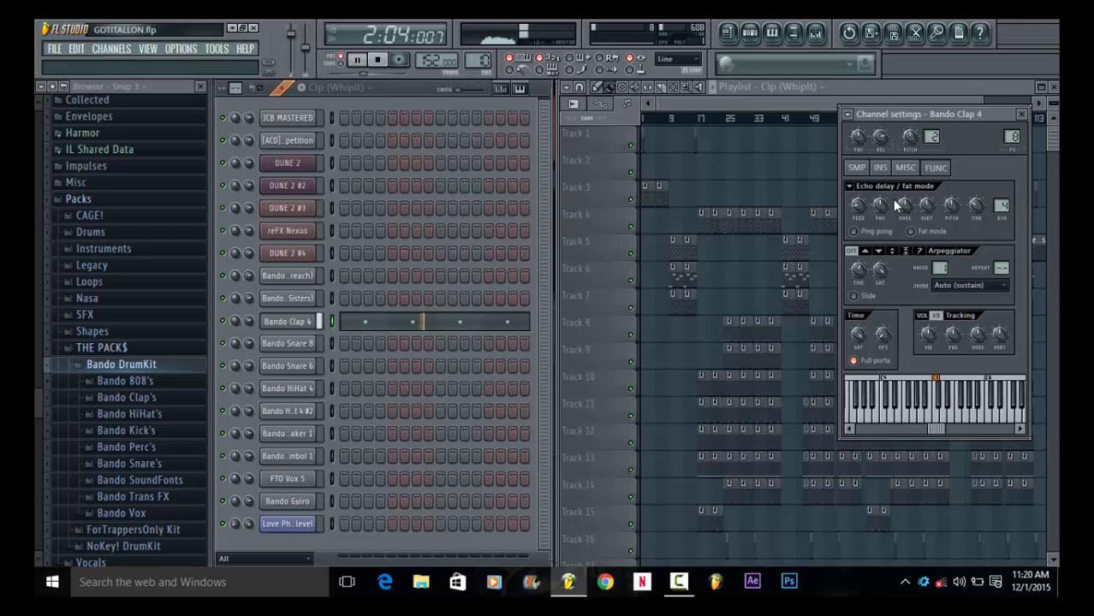
{"action": "key", "text": "space"}
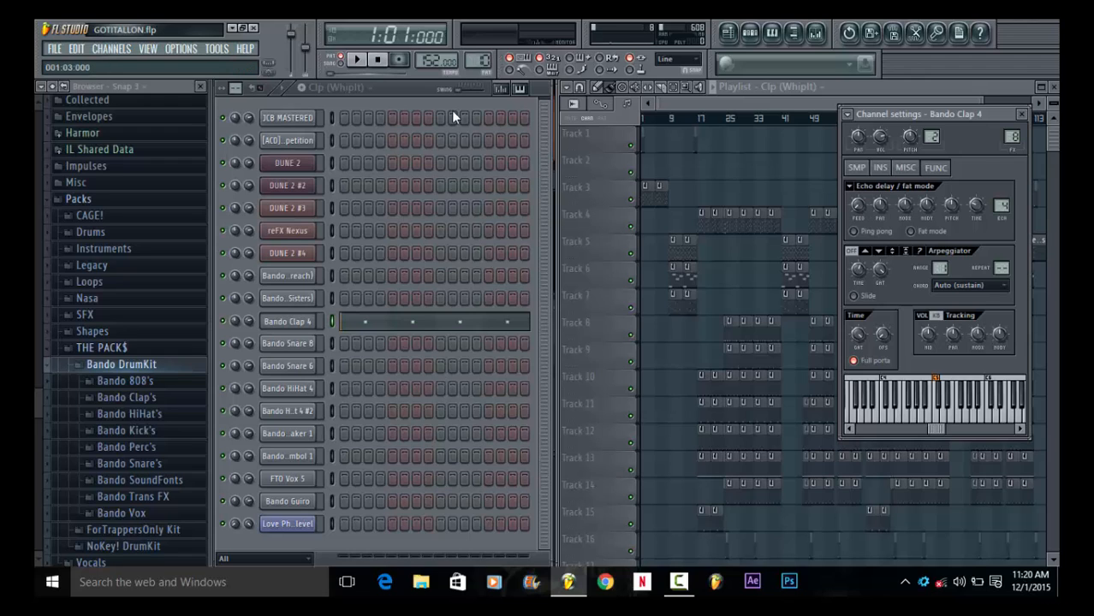
{"action": "left_click", "coordinate": [285, 91]}
{"action": "key", "text": "space"}
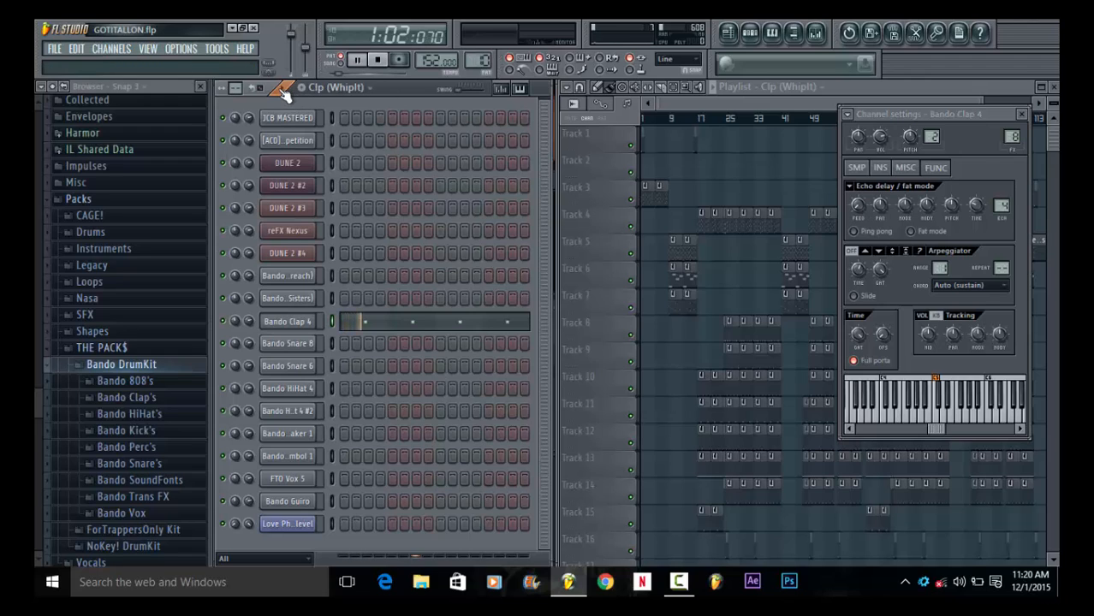
{"action": "left_click", "coordinate": [379, 64]}
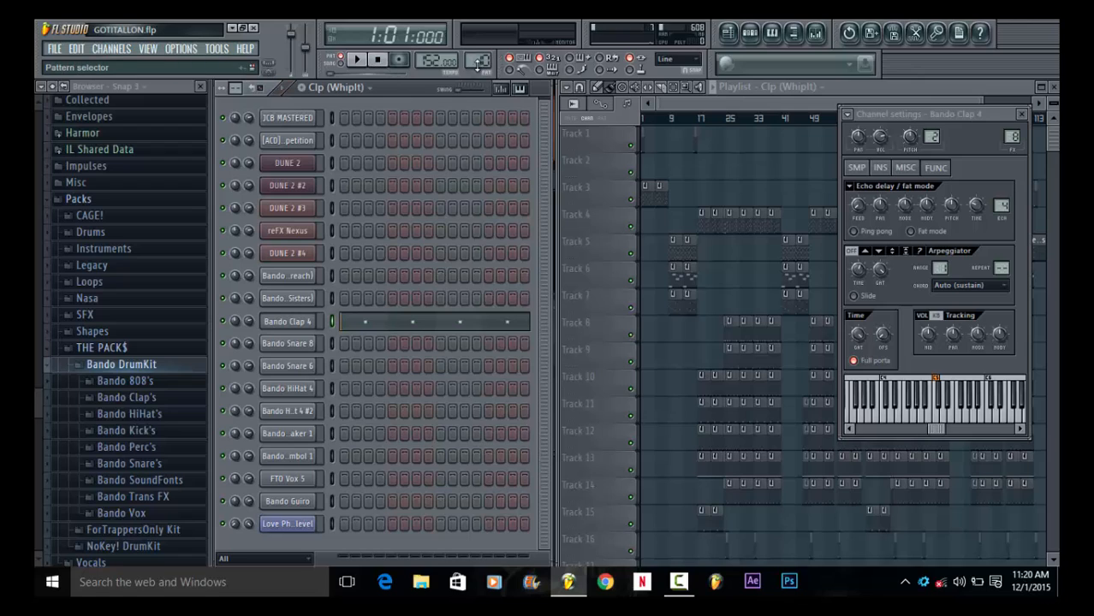
Switch to the SN (Pyrex-3) pattern, audition Bando Snare 8 and show its sample settings
{"action": "left_click_drag", "start_coordinate": [477, 63], "coordinate": [478, 58]}
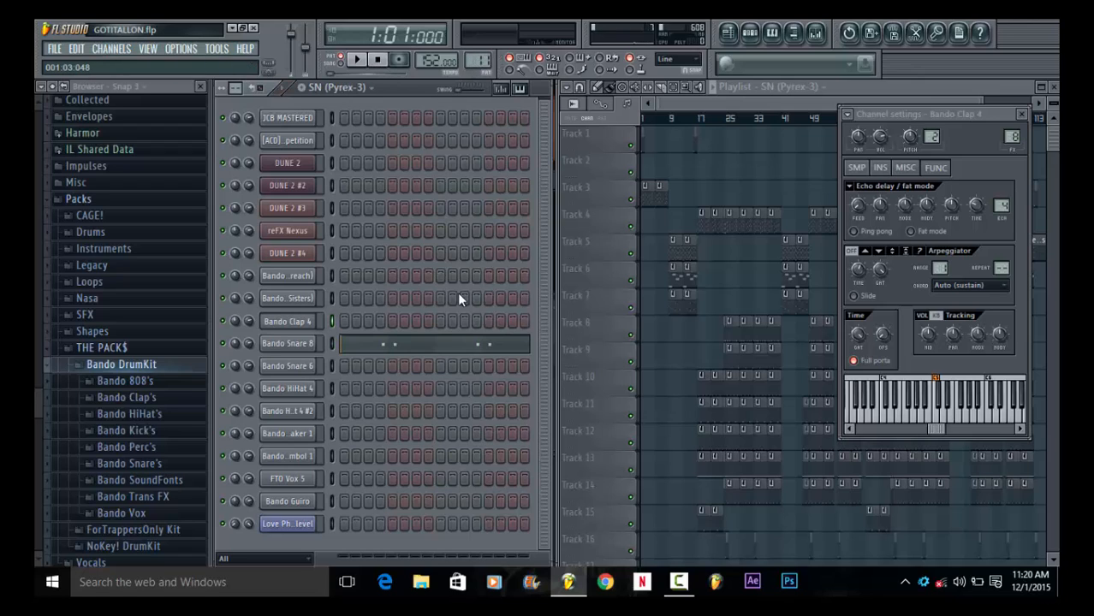
{"action": "left_click", "coordinate": [305, 350]}
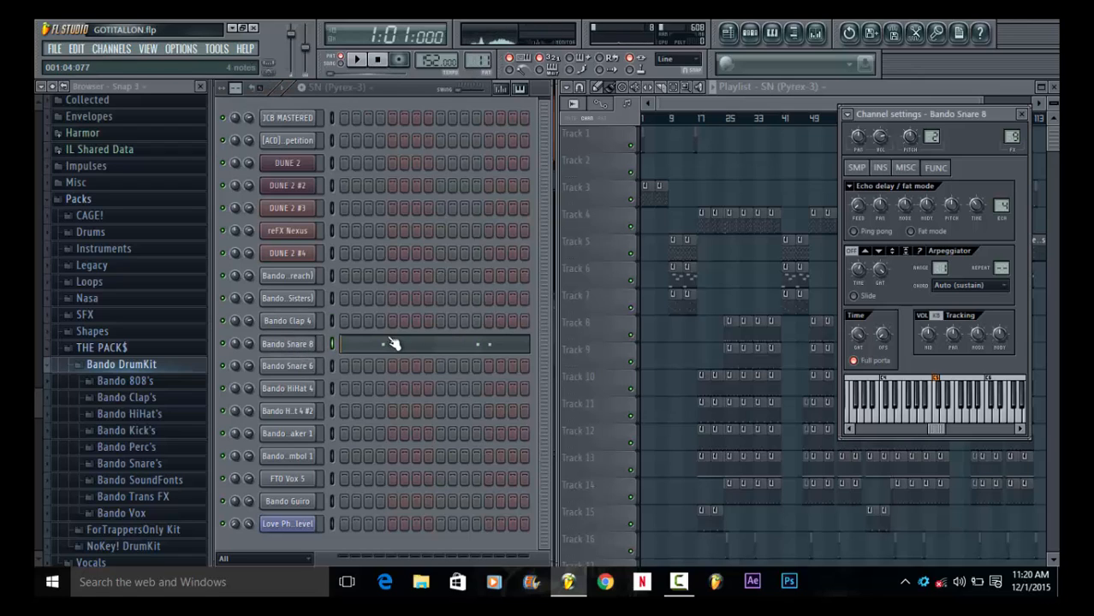
{"action": "left_click", "coordinate": [856, 168]}
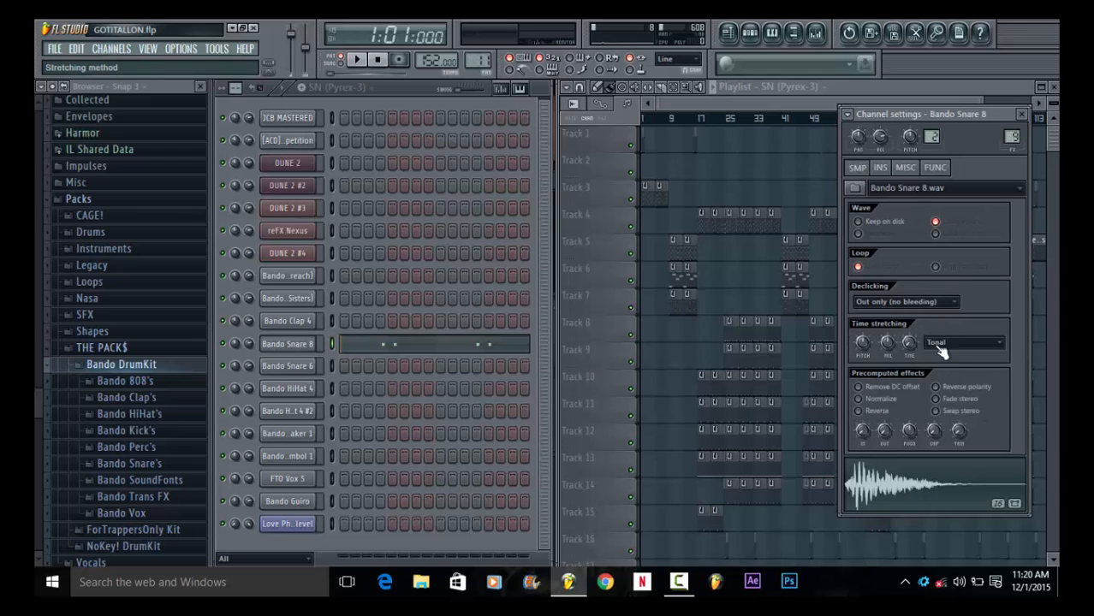
Check the Bando Clap 4 and kick sample settings, and set Bando Kick 2(Preach)'s time-stretching method to Tonal
{"action": "left_click", "coordinate": [304, 321]}
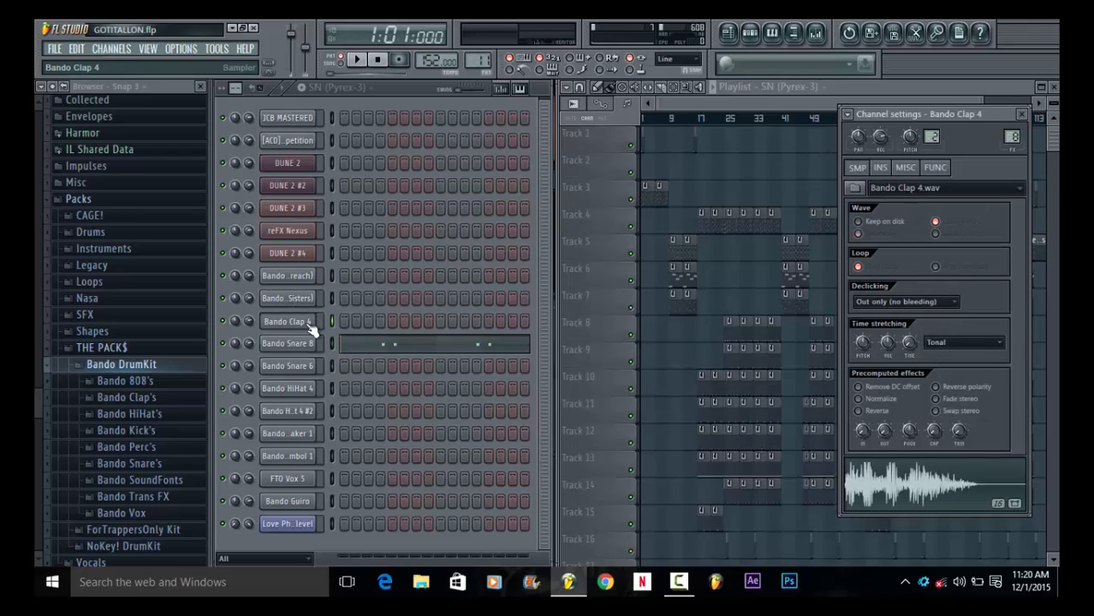
{"action": "left_click", "coordinate": [292, 292]}
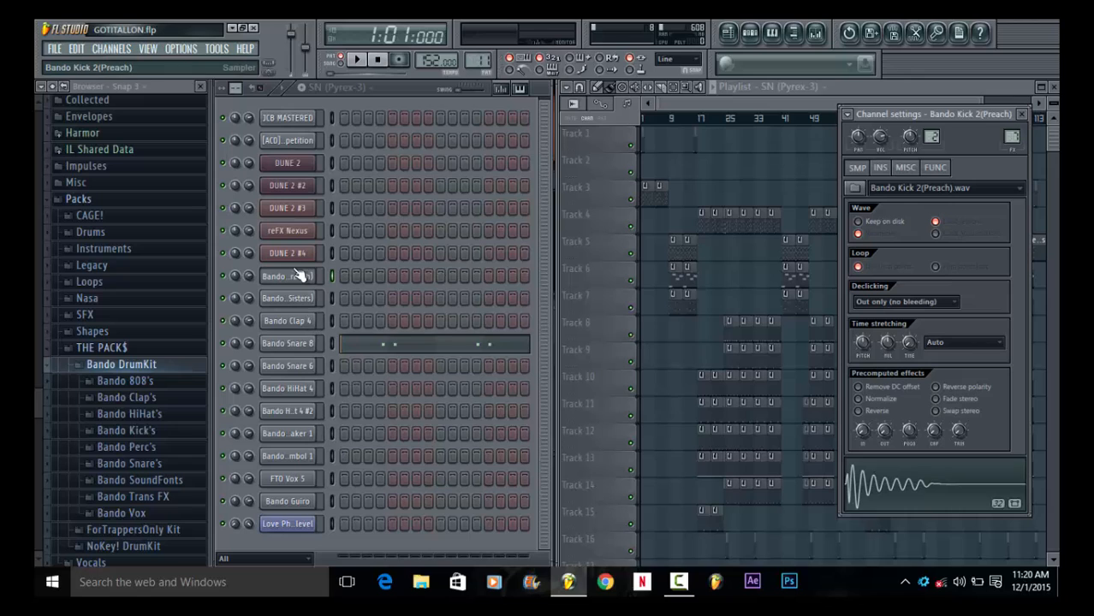
{"action": "left_click", "coordinate": [291, 276]}
{"action": "left_click", "coordinate": [993, 343]}
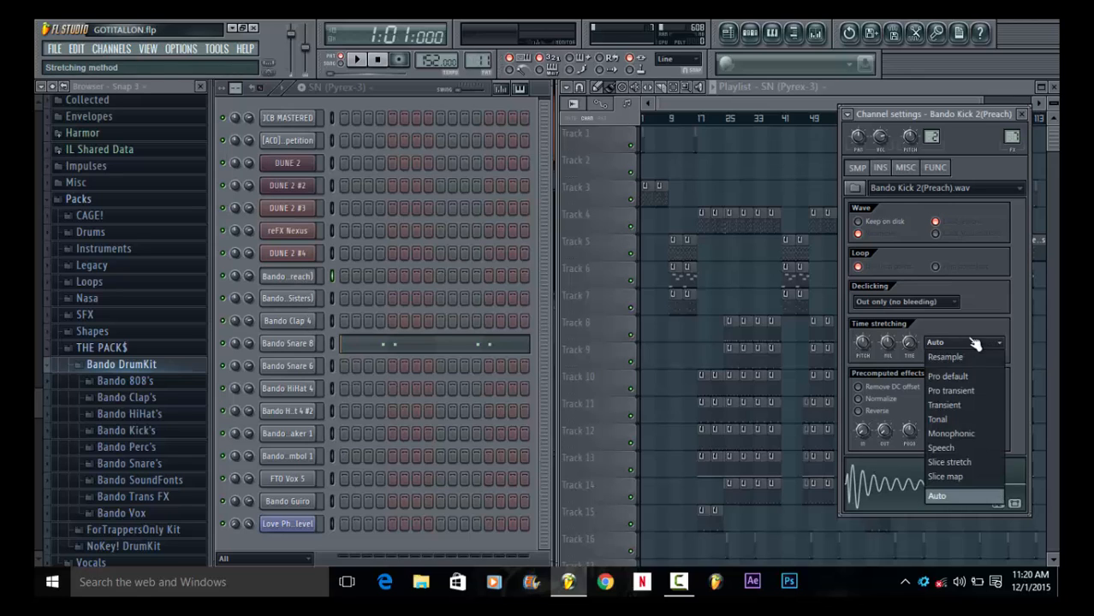
{"action": "left_click", "coordinate": [963, 416]}
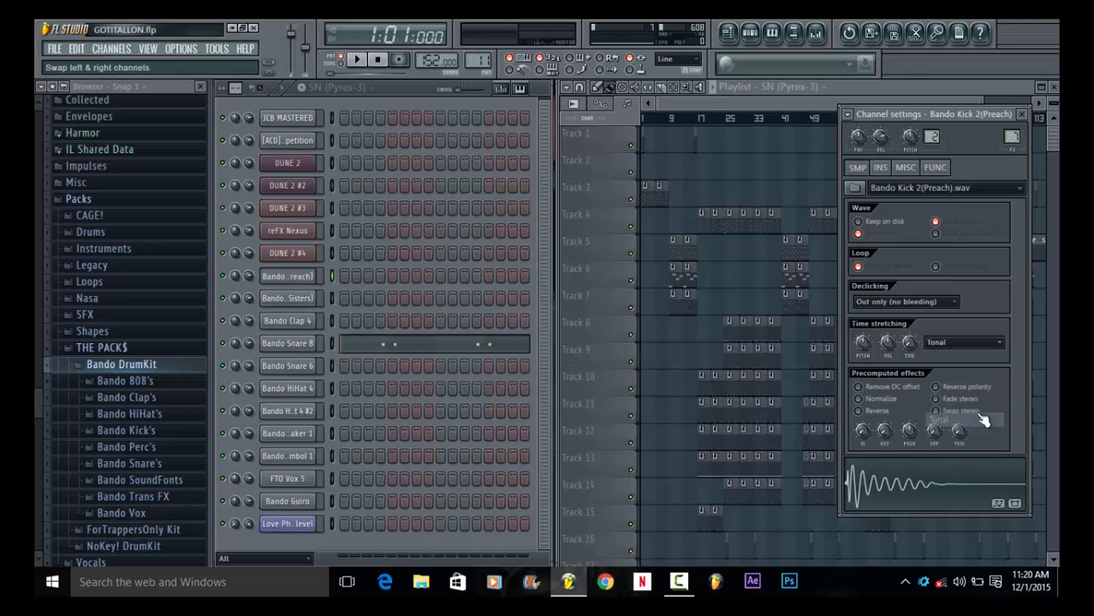
Open the Bando Snare 8 notes in the piano roll and point out the first two C5 hits around bar 2
{"action": "left_click", "coordinate": [418, 344]}
{"action": "left_click_drag", "start_coordinate": [441, 103], "coordinate": [1031, 104]}
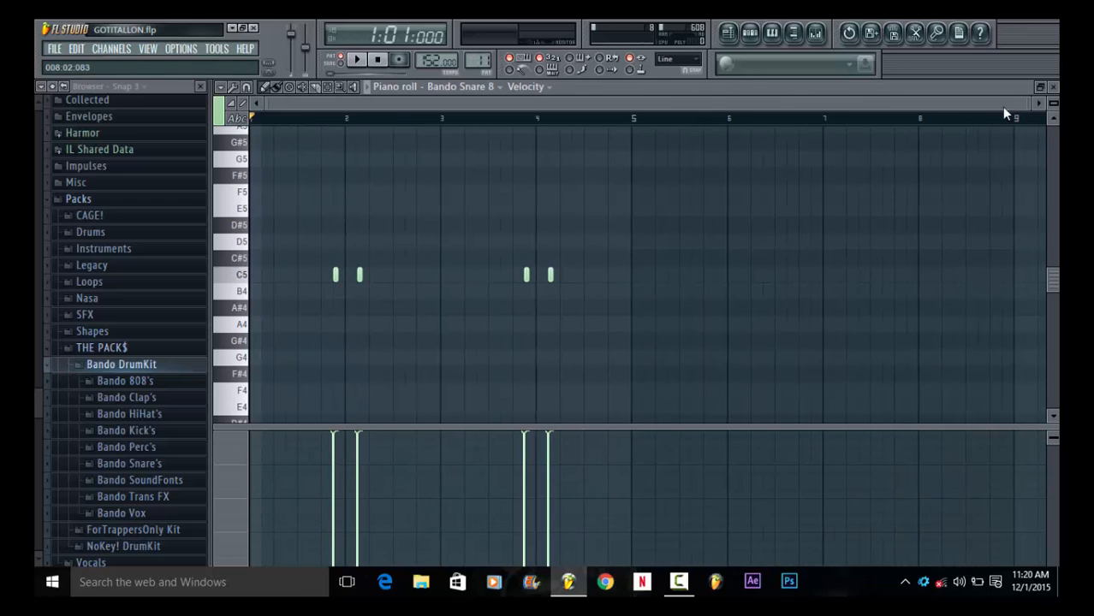
{"action": "left_click_drag", "start_coordinate": [1027, 102], "coordinate": [546, 103]}
{"action": "left_click", "coordinate": [493, 275]}
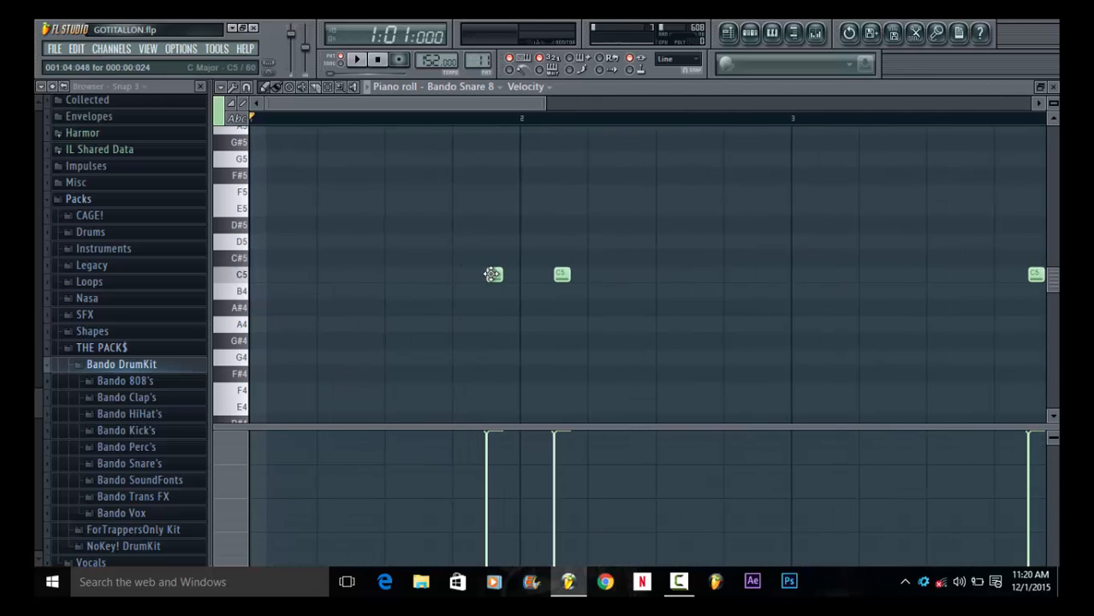
{"action": "left_click", "coordinate": [561, 275]}
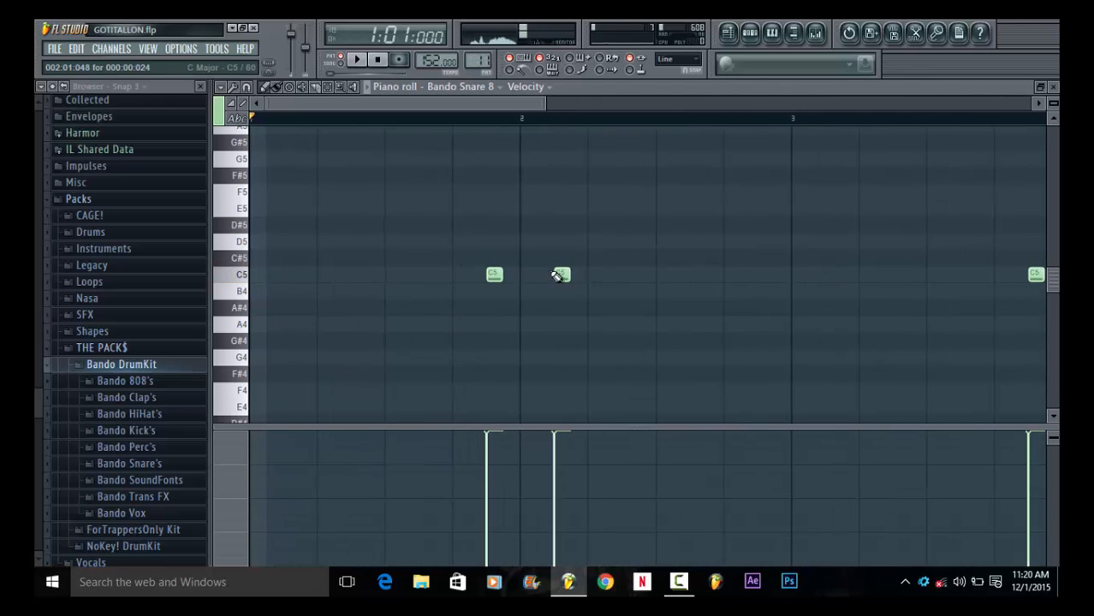
Select Line as the piano roll snap, play back the four-bar Bando Snare 8 pattern and close the piano roll
{"action": "left_click", "coordinate": [246, 87]}
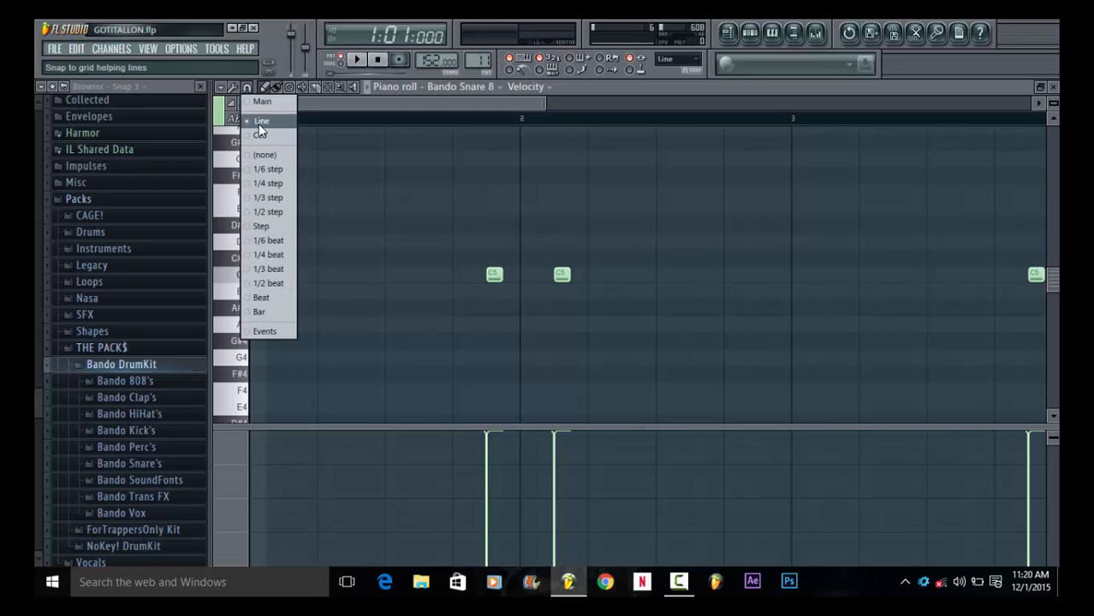
{"action": "left_click", "coordinate": [258, 123]}
{"action": "left_click_drag", "start_coordinate": [545, 99], "coordinate": [854, 103]}
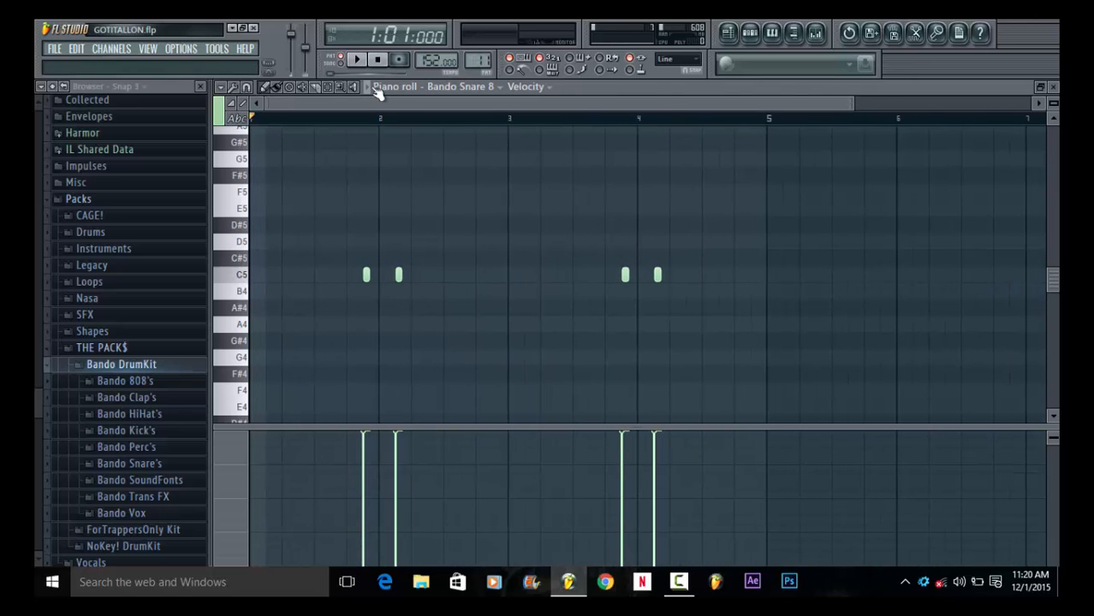
{"action": "key", "text": "space"}
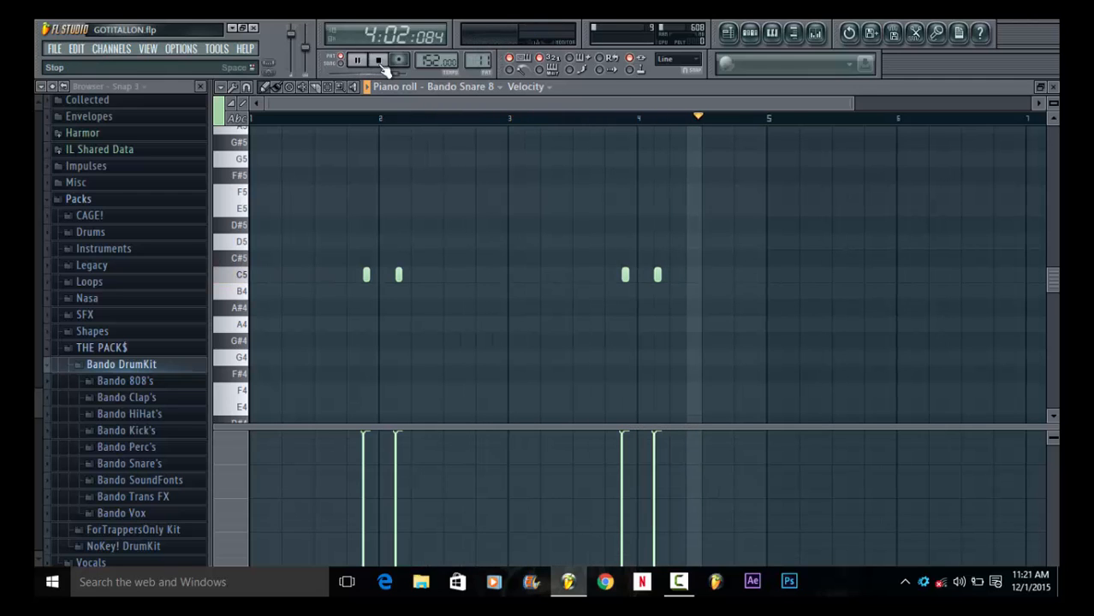
{"action": "key", "text": "space"}
{"action": "left_click", "coordinate": [1053, 86]}
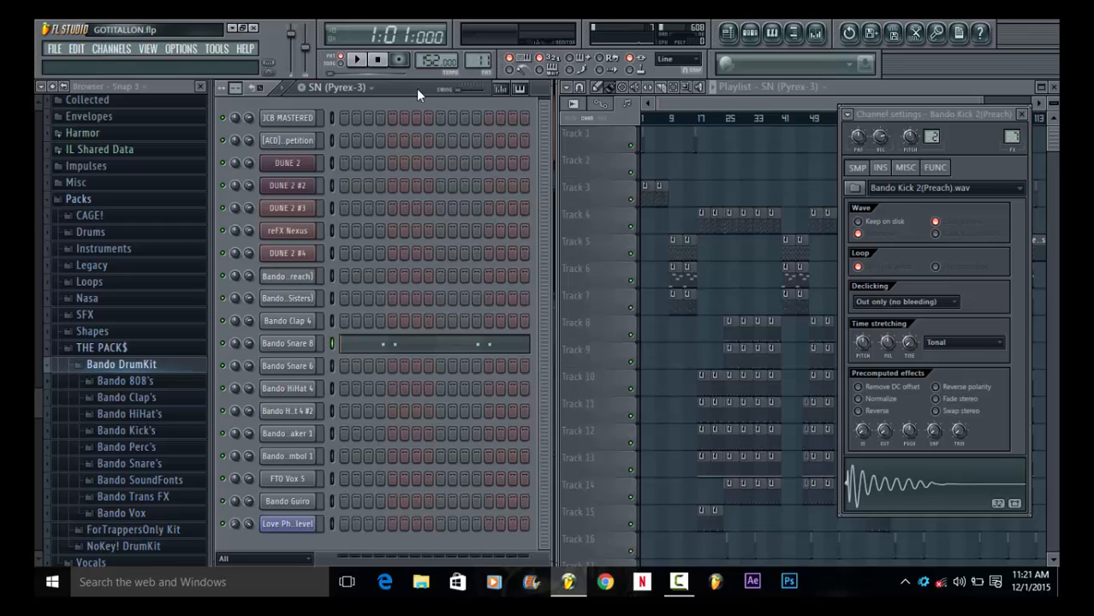
Switch to the HiHat (Zaytoven2) pattern, view the four bars of Bando HiHat 4 notes in the piano roll and start playback
{"action": "left_click_drag", "start_coordinate": [478, 61], "coordinate": [478, 56]}
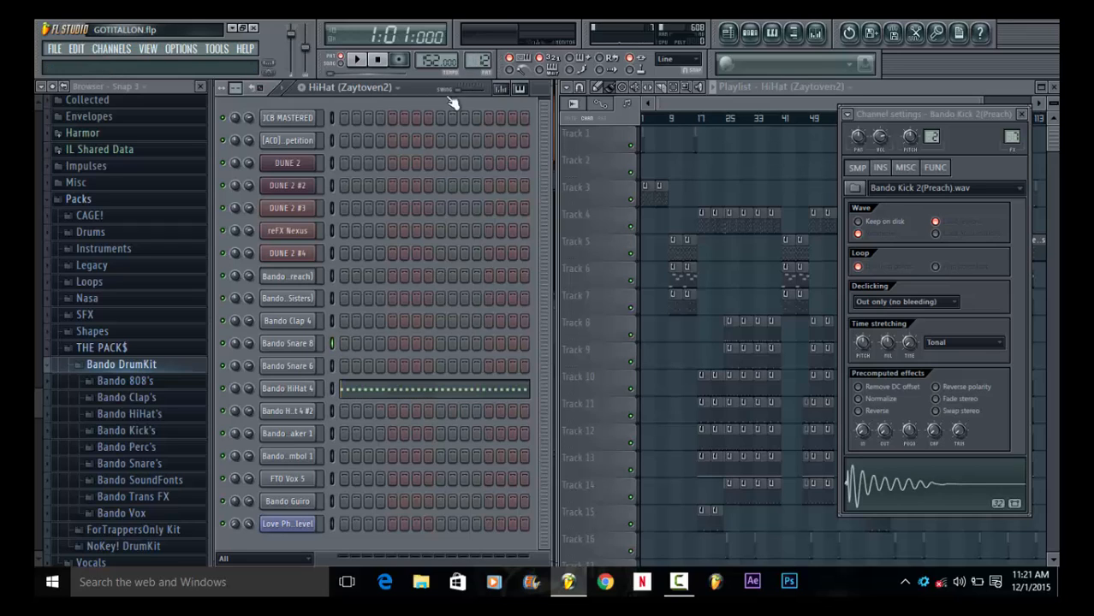
{"action": "left_click", "coordinate": [308, 389]}
{"action": "left_click", "coordinate": [412, 390]}
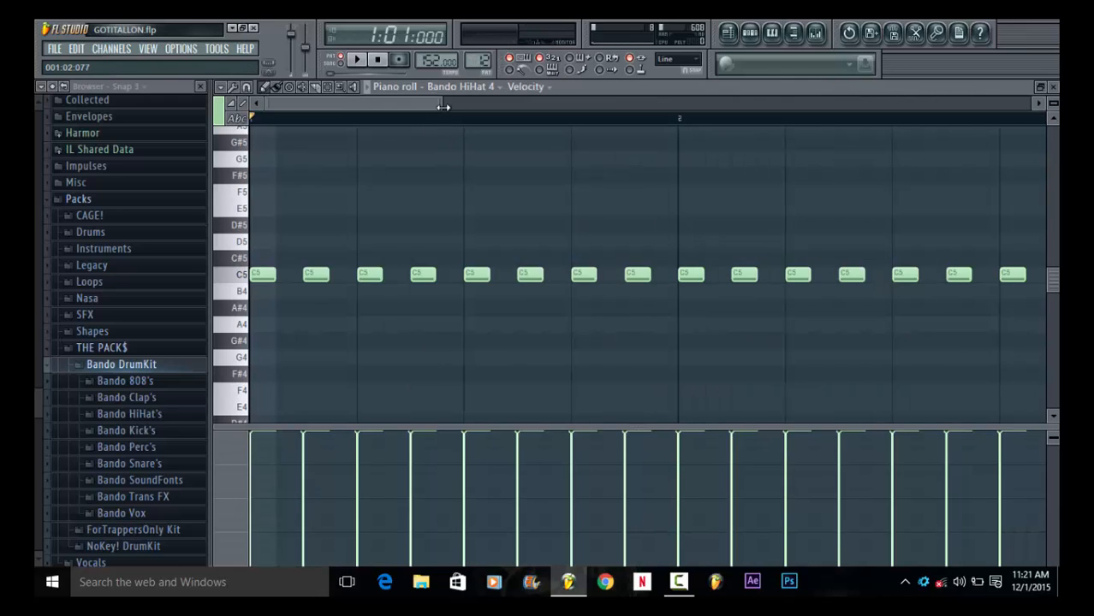
{"action": "left_click_drag", "start_coordinate": [440, 104], "coordinate": [836, 104]}
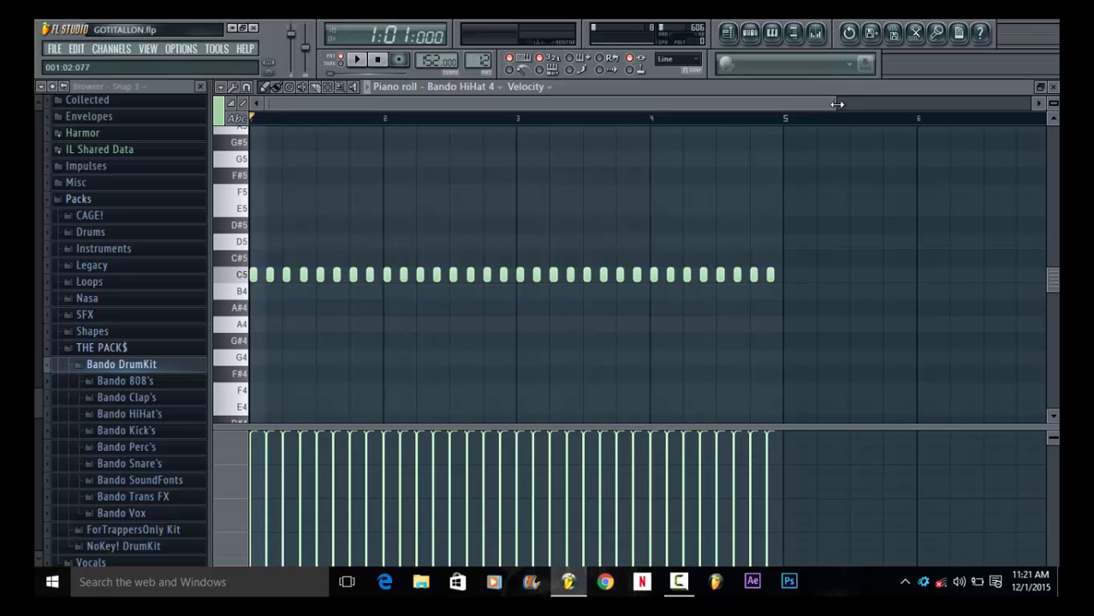
{"action": "left_click_drag", "start_coordinate": [837, 104], "coordinate": [929, 101]}
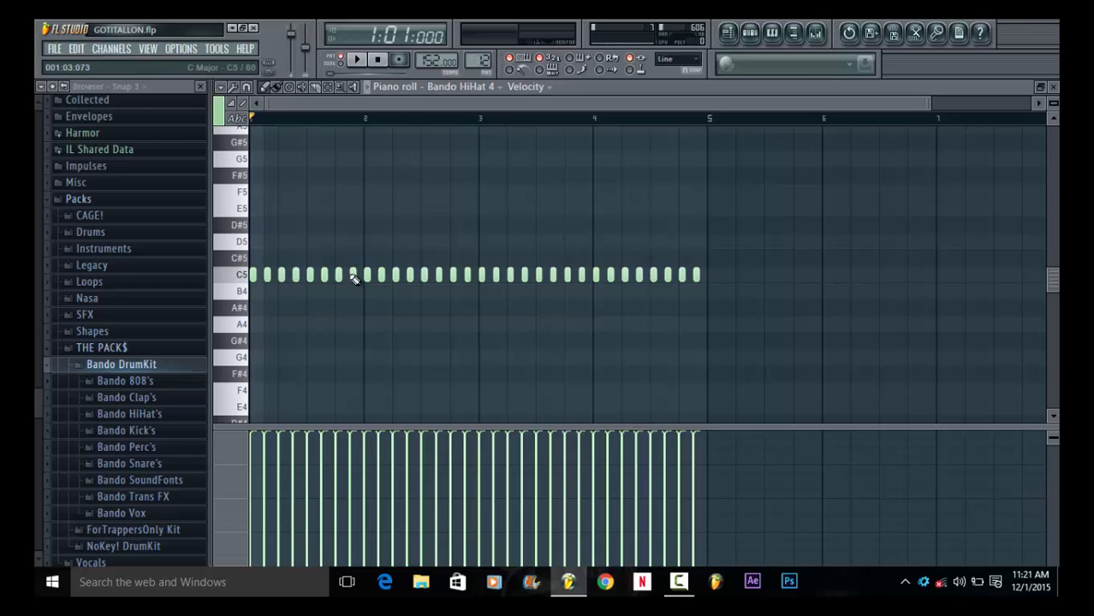
{"action": "left_click", "coordinate": [374, 90]}
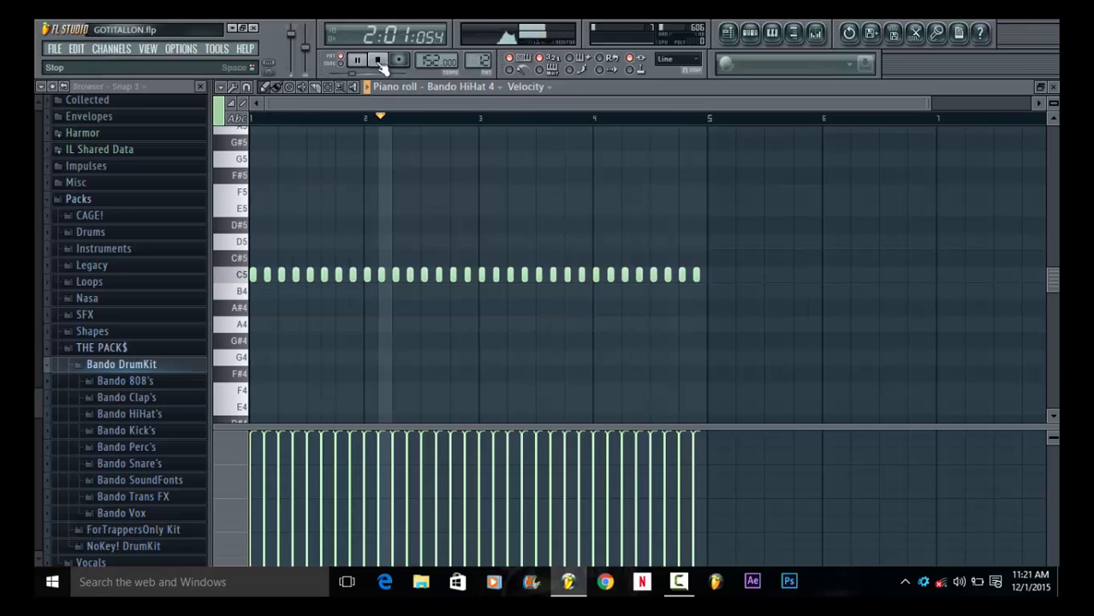
Stop playback, examine Bando HiHat 4's time shift setting, play back the HiHat (Zaytoven2) pattern and return to the channel's sample settings
{"action": "left_click", "coordinate": [378, 62]}
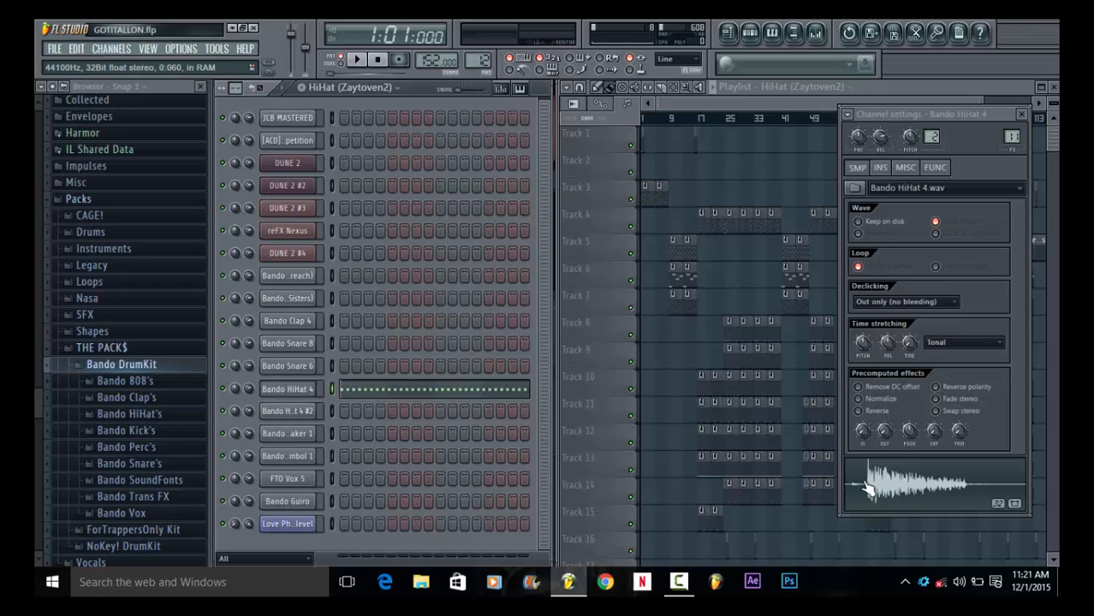
{"action": "left_click", "coordinate": [933, 168]}
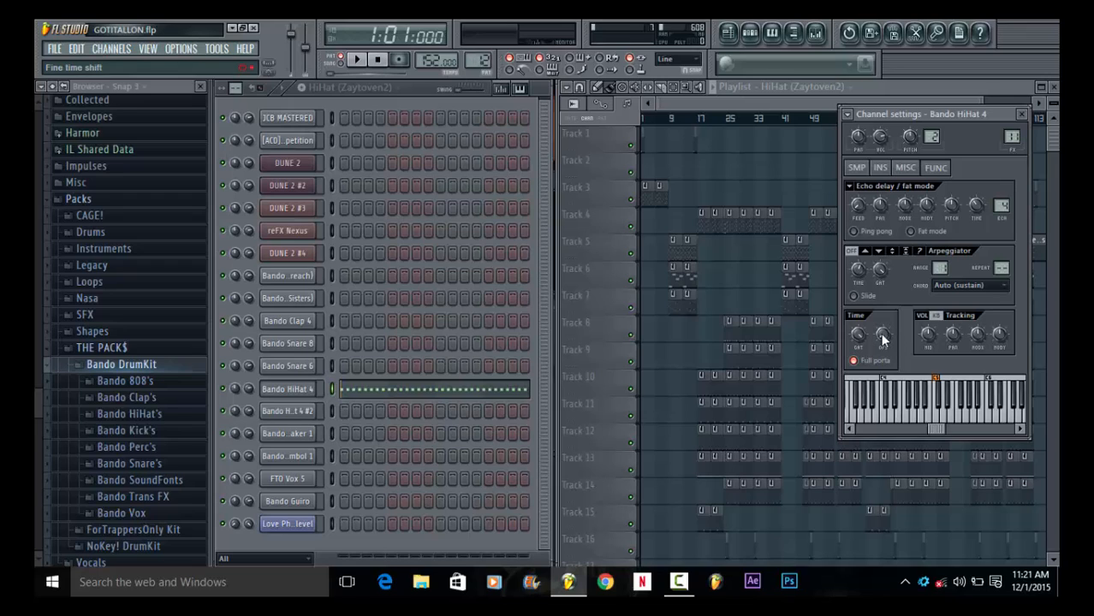
{"action": "left_click_drag", "start_coordinate": [882, 335], "coordinate": [882, 333]}
{"action": "key", "text": "space"}
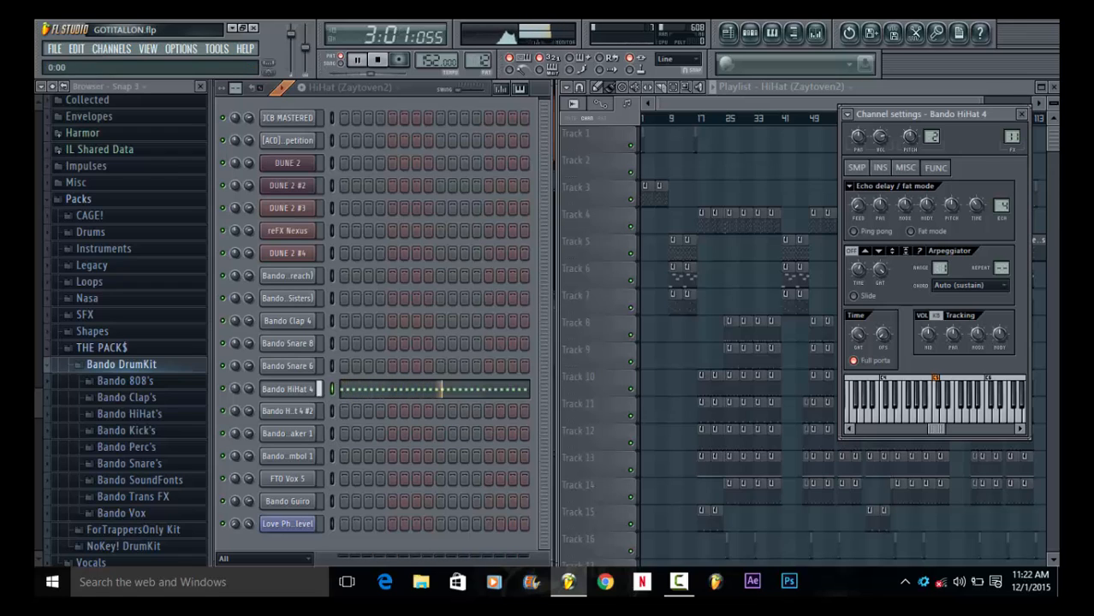
{"action": "key", "text": "space"}
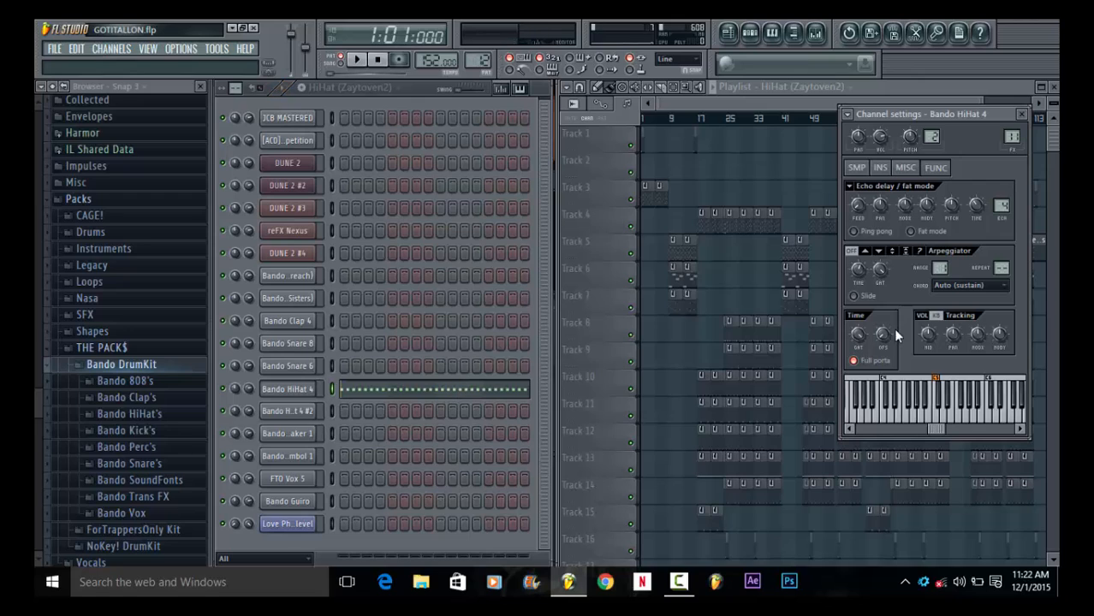
{"action": "left_click", "coordinate": [431, 90]}
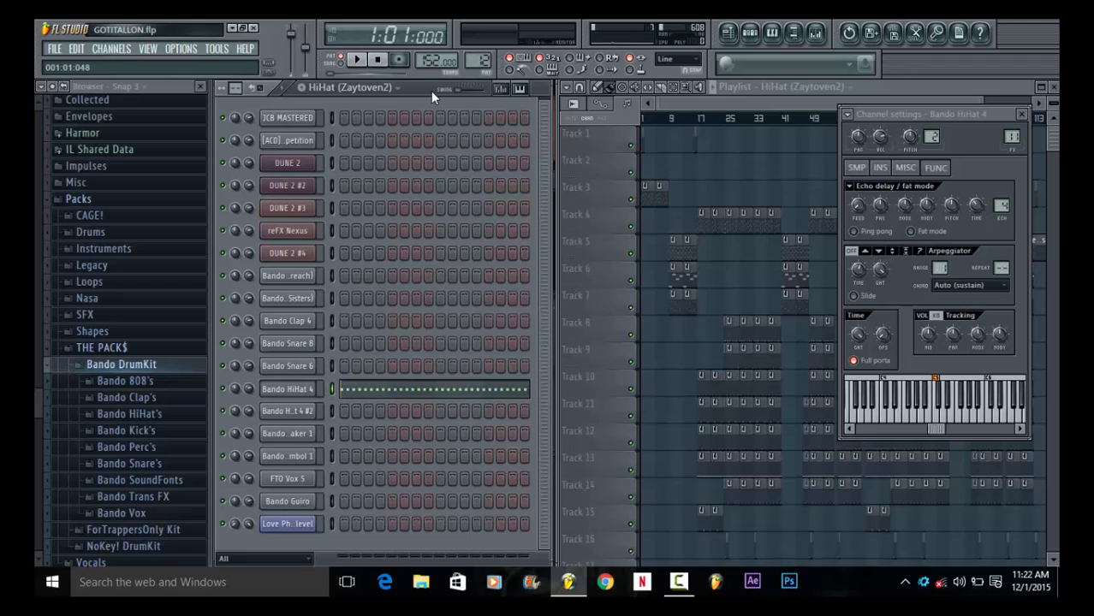
{"action": "left_click", "coordinate": [858, 167]}
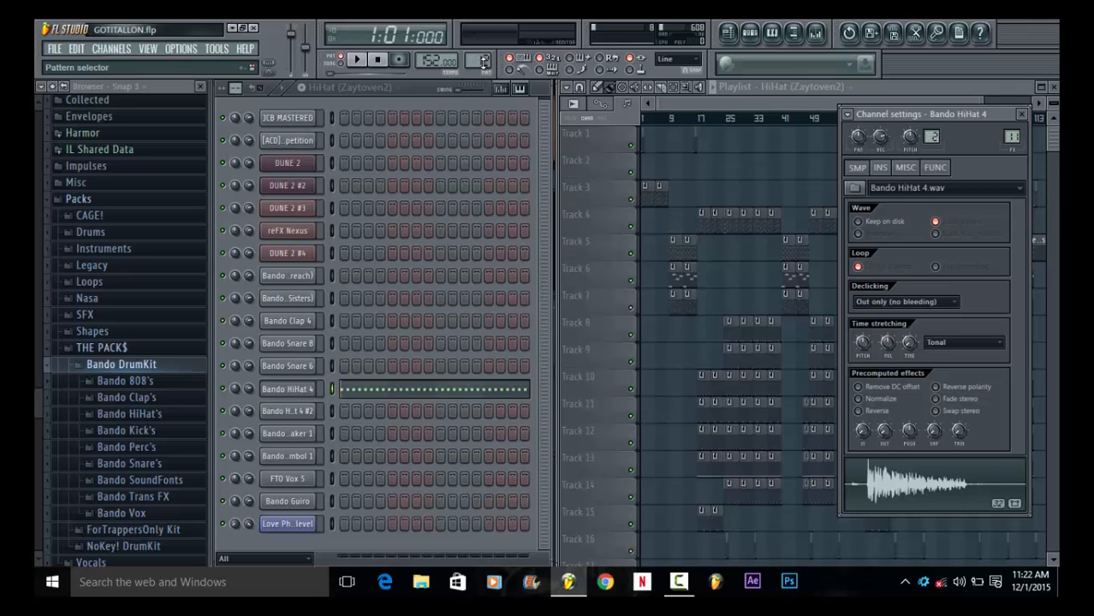
Switch to the HiHat (Zaytoven2) #2 pattern, play back its four bars of Bando HiHat 4 #2 notes in the piano roll and close it
{"action": "left_click_drag", "start_coordinate": [484, 62], "coordinate": [484, 56]}
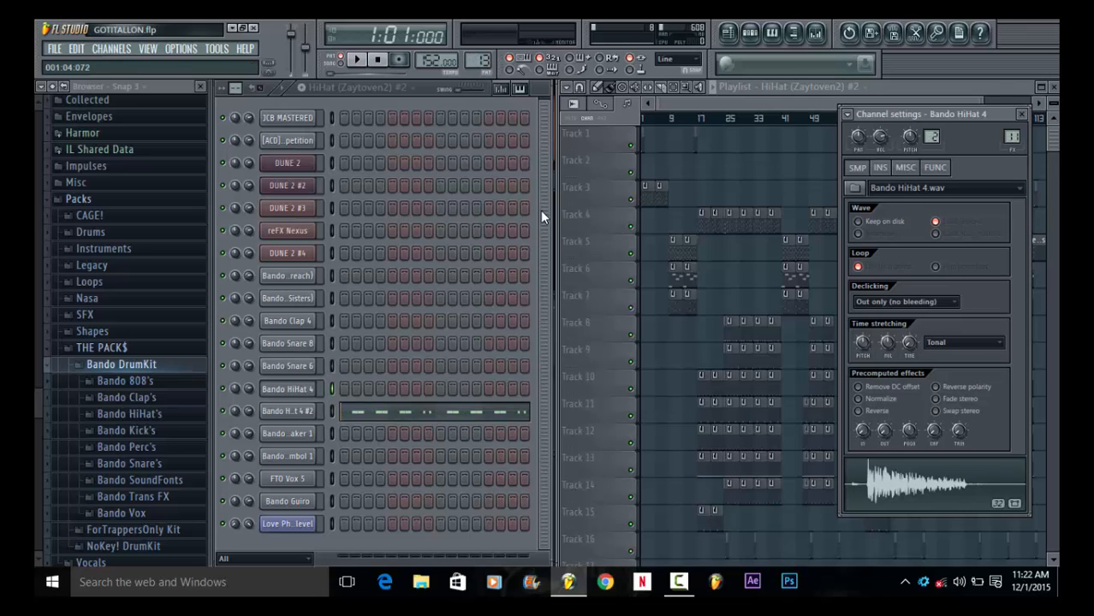
{"action": "left_click_drag", "start_coordinate": [543, 211], "coordinate": [545, 270]}
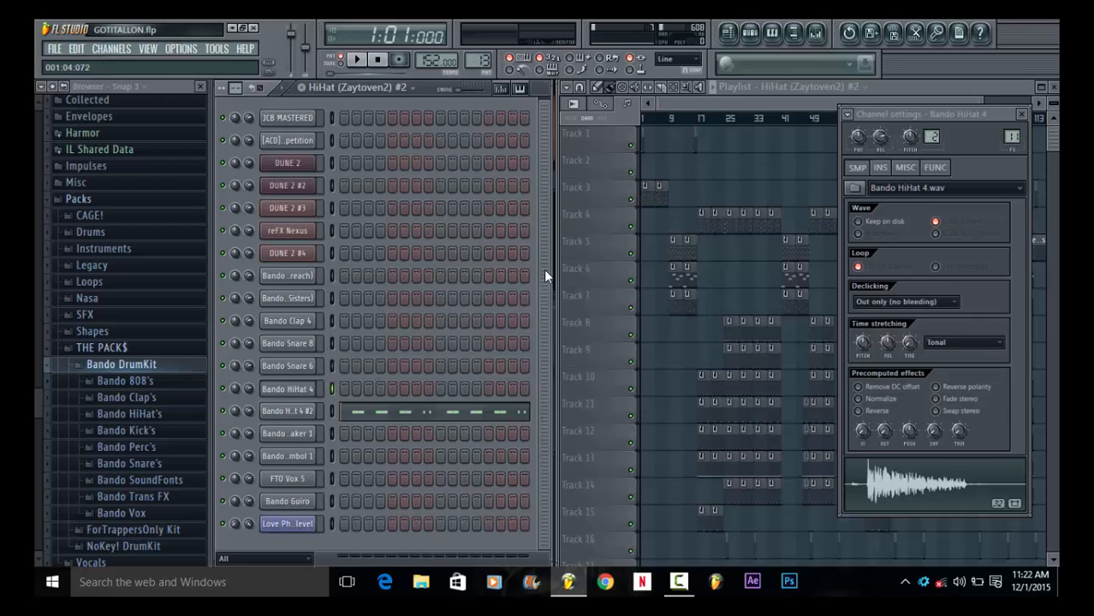
{"action": "left_click", "coordinate": [427, 412]}
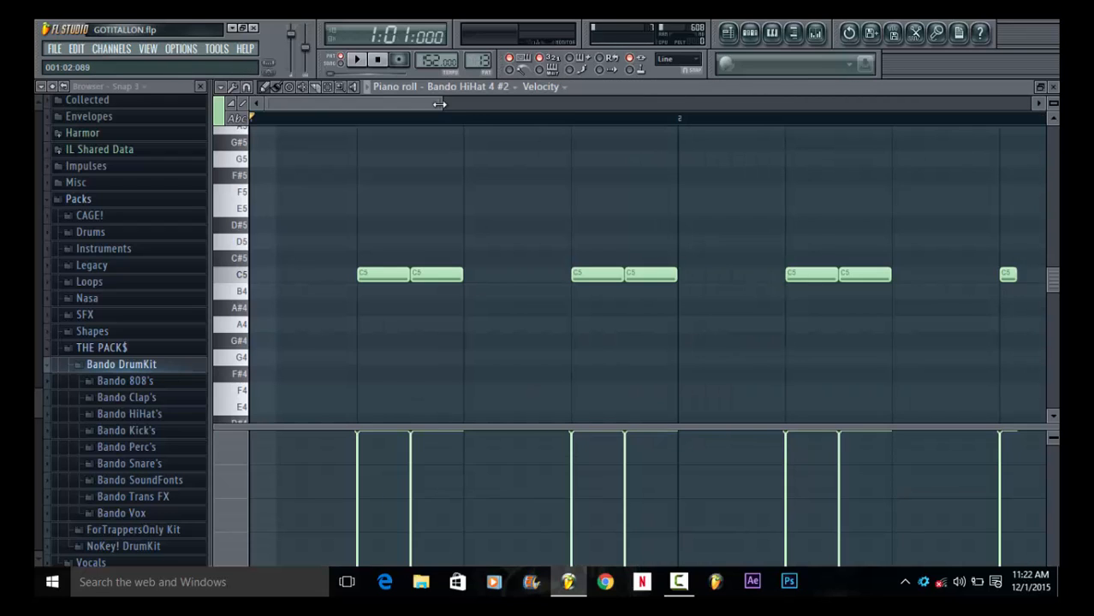
{"action": "left_click_drag", "start_coordinate": [439, 103], "coordinate": [964, 103]}
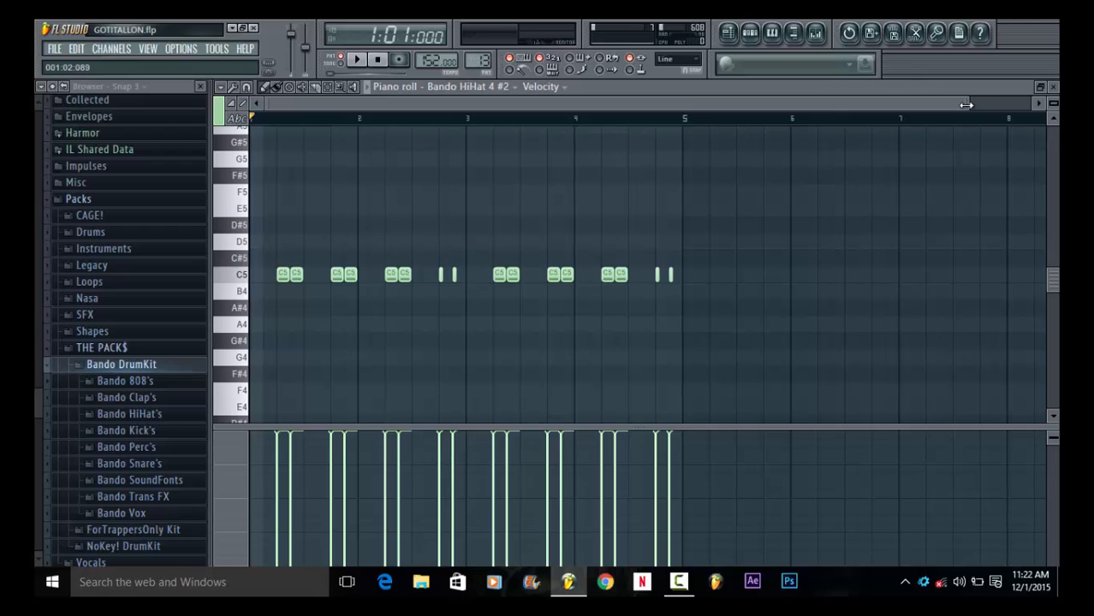
{"action": "left_click", "coordinate": [368, 87]}
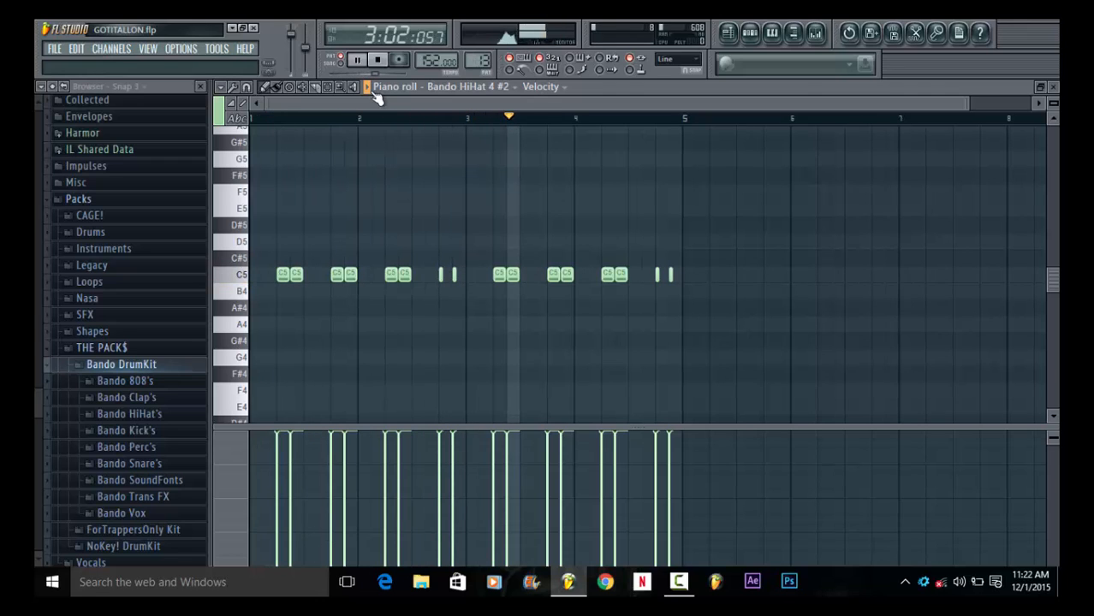
{"action": "left_click", "coordinate": [377, 60]}
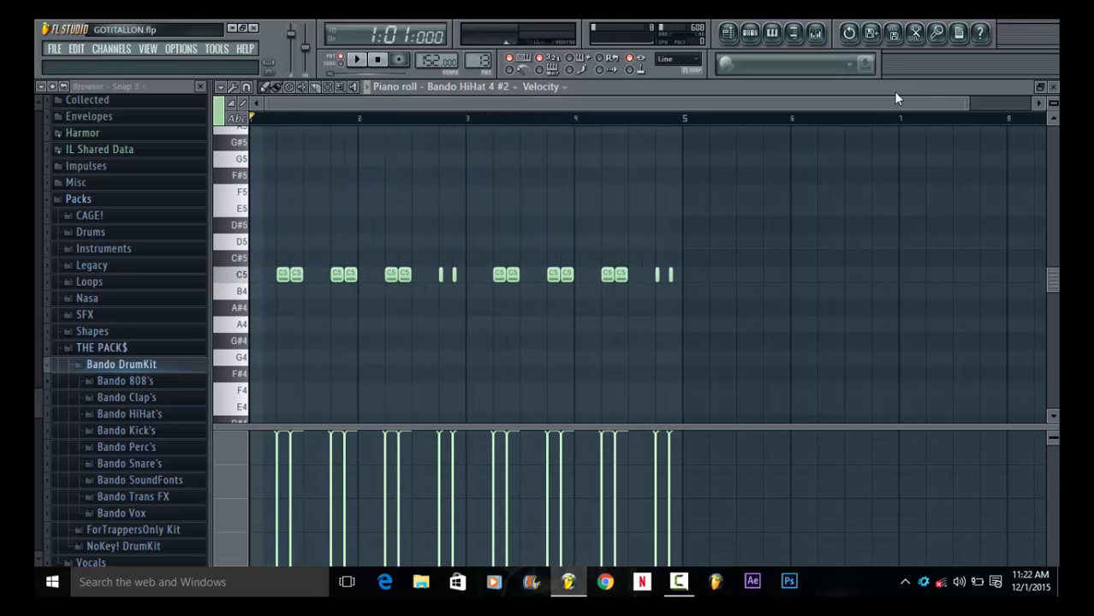
{"action": "left_click", "coordinate": [1051, 91]}
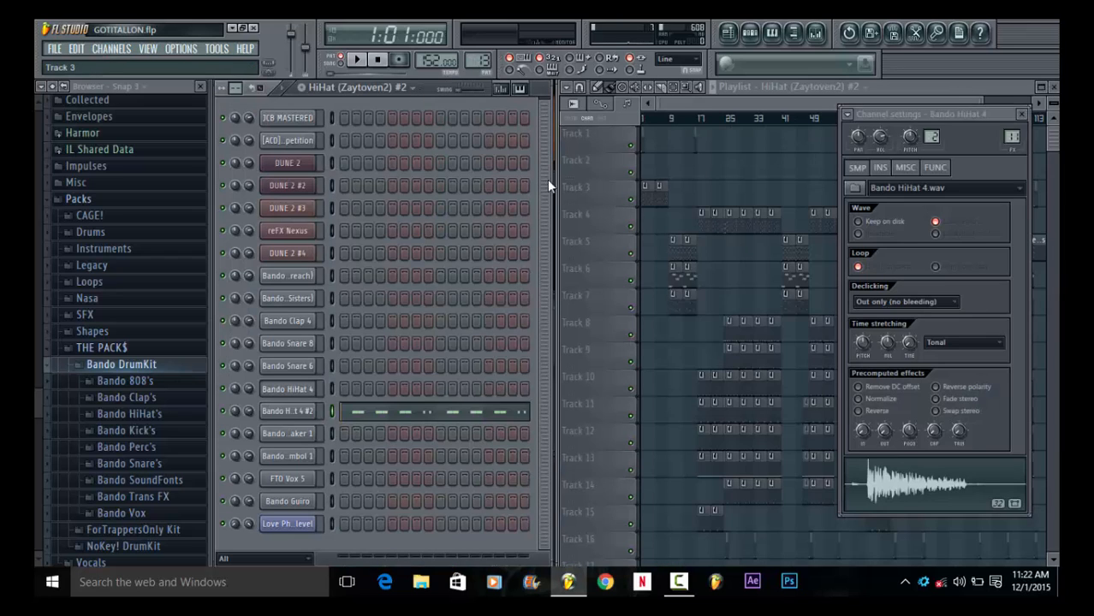
Place two short A#4 notes beneath the first pair of Bando HiHat 4 #2 hits as a demonstration and delete them
{"action": "left_click", "coordinate": [481, 415]}
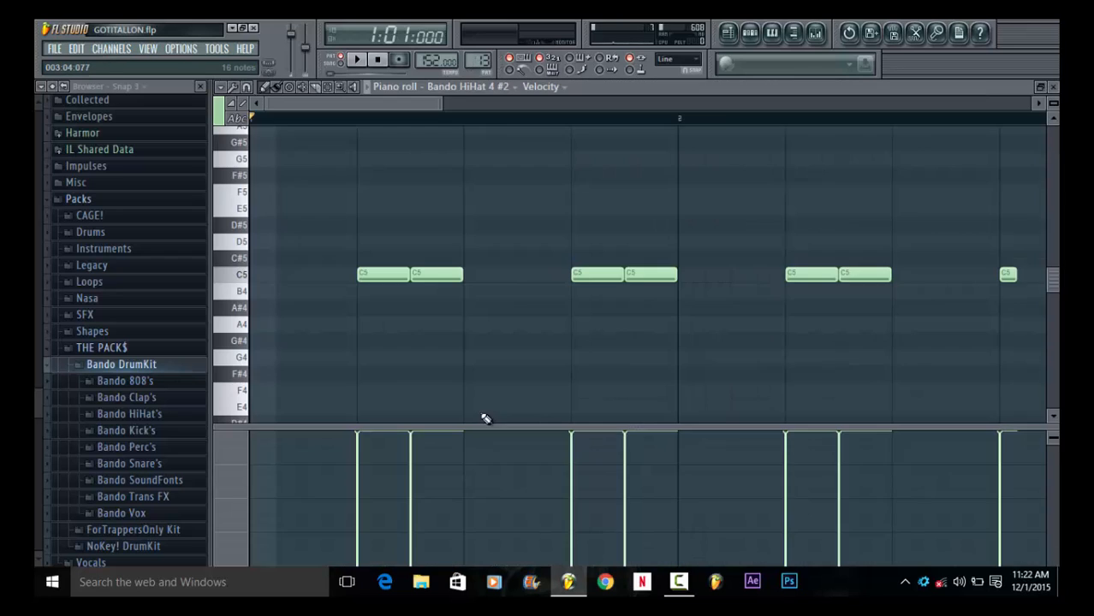
{"action": "left_click", "coordinate": [363, 308]}
{"action": "left_click", "coordinate": [416, 309]}
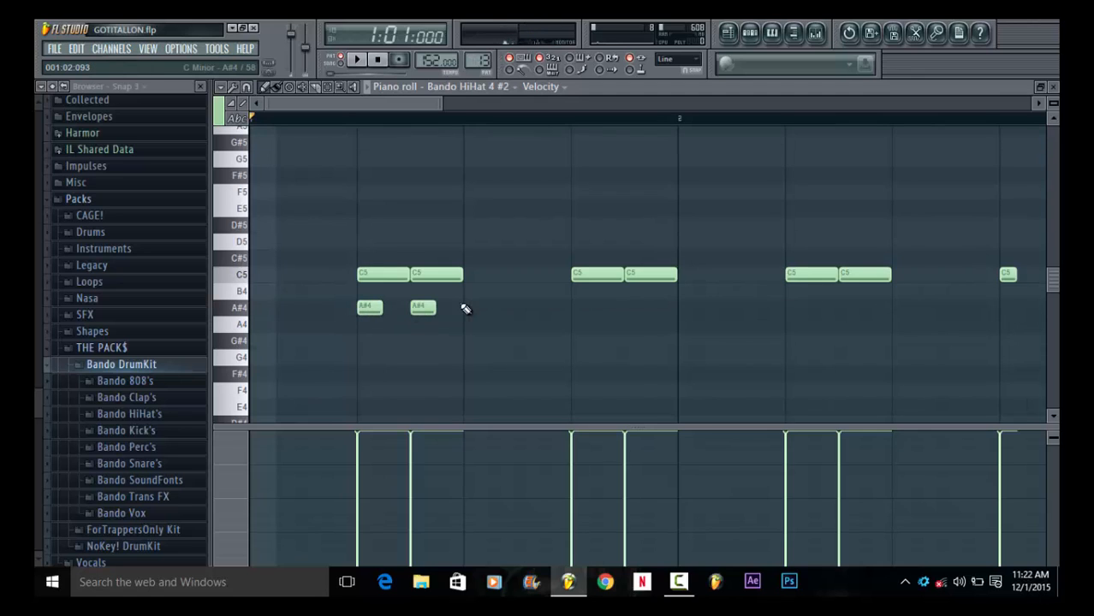
{"action": "right_click", "coordinate": [421, 308]}
{"action": "right_click", "coordinate": [370, 308]}
Try the two short hits at the end of bar 2 on E4, play back the pattern and return them to C5
{"action": "left_click_drag", "start_coordinate": [441, 101], "coordinate": [787, 147]}
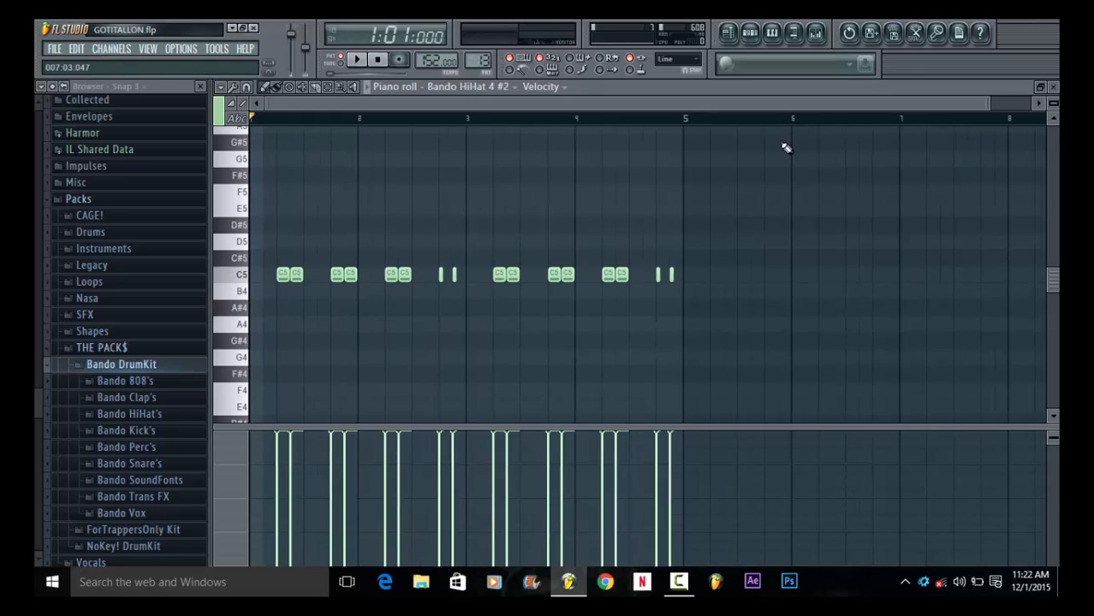
{"action": "mouse_move", "coordinate": [463, 252]}
{"action": "left_mouse_down"}
{"action": "mouse_move", "coordinate": [433, 301]}
{"action": "mouse_move", "coordinate": [432, 410]}
{"action": "left_mouse_up"}
{"action": "key", "text": "space"}
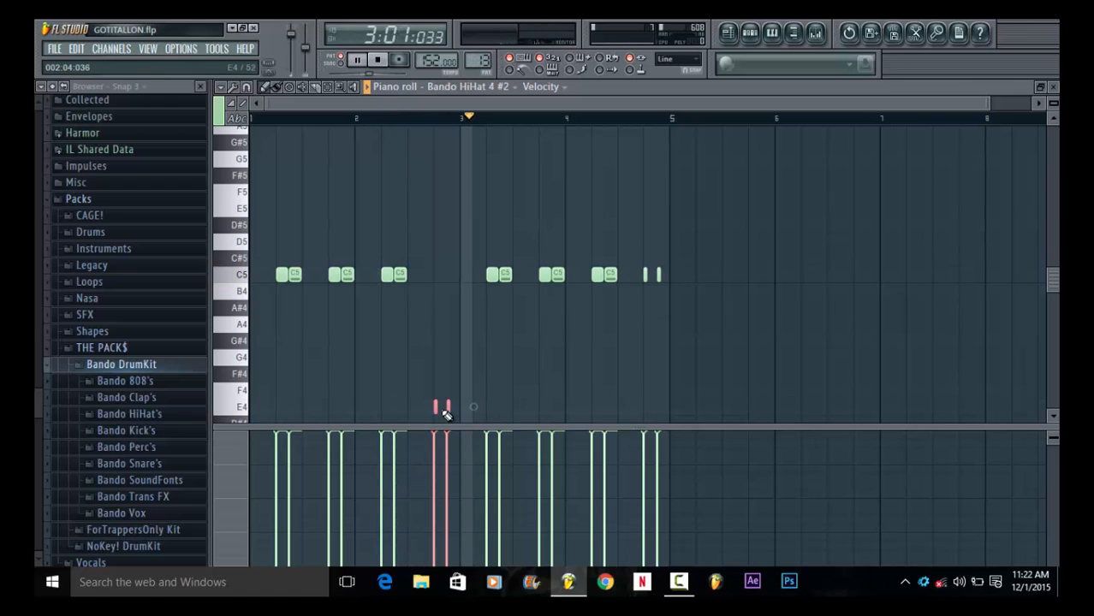
{"action": "key", "text": "space"}
{"action": "left_click_drag", "start_coordinate": [439, 407], "coordinate": [434, 276]}
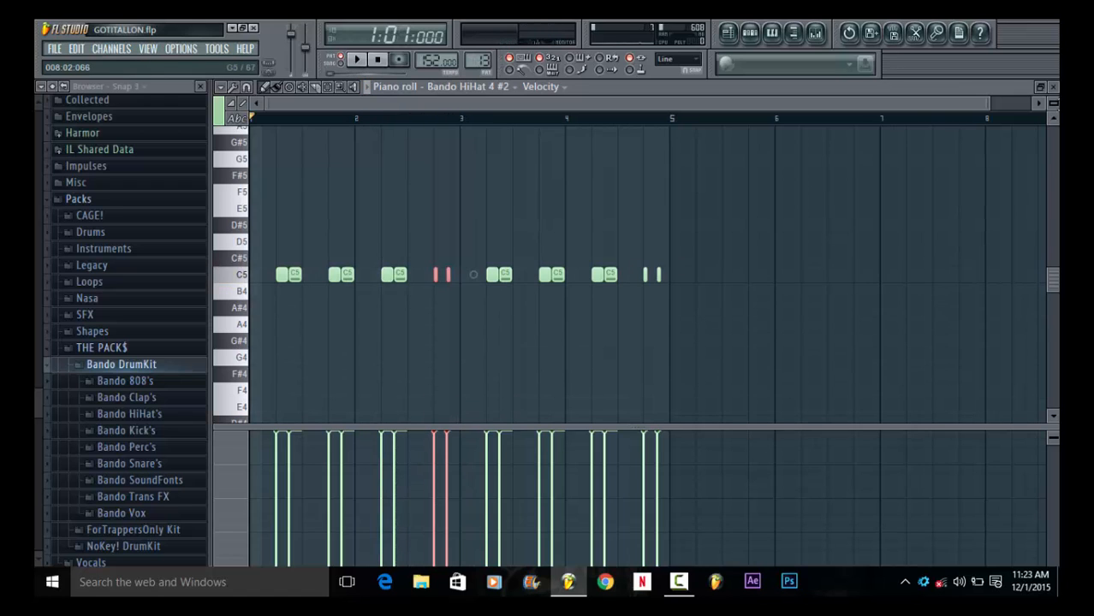
Review the Bando Shaker 1 notes of the Perc (Zay-3) pattern in the piano roll and play the pattern back
{"action": "left_click", "coordinate": [1052, 87]}
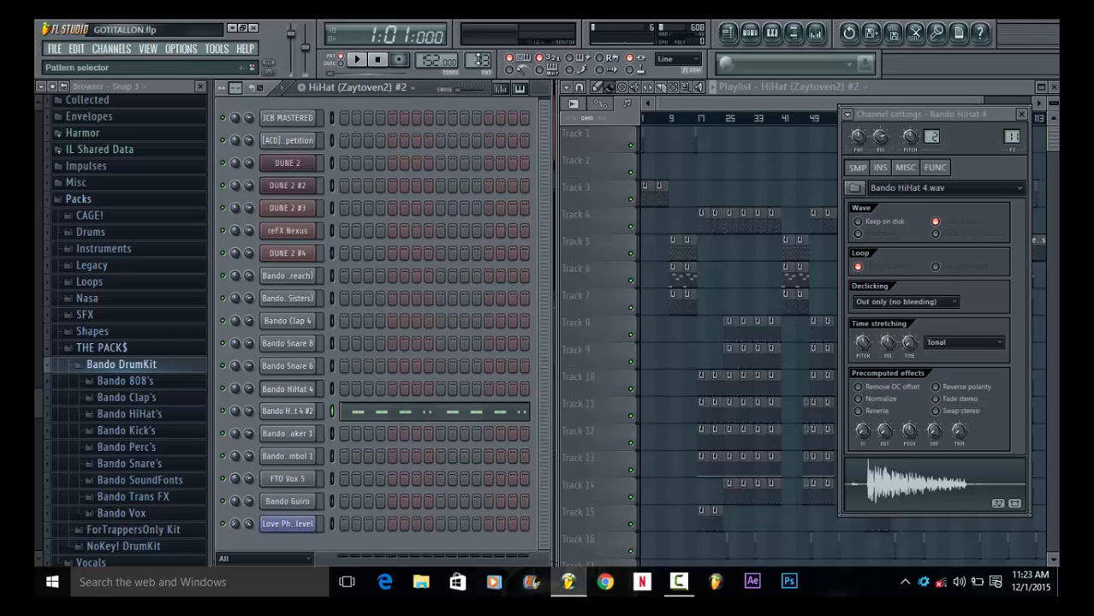
{"action": "left_click_drag", "start_coordinate": [478, 63], "coordinate": [477, 57]}
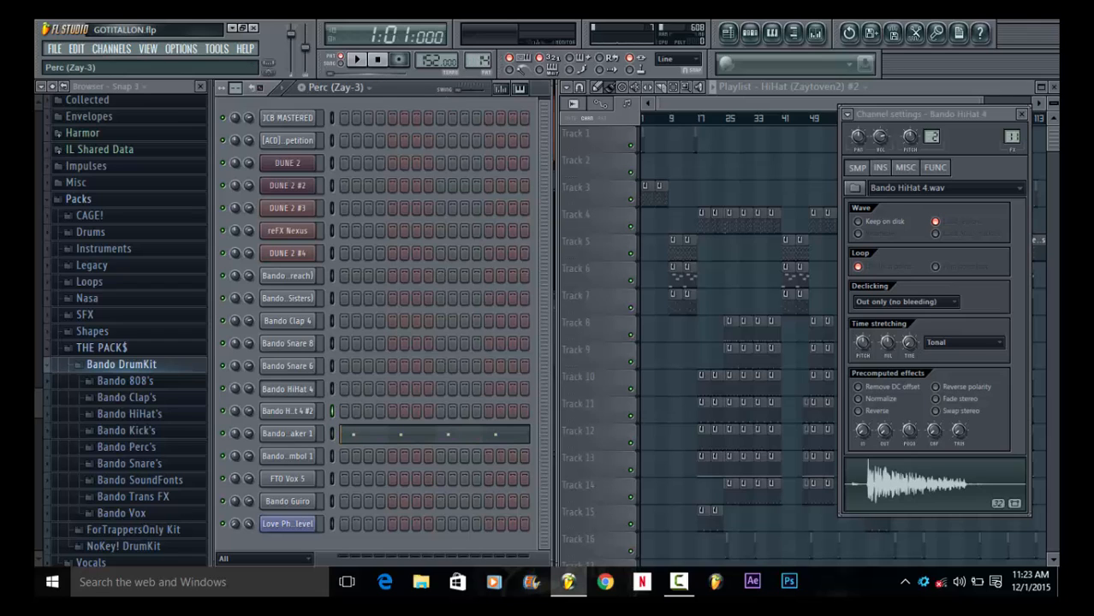
{"action": "left_click", "coordinate": [446, 437]}
{"action": "left_click_drag", "start_coordinate": [439, 103], "coordinate": [1033, 107]}
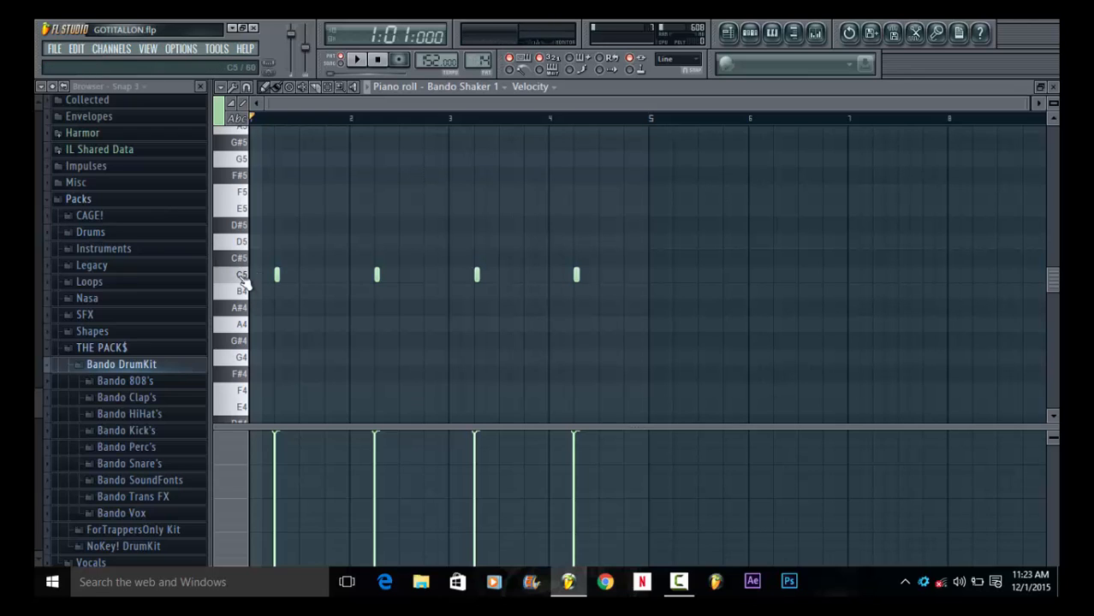
{"action": "right_click", "coordinate": [275, 275]}
{"action": "left_click", "coordinate": [276, 275]}
{"action": "left_click", "coordinate": [374, 91]}
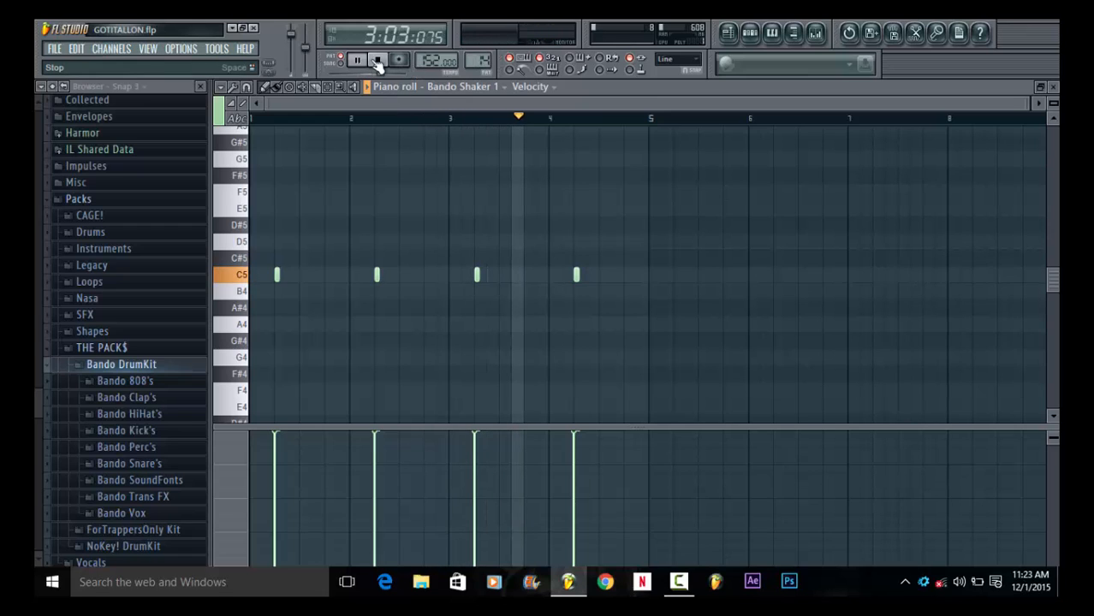
{"action": "left_click", "coordinate": [378, 60]}
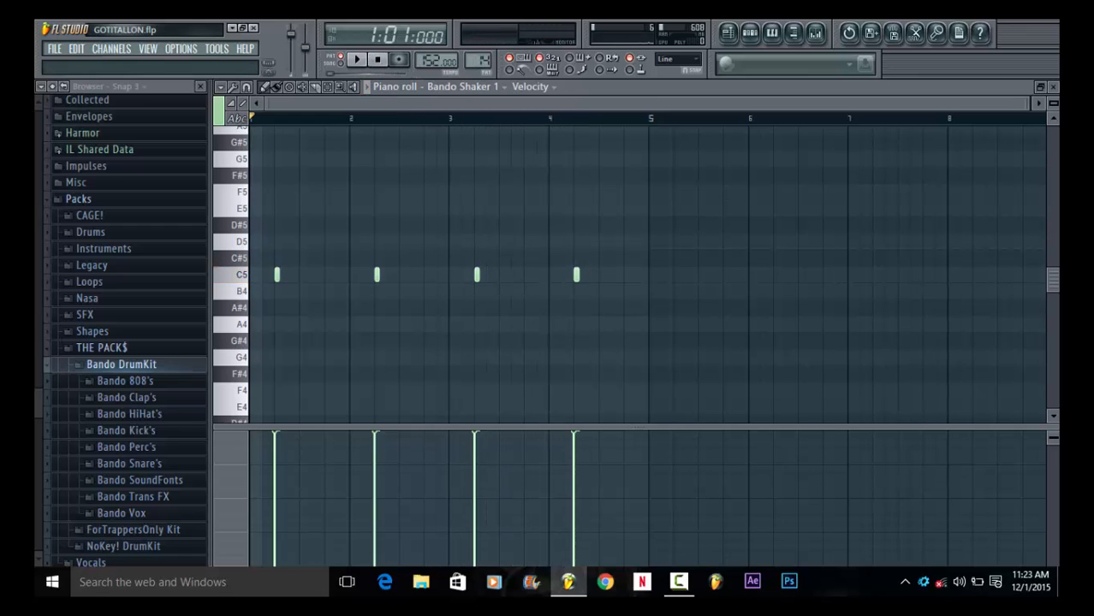
{"action": "left_click", "coordinate": [1053, 87]}
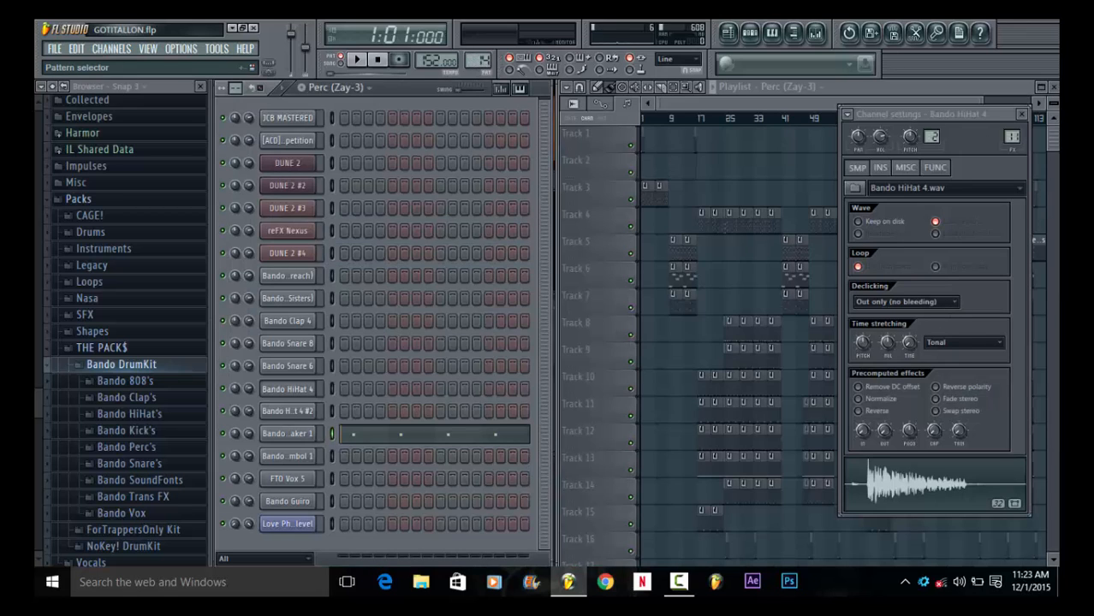
Examine the Bando Cymbol 1 notes of the Cym (OG-Trap) #2 pattern in the piano roll and audition the sound
{"action": "left_click_drag", "start_coordinate": [476, 63], "coordinate": [476, 55]}
{"action": "left_click", "coordinate": [356, 453]}
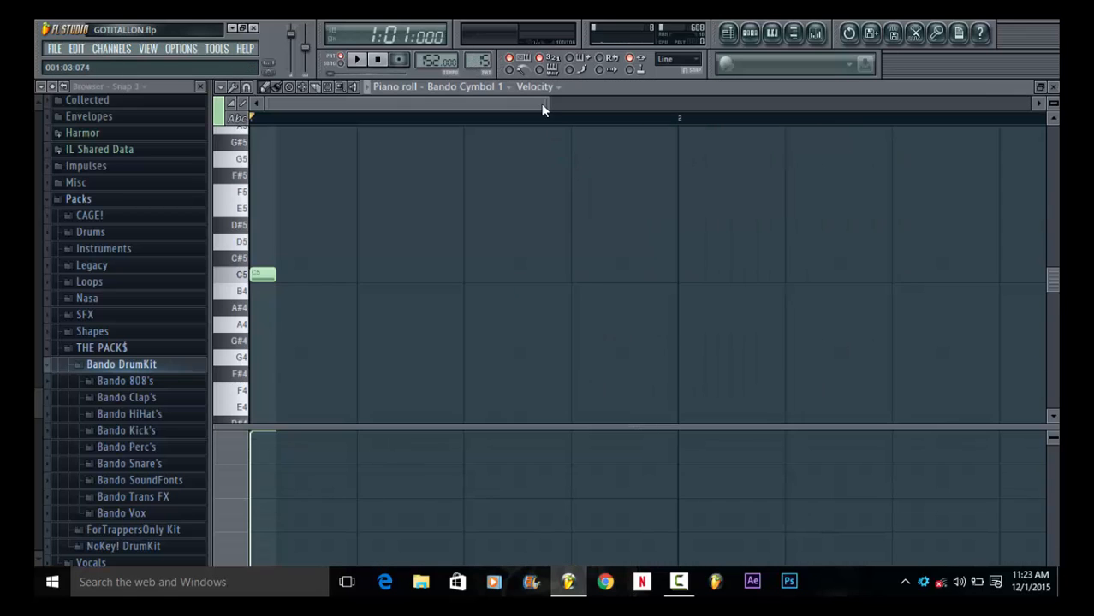
{"action": "left_click_drag", "start_coordinate": [544, 104], "coordinate": [929, 101]}
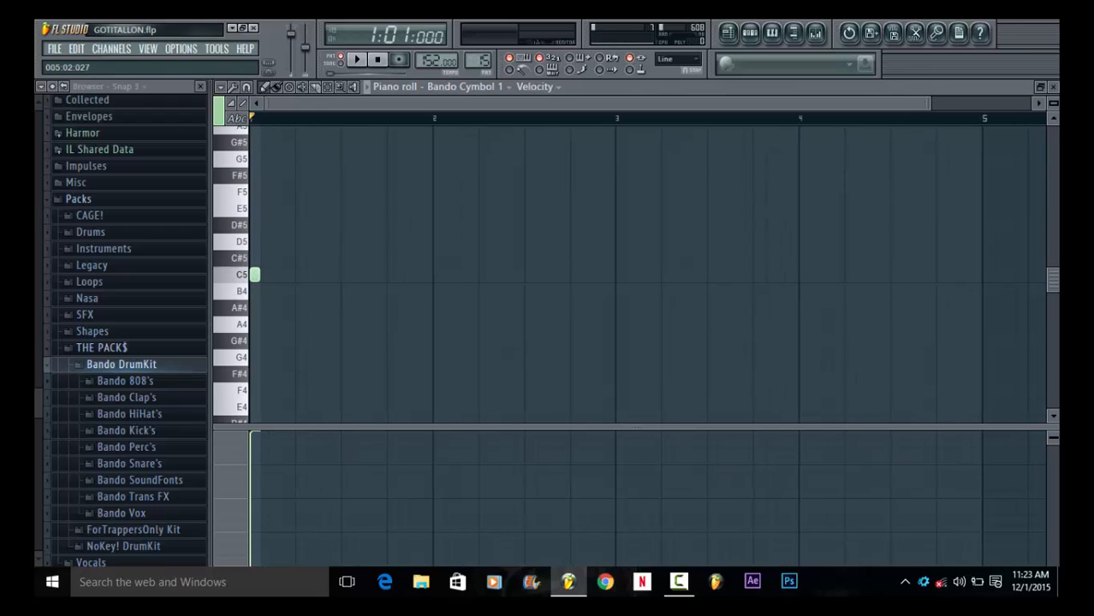
{"action": "scroll", "coordinate": [1049, 275], "scroll_direction": "up", "scroll_amount": 2}
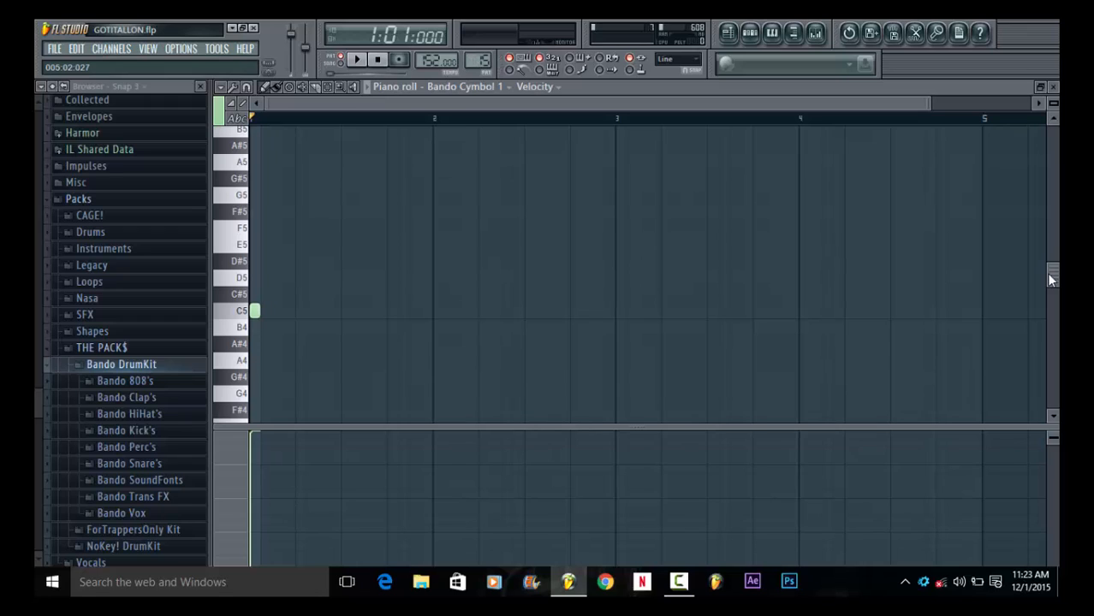
{"action": "key", "text": "q"}
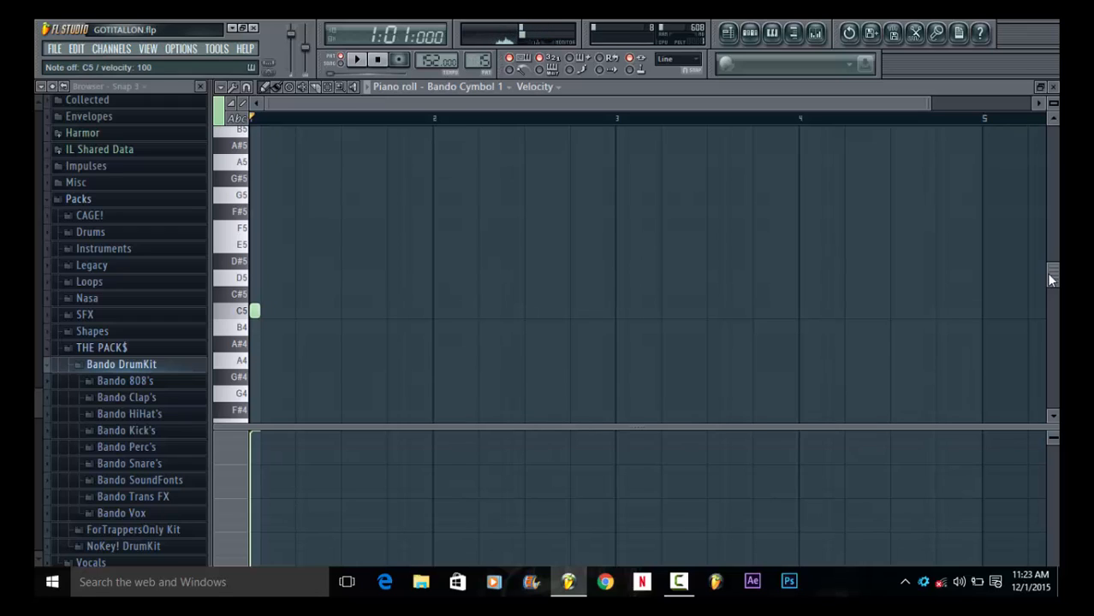
{"action": "left_click", "coordinate": [1052, 87]}
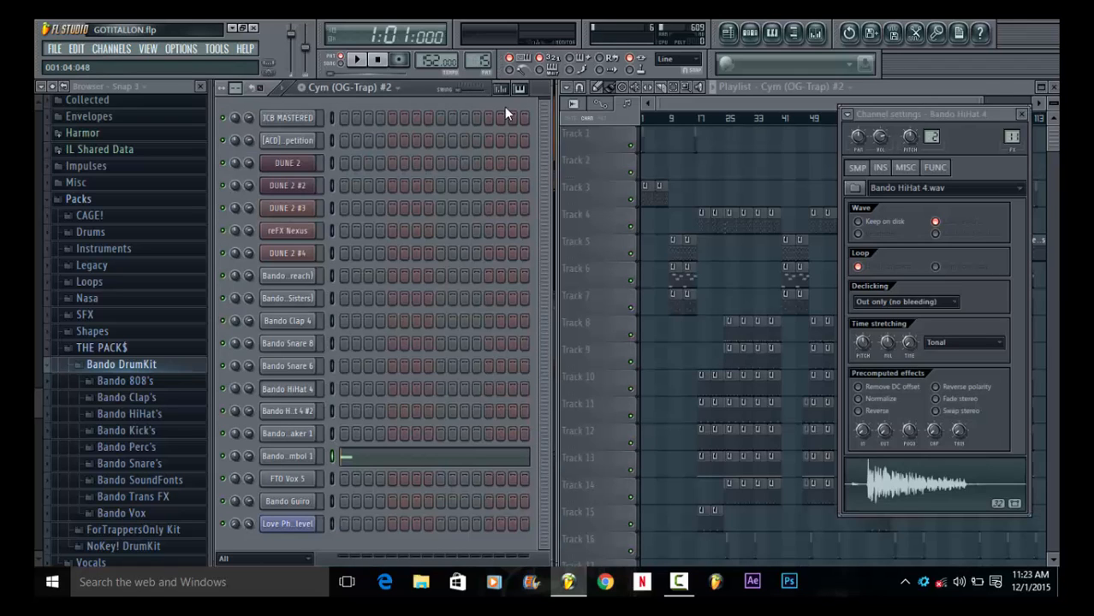
Review the FTO Vox 5 notes of the Vox (OG-Breath) pattern in the piano roll and play the pattern back
{"action": "scroll", "coordinate": [476, 61], "scroll_direction": "up", "scroll_amount": 1}
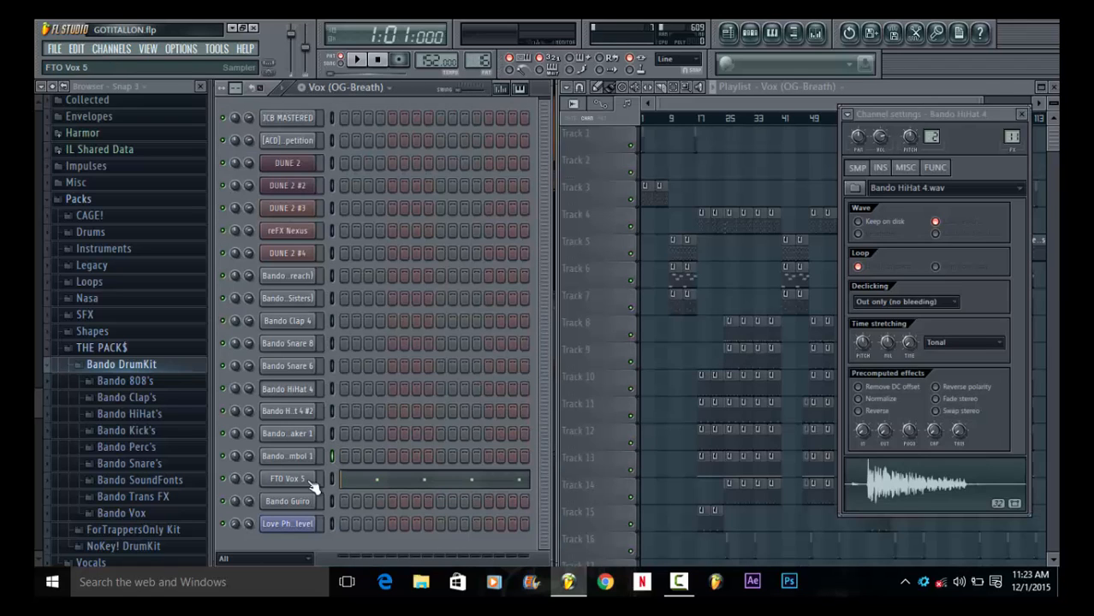
{"action": "left_click", "coordinate": [374, 485]}
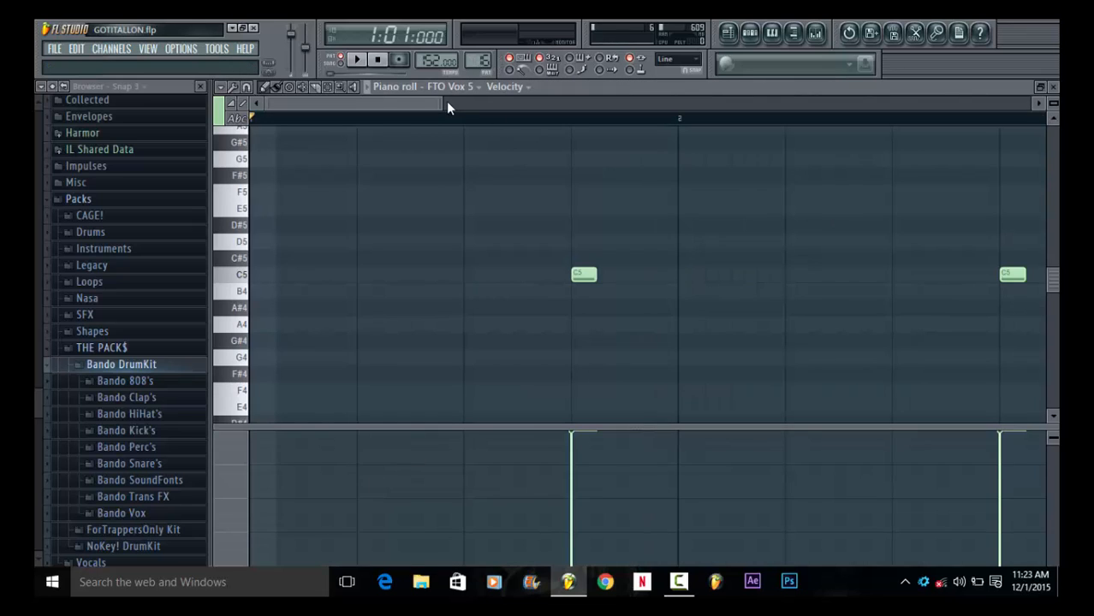
{"action": "left_click_drag", "start_coordinate": [443, 104], "coordinate": [911, 104]}
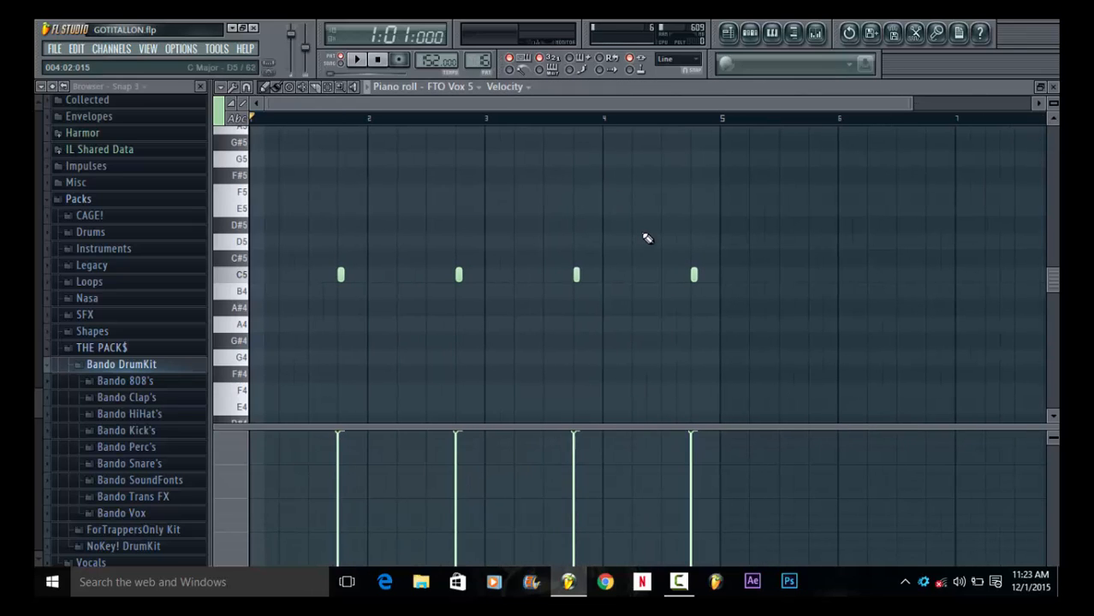
{"action": "key", "text": "space"}
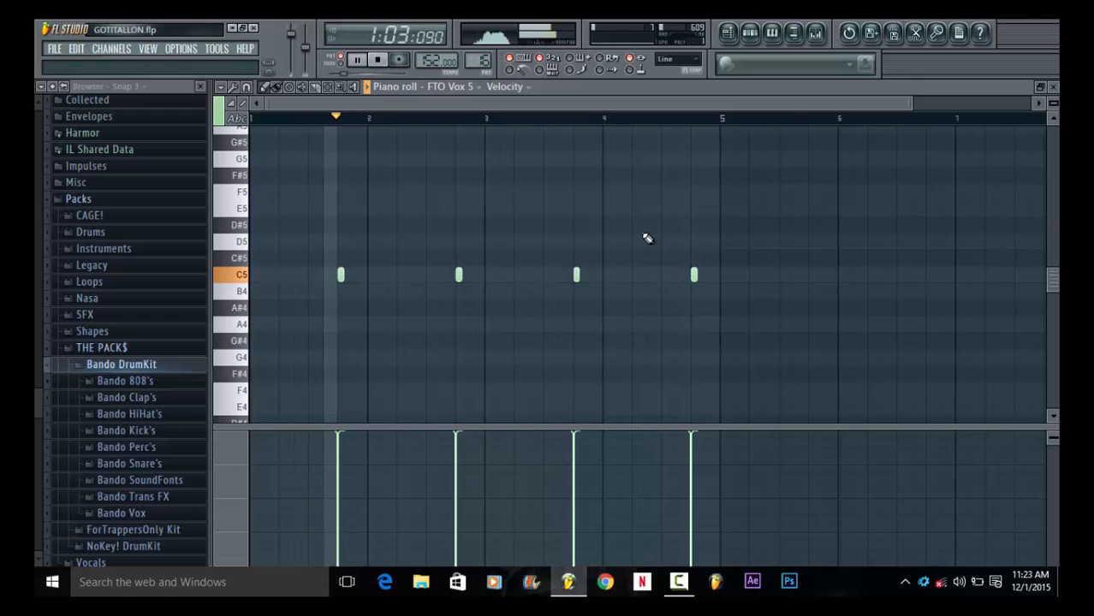
{"action": "key", "text": "space"}
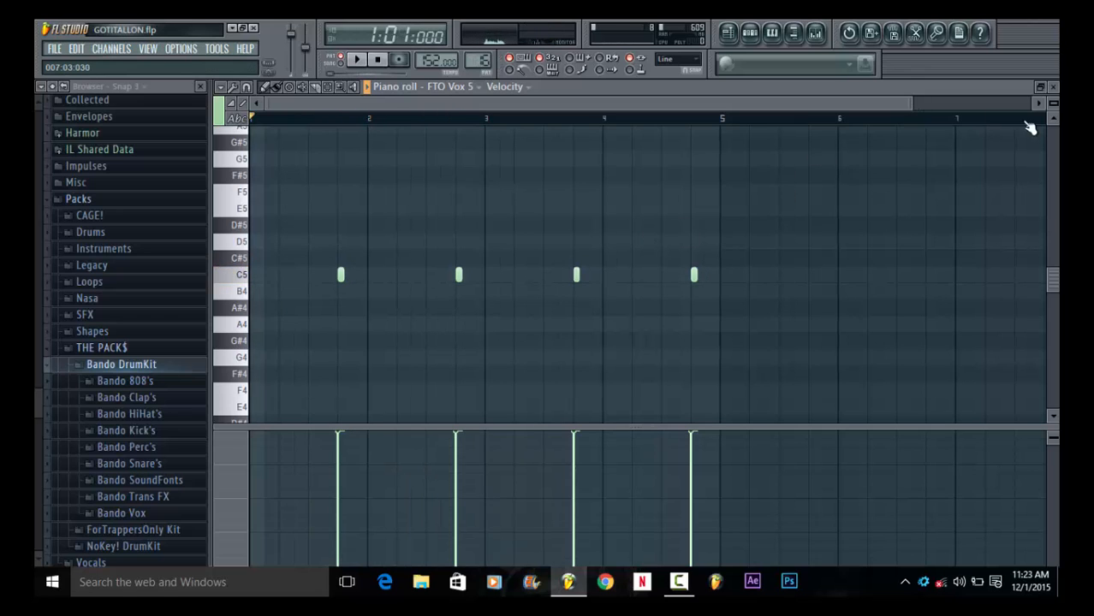
{"action": "left_click", "coordinate": [1052, 86]}
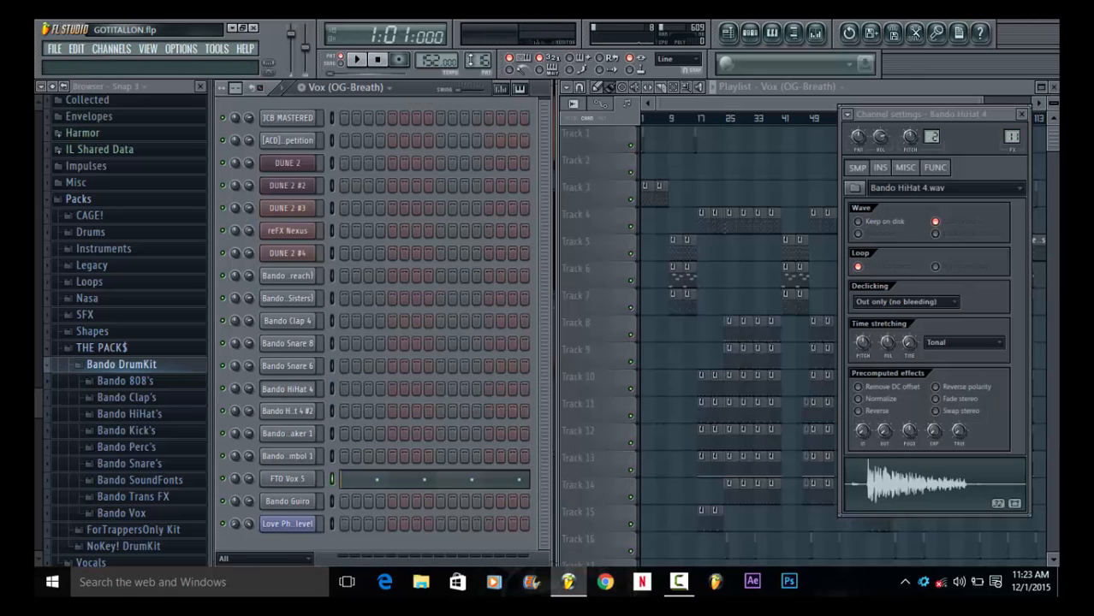
Audition the Bando Guiro sample and play its notes in the Perc (Pimp) pattern in the piano roll
{"action": "scroll", "coordinate": [482, 62], "scroll_direction": "up", "scroll_amount": 1}
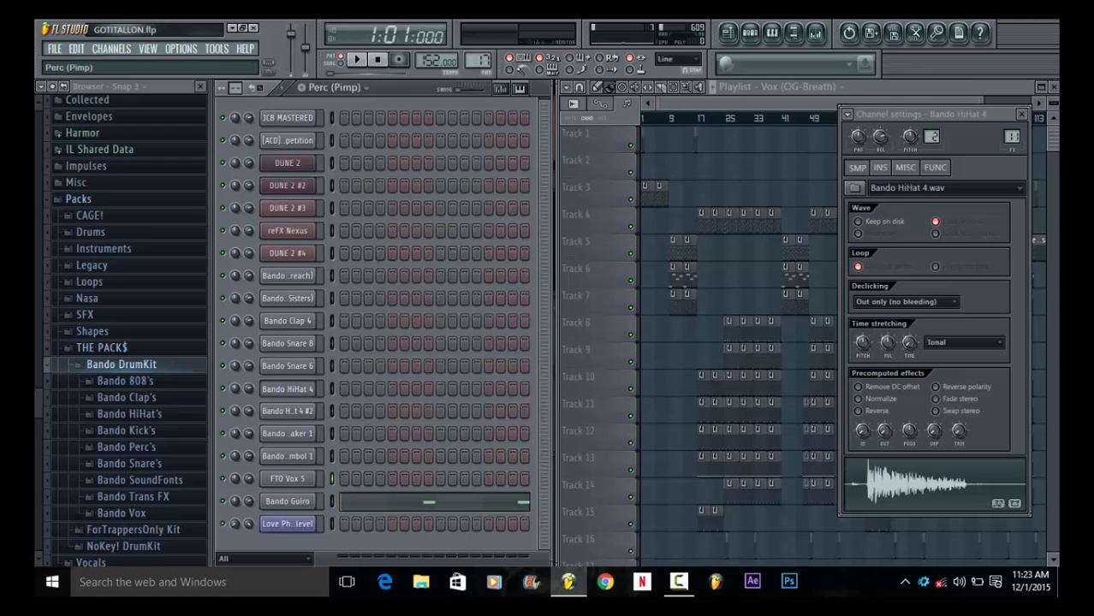
{"action": "left_click", "coordinate": [307, 501]}
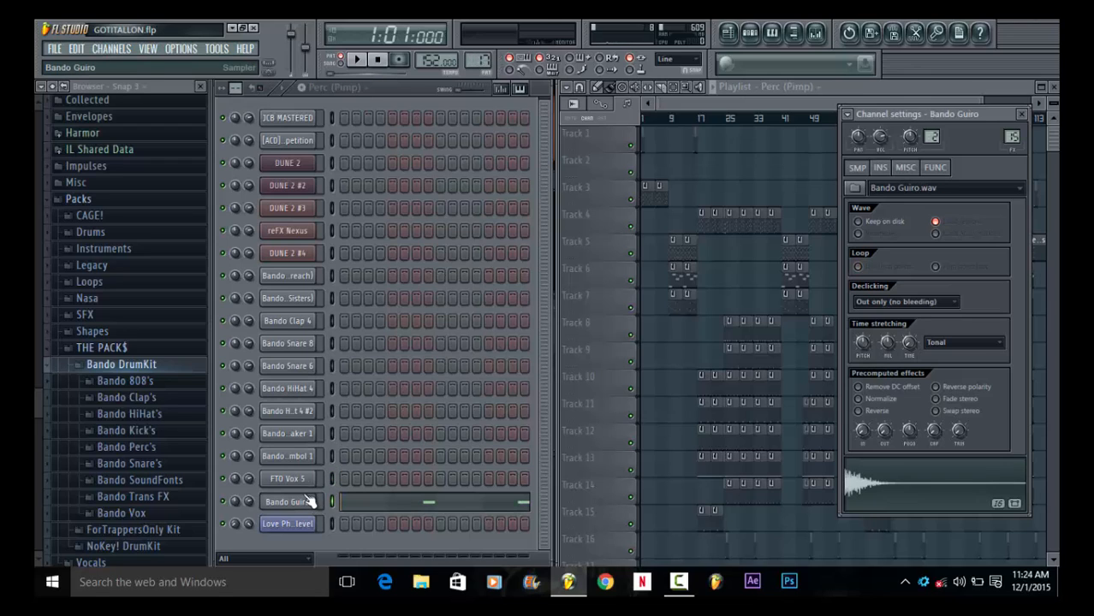
{"action": "left_click", "coordinate": [310, 502]}
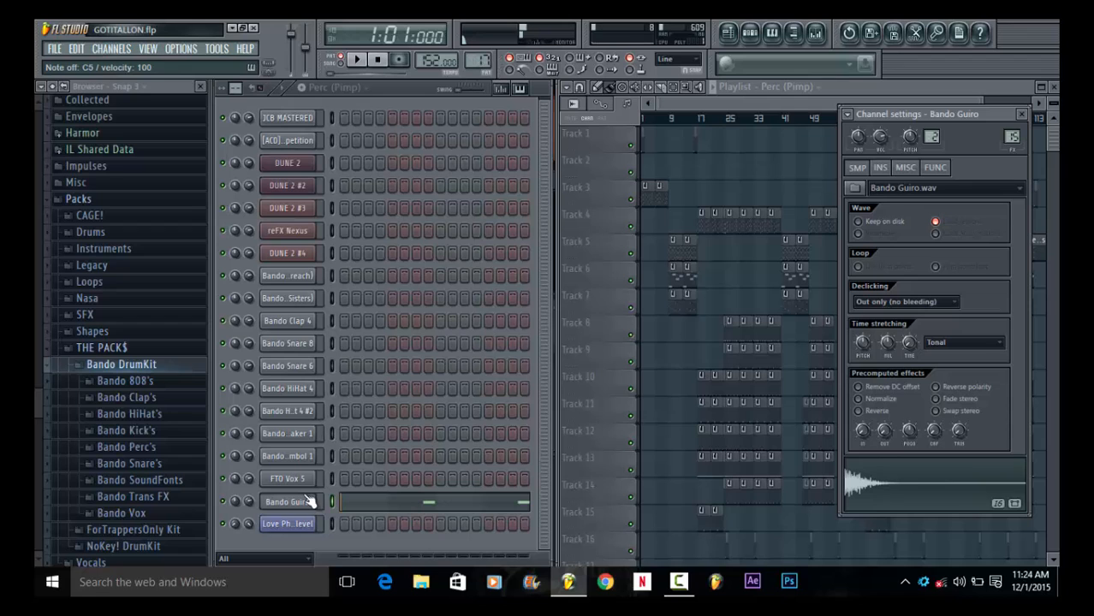
{"action": "left_click", "coordinate": [370, 506]}
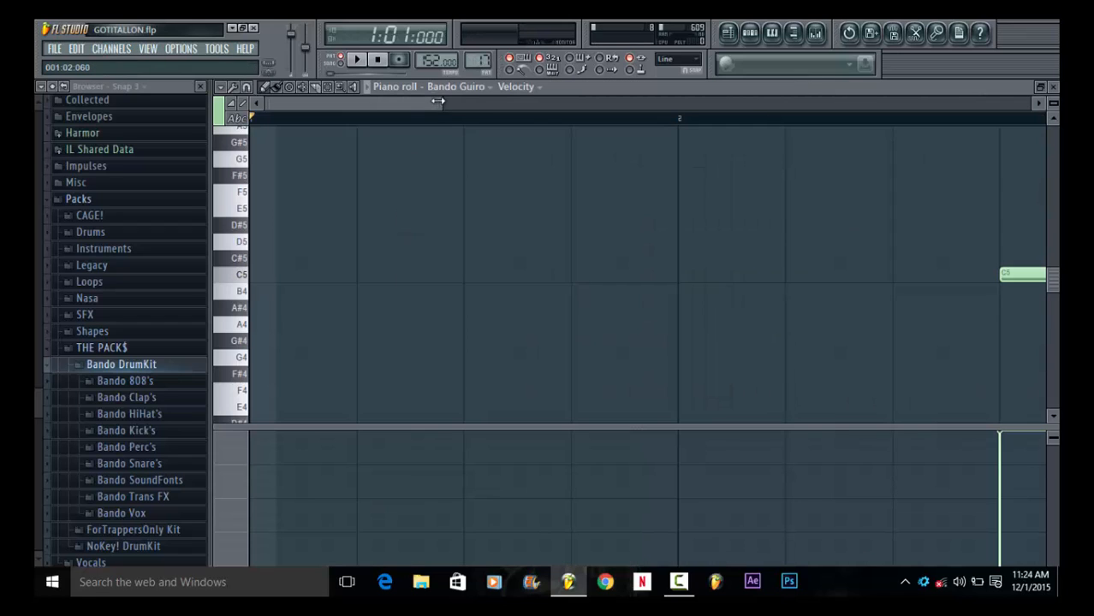
{"action": "left_click_drag", "start_coordinate": [438, 101], "coordinate": [978, 103]}
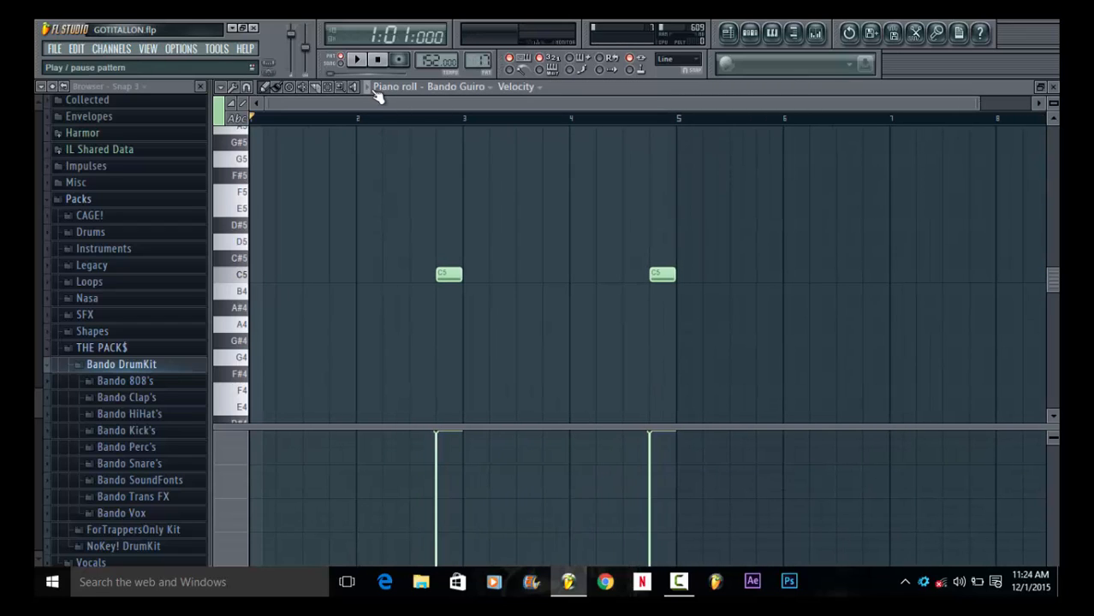
{"action": "key", "text": "space"}
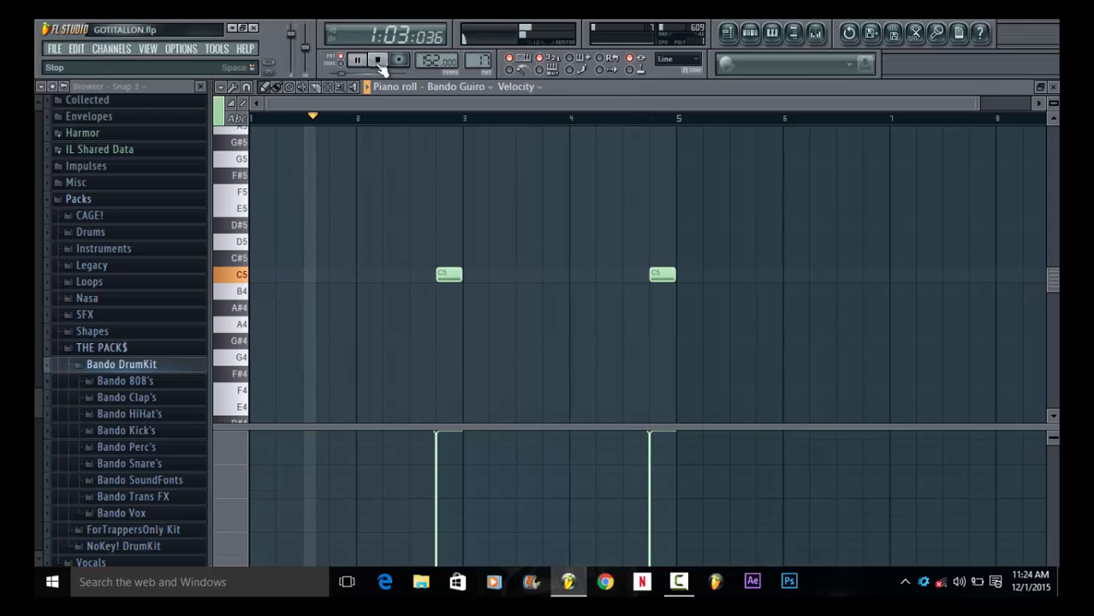
{"action": "key", "text": "space"}
{"action": "left_click", "coordinate": [1052, 87]}
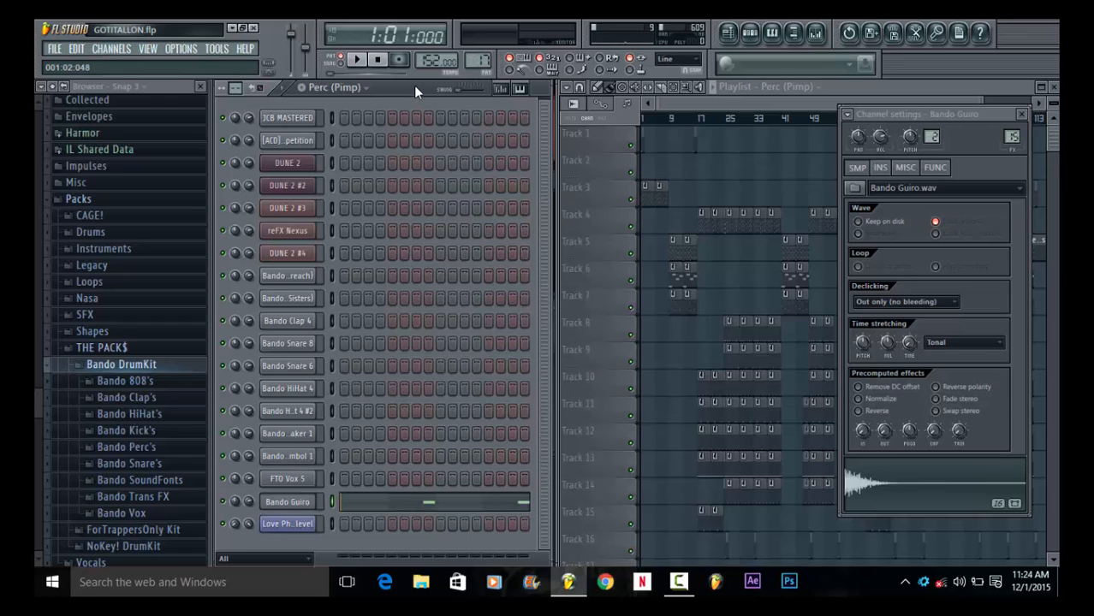
Open the mixer and select all channels in the channel rack
{"action": "left_click", "coordinate": [815, 33]}
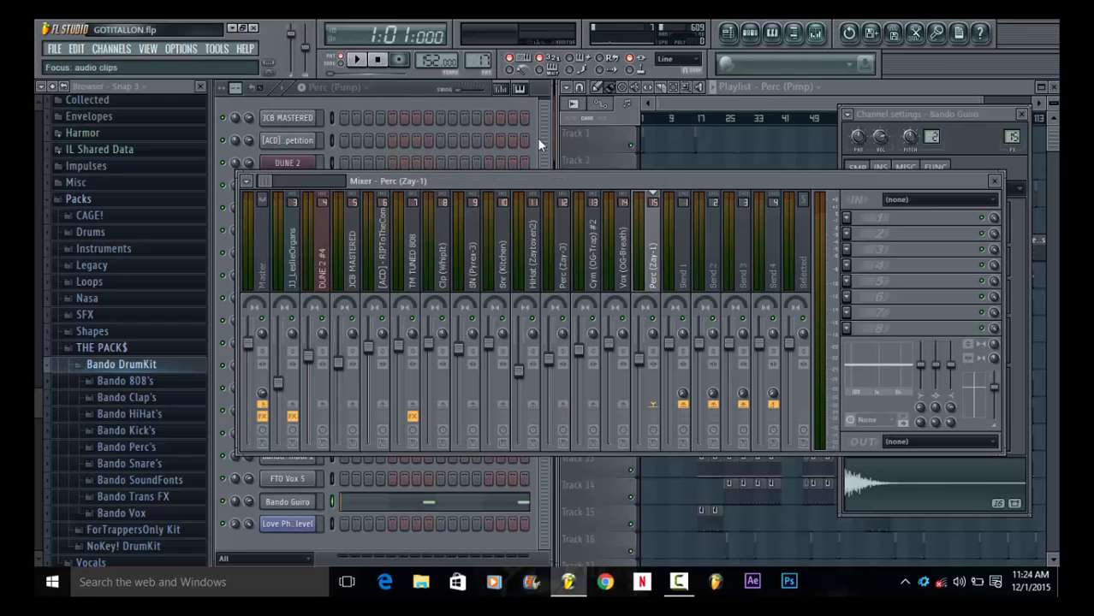
{"action": "left_click", "coordinate": [399, 86]}
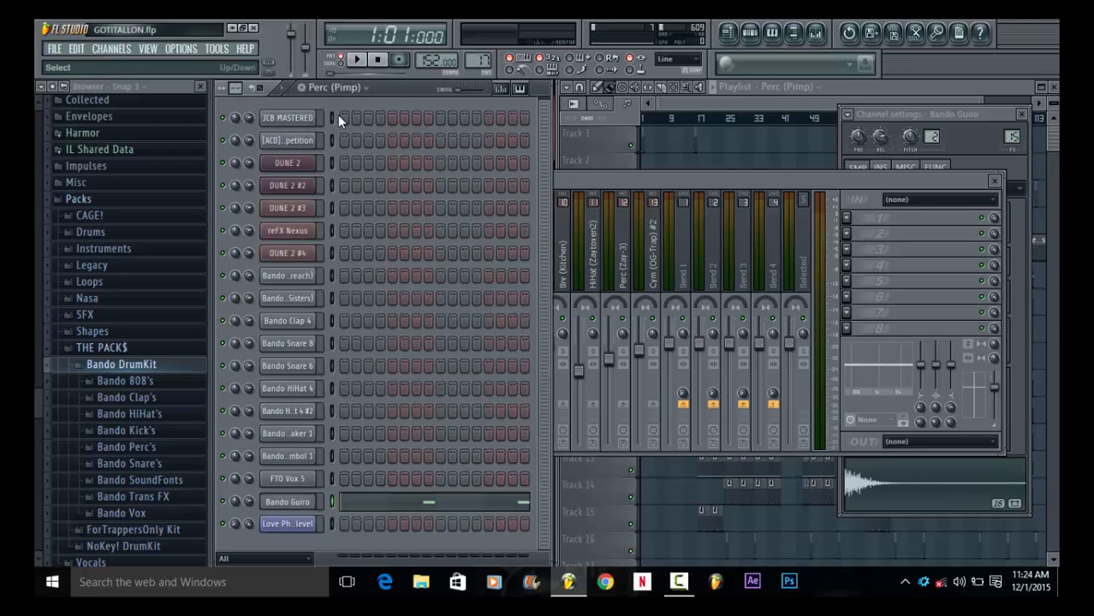
{"action": "left_click", "coordinate": [612, 175]}
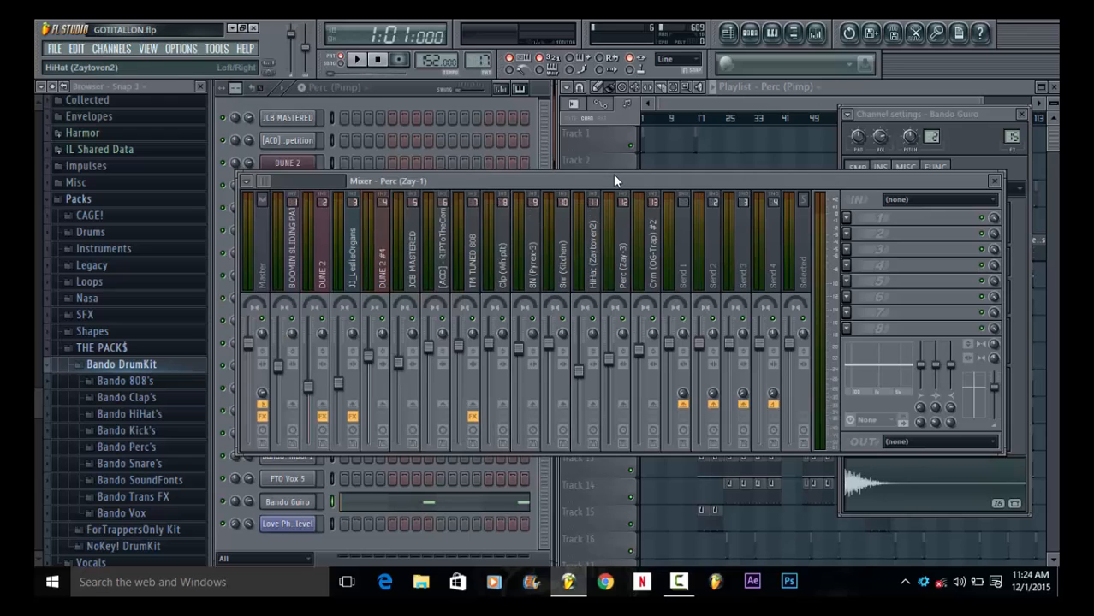
{"action": "left_click", "coordinate": [429, 87]}
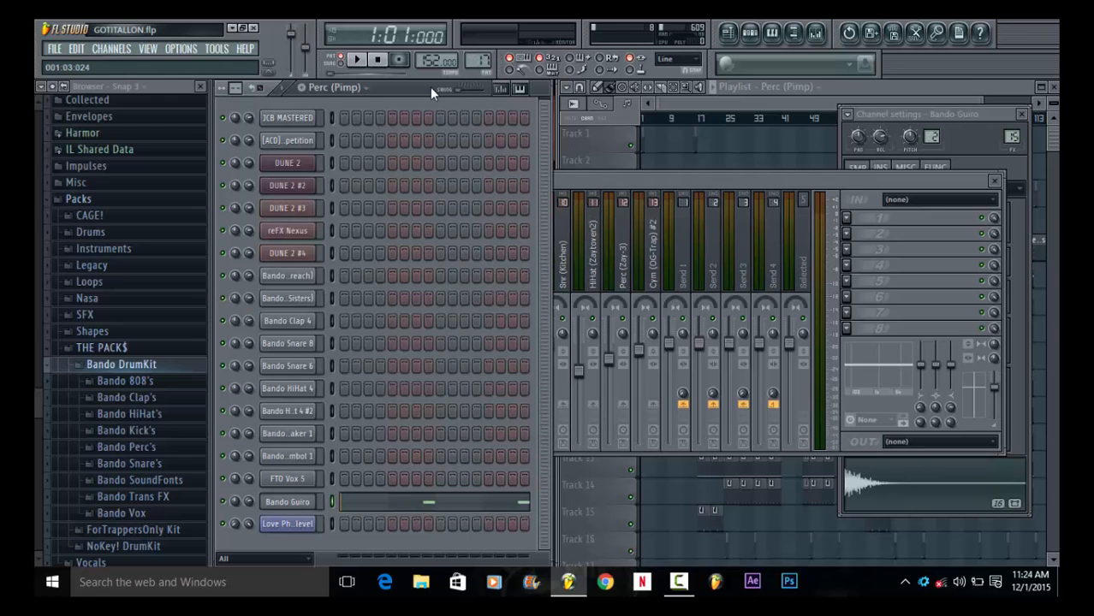
{"action": "right_click", "coordinate": [332, 117]}
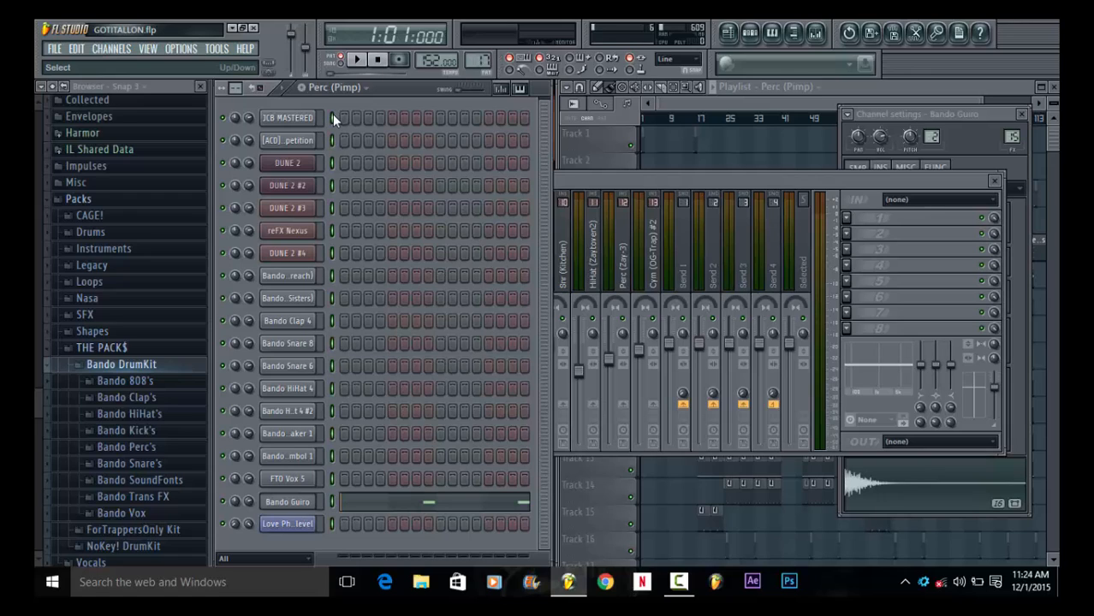
Select mixer track Insert 16 and examine its options for linking the selected channels, then compare the mixer tracks with the channel rack
{"action": "left_click", "coordinate": [639, 182]}
{"action": "left_click_drag", "start_coordinate": [269, 179], "coordinate": [275, 181]}
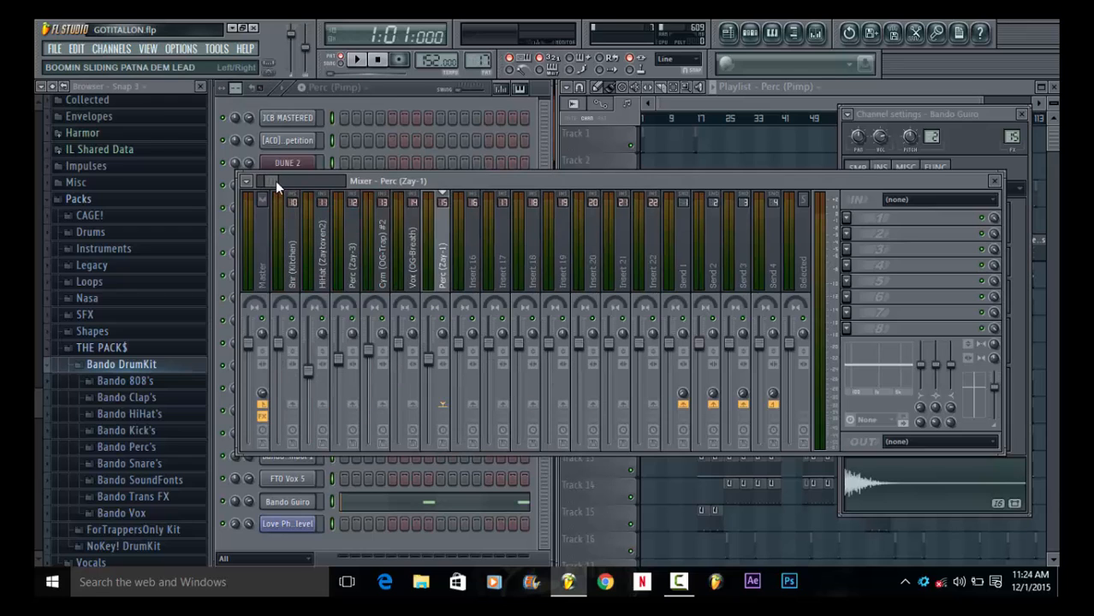
{"action": "left_click", "coordinate": [445, 267]}
{"action": "right_click", "coordinate": [443, 266]}
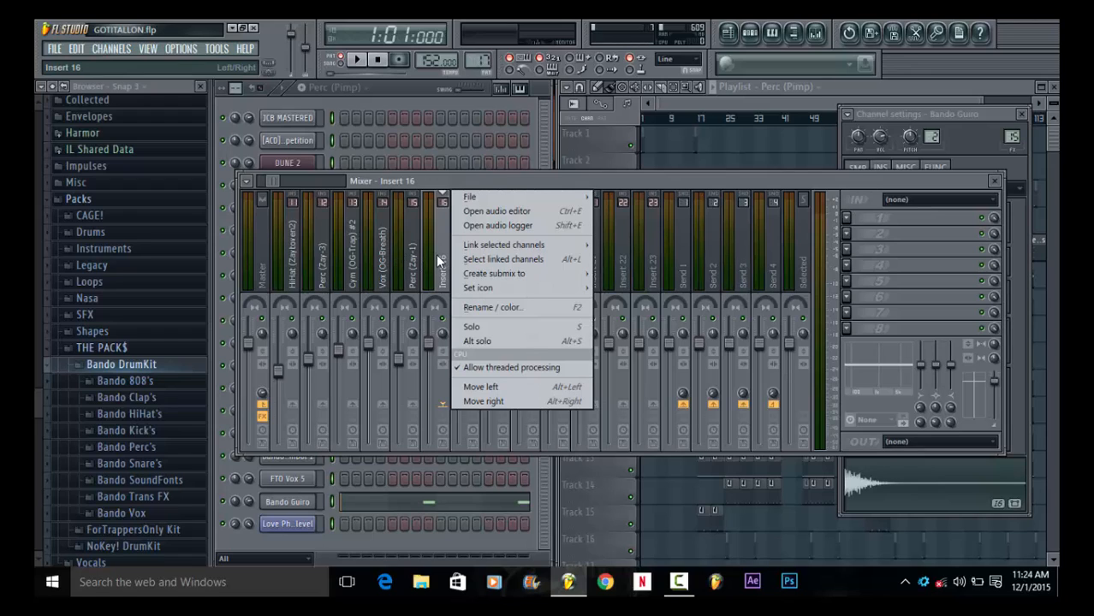
{"action": "mouse_move", "coordinate": [530, 246]}
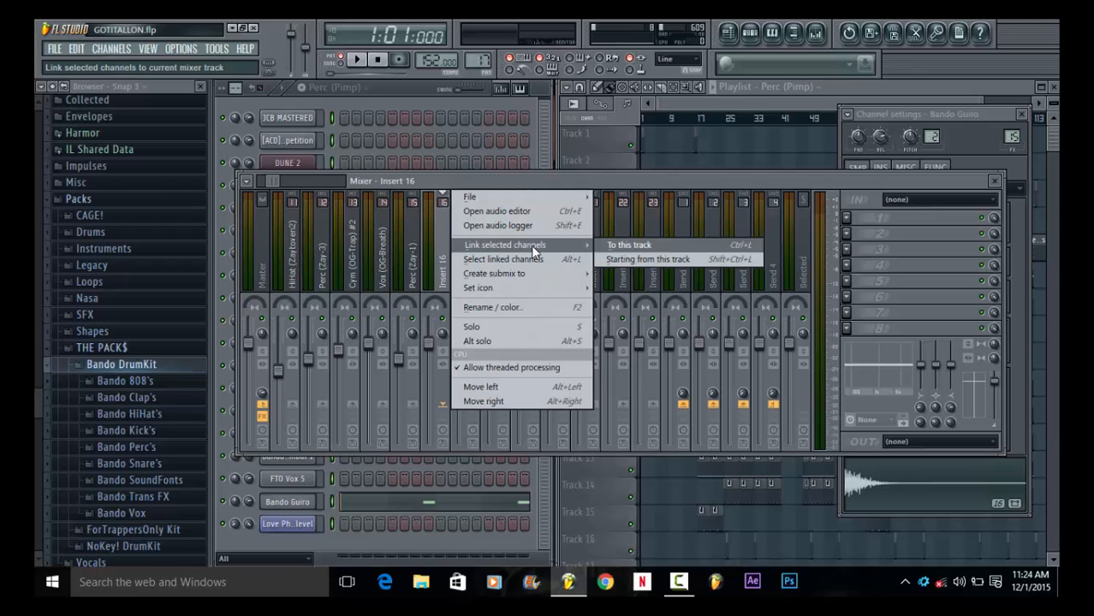
{"action": "left_click", "coordinate": [641, 260]}
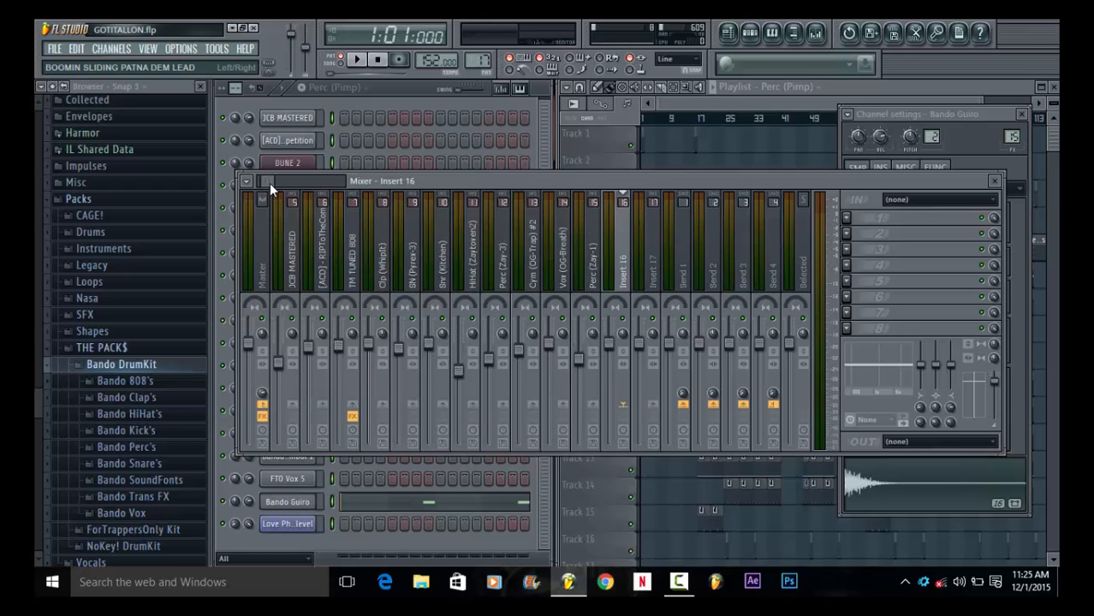
{"action": "left_click", "coordinate": [400, 92]}
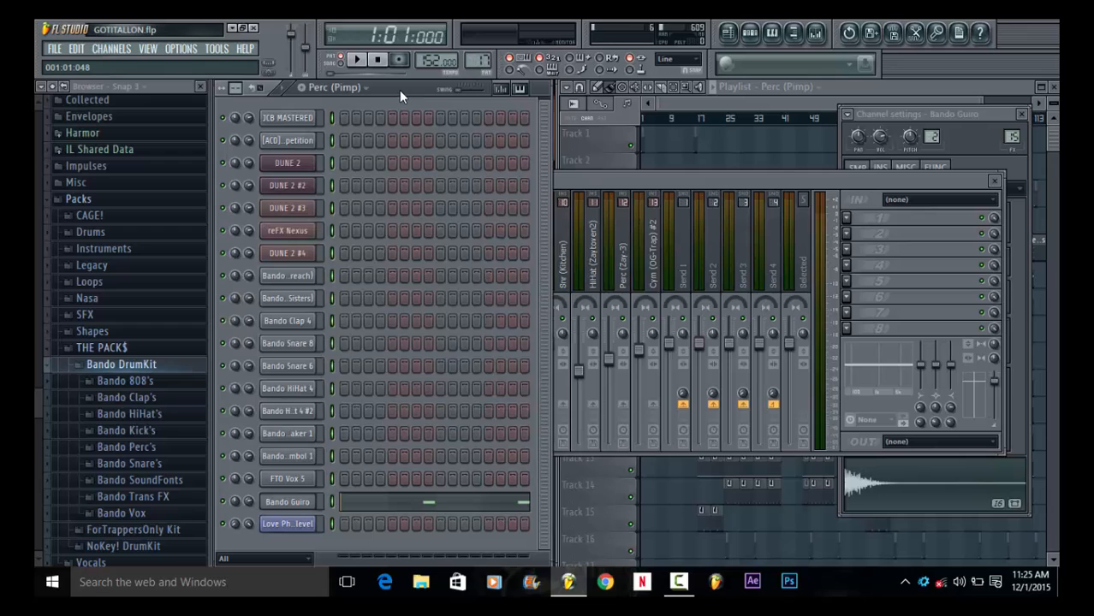
{"action": "left_click", "coordinate": [604, 183]}
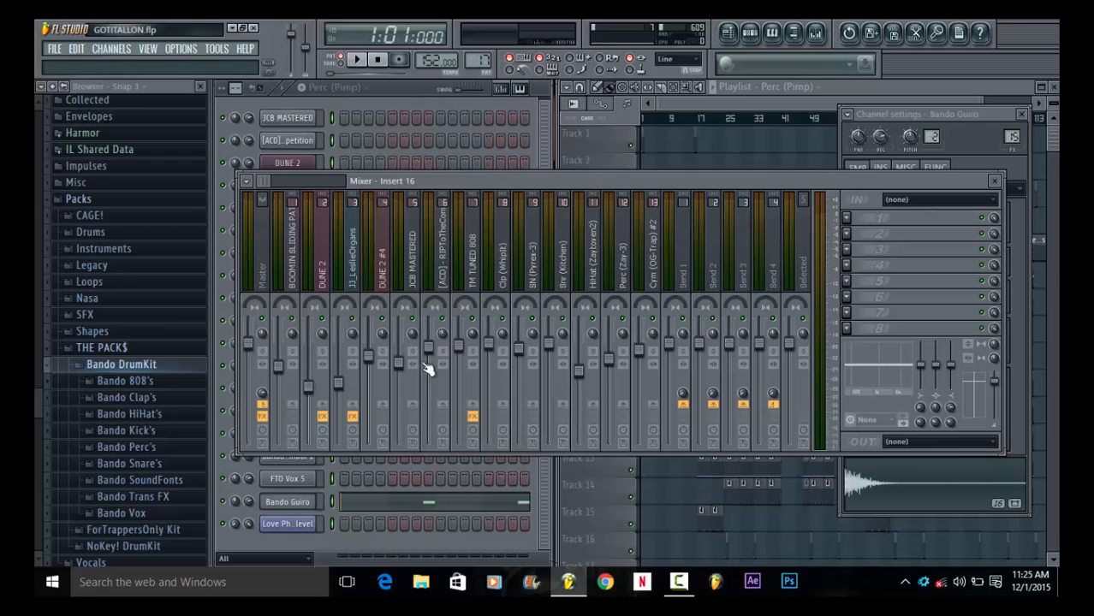
Look over the mixer tracks, bring the channel rack and playlist forward, and check the project's pattern list
{"action": "left_click_drag", "start_coordinate": [263, 182], "coordinate": [264, 182]}
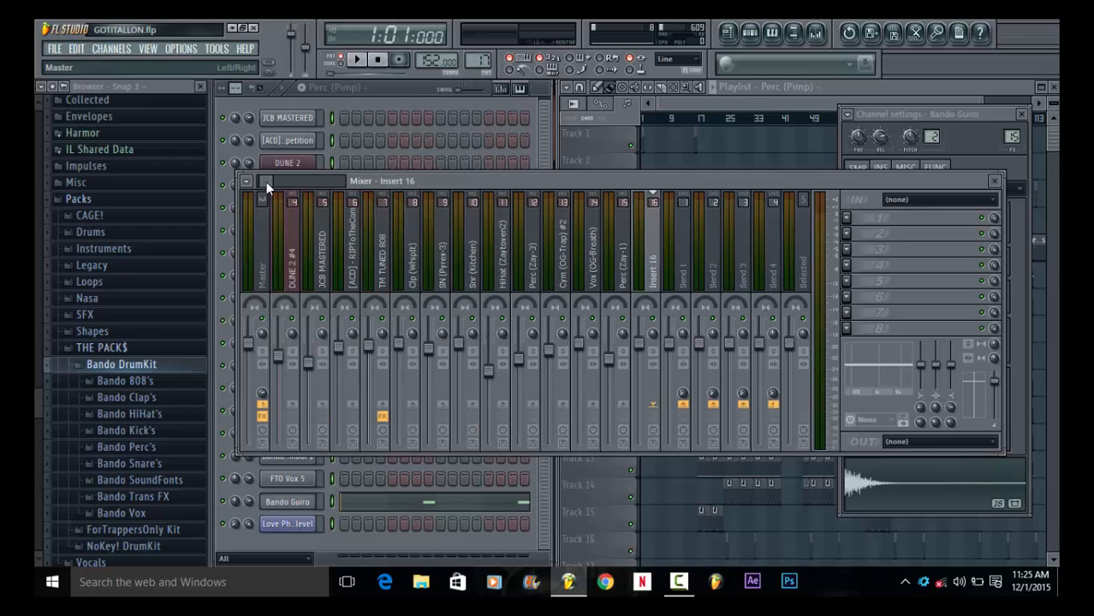
{"action": "left_click", "coordinate": [379, 92]}
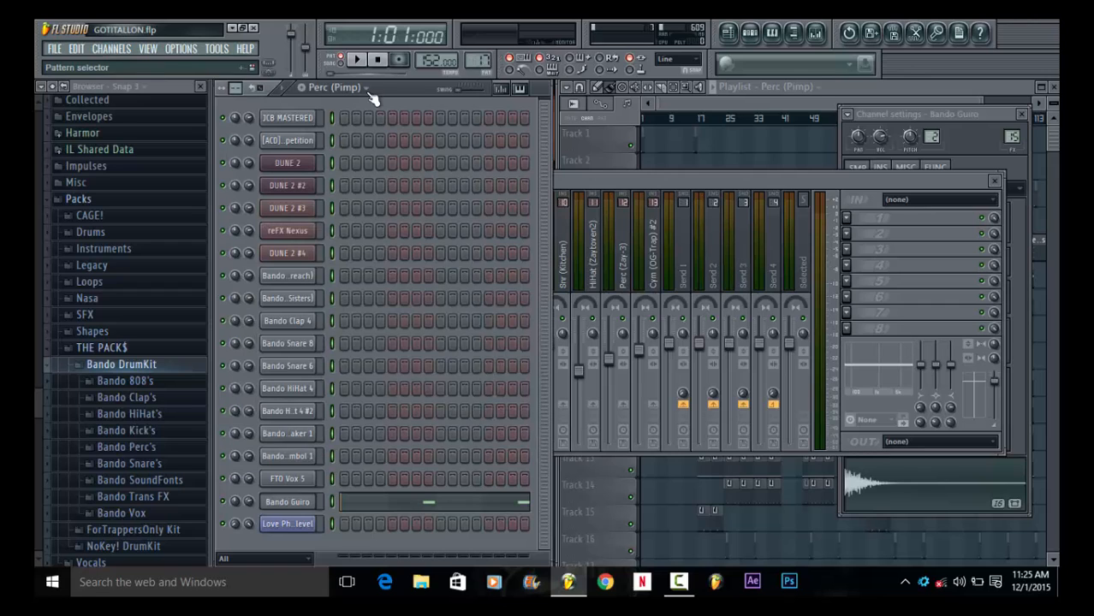
{"action": "left_click", "coordinate": [789, 100]}
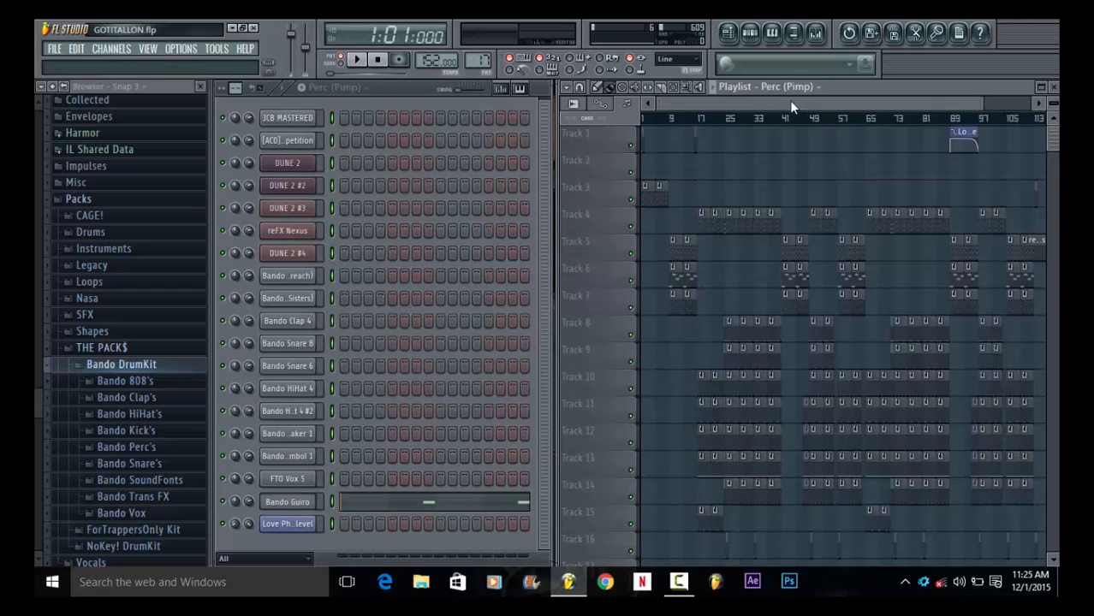
{"action": "left_click", "coordinate": [366, 89]}
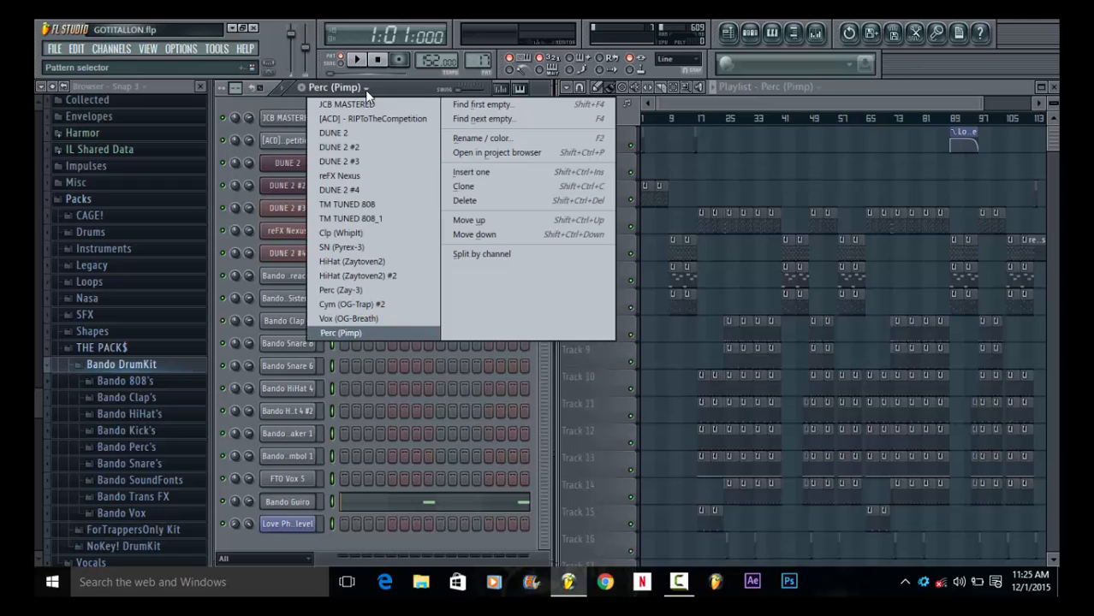
{"action": "left_click", "coordinate": [411, 87]}
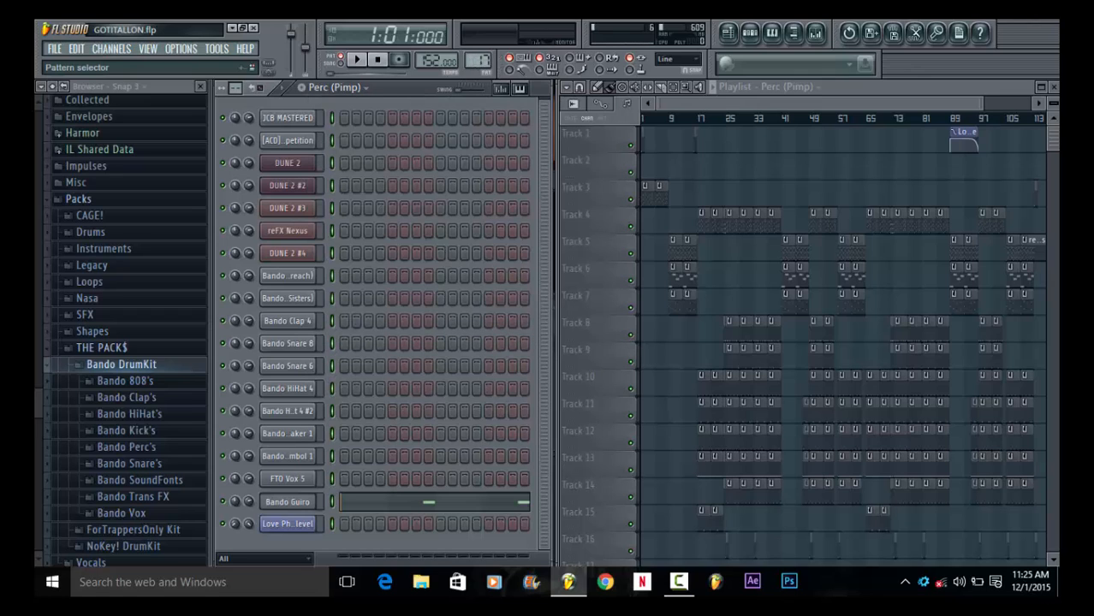
Step back through the patterns from Perc (Pimp) to JCB MASTERED to show each channel's notes in the channel rack
{"action": "left_click_drag", "start_coordinate": [478, 60], "coordinate": [479, 67]}
{"action": "key", "text": "KP_Subtract"}
{"action": "key", "text": "KP_Subtract"}
{"action": "key", "text": "KP_Subtract"}
{"action": "key", "text": "KP_Subtract"}
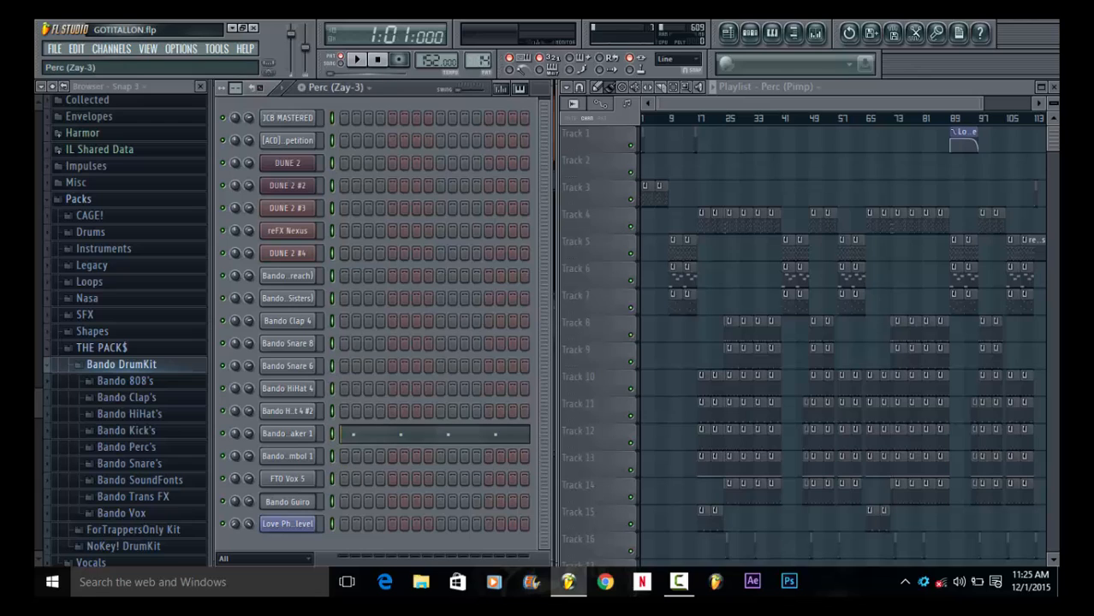
{"action": "key", "text": "KP_Subtract"}
{"action": "key", "text": "KP_Subtract"}
{"action": "key", "text": "KP_Subtract"}
{"action": "key", "text": "KP_Subtract"}
{"action": "key", "text": "KP_Subtract"}
{"action": "key", "text": "KP_Subtract"}
{"action": "key", "text": "KP_Subtract"}
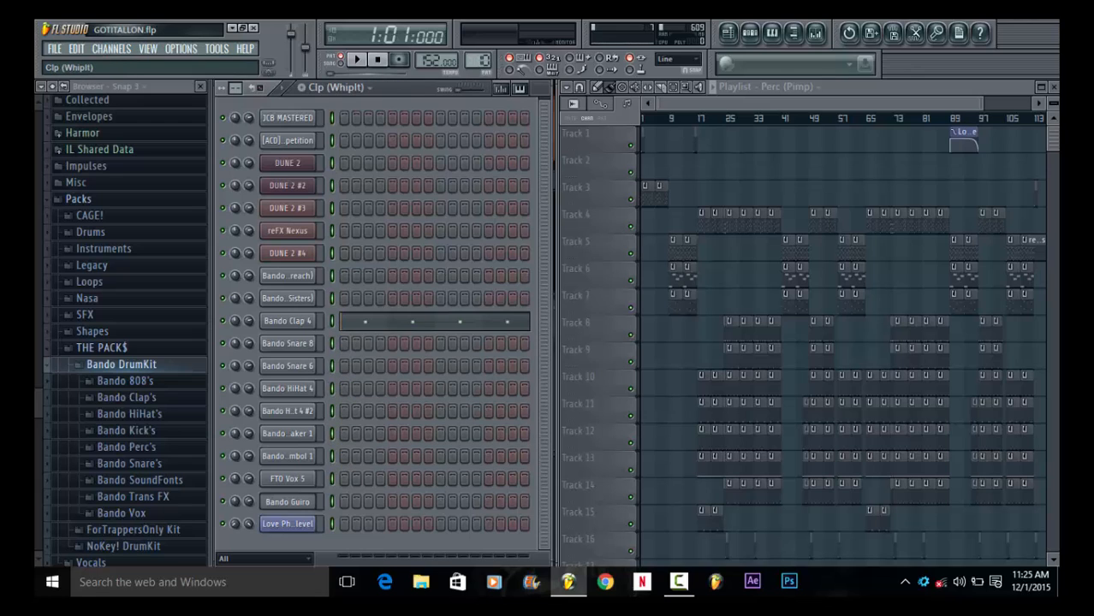
{"action": "key", "text": "KP_Subtract"}
{"action": "key", "text": "KP_Subtract"}
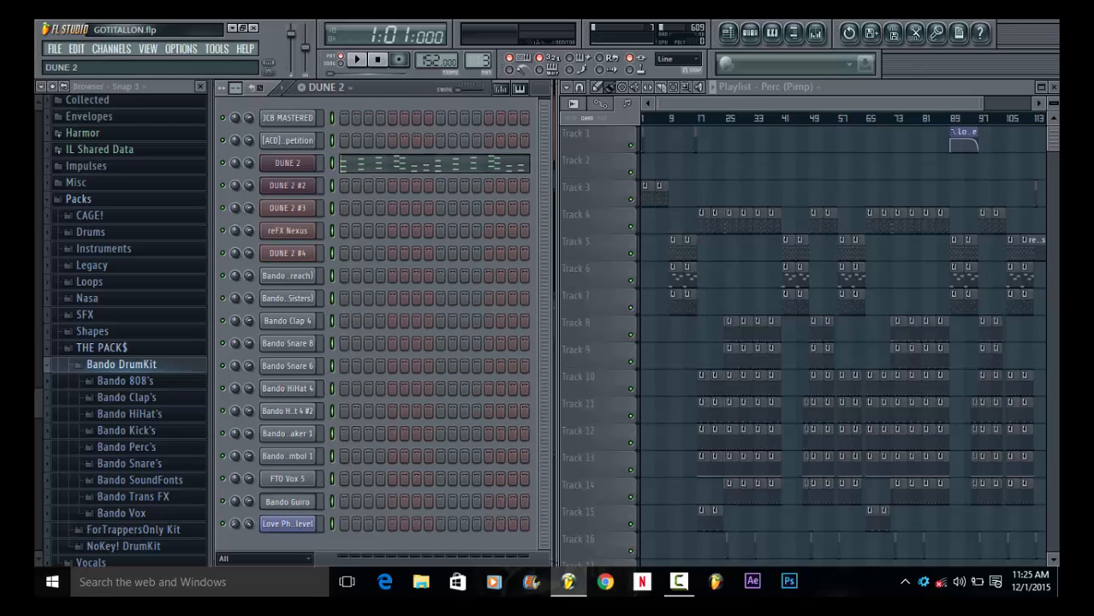
{"action": "key", "text": "KP_Subtract"}
{"action": "key", "text": "KP_Subtract"}
Show the channel settings of [ACD] - RIPToTheCompetition, select only that channel, and switch to its pattern
{"action": "left_click", "coordinate": [304, 146]}
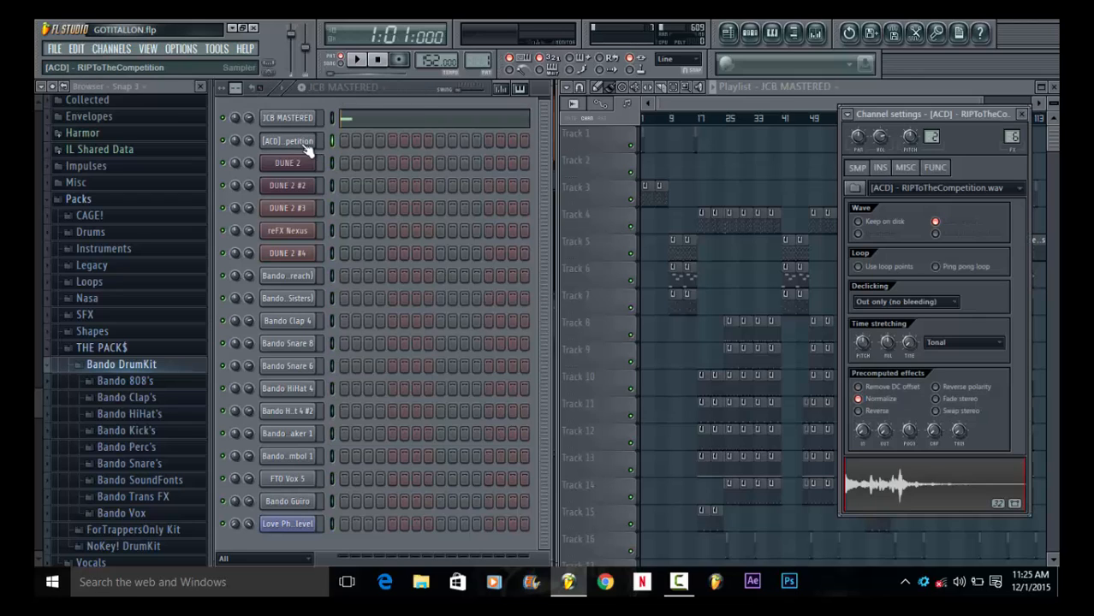
{"action": "left_click", "coordinate": [333, 136]}
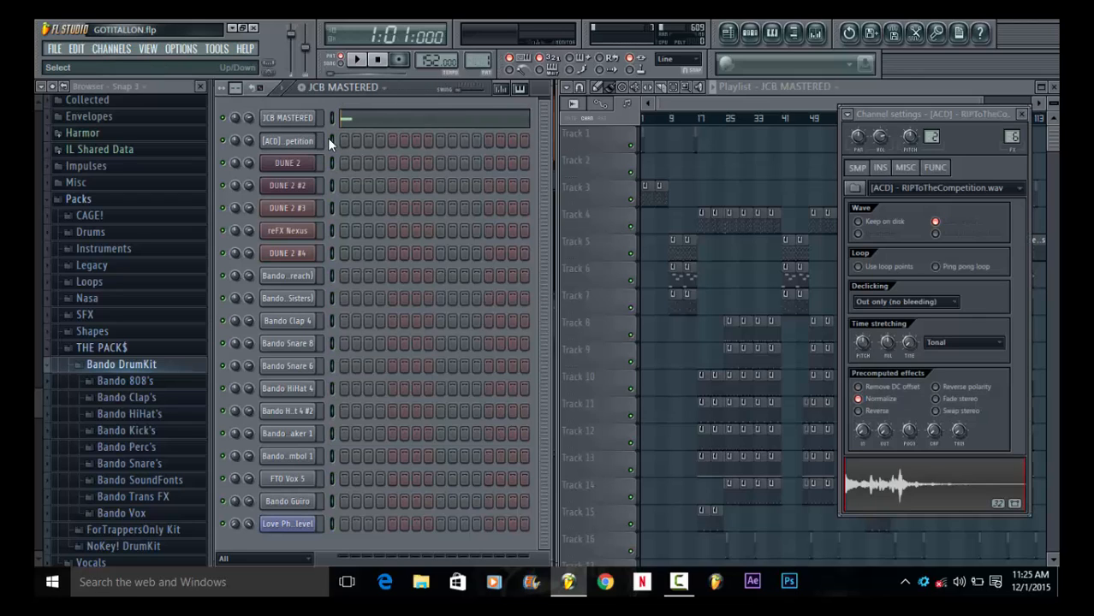
{"action": "left_click", "coordinate": [331, 140]}
{"action": "left_click_drag", "start_coordinate": [480, 60], "coordinate": [480, 53]}
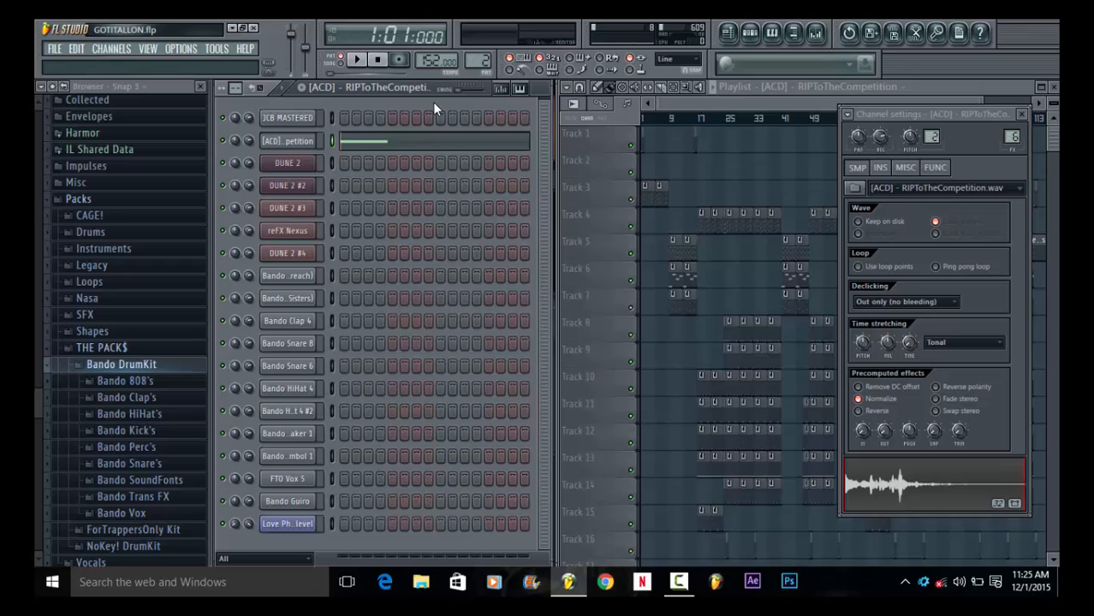
Maximize the playlist, make its tracks taller, and zoom in horizontally on the opening bars of the arrangement
{"action": "key", "text": "q"}
{"action": "left_click", "coordinate": [1040, 86]}
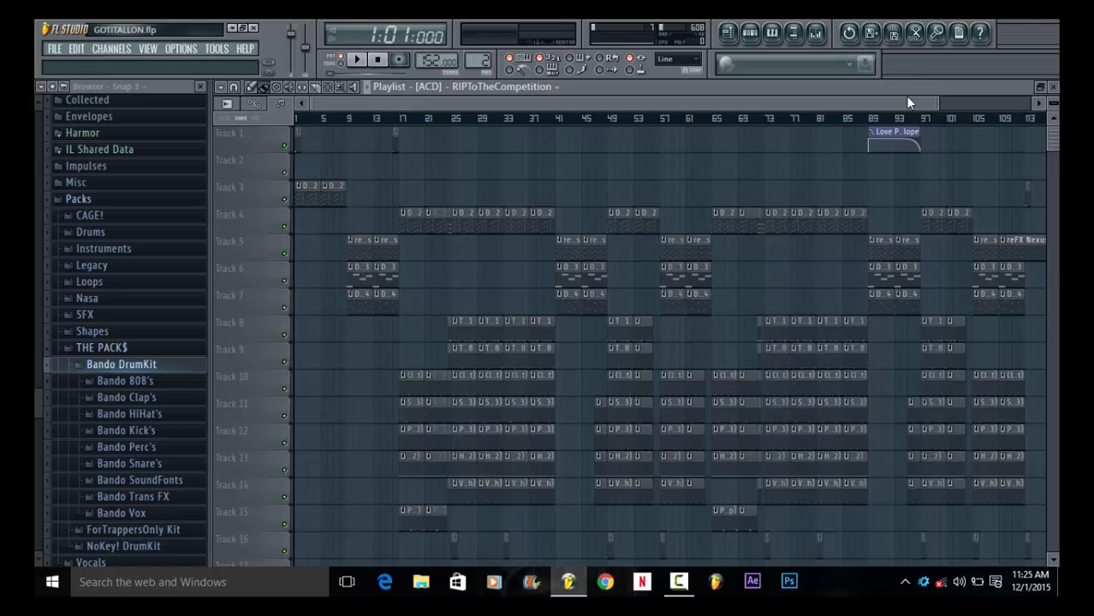
{"action": "mouse_move", "coordinate": [1053, 103]}
{"action": "left_mouse_down"}
{"action": "mouse_move", "coordinate": [1053, 91]}
{"action": "mouse_move", "coordinate": [1052, 124]}
{"action": "mouse_move", "coordinate": [1052, 91]}
{"action": "left_mouse_up"}
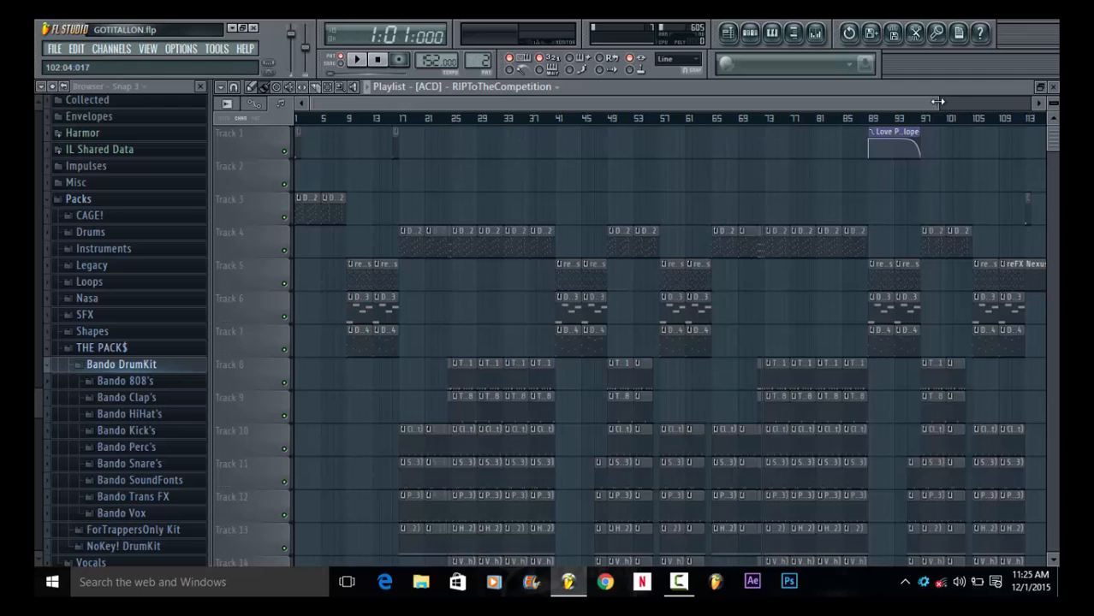
{"action": "left_click_drag", "start_coordinate": [938, 102], "coordinate": [481, 102]}
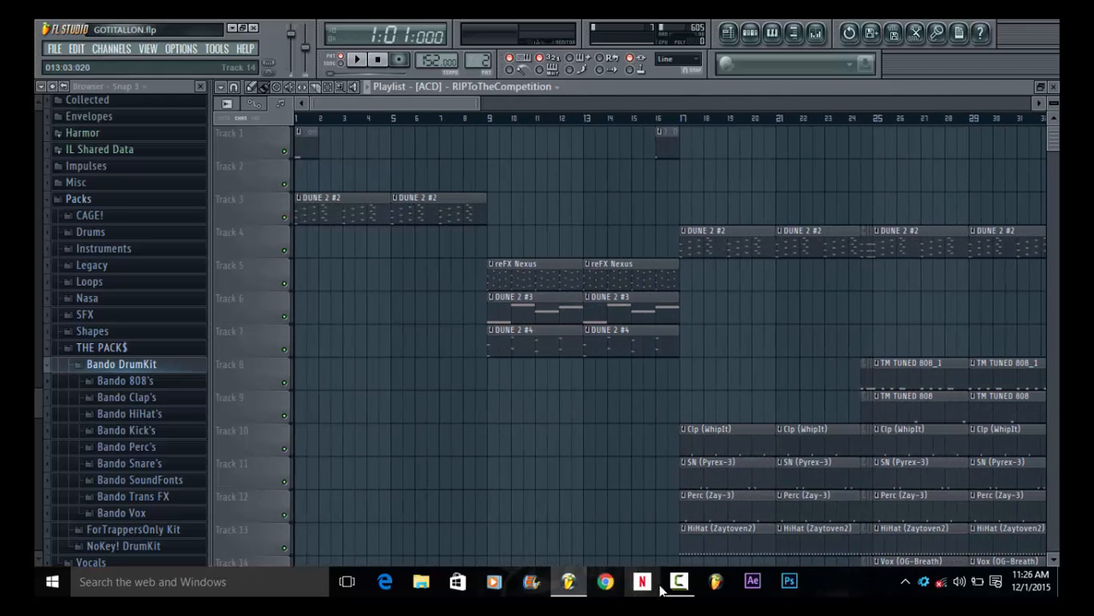
Check the recording duration in the screen recorder, widen the playlist's visible range, and minimize the recorder
{"action": "mouse_move", "coordinate": [676, 585]}
{"action": "left_click", "coordinate": [695, 537]}
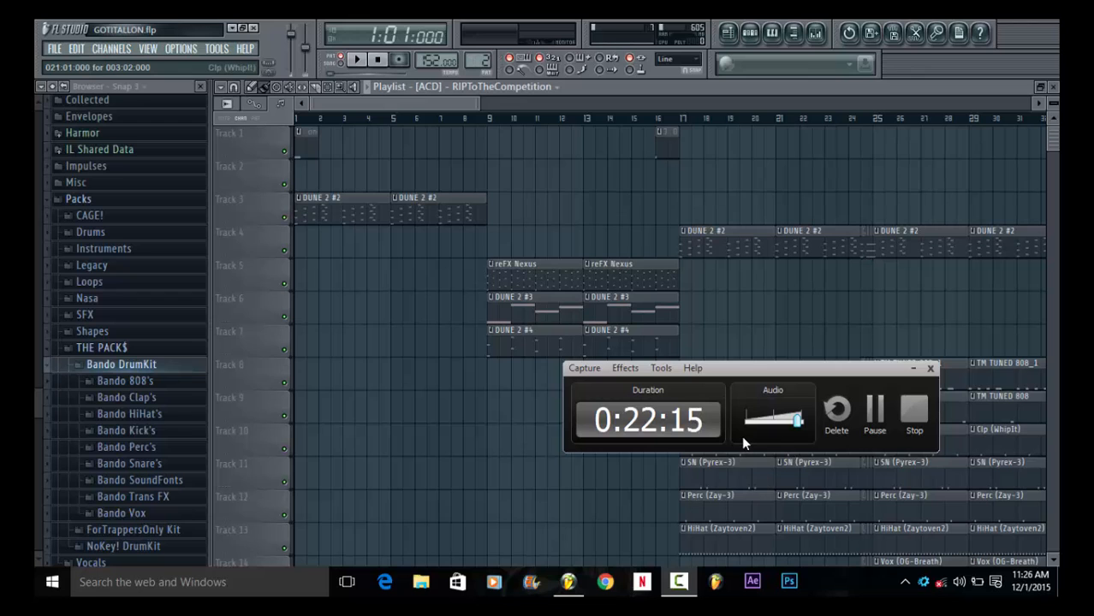
{"action": "left_click", "coordinate": [470, 103]}
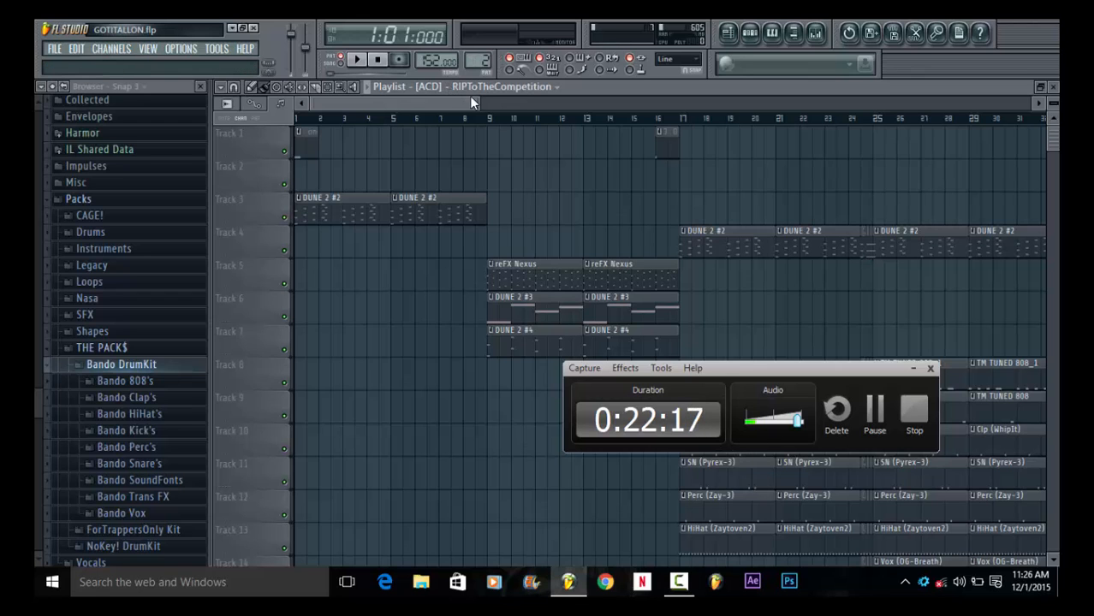
{"action": "left_click_drag", "start_coordinate": [470, 103], "coordinate": [681, 103]}
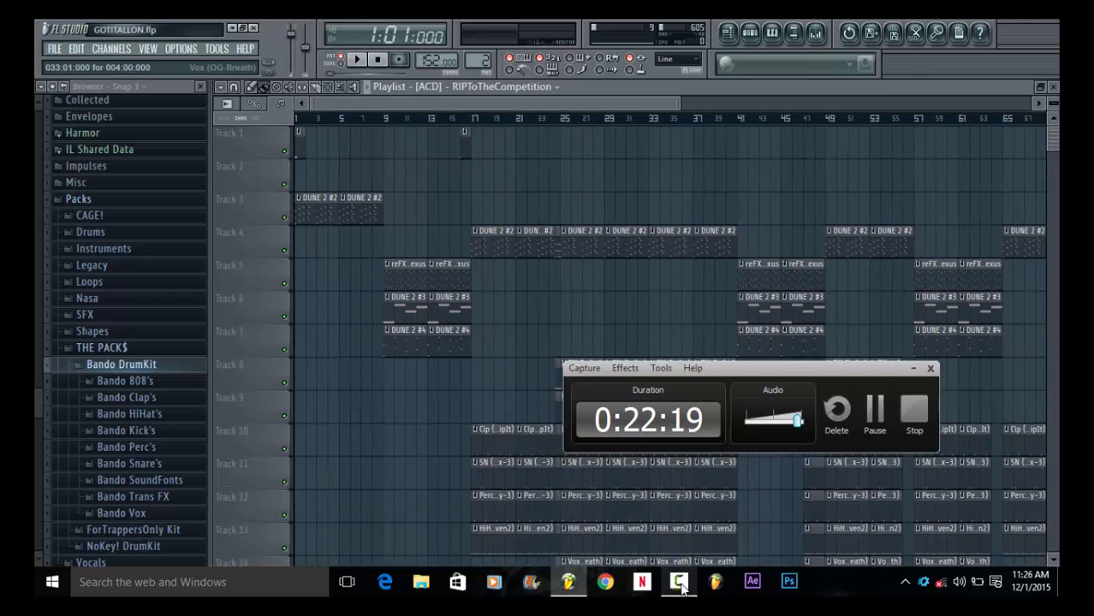
{"action": "left_click", "coordinate": [680, 583]}
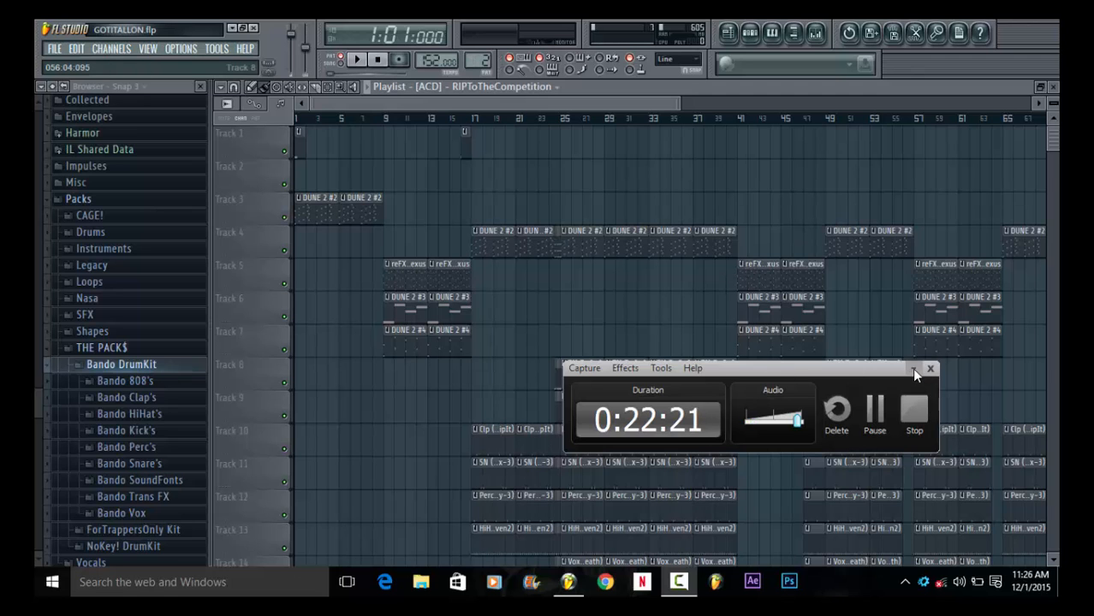
{"action": "left_click", "coordinate": [912, 368]}
Examine the arrangement of pattern clips in the playlist at close and wide zoom levels with different track heights
{"action": "left_click_drag", "start_coordinate": [676, 103], "coordinate": [426, 109]}
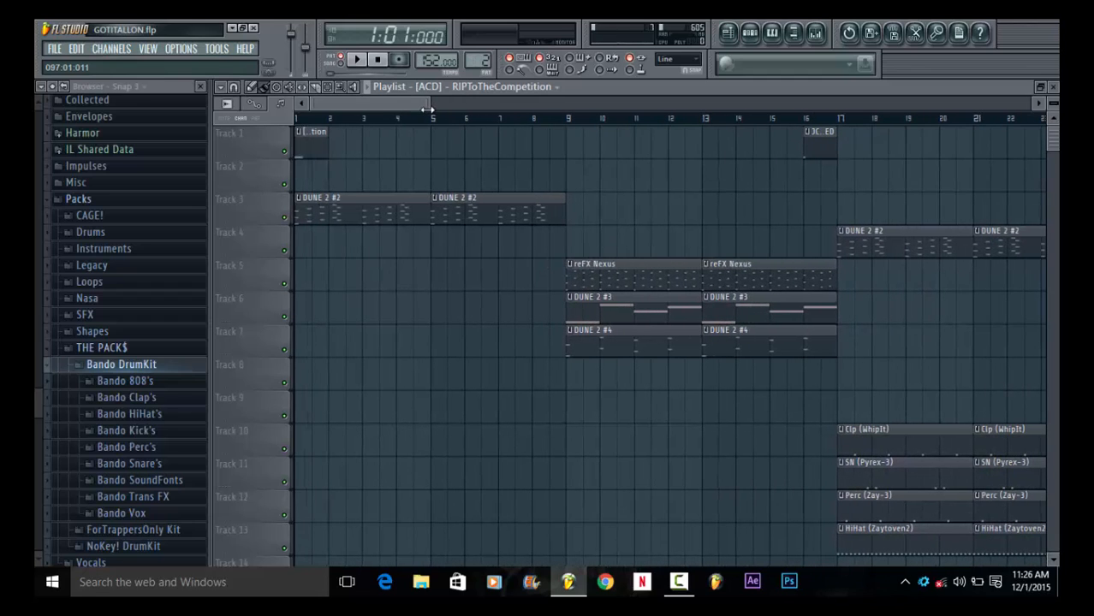
{"action": "left_click_drag", "start_coordinate": [426, 108], "coordinate": [674, 104]}
{"action": "left_click_drag", "start_coordinate": [1053, 102], "coordinate": [1053, 141]}
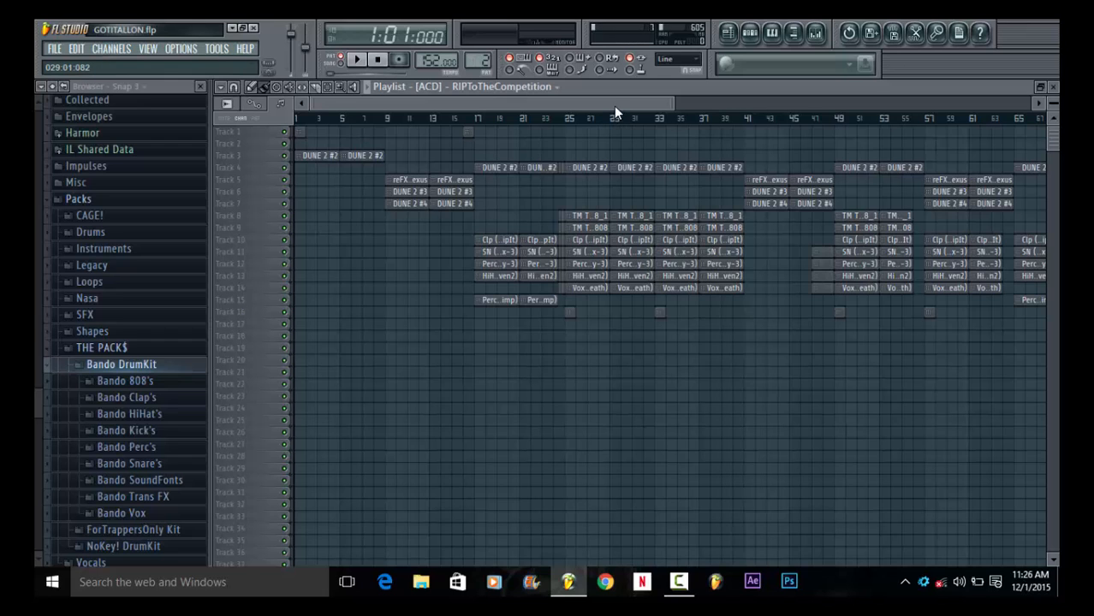
{"action": "left_click_drag", "start_coordinate": [1053, 104], "coordinate": [1056, 141]}
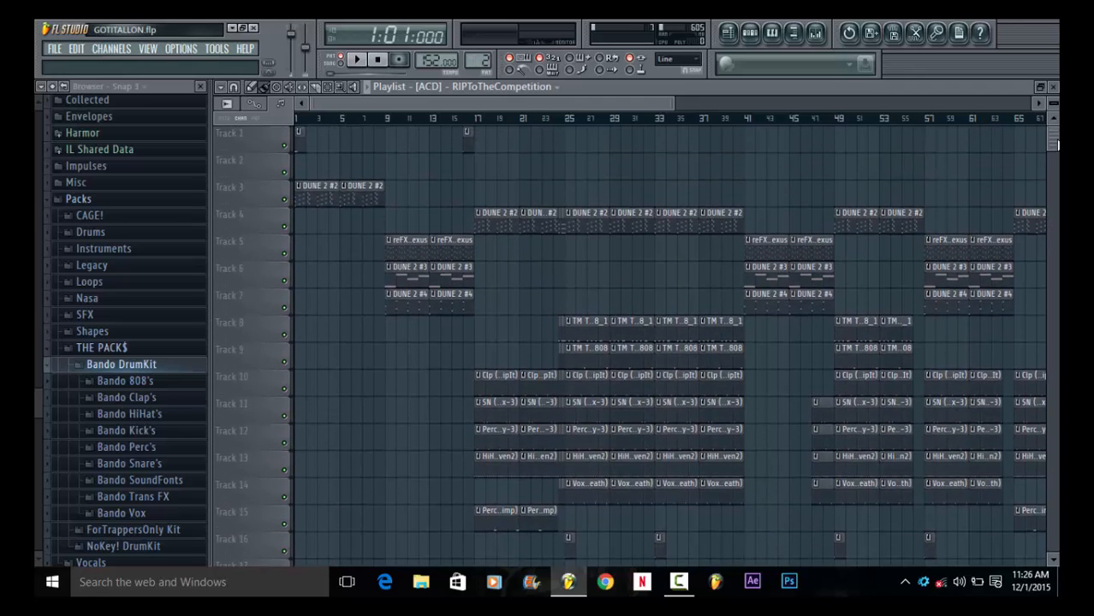
Collapse the Bando DrumKit folder and audition the 21, ChrisF, Metro, Sonny and Spinz samples from ForTrappersOnly Kit's FTO 808's
{"action": "left_click", "coordinate": [120, 364]}
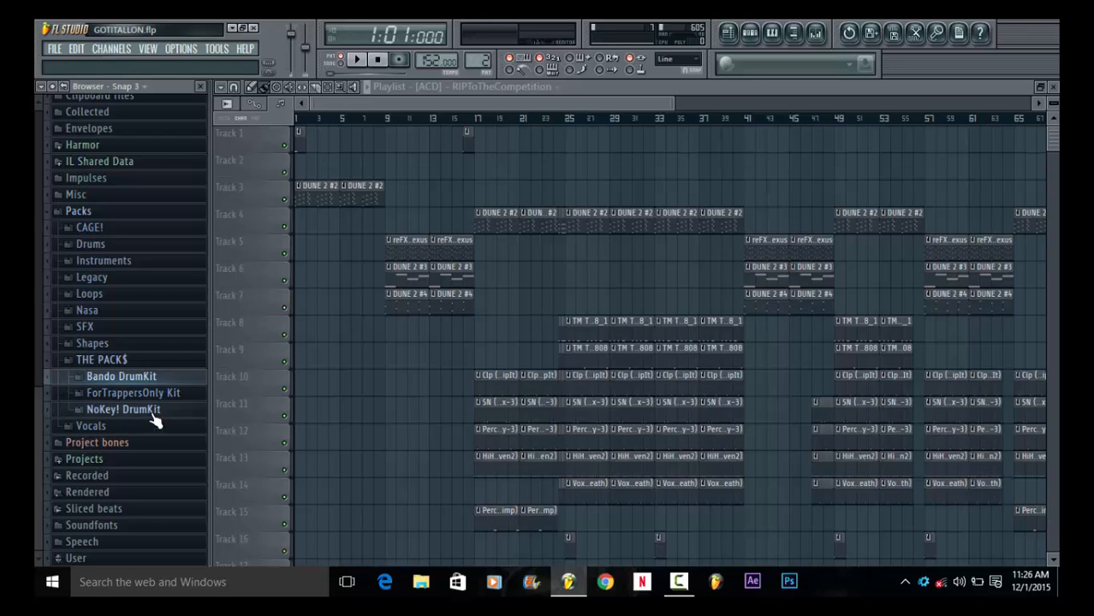
{"action": "left_click", "coordinate": [151, 396]}
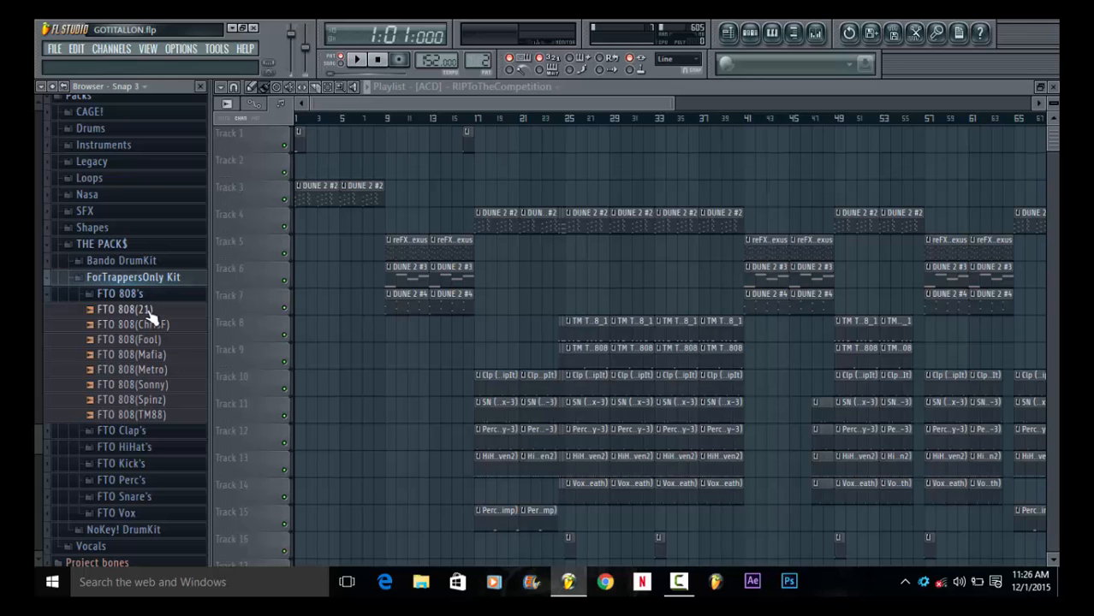
{"action": "left_click", "coordinate": [147, 311]}
{"action": "left_click", "coordinate": [167, 327]}
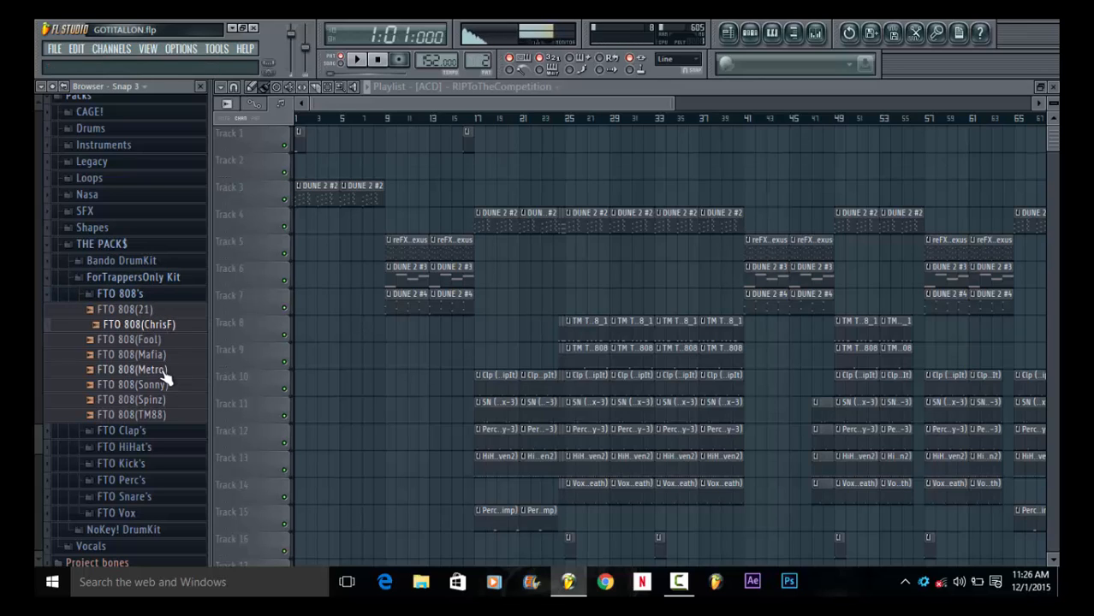
{"action": "left_click", "coordinate": [164, 371]}
{"action": "left_click", "coordinate": [168, 386]}
{"action": "left_click", "coordinate": [165, 402]}
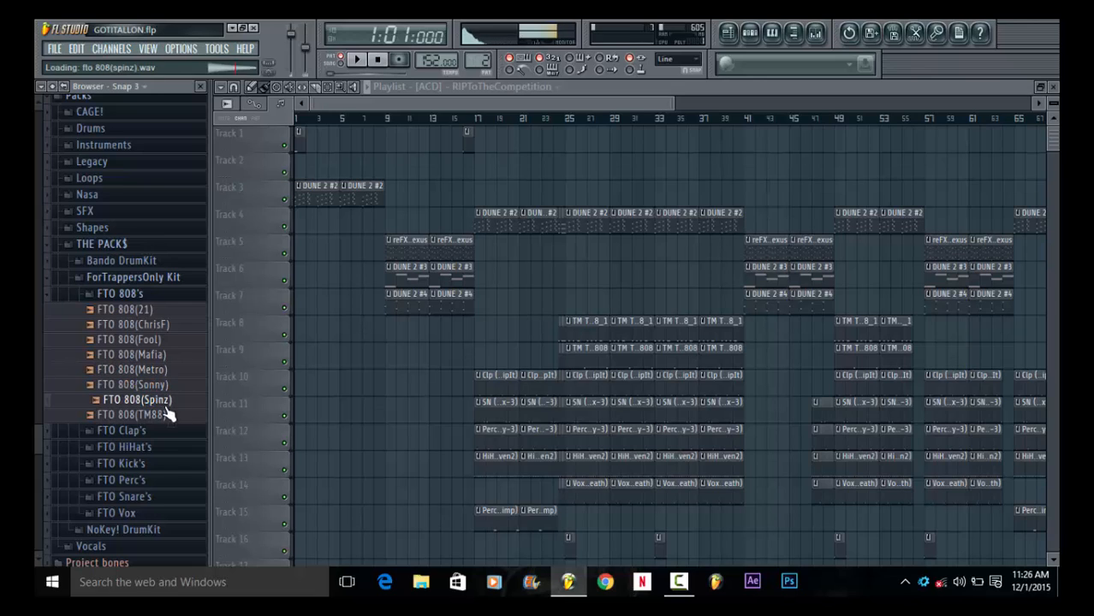
{"action": "left_click", "coordinate": [146, 295]}
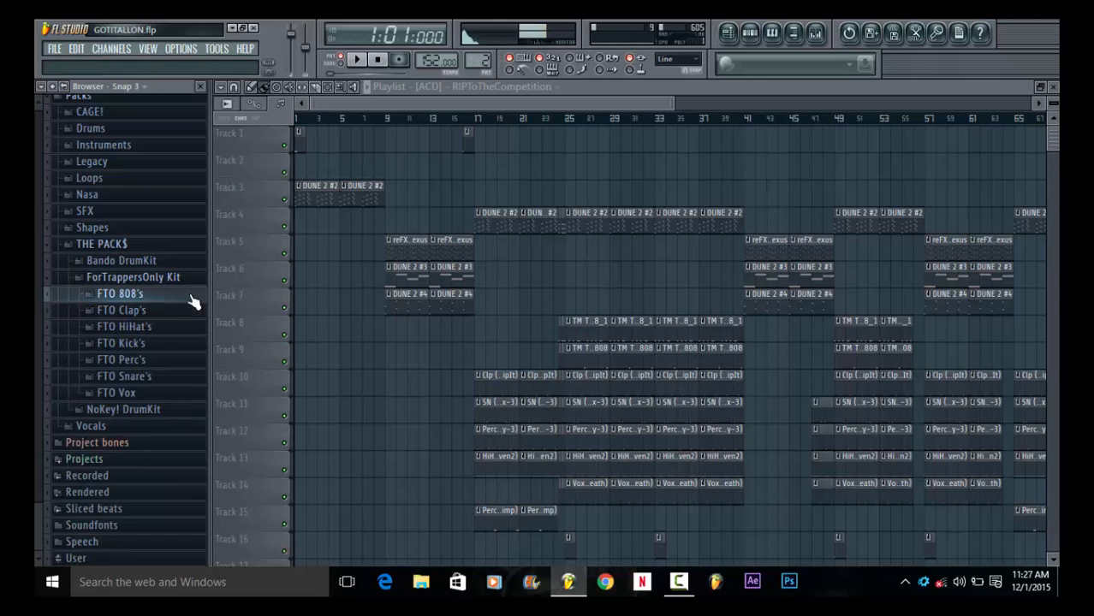
Reopen the ForTrappersOnly Kit and audition FTO 808(Fool) and FTO 808(Metro), then collapse the FTO 808's folder
{"action": "left_click", "coordinate": [151, 280]}
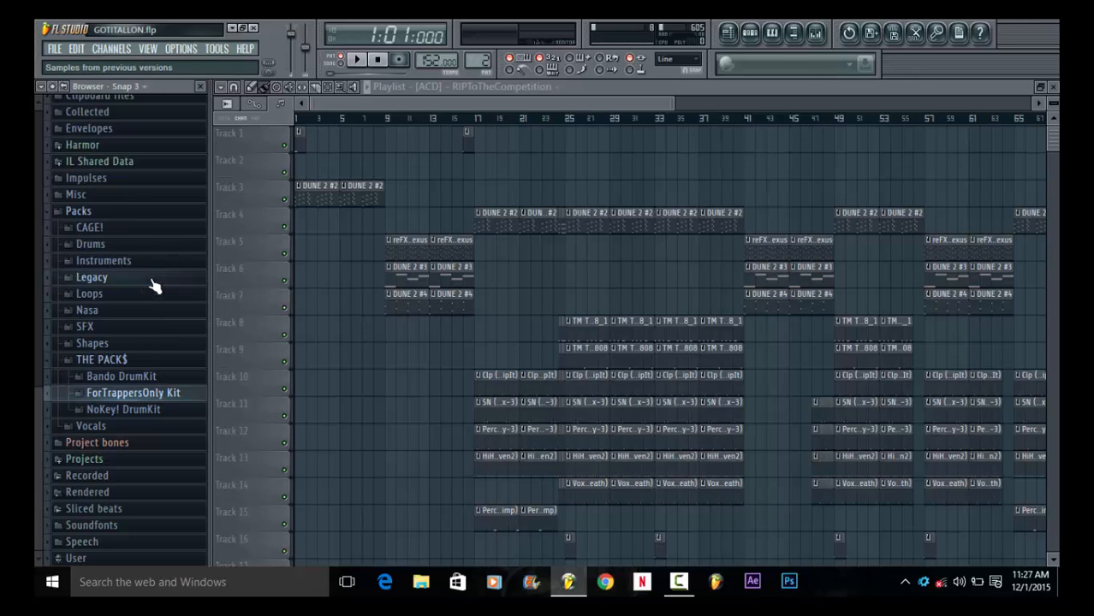
{"action": "left_click", "coordinate": [143, 395]}
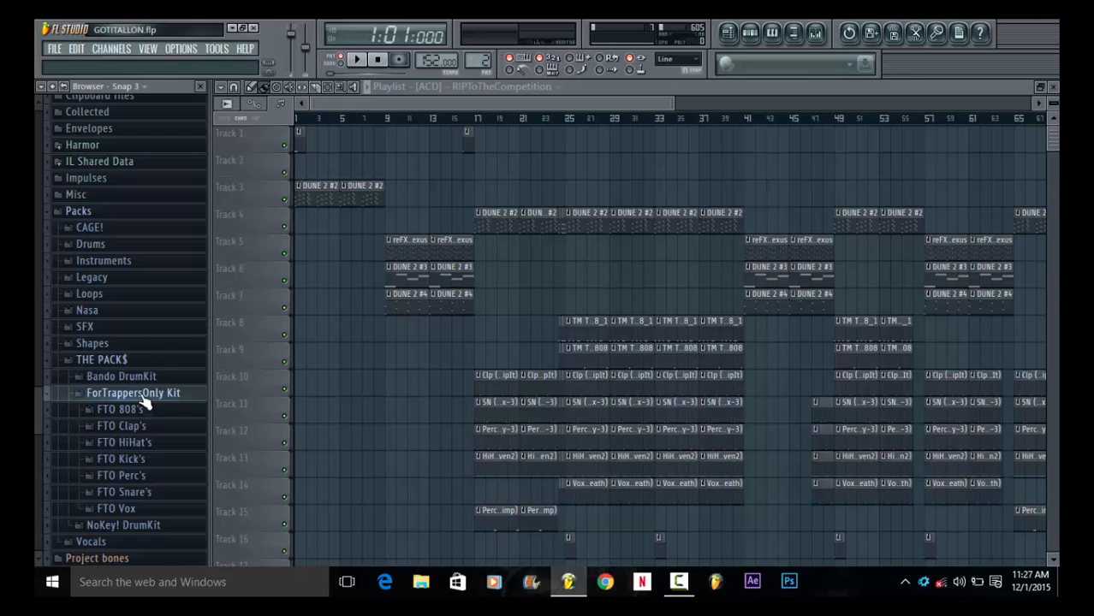
{"action": "left_click_drag", "start_coordinate": [37, 419], "coordinate": [39, 531]}
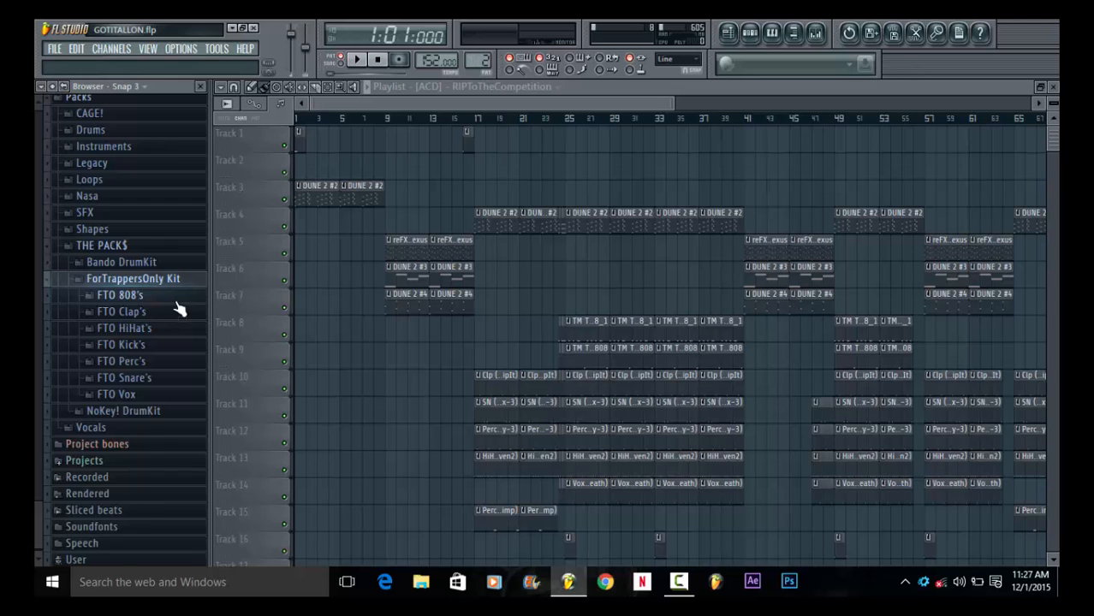
{"action": "left_click", "coordinate": [120, 296]}
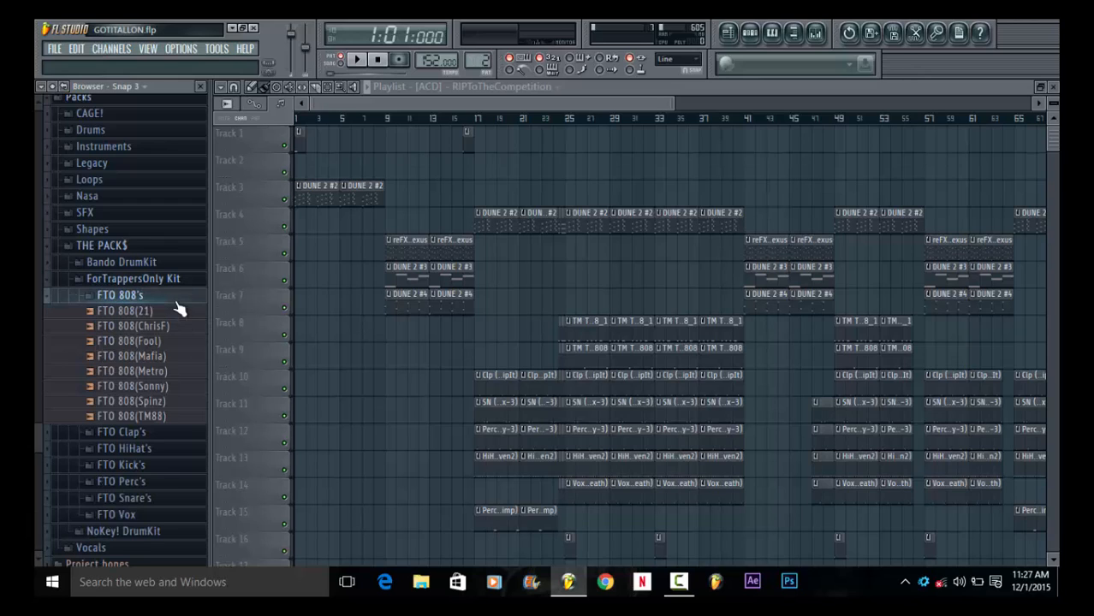
{"action": "left_click", "coordinate": [134, 347]}
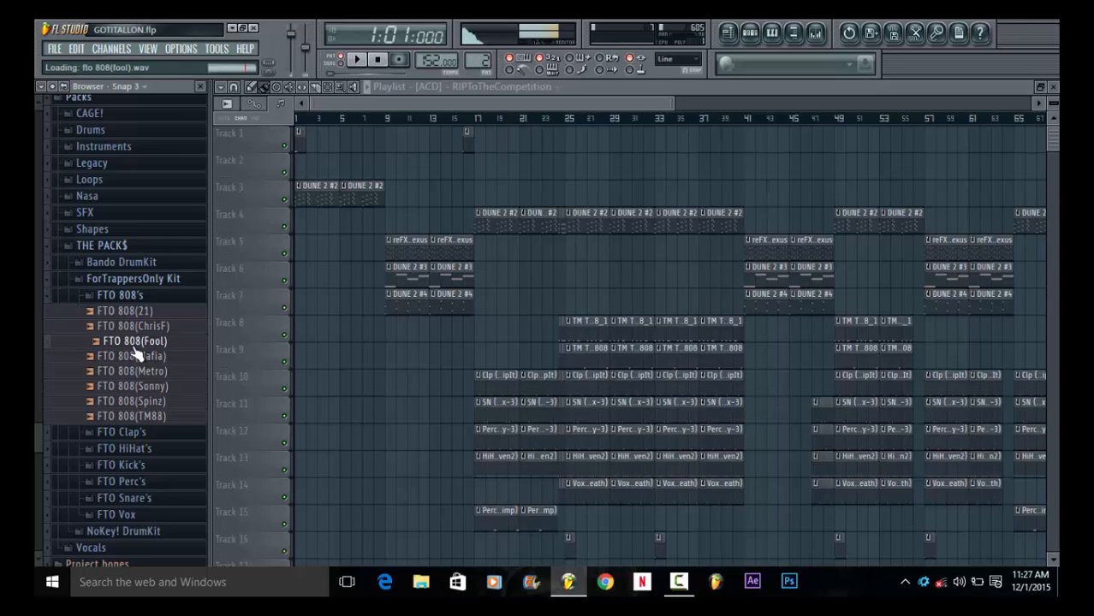
{"action": "left_click", "coordinate": [167, 379]}
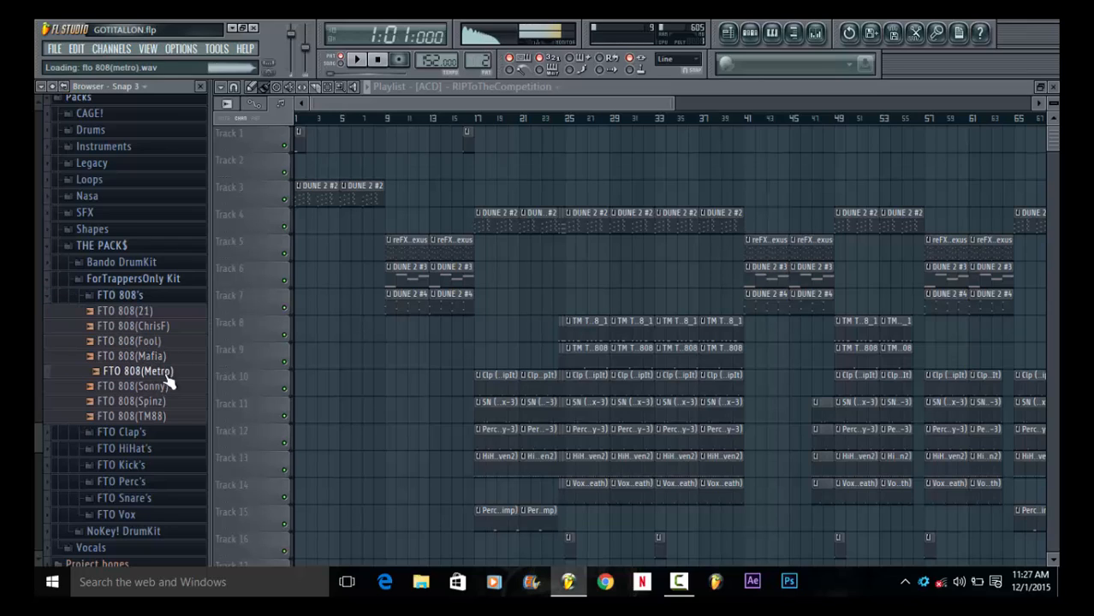
{"action": "left_click", "coordinate": [164, 295]}
Expand the FTO Clap's folder and audition the FTO Clap 1, 4, 7 and 10 samples
{"action": "left_click", "coordinate": [156, 314]}
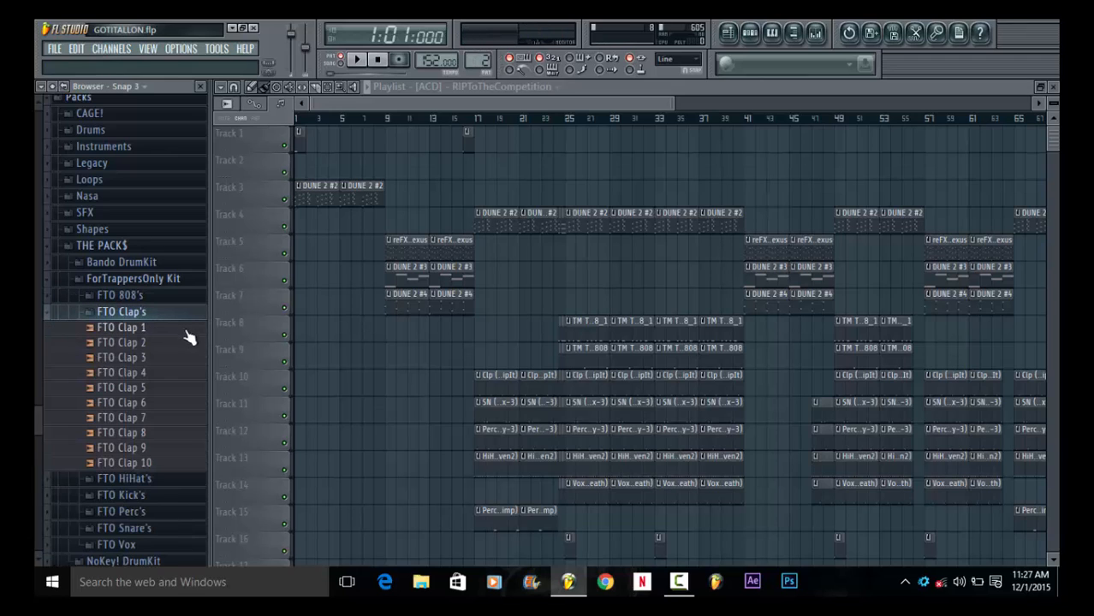
{"action": "left_click", "coordinate": [152, 374]}
{"action": "left_click", "coordinate": [150, 463]}
{"action": "left_click", "coordinate": [135, 418]}
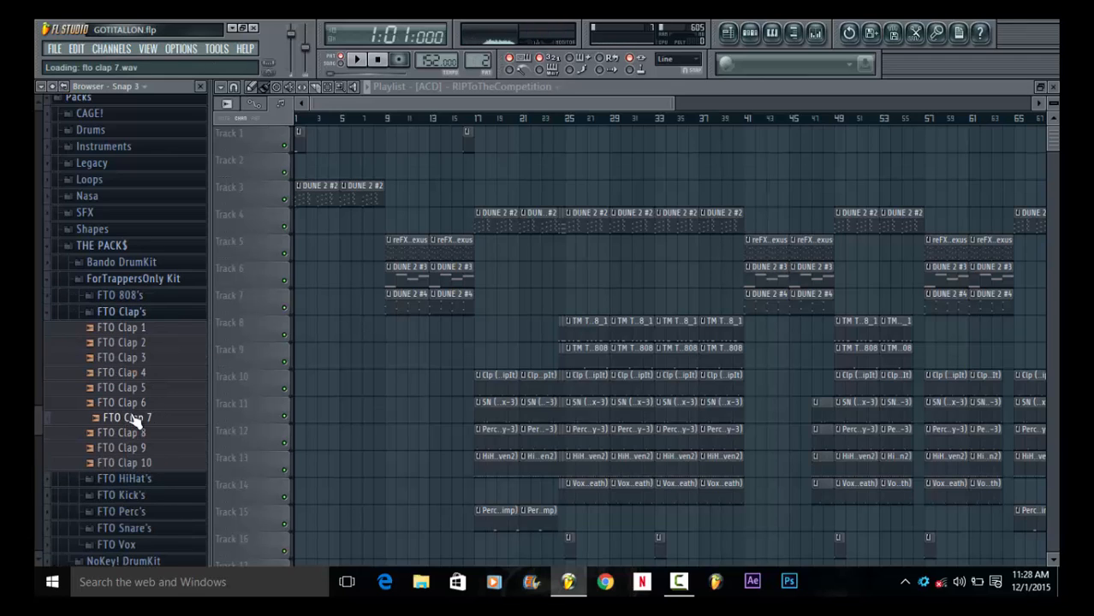
{"action": "left_click", "coordinate": [137, 328]}
{"action": "left_click", "coordinate": [137, 373]}
{"action": "left_click", "coordinate": [137, 417]}
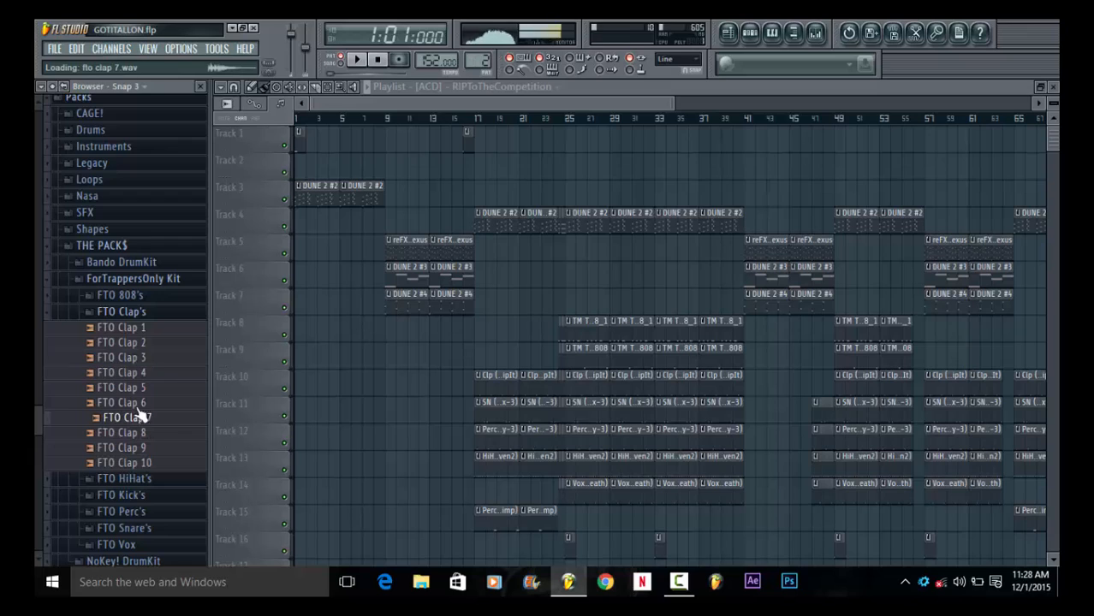
Audition the FTO Clap 5 sample and collapse the FTO Clap's folder
{"action": "left_click", "coordinate": [137, 388]}
{"action": "left_click", "coordinate": [137, 313]}
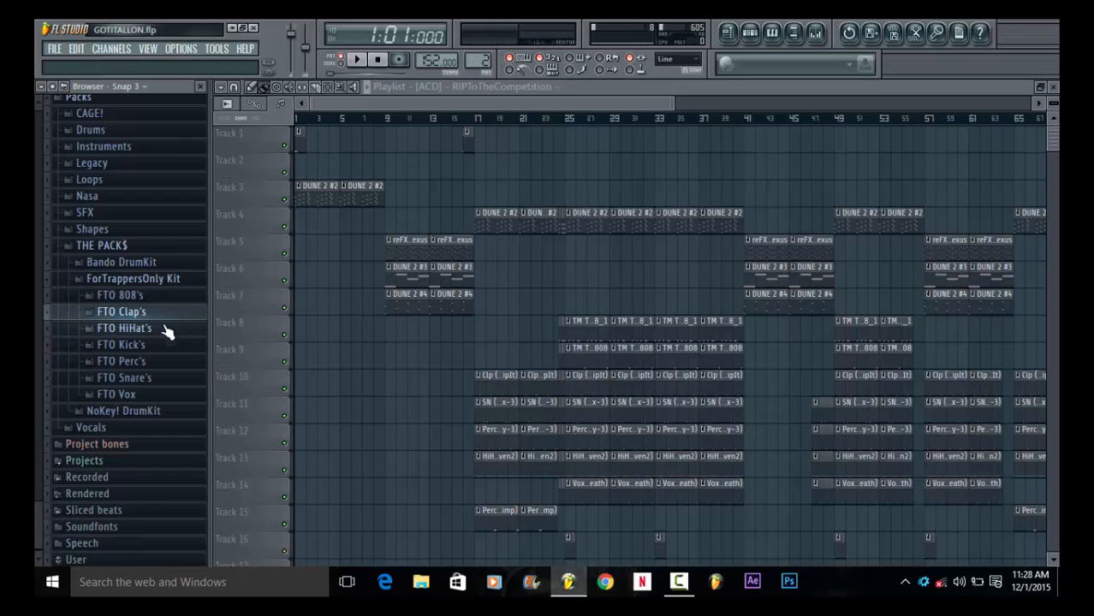
Expand the FTO Kick's folder, audition FTO Kick 1, 3, 6, 8, 7 and 4, and collapse the folder
{"action": "left_click", "coordinate": [148, 345]}
{"action": "left_click", "coordinate": [145, 361]}
{"action": "left_click", "coordinate": [136, 393]}
{"action": "left_click", "coordinate": [134, 438]}
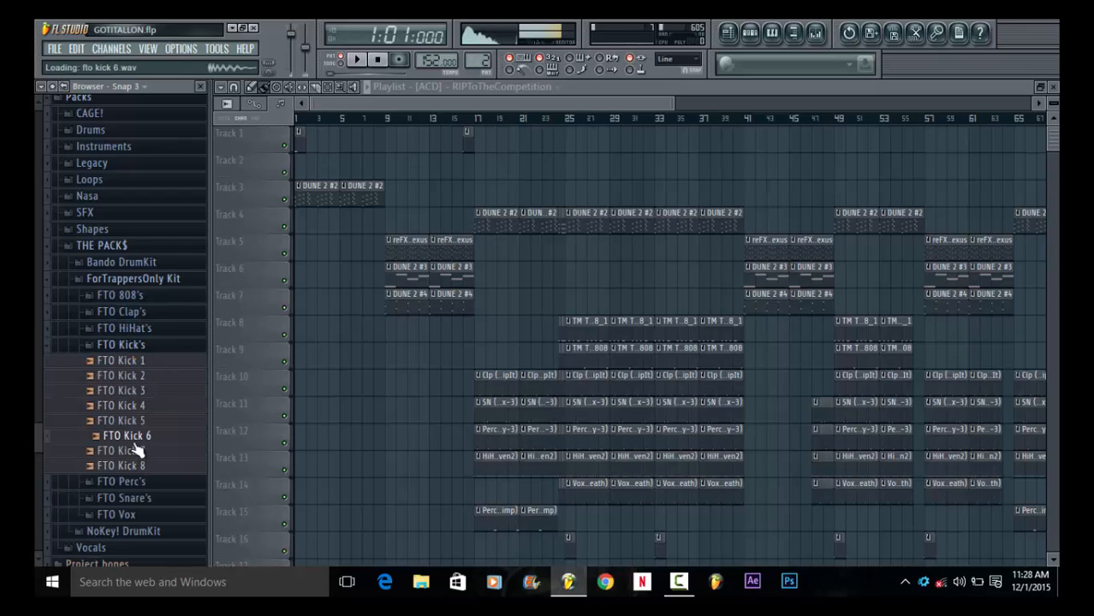
{"action": "left_click", "coordinate": [137, 466]}
{"action": "left_click", "coordinate": [137, 451]}
{"action": "left_click", "coordinate": [137, 406]}
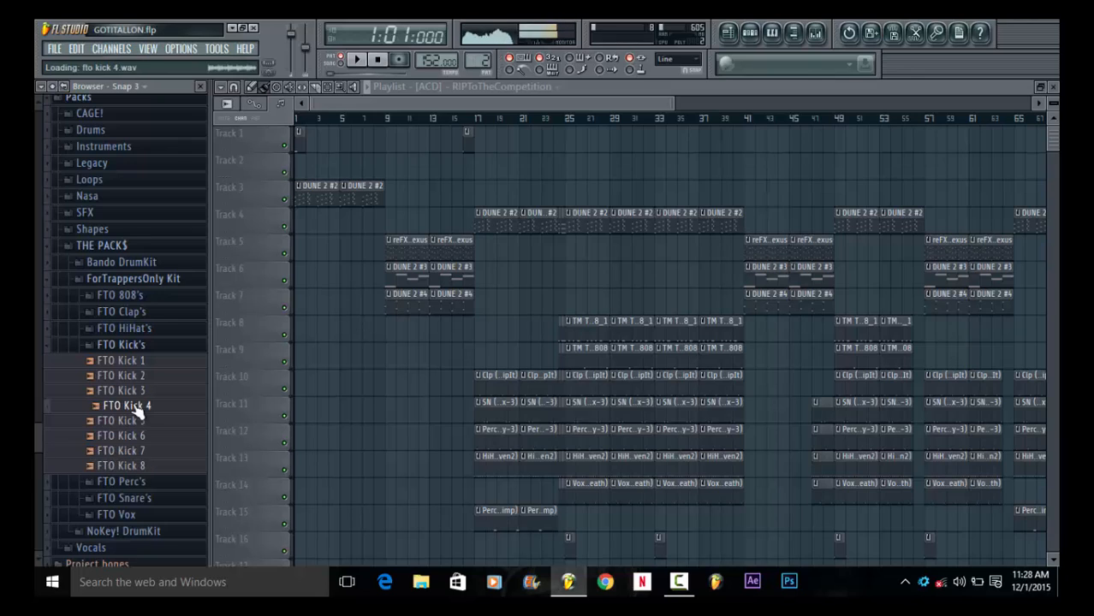
{"action": "left_click", "coordinate": [139, 349]}
Expand the FTO Perc's folder and audition FTO Perc 3, 5, 7 and 8
{"action": "left_click", "coordinate": [152, 366]}
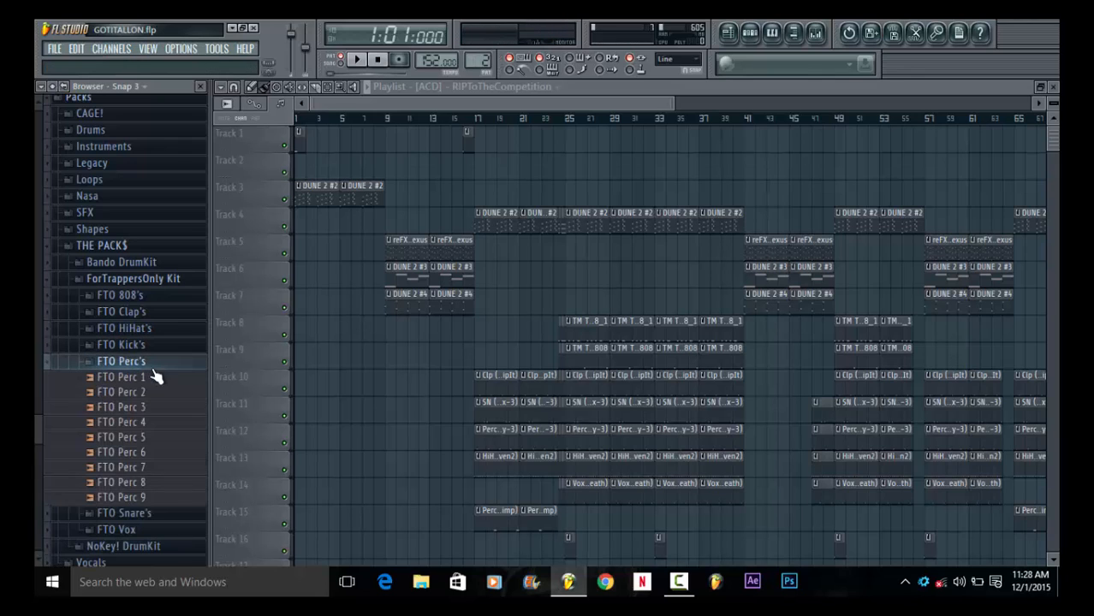
{"action": "left_click", "coordinate": [139, 408]}
{"action": "left_click", "coordinate": [137, 436]}
{"action": "left_click", "coordinate": [137, 467]}
{"action": "left_click", "coordinate": [133, 484]}
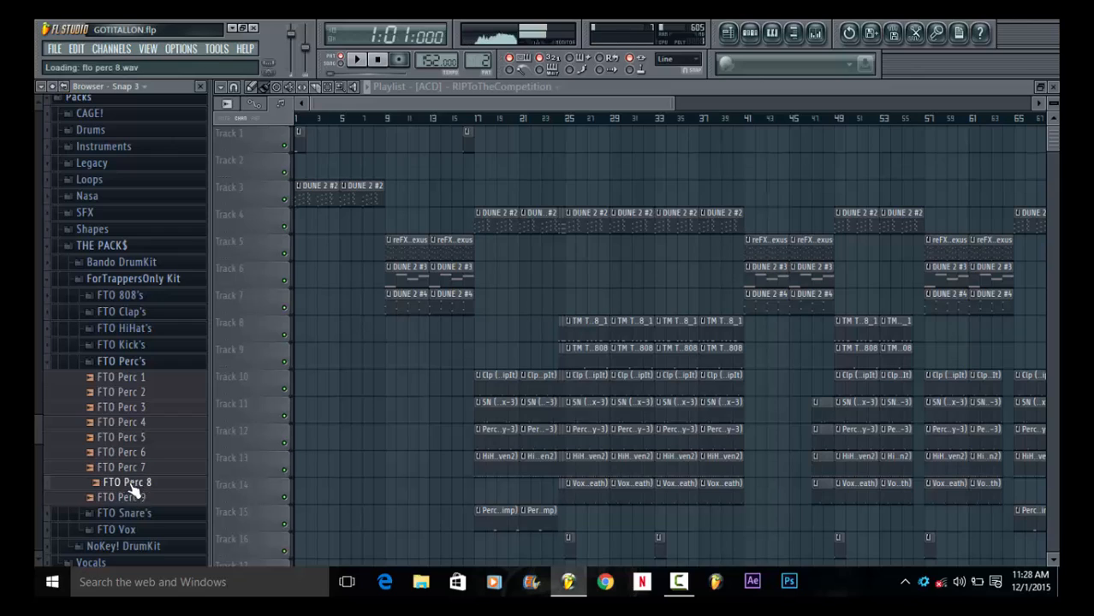
Audition the percussion samples in descending order from FTO Perc 7 to FTO Perc 1, and collapse the FTO Perc's folder
{"action": "left_click", "coordinate": [135, 469]}
{"action": "left_click", "coordinate": [137, 454]}
{"action": "left_click", "coordinate": [137, 438]}
{"action": "left_click", "coordinate": [137, 424]}
{"action": "left_click", "coordinate": [139, 408]}
{"action": "left_click", "coordinate": [141, 394]}
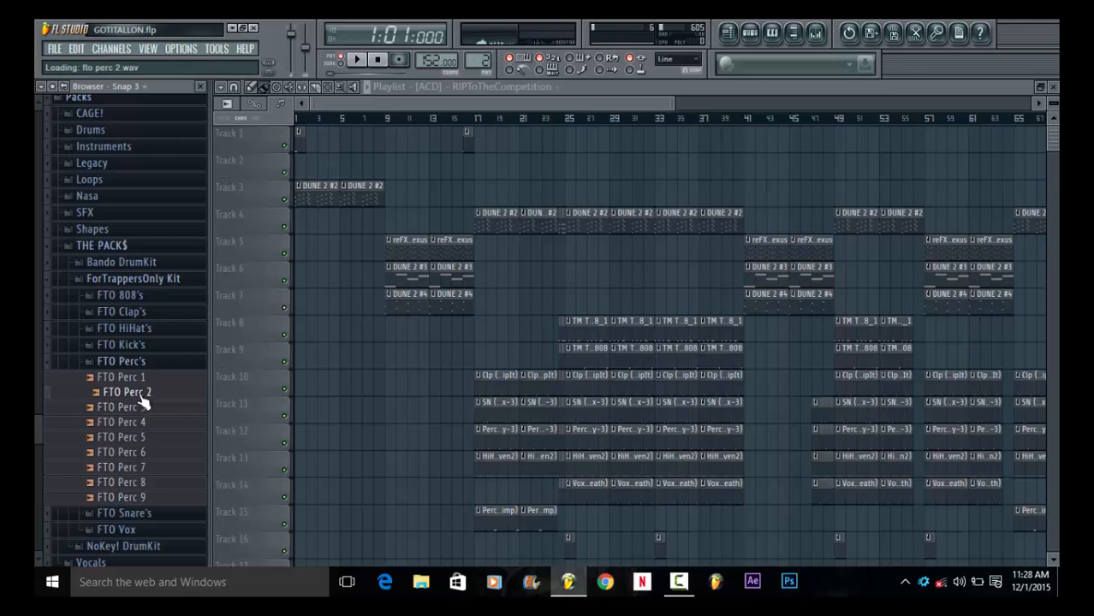
{"action": "left_click", "coordinate": [137, 377]}
{"action": "left_click", "coordinate": [130, 365]}
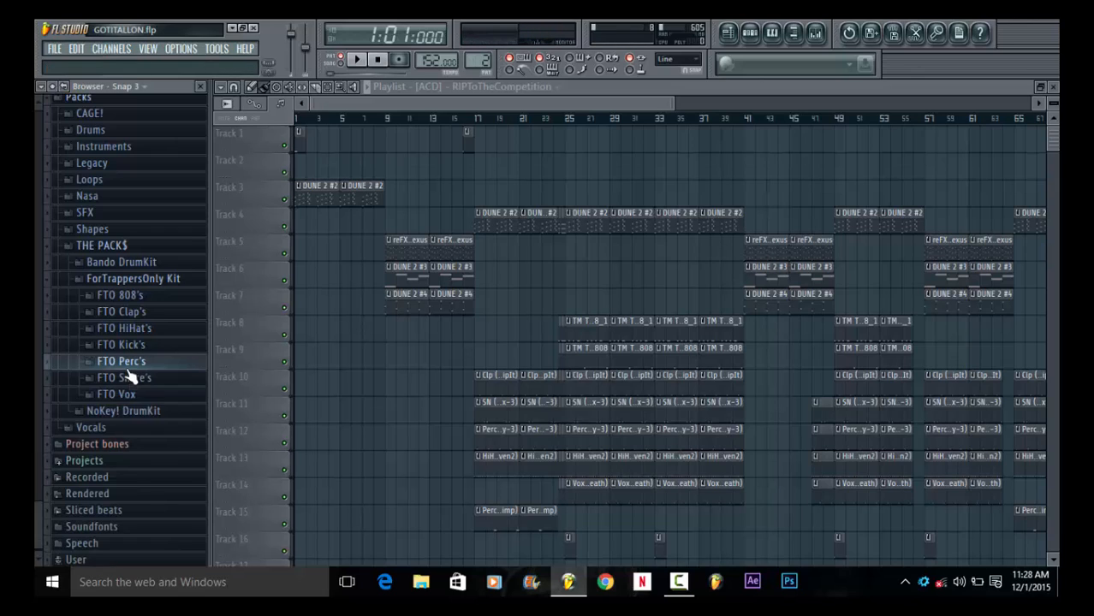
Expand the FTO Snare's folder and audition FTO Snap(RollUp) and the FishScale, Life and Young Chop snares
{"action": "left_click", "coordinate": [129, 377]}
{"action": "left_click", "coordinate": [180, 409]}
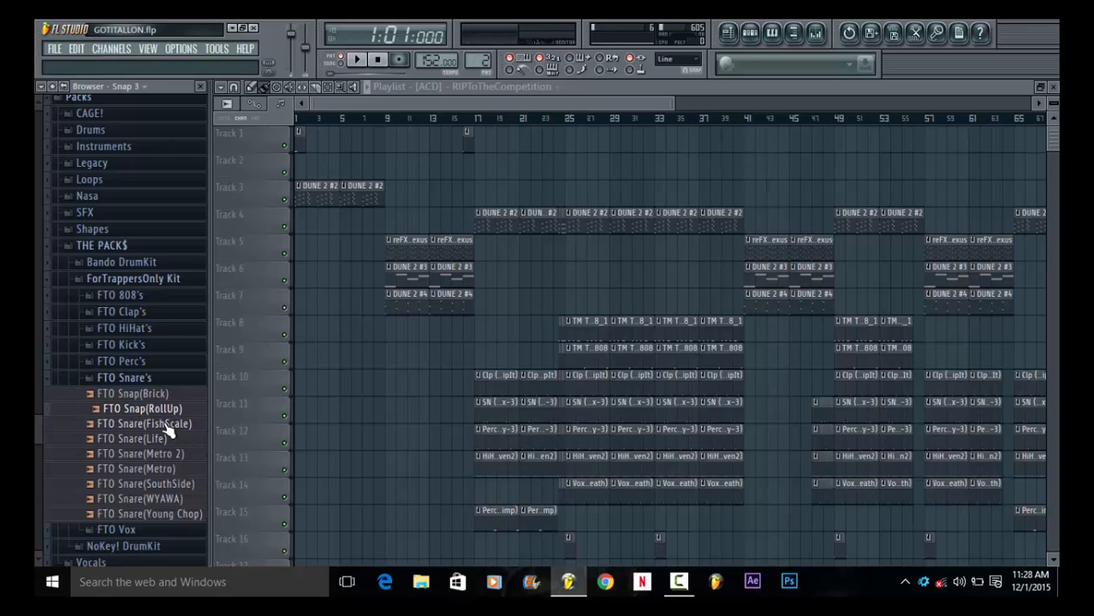
{"action": "left_click", "coordinate": [169, 427]}
{"action": "left_click", "coordinate": [161, 440]}
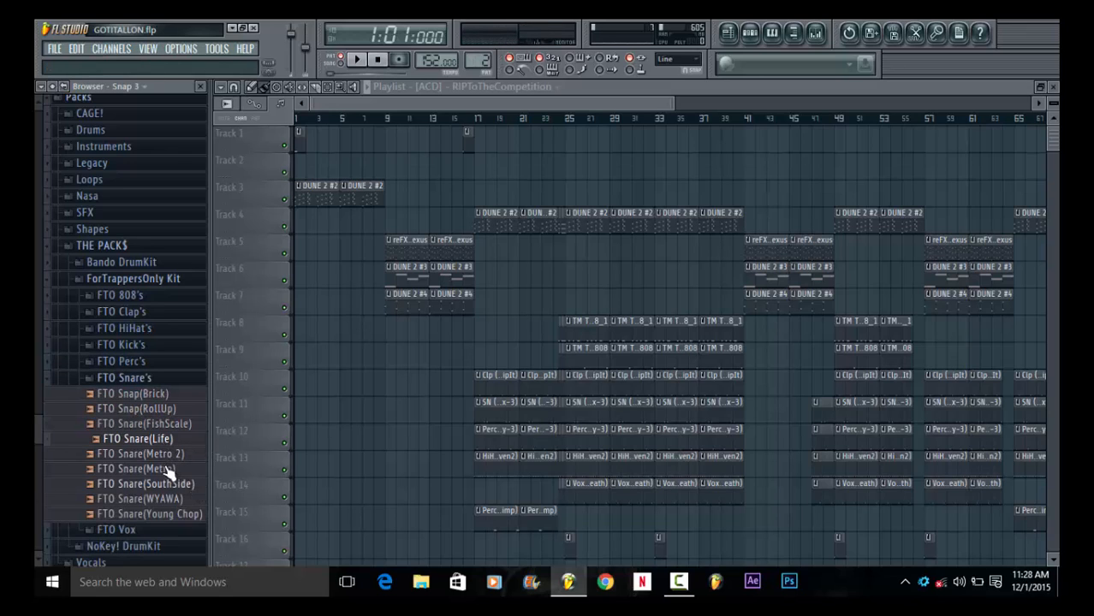
{"action": "left_click", "coordinate": [149, 515]}
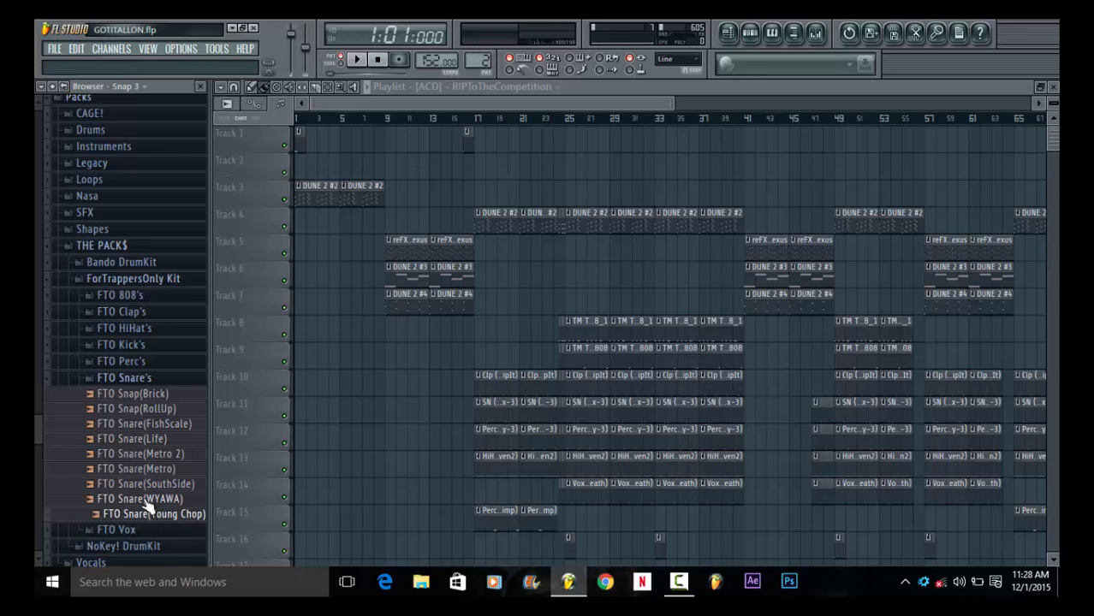
Audition the WYAWA, SouthSide, Metro, Metro 2, Life and FishScale snares and FTO Snap(RollUp), and collapse the FTO Snare's folder
{"action": "left_click", "coordinate": [146, 501]}
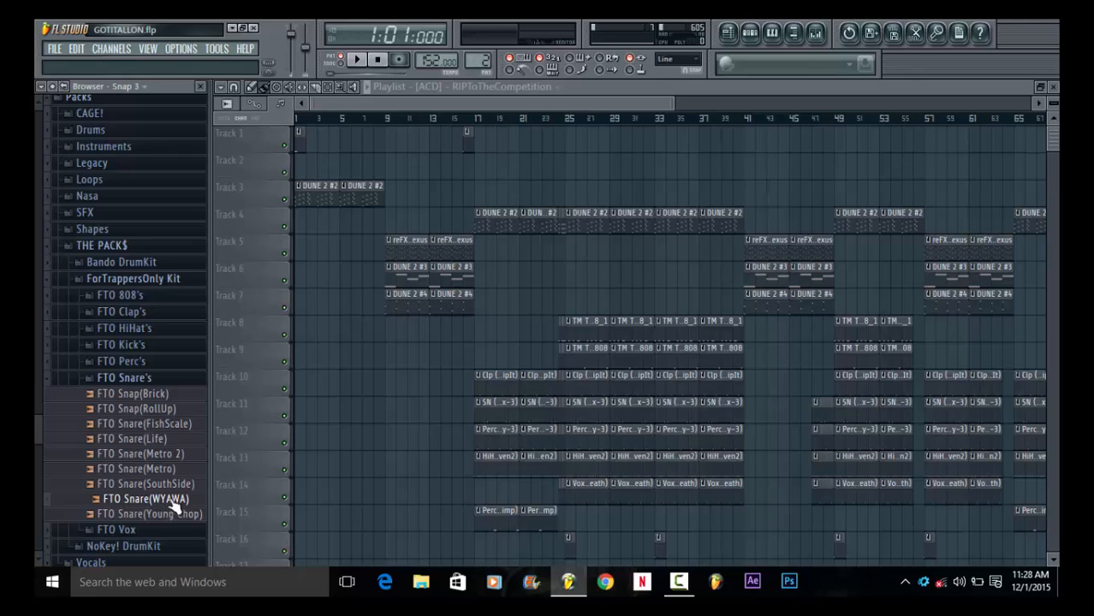
{"action": "left_click", "coordinate": [147, 486]}
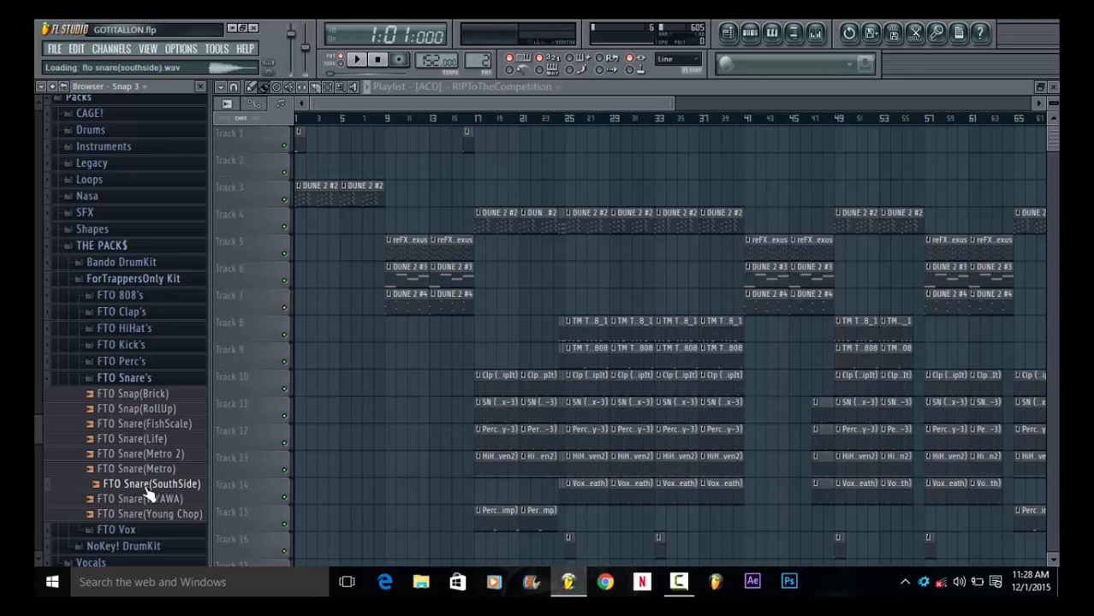
{"action": "left_click", "coordinate": [147, 475]}
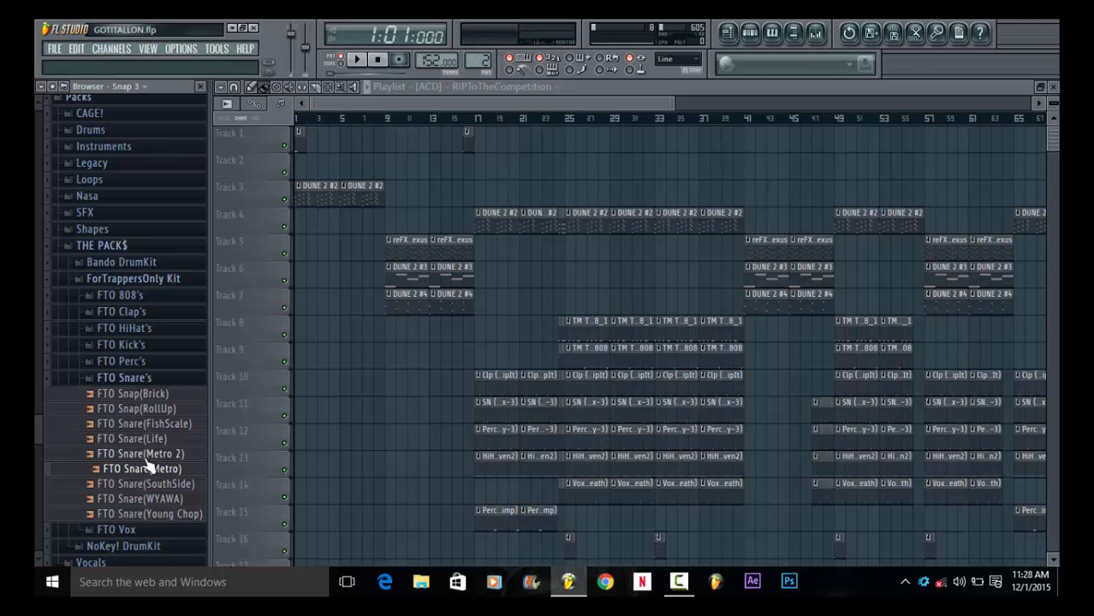
{"action": "left_click", "coordinate": [147, 454]}
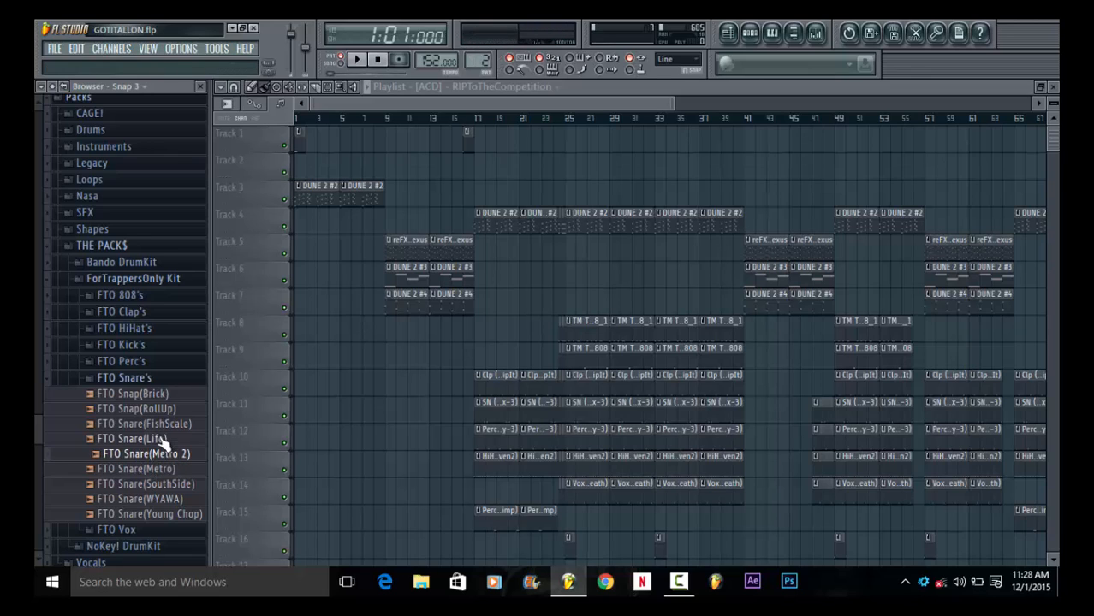
{"action": "left_click", "coordinate": [163, 440]}
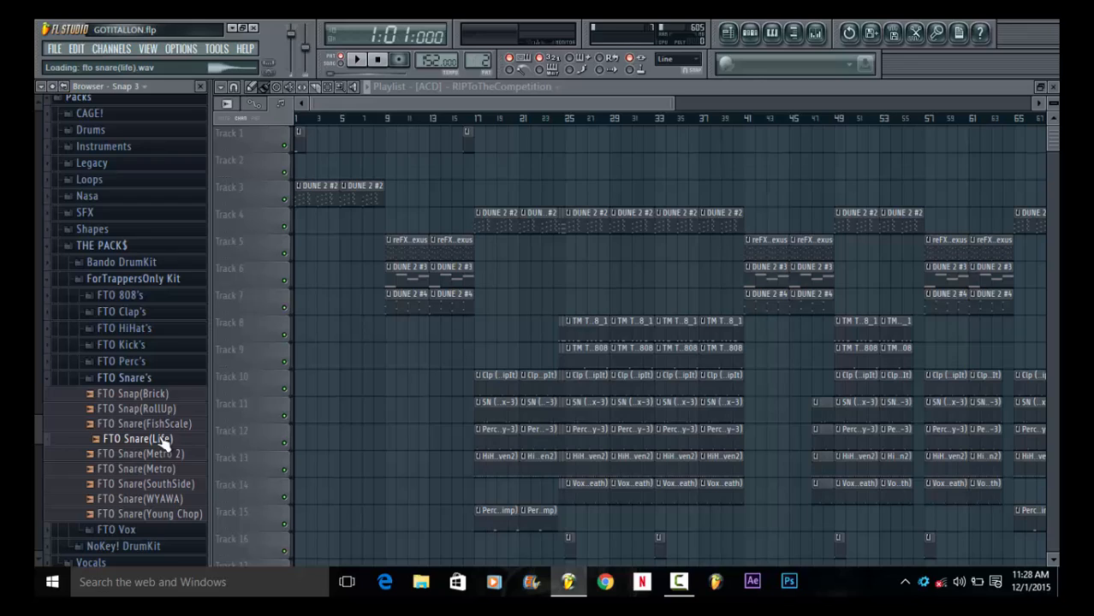
{"action": "left_click", "coordinate": [154, 424]}
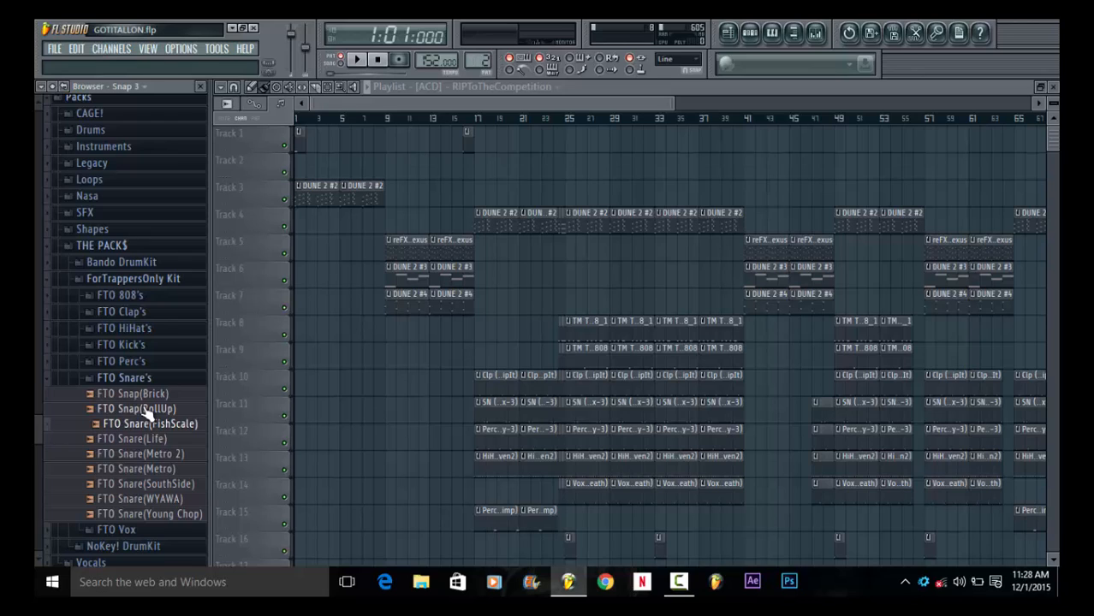
{"action": "left_click", "coordinate": [147, 411]}
{"action": "left_click", "coordinate": [141, 380]}
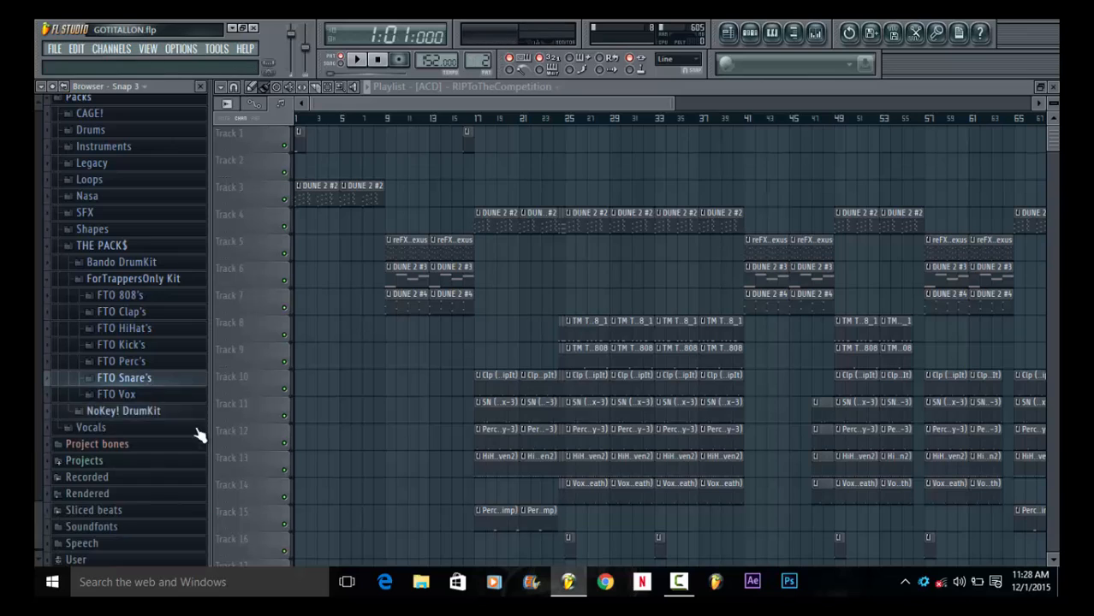
Audition FTO Girl Laugh 2 and FTO GIRL Laugh from the FTO Vox folder, and collapse that folder and the ForTrappersOnly Kit
{"action": "left_click", "coordinate": [169, 398]}
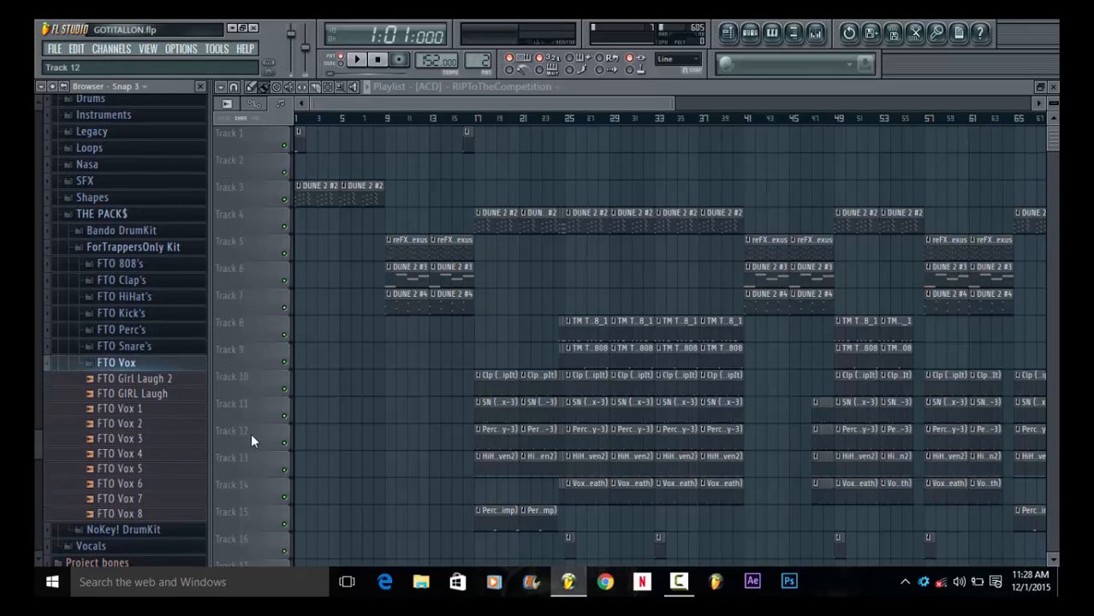
{"action": "left_click", "coordinate": [150, 382]}
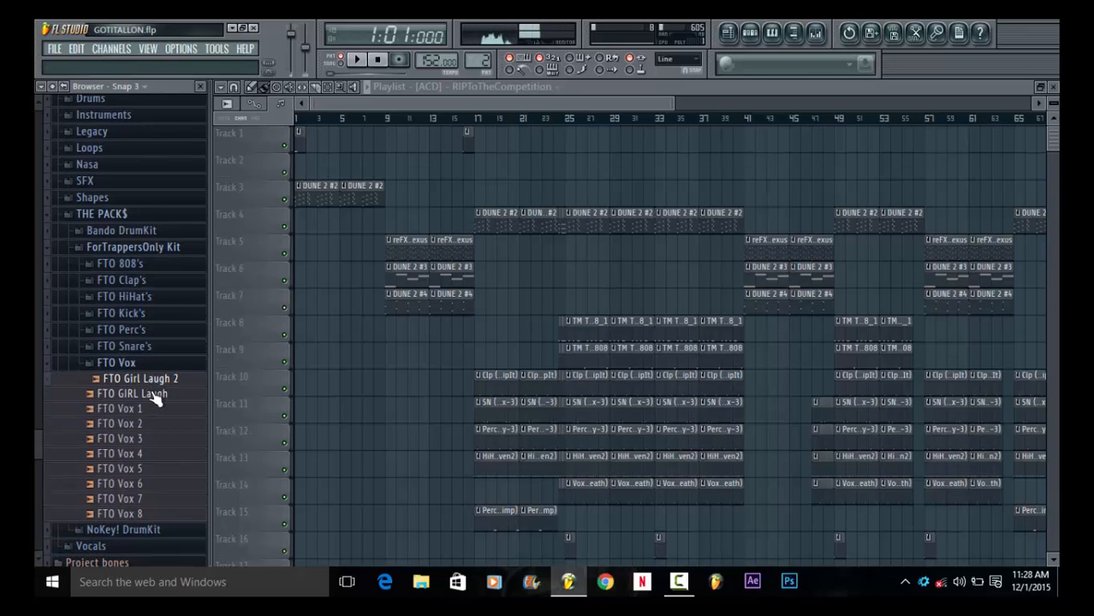
{"action": "left_click", "coordinate": [157, 395]}
{"action": "left_click", "coordinate": [154, 363]}
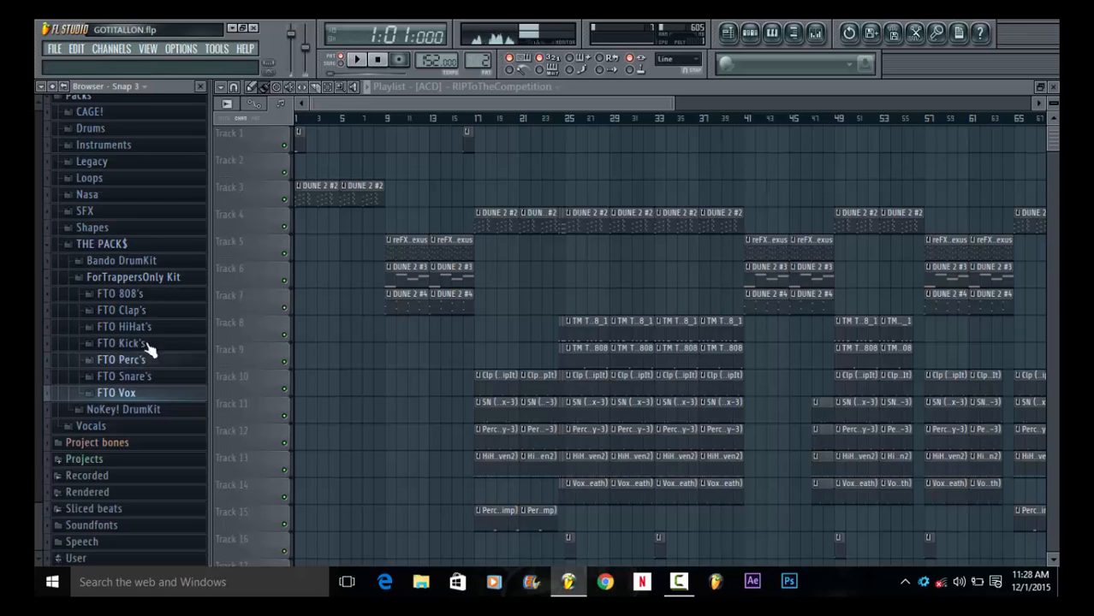
{"action": "left_click", "coordinate": [160, 284]}
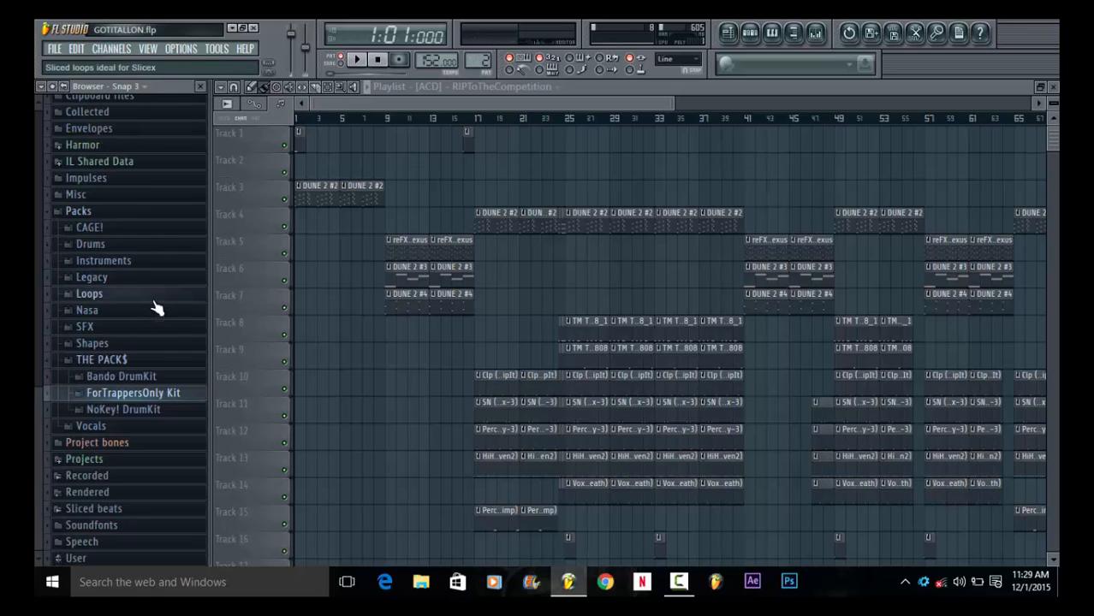
Open the NoKey! DrumKit's 808's folder and audition NoKey! 808 1, 5, 7, 10, 11 and 6
{"action": "left_click", "coordinate": [135, 410]}
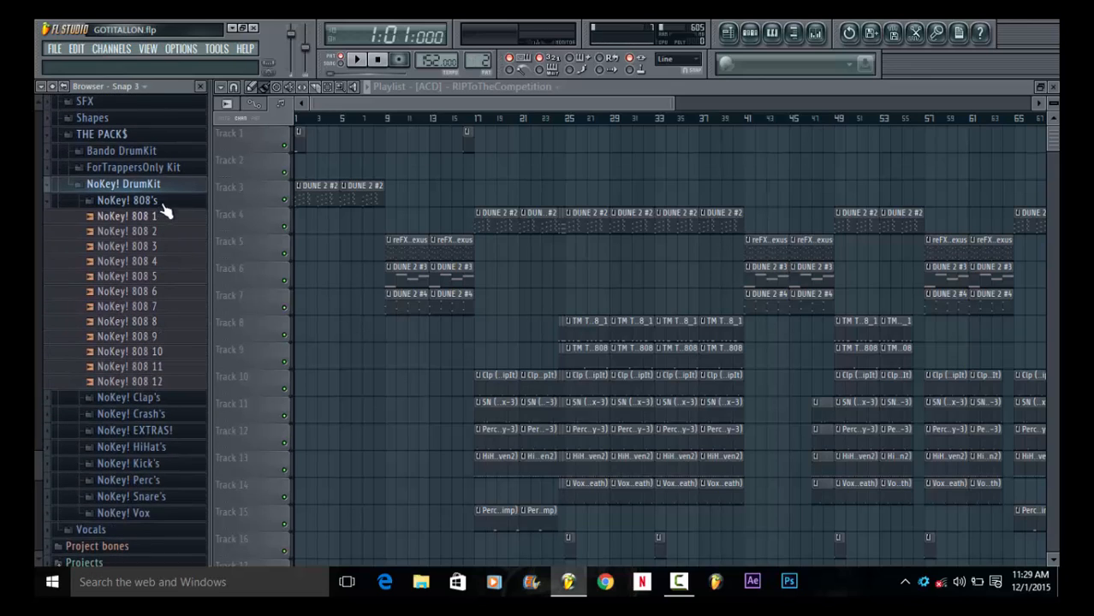
{"action": "left_click", "coordinate": [157, 218]}
{"action": "left_click", "coordinate": [153, 277]}
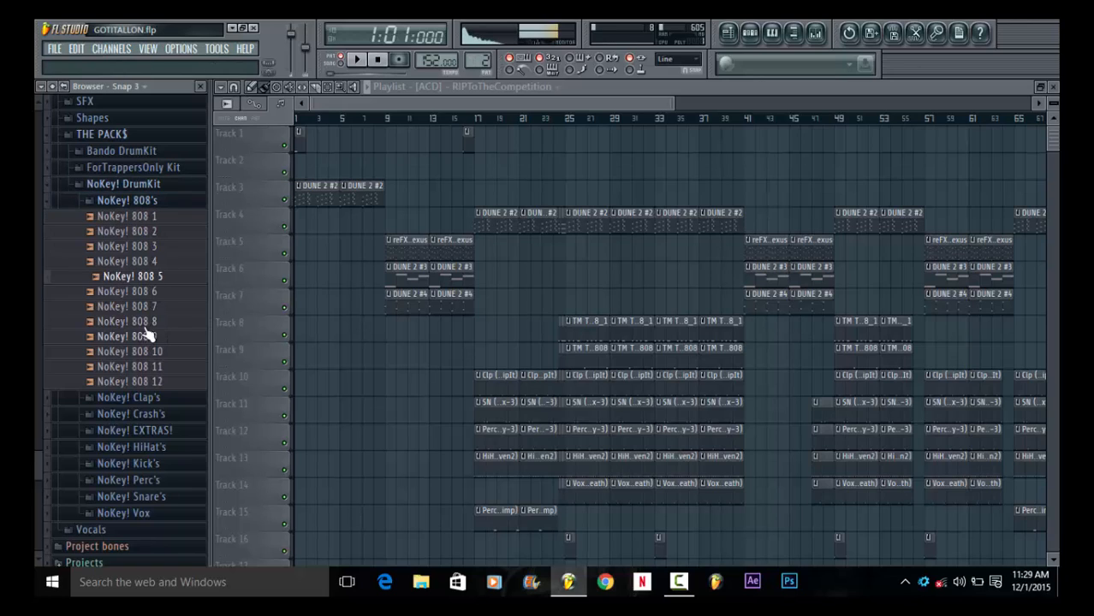
{"action": "left_click", "coordinate": [146, 307]}
{"action": "left_click", "coordinate": [147, 353]}
{"action": "left_click", "coordinate": [148, 368]}
{"action": "left_click", "coordinate": [143, 293]}
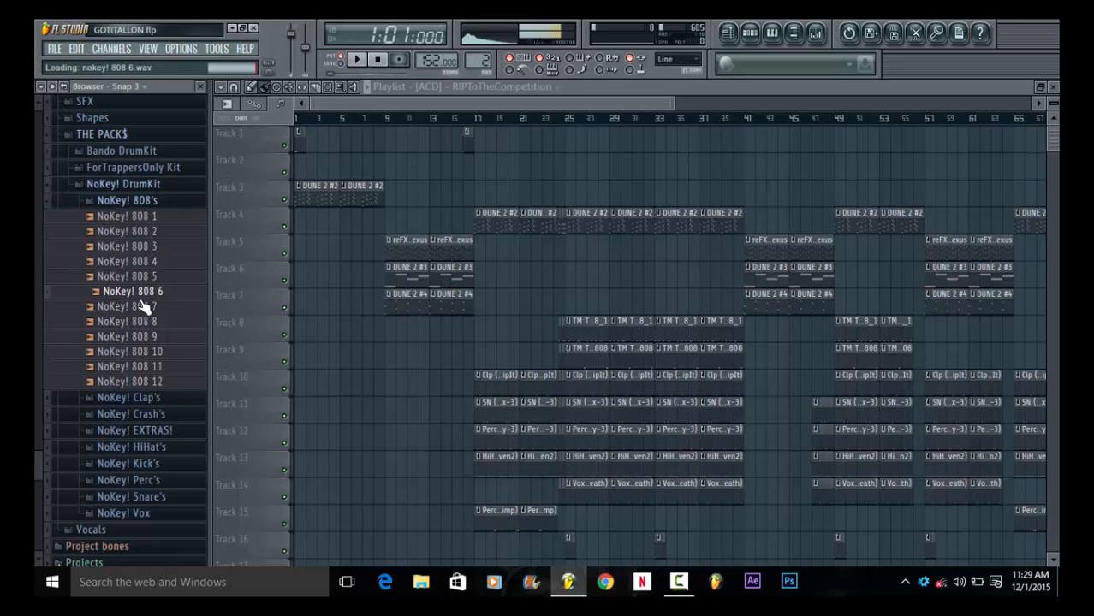
Audition NoKey! 808 5, 3, 2, 4, 6 and 9, and collapse the NoKey! 808's folder
{"action": "left_click", "coordinate": [142, 275]}
{"action": "left_click", "coordinate": [142, 248]}
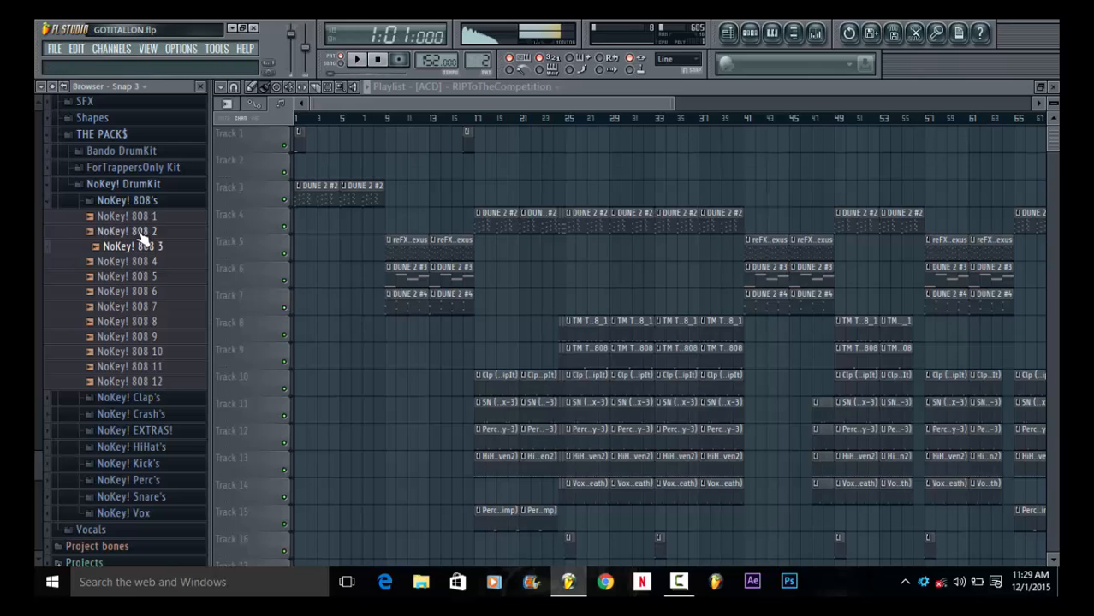
{"action": "left_click", "coordinate": [142, 234]}
{"action": "left_click", "coordinate": [138, 261]}
{"action": "left_click", "coordinate": [136, 292]}
{"action": "left_click", "coordinate": [135, 336]}
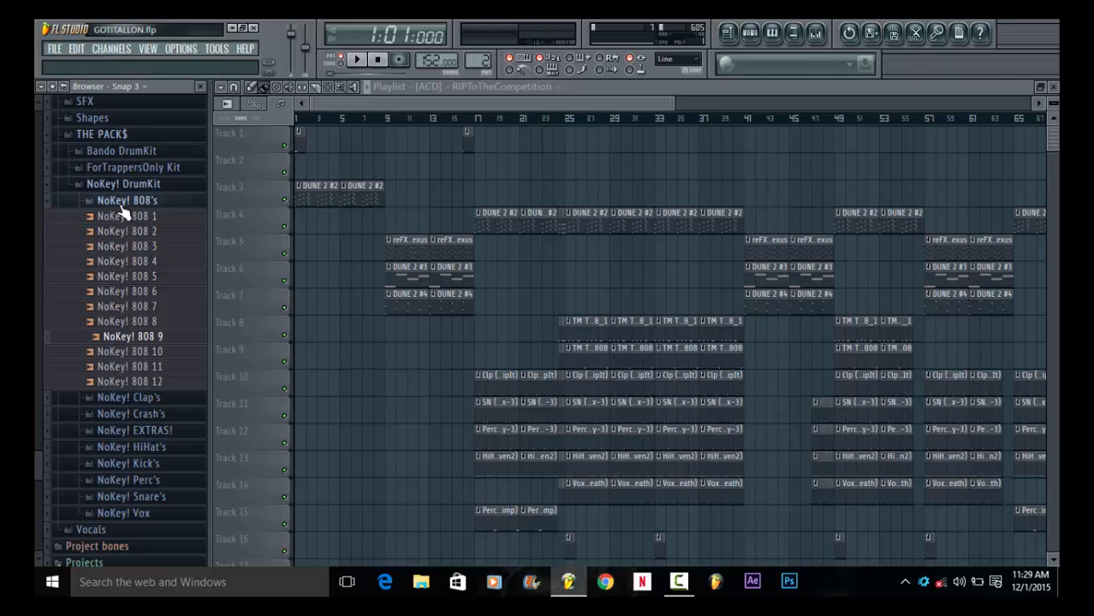
{"action": "left_click", "coordinate": [122, 204]}
Browse NoKey! EXTRAS! down to the JJ Harmless Imagination KIT preset categories, and collapse the kit and the soundfonts and FL presets folder
{"action": "left_click", "coordinate": [171, 327]}
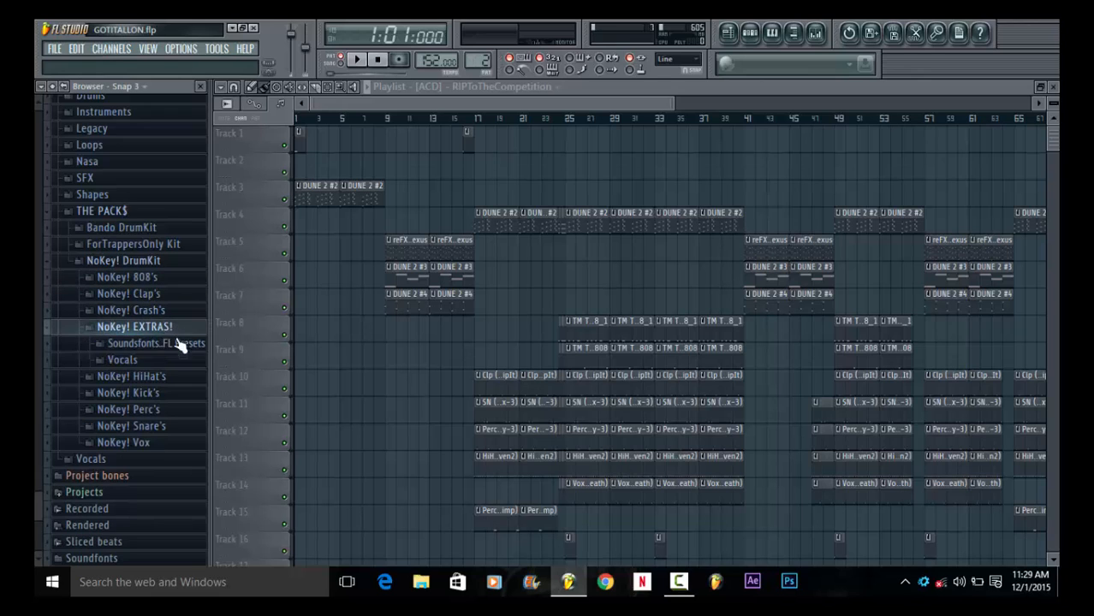
{"action": "left_click", "coordinate": [178, 346]}
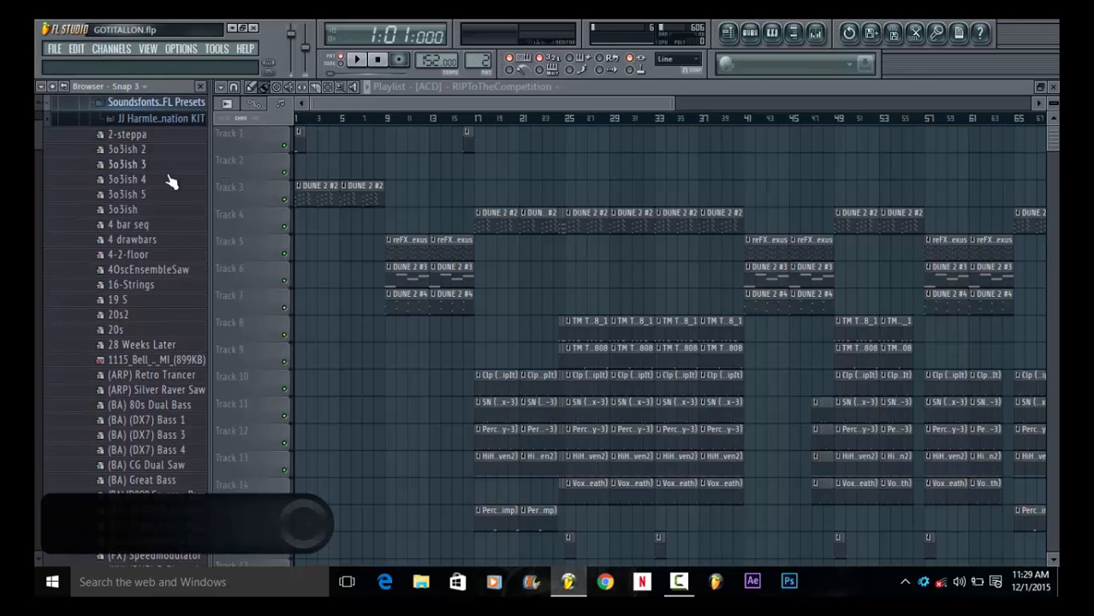
{"action": "scroll", "coordinate": [158, 285], "scroll_direction": "up", "scroll_amount": 4}
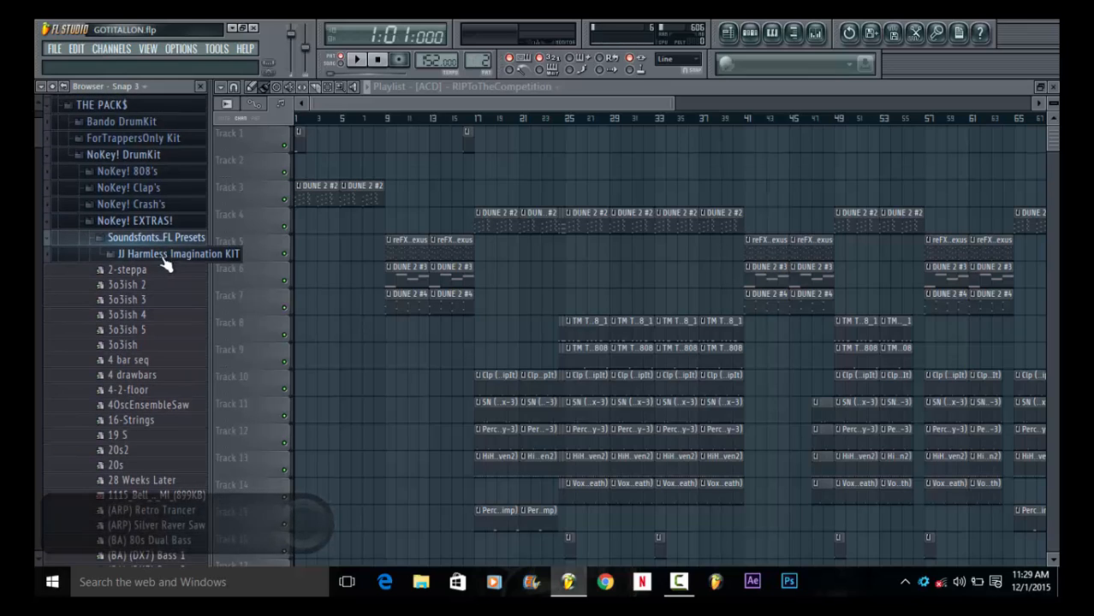
{"action": "left_click", "coordinate": [171, 255]}
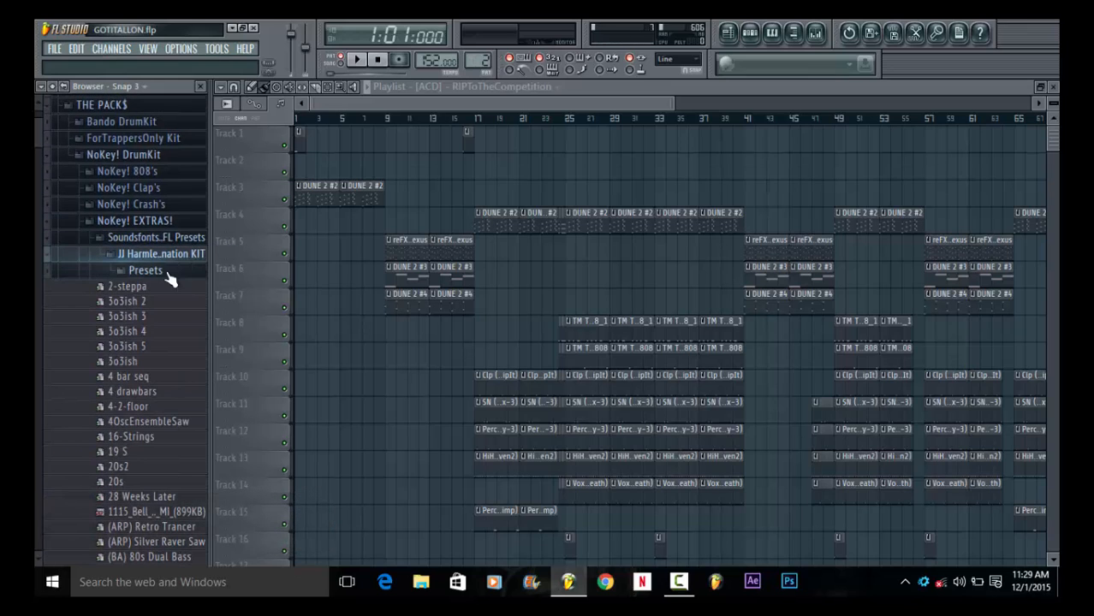
{"action": "left_click", "coordinate": [171, 276]}
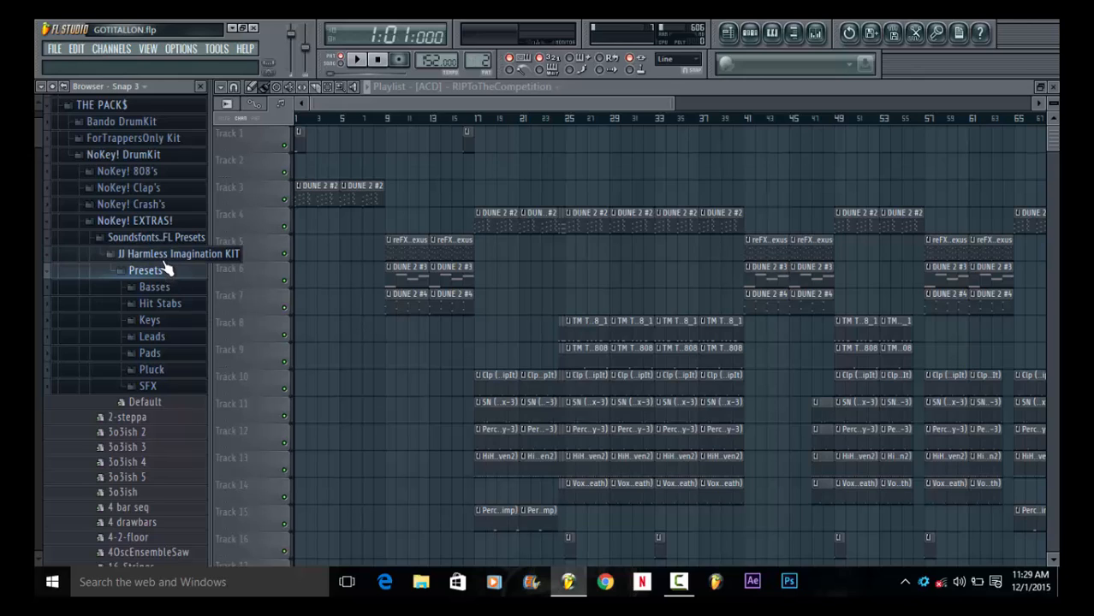
{"action": "left_click", "coordinate": [169, 253]}
{"action": "left_click", "coordinate": [162, 237]}
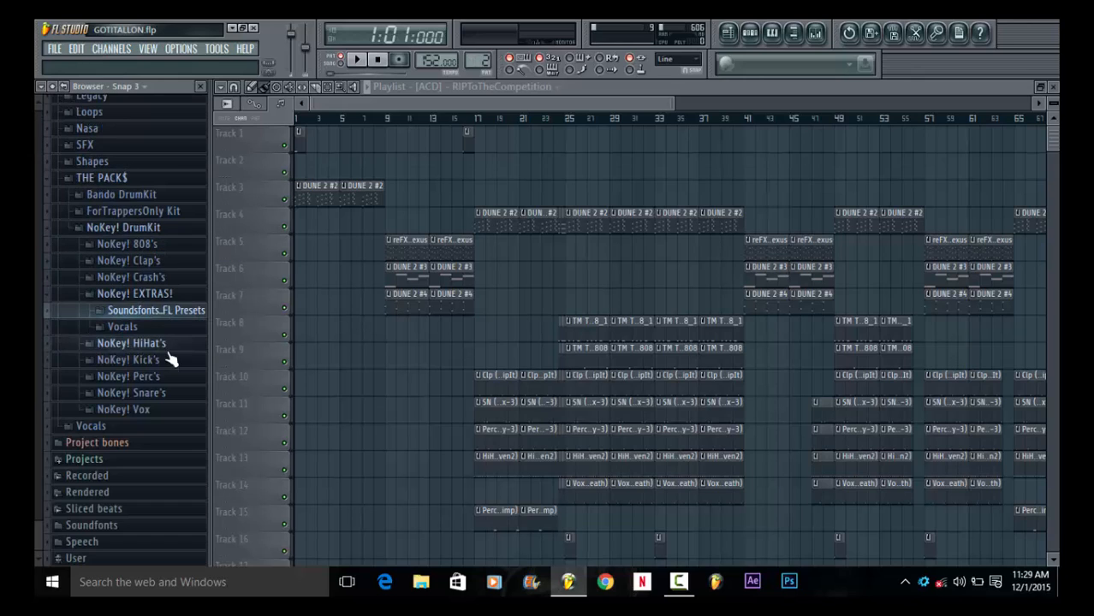
Reopen the soundfonts and FL presets folder in NoKey! EXTRAS!, look through its presets, and collapse it again
{"action": "left_click", "coordinate": [158, 310]}
{"action": "scroll", "coordinate": [164, 266], "scroll_direction": "up", "scroll_amount": 1}
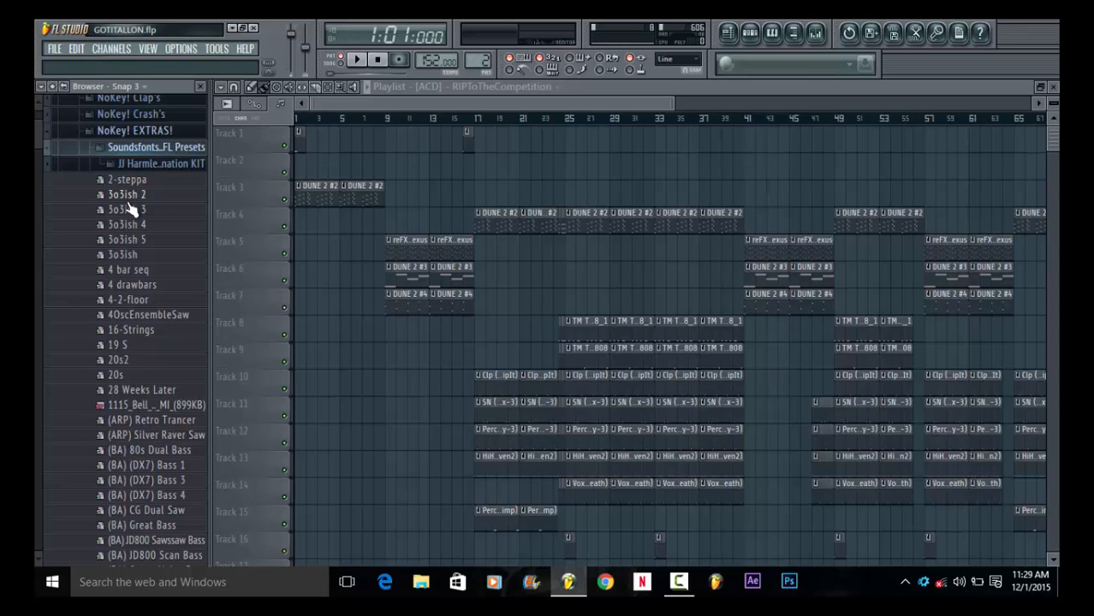
{"action": "left_click", "coordinate": [144, 148]}
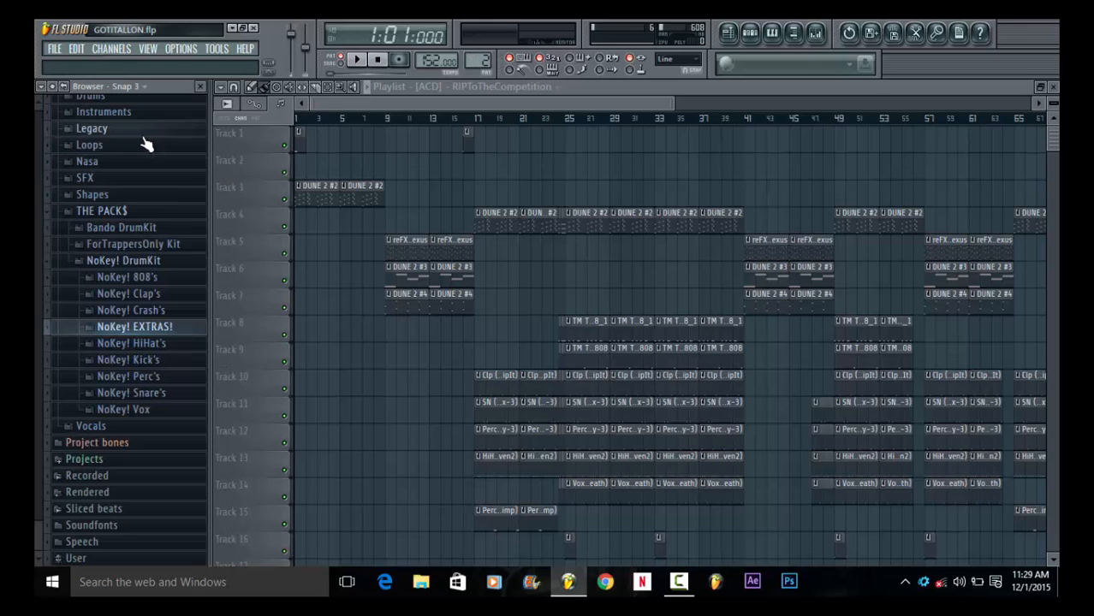
Look into the NoKey! Kick's folder, and open NoKey! Perc's to audition Tao, Shaker 3, Shaker 1, Perc 3 and Perc 2
{"action": "left_click", "coordinate": [159, 368]}
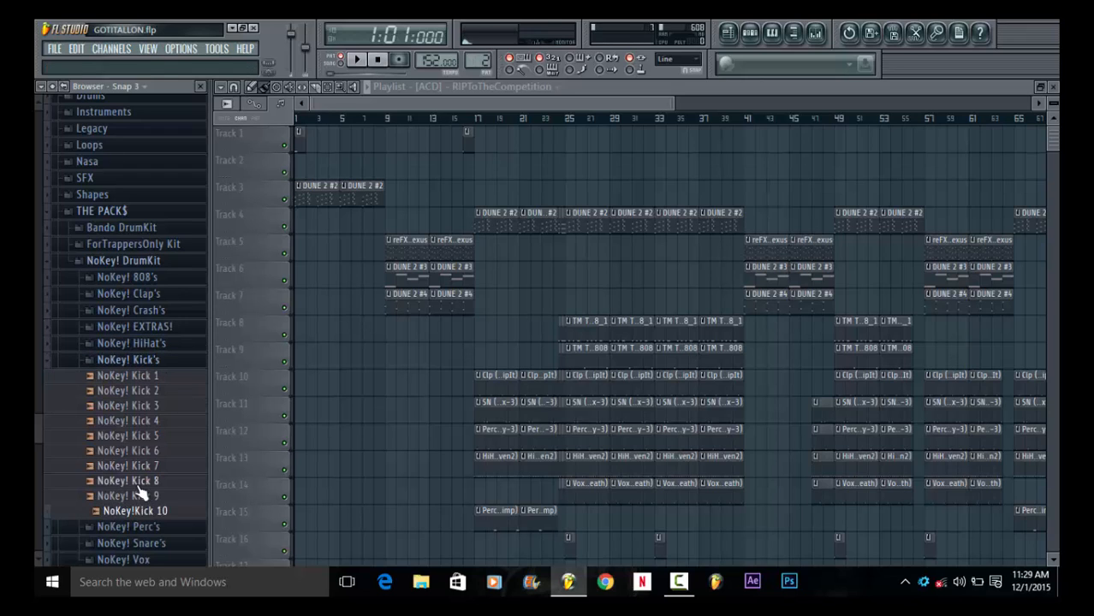
{"action": "left_click", "coordinate": [135, 363]}
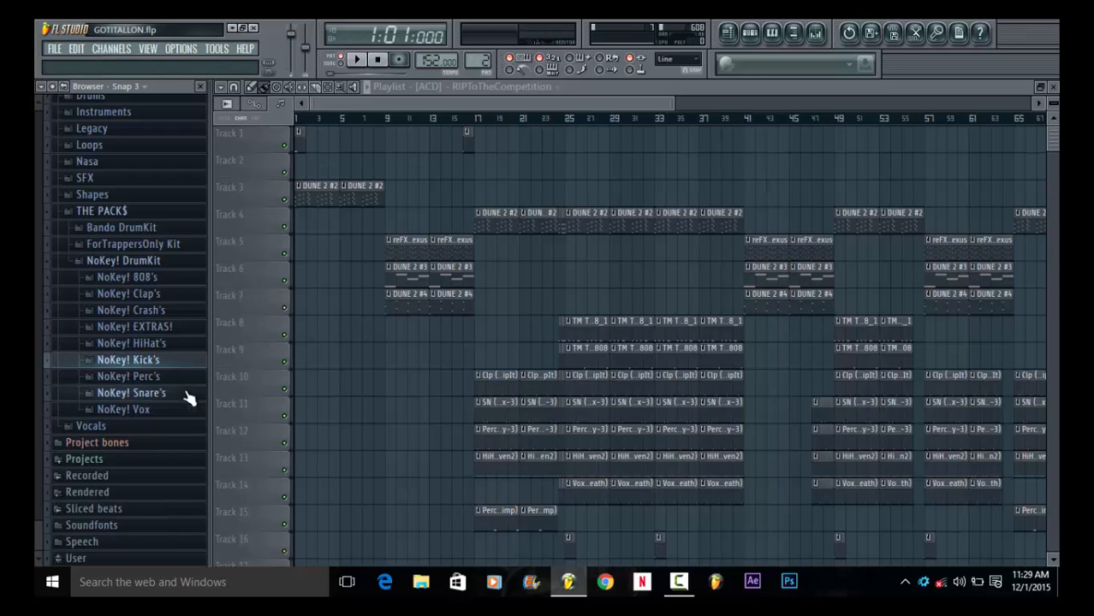
{"action": "left_click", "coordinate": [158, 378]}
{"action": "left_click", "coordinate": [140, 393]}
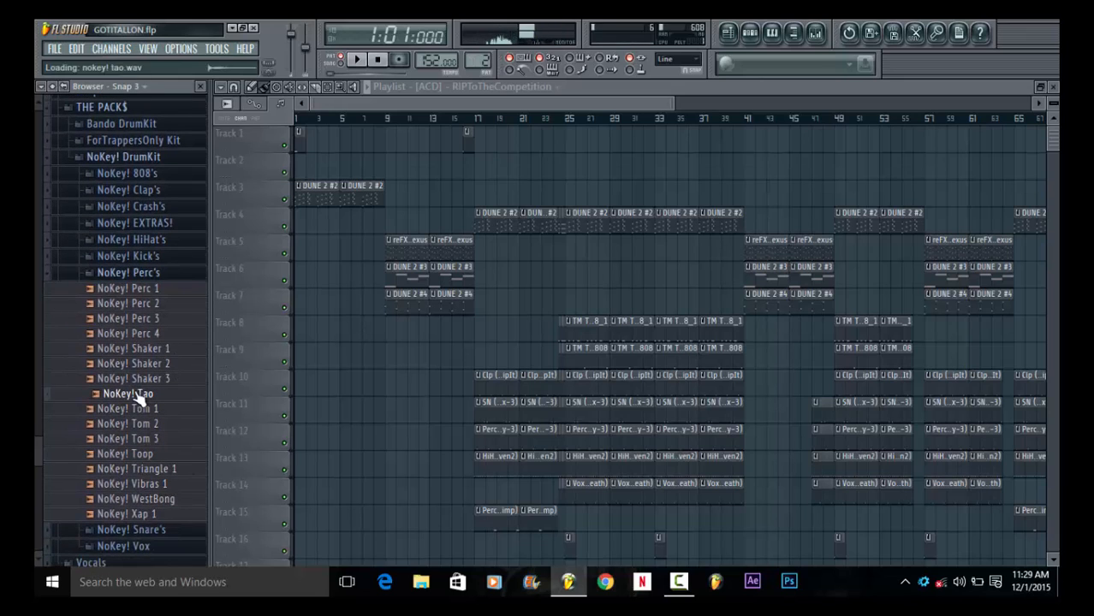
{"action": "left_click", "coordinate": [139, 378]}
{"action": "left_click", "coordinate": [139, 348]}
{"action": "left_click", "coordinate": [140, 318]}
{"action": "left_click", "coordinate": [137, 304]}
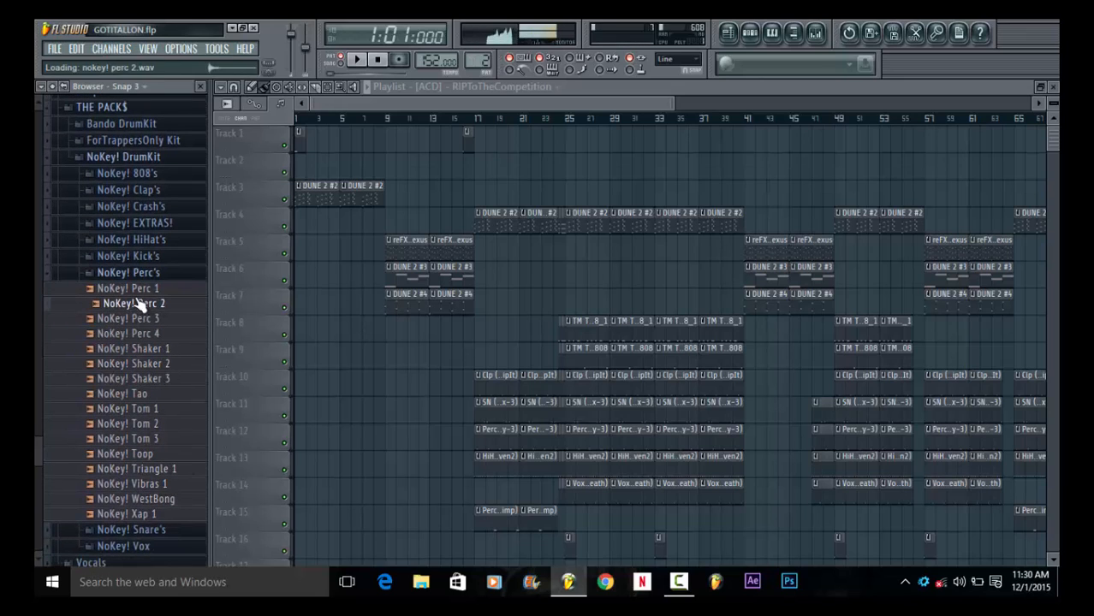
Audition the NoKey! Tom 1, Tom 2, Toop and Tom 3 percussion samples, repeating Tom 1 and Tom 2
{"action": "left_click", "coordinate": [128, 408]}
{"action": "left_click", "coordinate": [128, 423]}
{"action": "left_click", "coordinate": [127, 453]}
{"action": "left_click", "coordinate": [130, 424]}
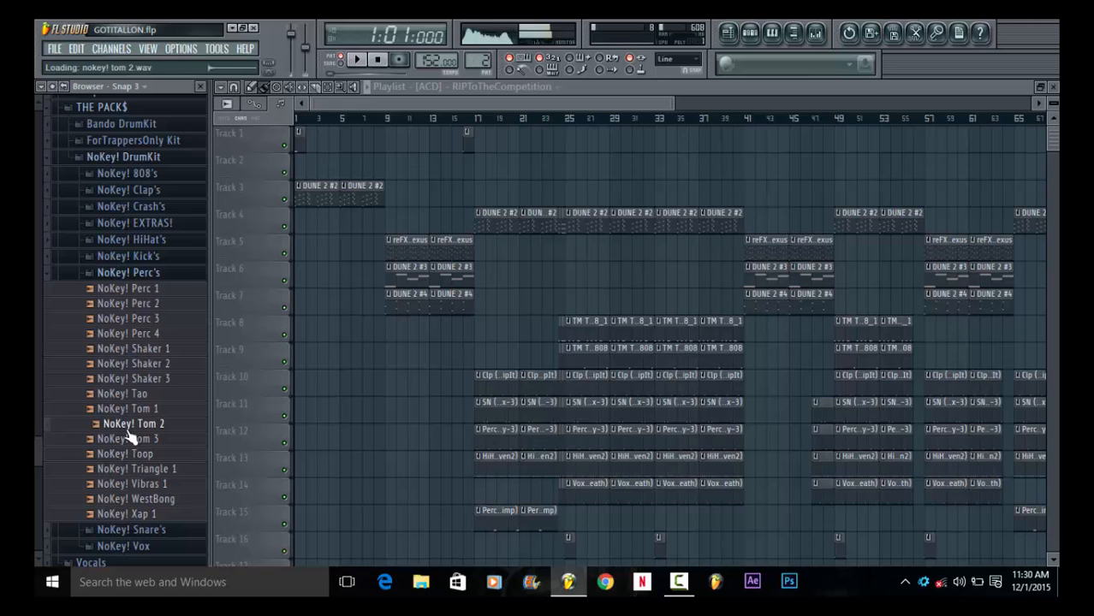
{"action": "left_click", "coordinate": [126, 410]}
{"action": "left_click", "coordinate": [127, 425]}
{"action": "left_click", "coordinate": [126, 439]}
Audition NoKey! Vibras 1, Triangle 1, WestBong and Xap 1, and leave both the Kick's and Perc's folders collapsed
{"action": "left_click", "coordinate": [144, 485]}
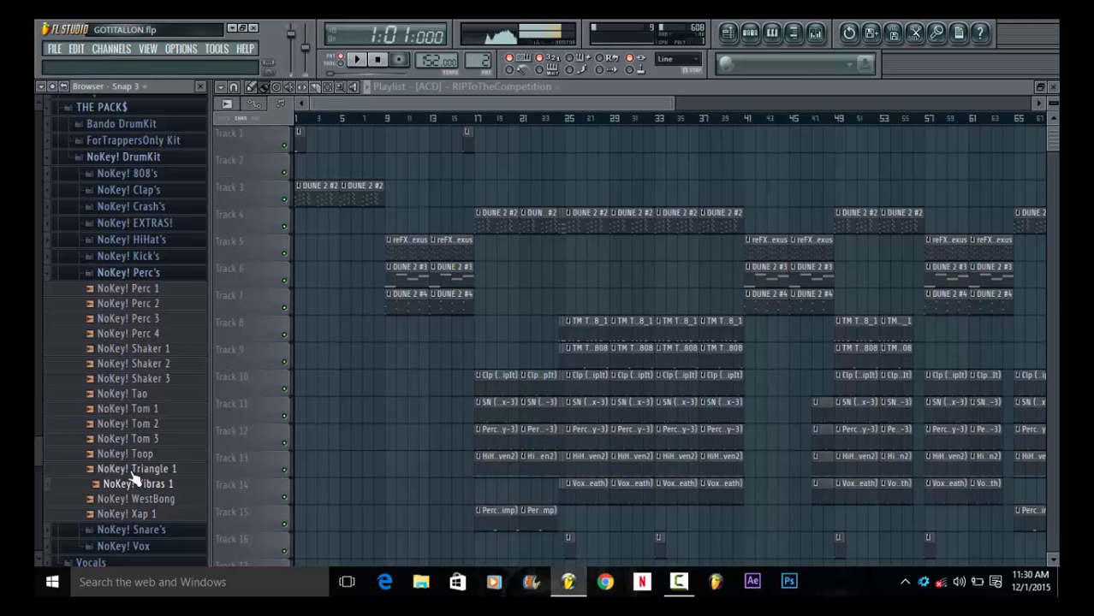
{"action": "left_click", "coordinate": [131, 471]}
{"action": "left_click", "coordinate": [133, 501]}
{"action": "left_click", "coordinate": [133, 514]}
{"action": "left_click", "coordinate": [131, 502]}
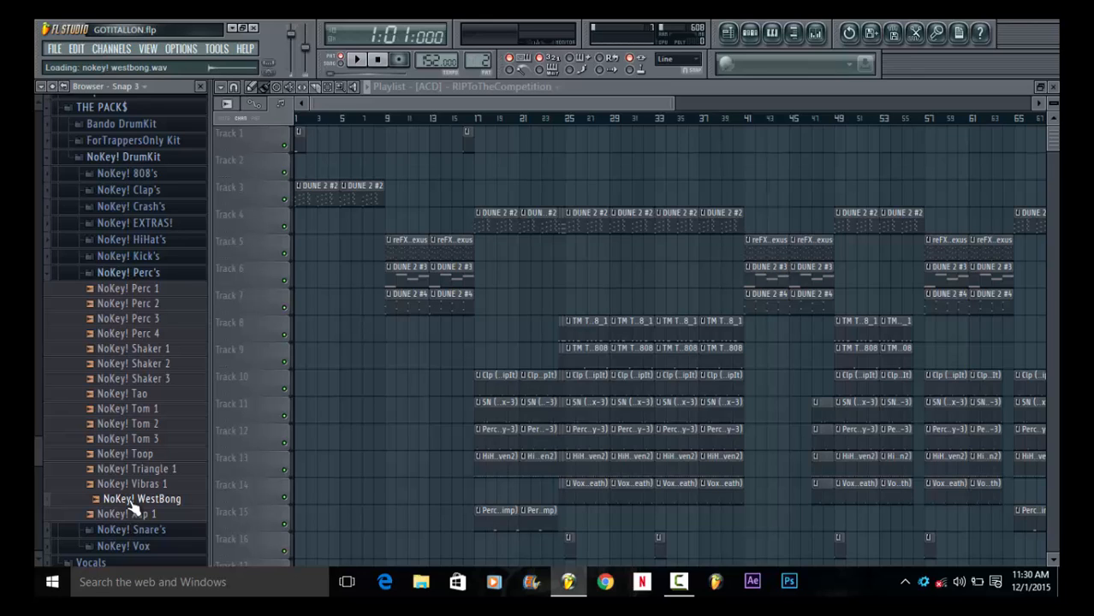
{"action": "left_click", "coordinate": [137, 257]}
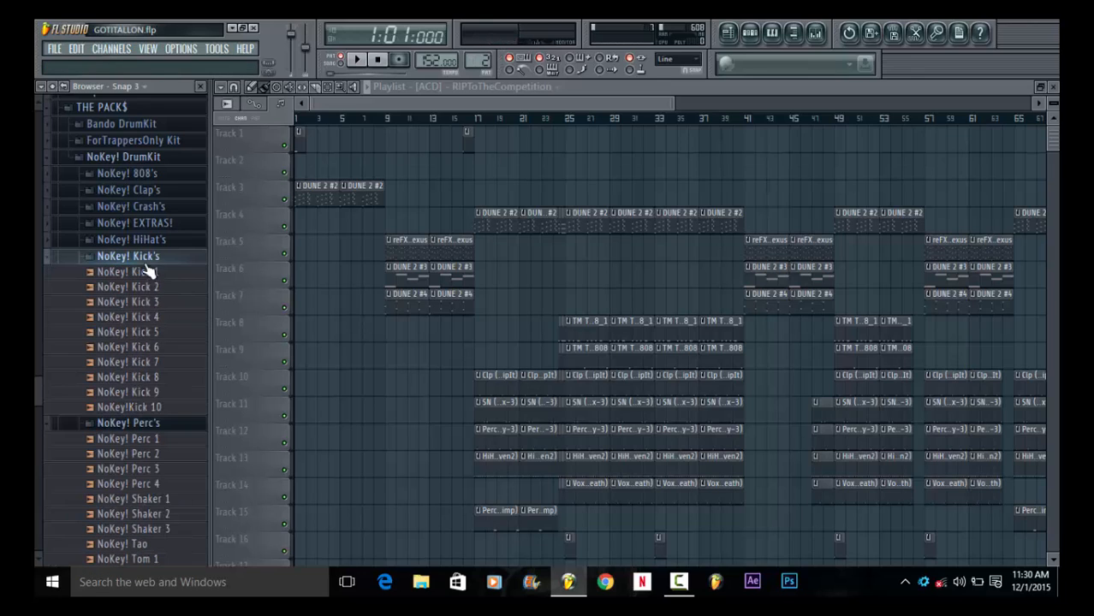
{"action": "left_click", "coordinate": [137, 257]}
{"action": "left_click", "coordinate": [137, 273]}
Open the NoKey! Snare's folder and audition Snare 10, 13, 5, 3, 6 and 13 again
{"action": "left_click", "coordinate": [171, 395]}
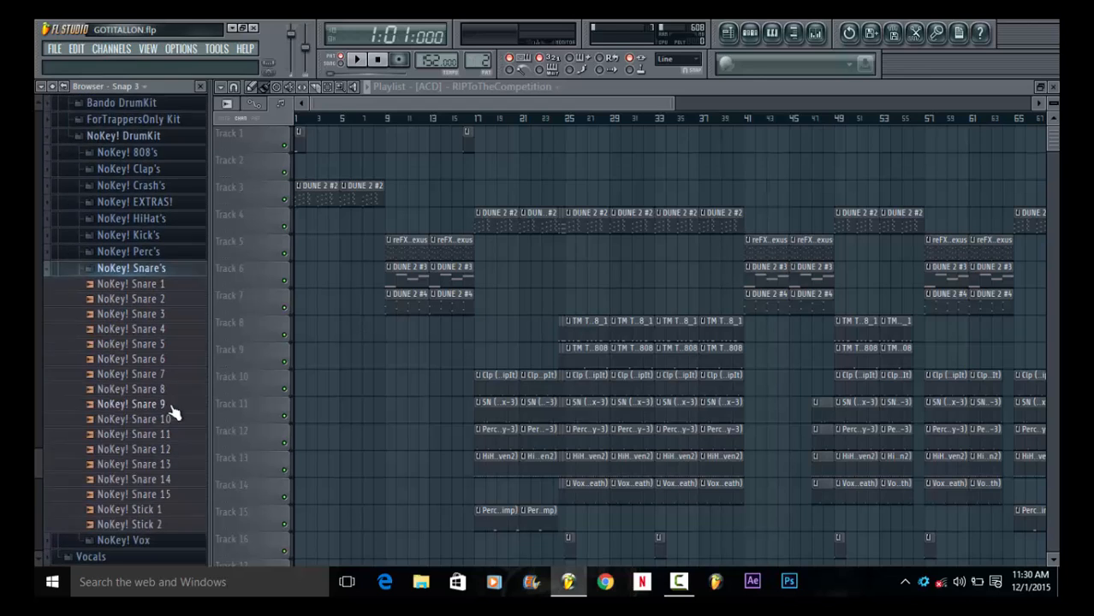
{"action": "left_click", "coordinate": [137, 409]}
{"action": "left_click", "coordinate": [133, 454]}
{"action": "left_click", "coordinate": [137, 334]}
{"action": "left_click", "coordinate": [137, 305]}
{"action": "left_click", "coordinate": [139, 349]}
{"action": "left_click", "coordinate": [141, 455]}
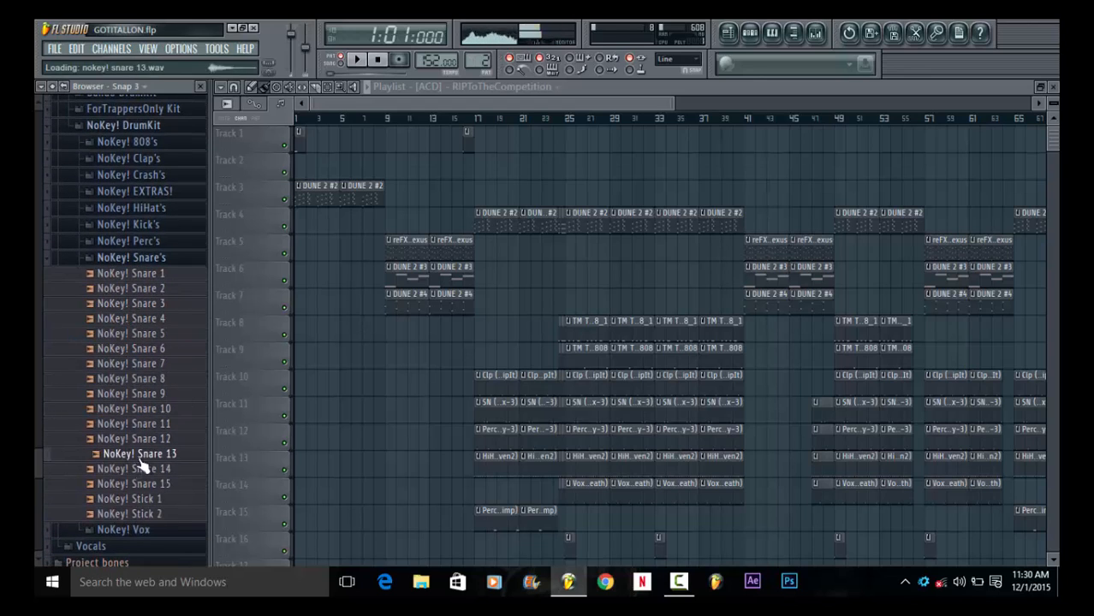
Audition NoKey! Snare 14, Snare 15, Stick 1, Stick 2 and Snare 1, and collapse the Snare's folder
{"action": "left_click", "coordinate": [140, 469]}
{"action": "left_click", "coordinate": [140, 486]}
{"action": "left_click", "coordinate": [141, 499]}
{"action": "left_click", "coordinate": [137, 514]}
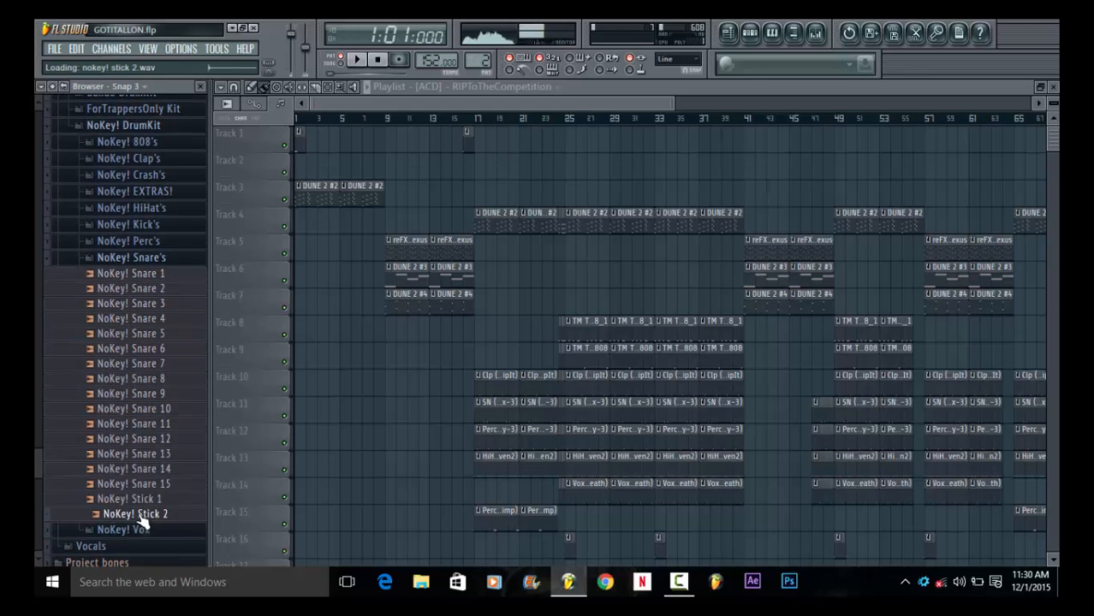
{"action": "left_click", "coordinate": [136, 504]}
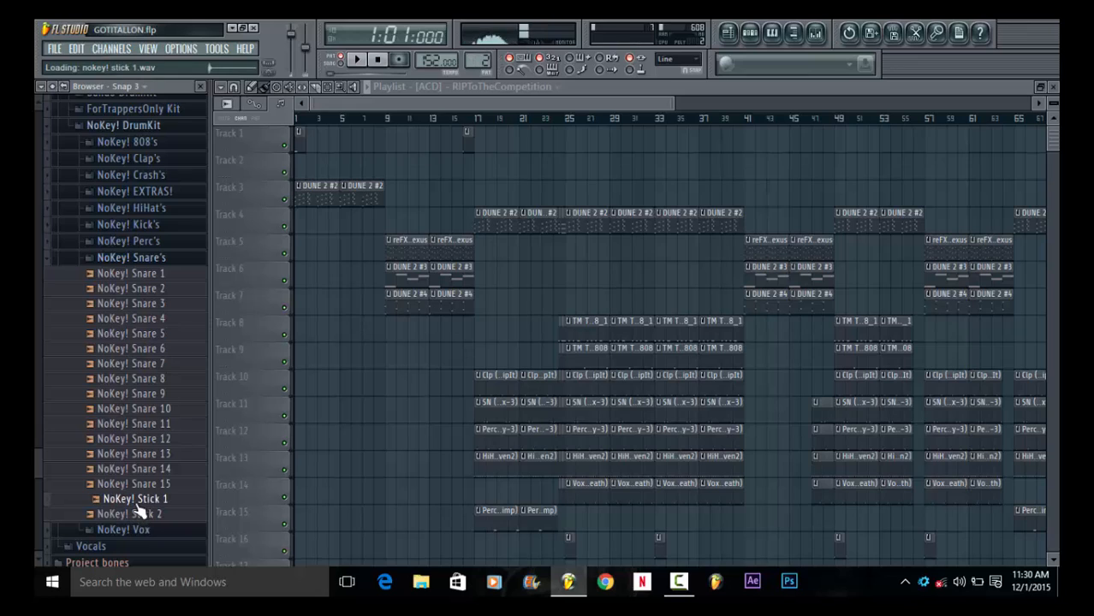
{"action": "left_click", "coordinate": [130, 274]}
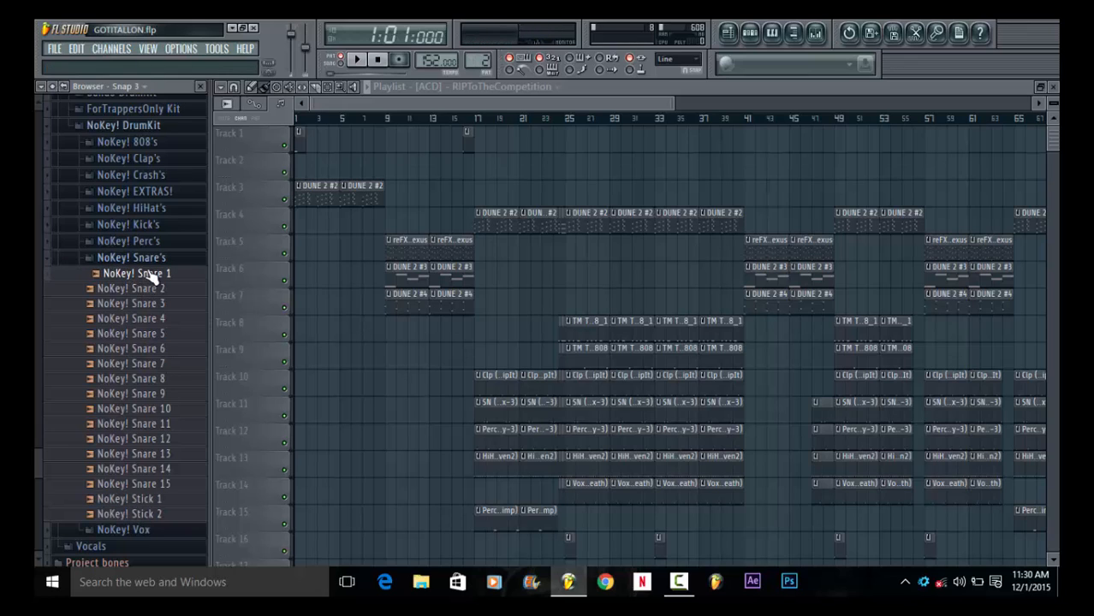
{"action": "left_click", "coordinate": [145, 258]}
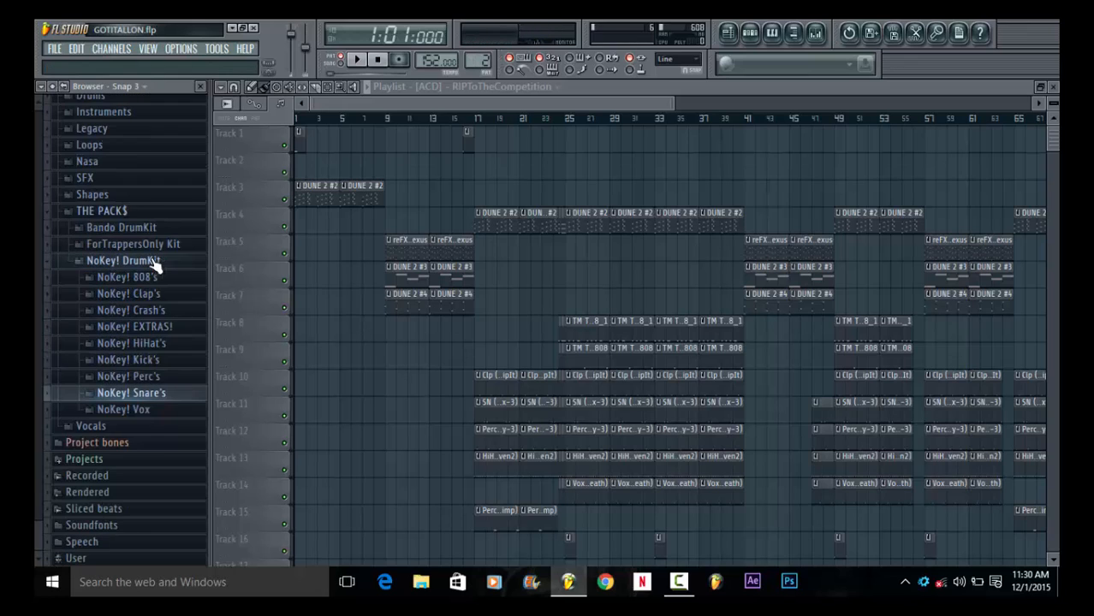
Open the NoKey! Vox folder, audition Vox 6, 4, 1, 10, 5 and 3, and collapse the folder and the NoKey! DrumKit
{"action": "left_click", "coordinate": [147, 411]}
{"action": "left_click", "coordinate": [154, 333]}
{"action": "left_click", "coordinate": [140, 304]}
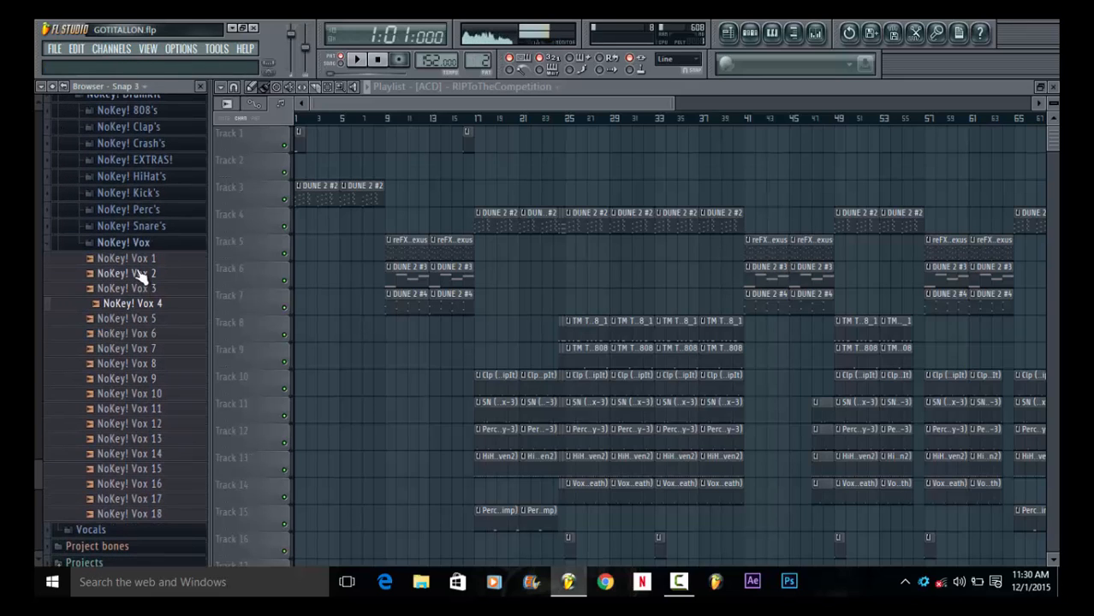
{"action": "left_click", "coordinate": [136, 263]}
{"action": "left_click", "coordinate": [134, 395]}
{"action": "left_click", "coordinate": [137, 305]}
{"action": "left_click", "coordinate": [125, 320]}
{"action": "left_click", "coordinate": [126, 289]}
{"action": "left_click", "coordinate": [128, 304]}
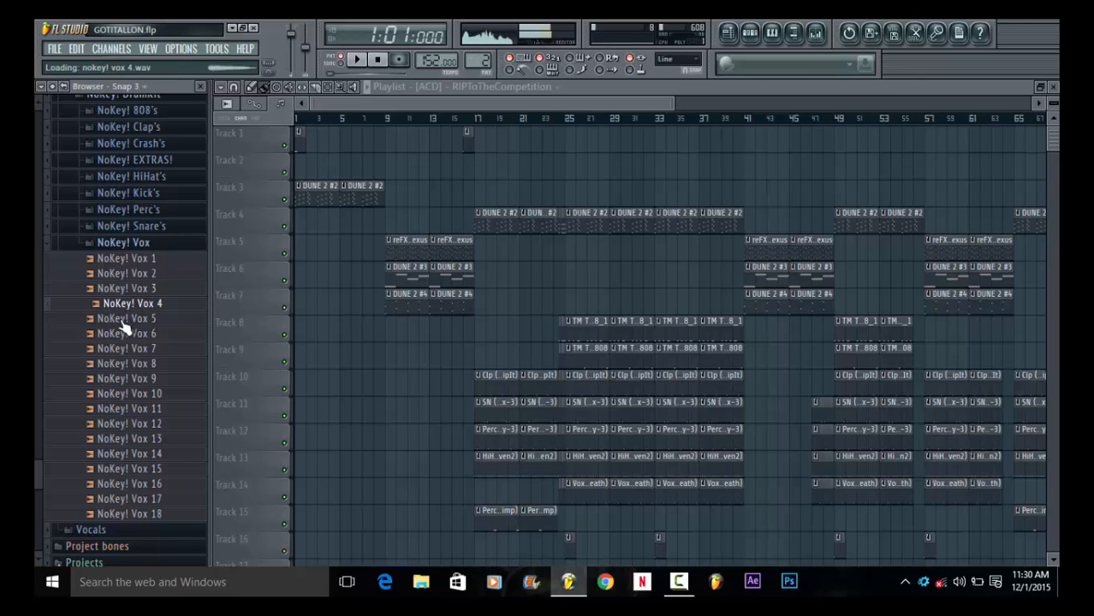
{"action": "left_click", "coordinate": [122, 242]}
{"action": "scroll", "coordinate": [142, 376], "scroll_direction": "up", "scroll_amount": 6}
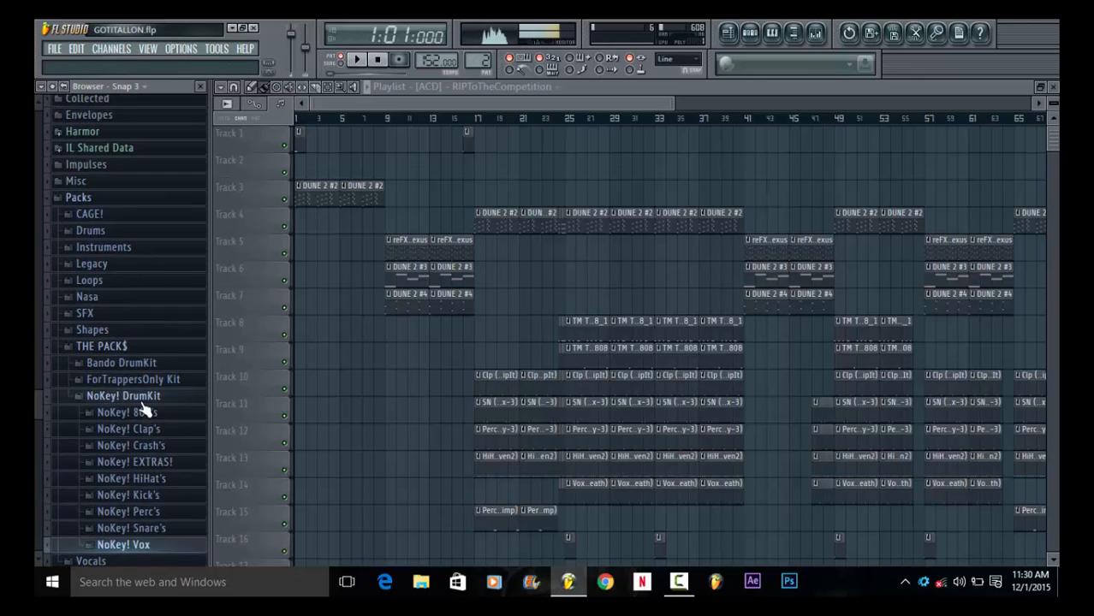
{"action": "left_click", "coordinate": [137, 398]}
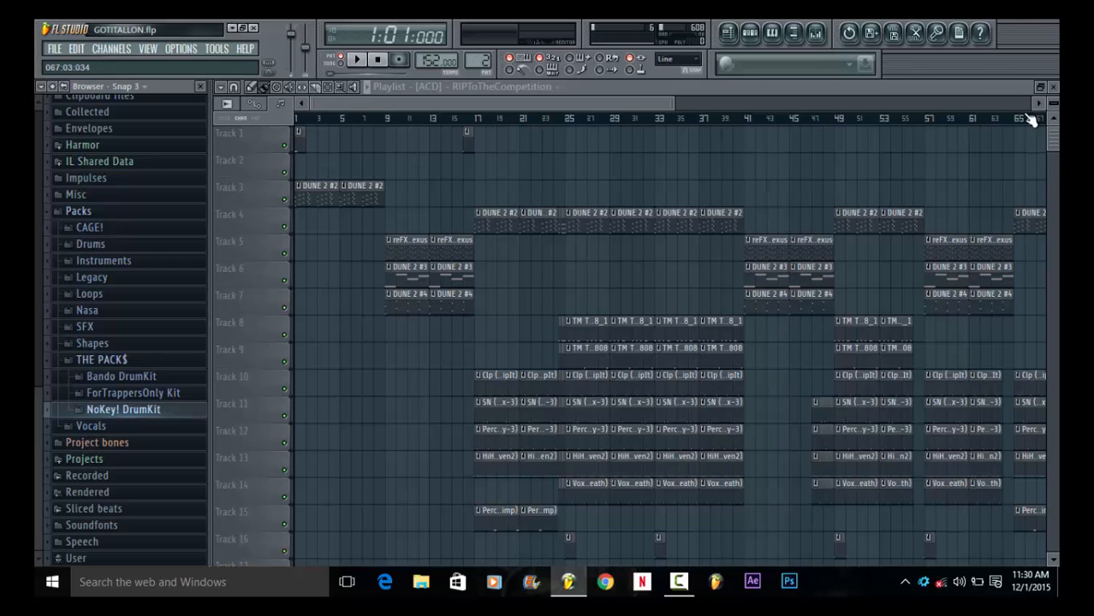
Play the opening bars of the playlist arrangement and stop playback
{"action": "left_click_drag", "start_coordinate": [1053, 103], "coordinate": [1054, 91]}
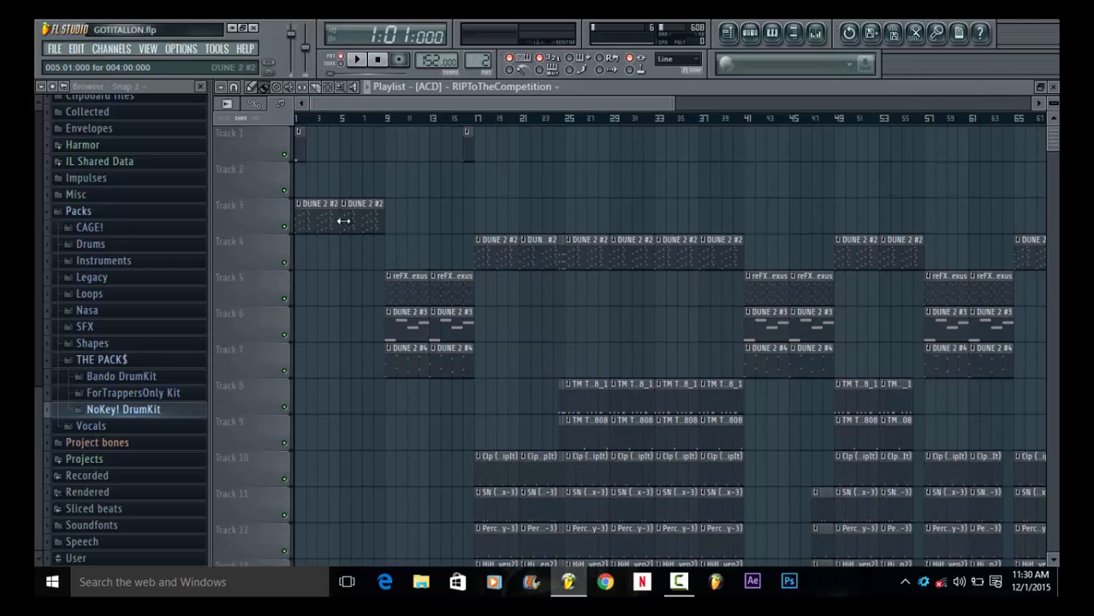
{"action": "left_click", "coordinate": [369, 89]}
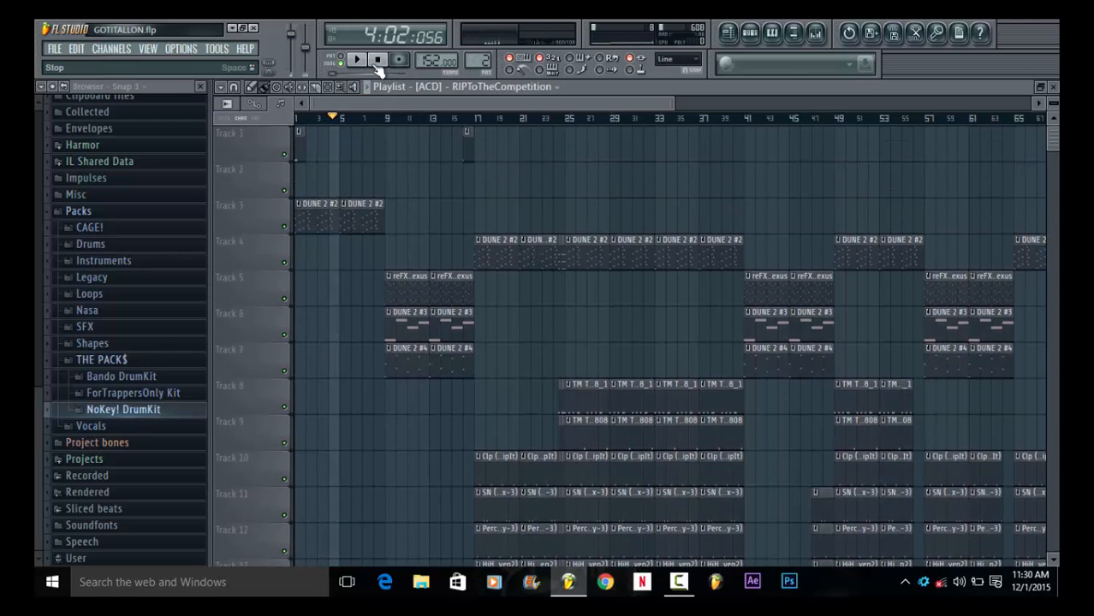
{"action": "left_click", "coordinate": [376, 63]}
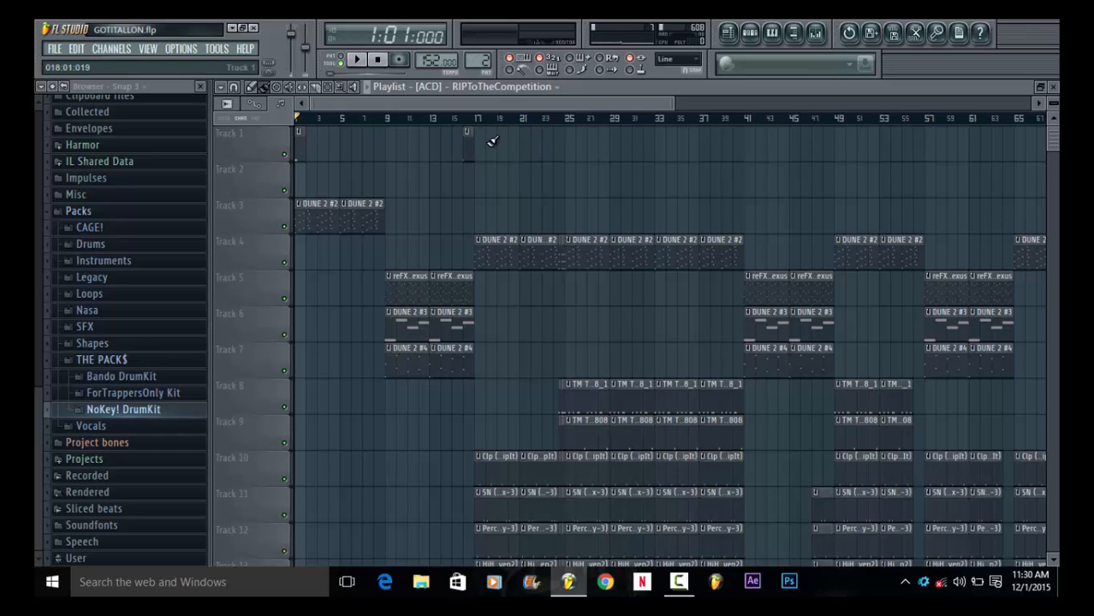
Play the song from the start, show the channel rack beside the playlist, and step through the DUNE 2 and reFX Nexus patterns
{"action": "scroll", "coordinate": [506, 126], "scroll_direction": "down", "scroll_amount": 4}
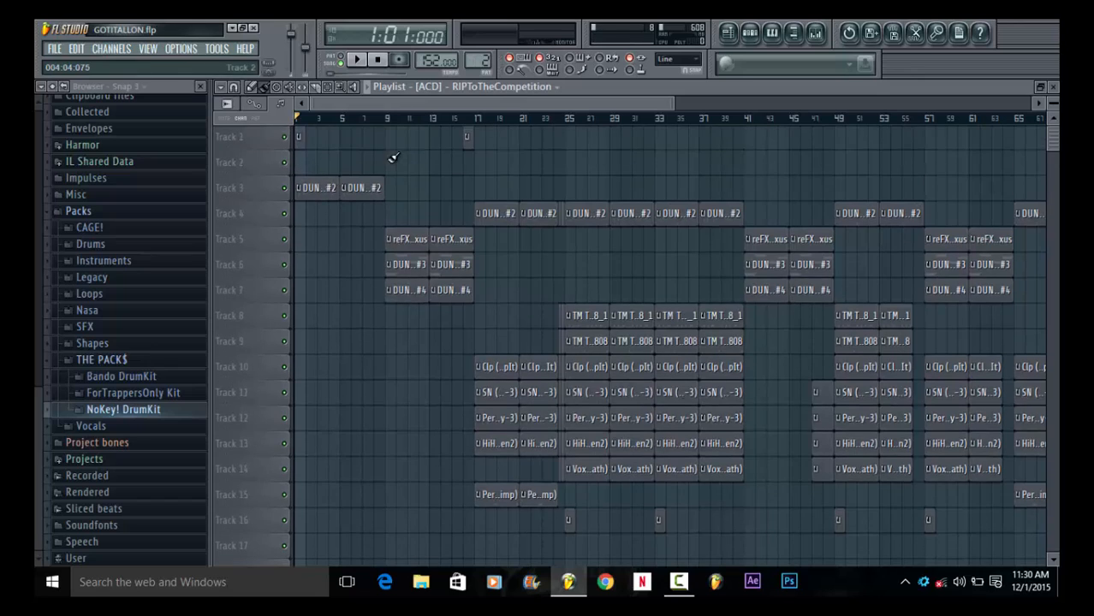
{"action": "scroll", "coordinate": [377, 173], "scroll_direction": "up", "scroll_amount": 1}
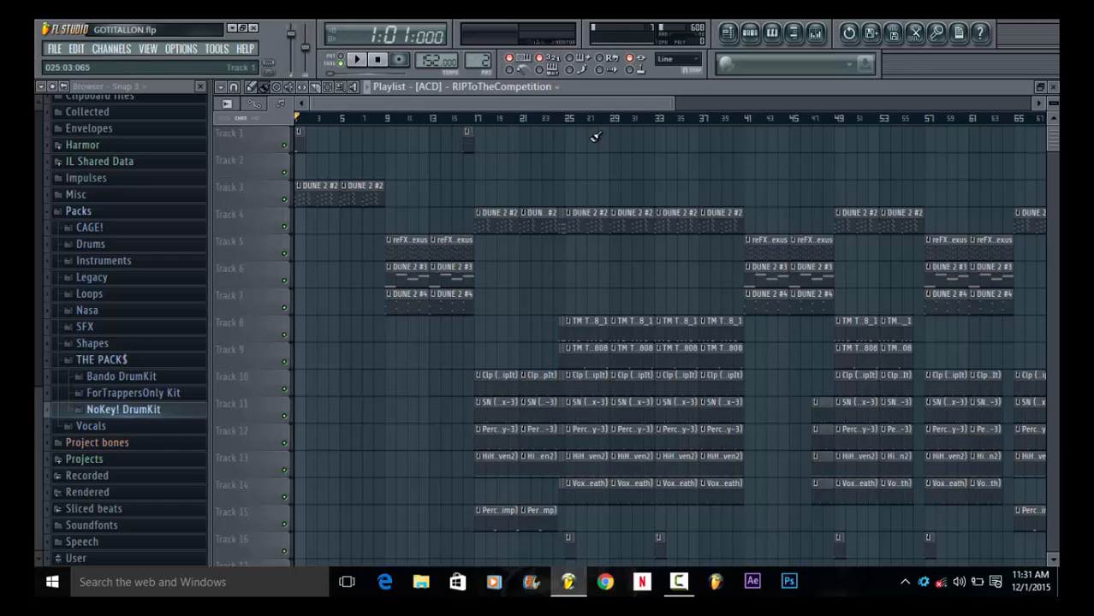
{"action": "scroll", "coordinate": [557, 237], "scroll_direction": "down", "scroll_amount": 5}
{"action": "scroll", "coordinate": [513, 231], "scroll_direction": "up", "scroll_amount": 5}
{"action": "left_click", "coordinate": [367, 86]}
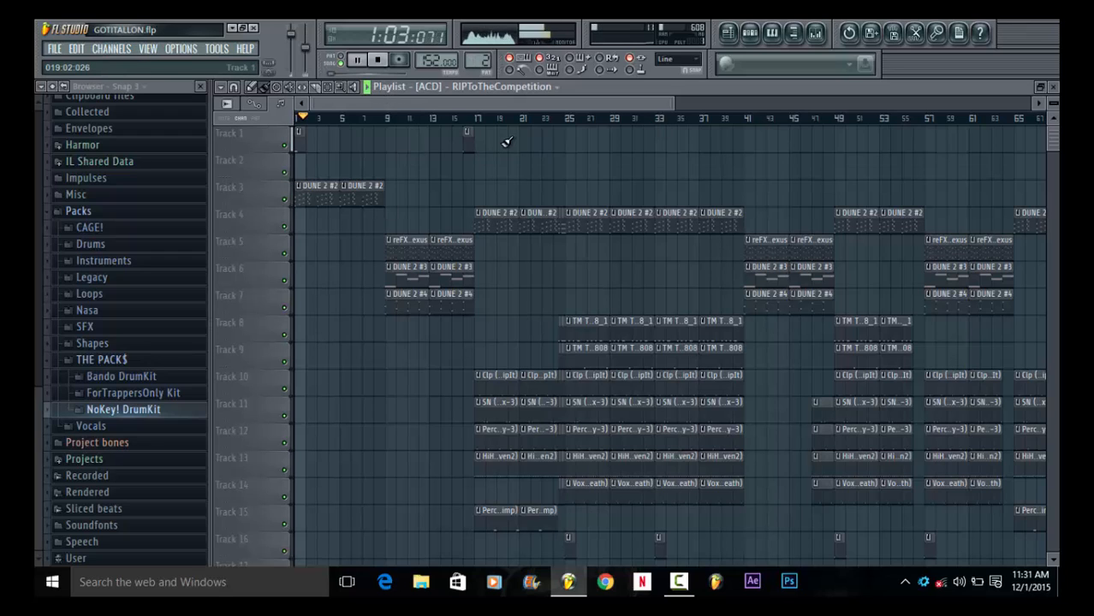
{"action": "left_click", "coordinate": [1039, 89]}
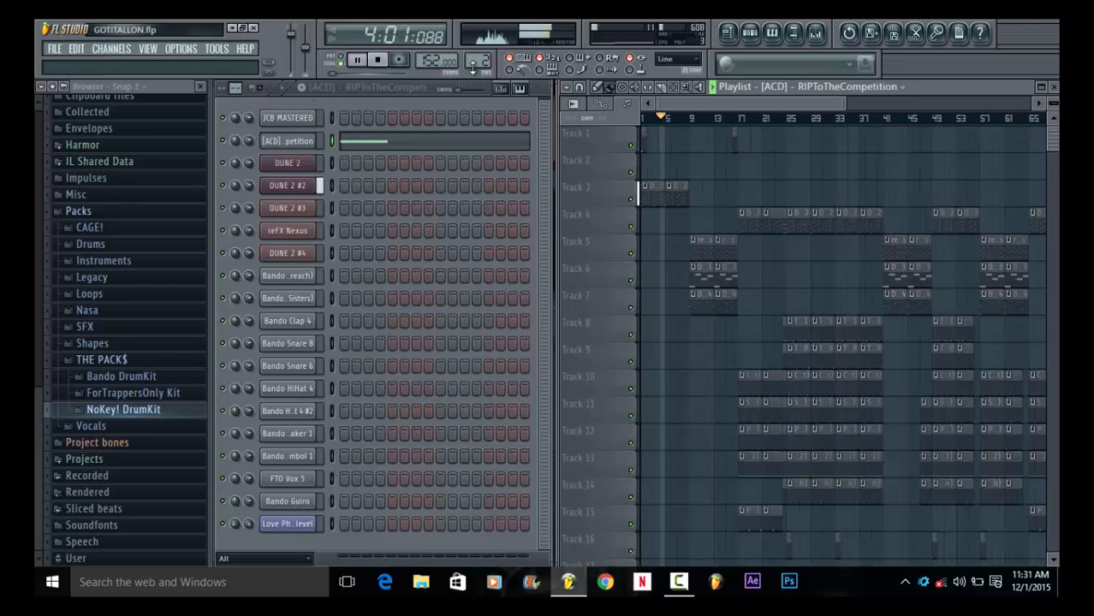
{"action": "scroll", "coordinate": [471, 63], "scroll_direction": "up", "scroll_amount": 1}
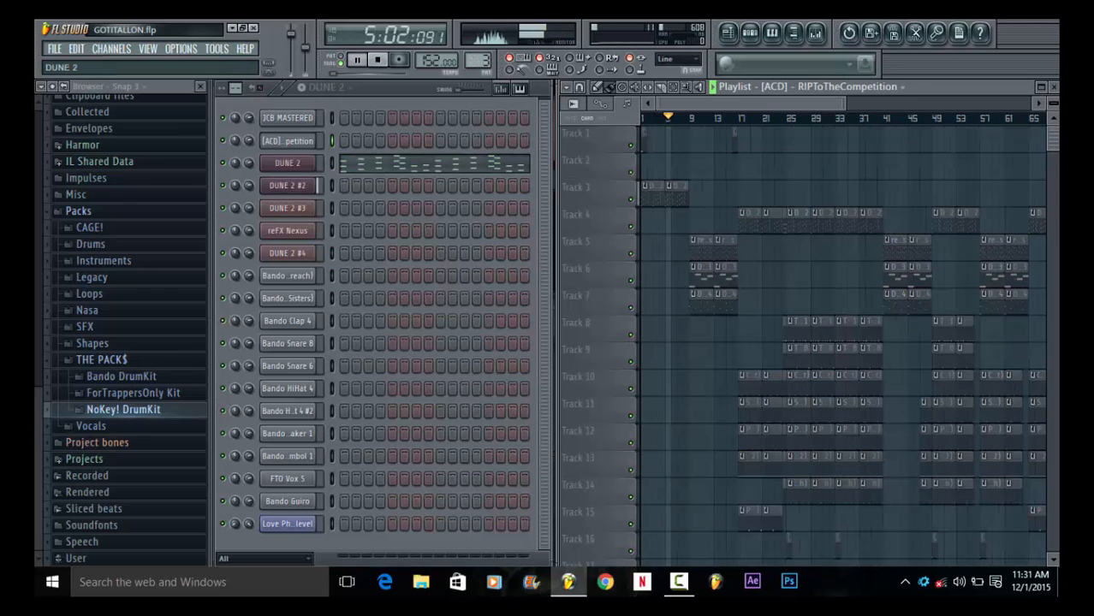
{"action": "scroll", "coordinate": [477, 60], "scroll_direction": "up", "scroll_amount": 4}
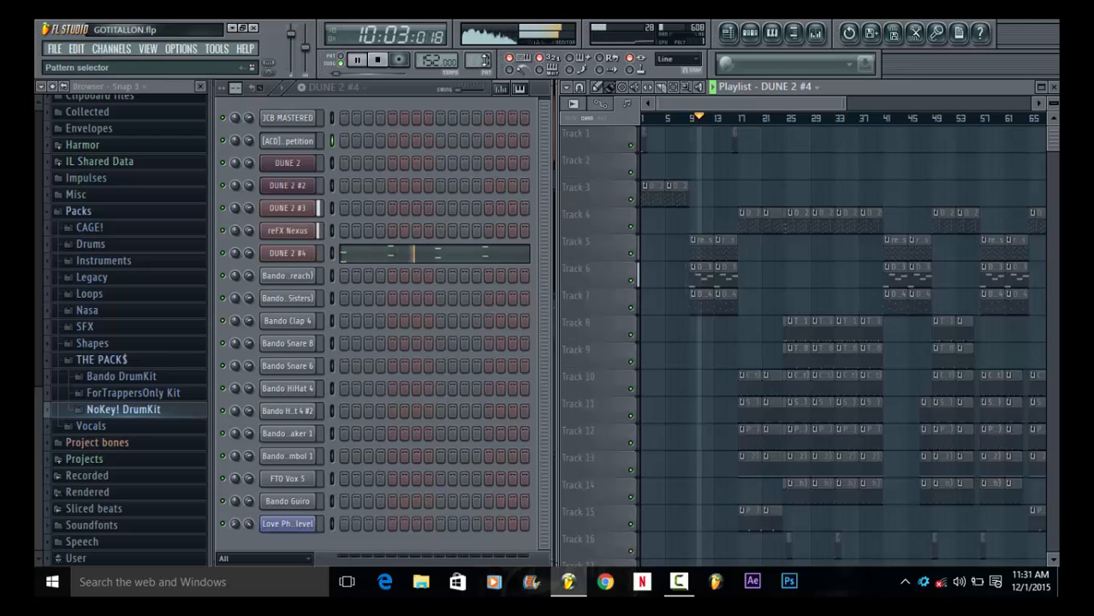
{"action": "scroll", "coordinate": [484, 60], "scroll_direction": "down", "scroll_amount": 1}
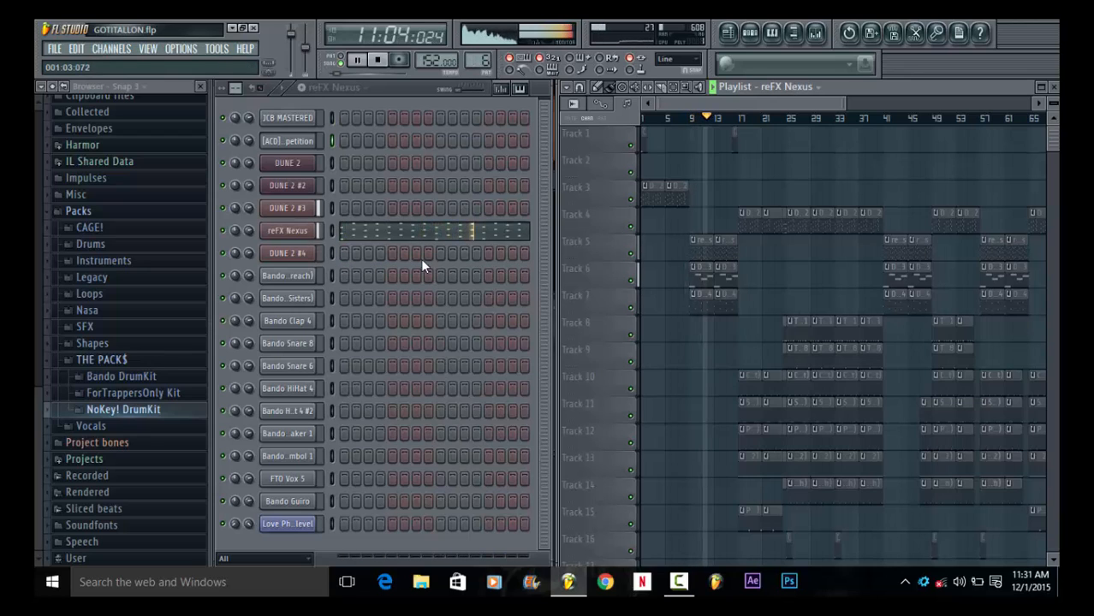
{"action": "scroll", "coordinate": [485, 60], "scroll_direction": "up", "scroll_amount": 1}
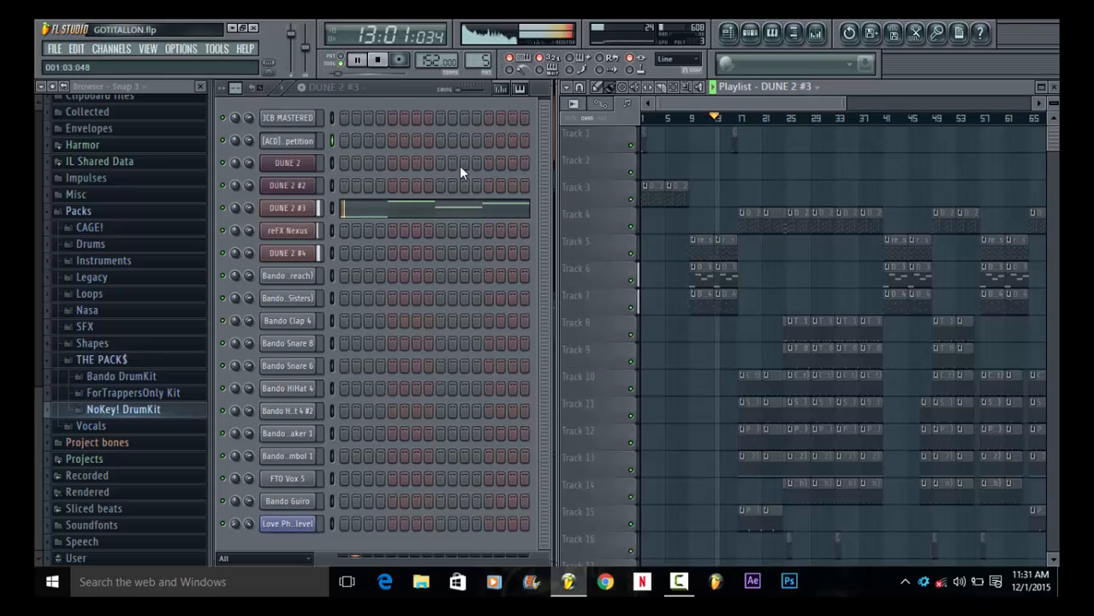
Maximize the playlist, shrink its tracks to view the whole arrangement, and stop playback
{"action": "left_click", "coordinate": [1044, 87]}
{"action": "left_click_drag", "start_coordinate": [1054, 103], "coordinate": [1053, 128]}
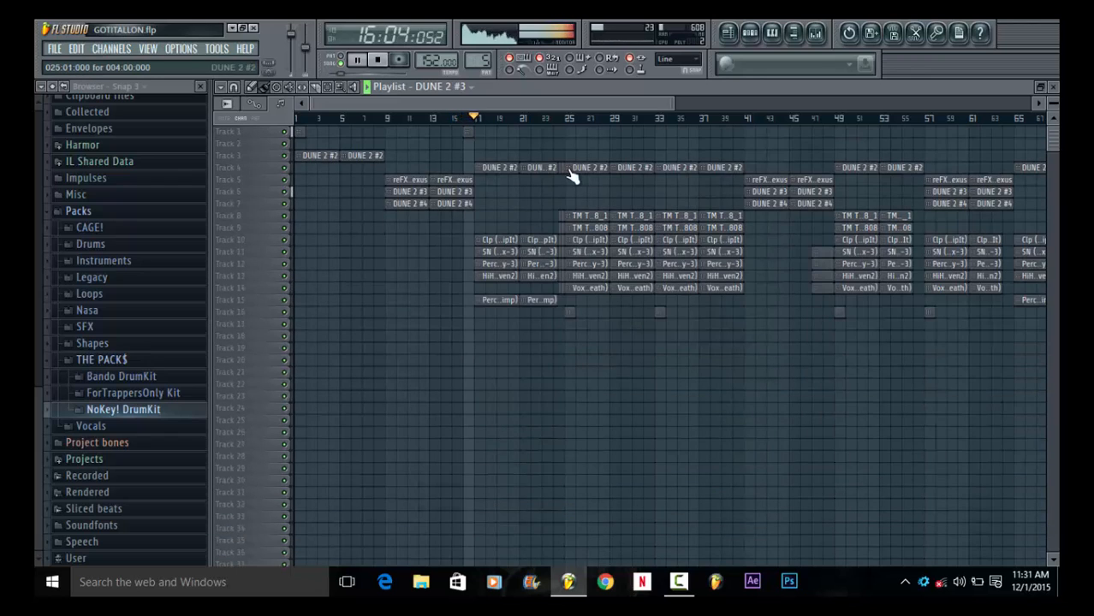
{"action": "key", "text": "space"}
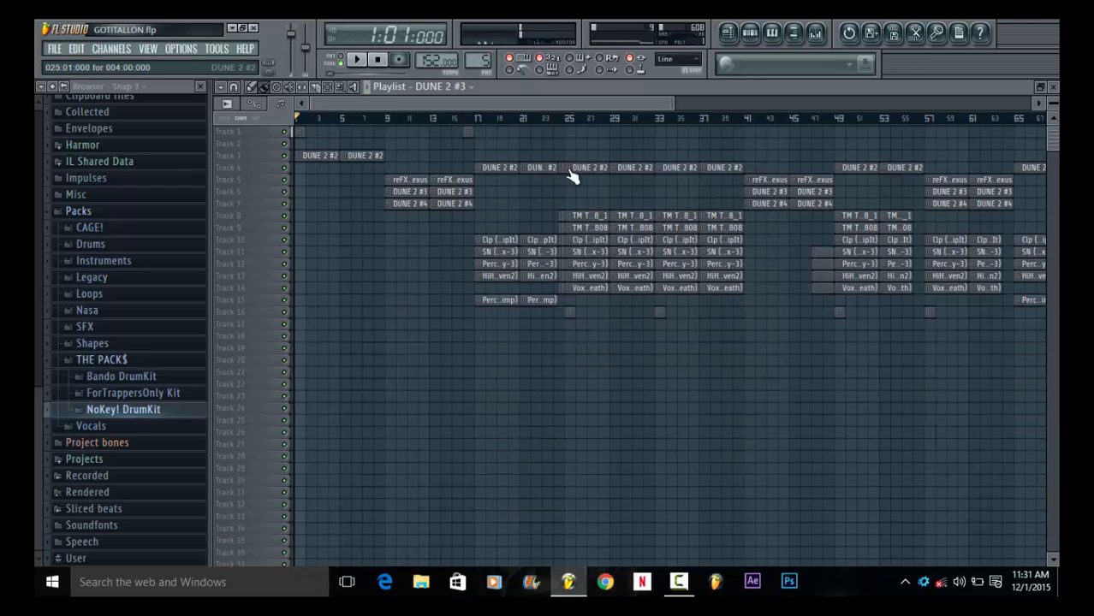
Bring up the screen recorder window to check the recording duration, and minimize it again
{"action": "mouse_move", "coordinate": [677, 582]}
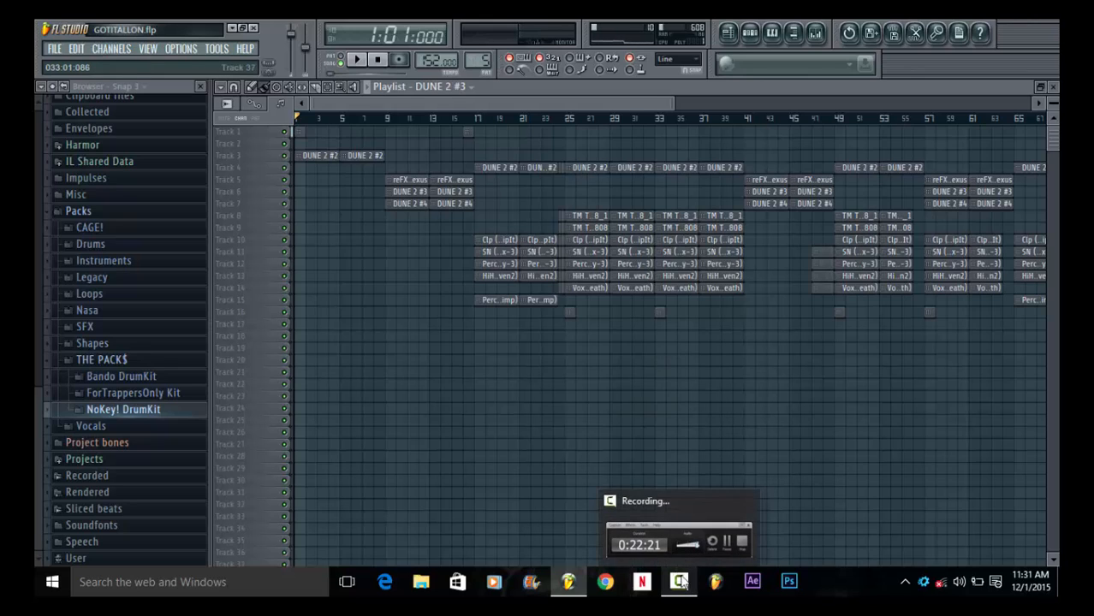
{"action": "left_click", "coordinate": [680, 516]}
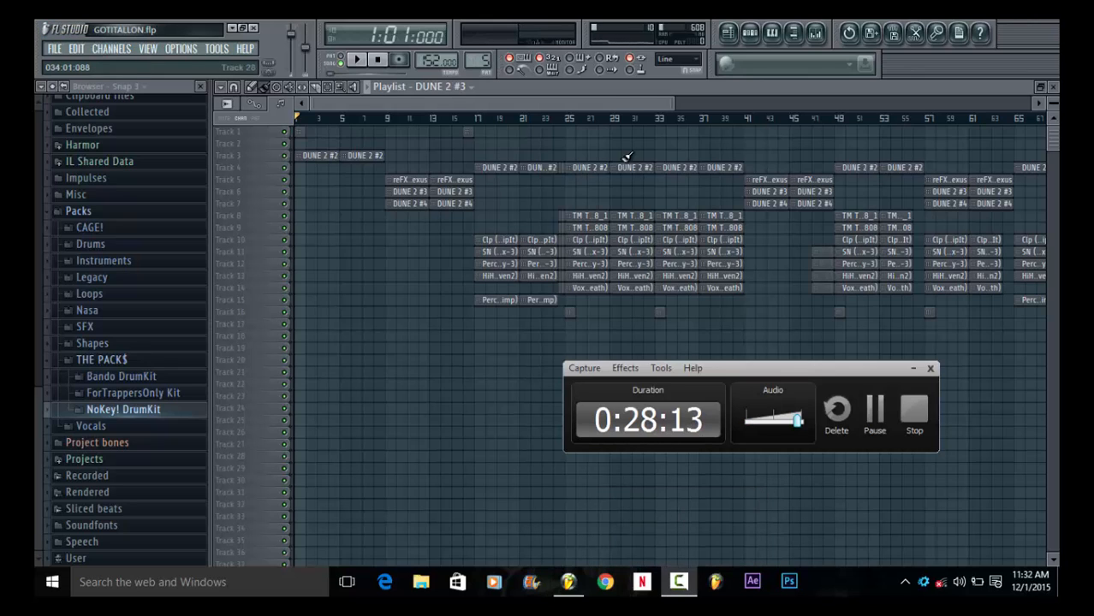
{"action": "left_click", "coordinate": [913, 373]}
Enlarge the playlist tracks again and review the arrangement from Track 4 downward
{"action": "left_click_drag", "start_coordinate": [619, 99], "coordinate": [515, 101]}
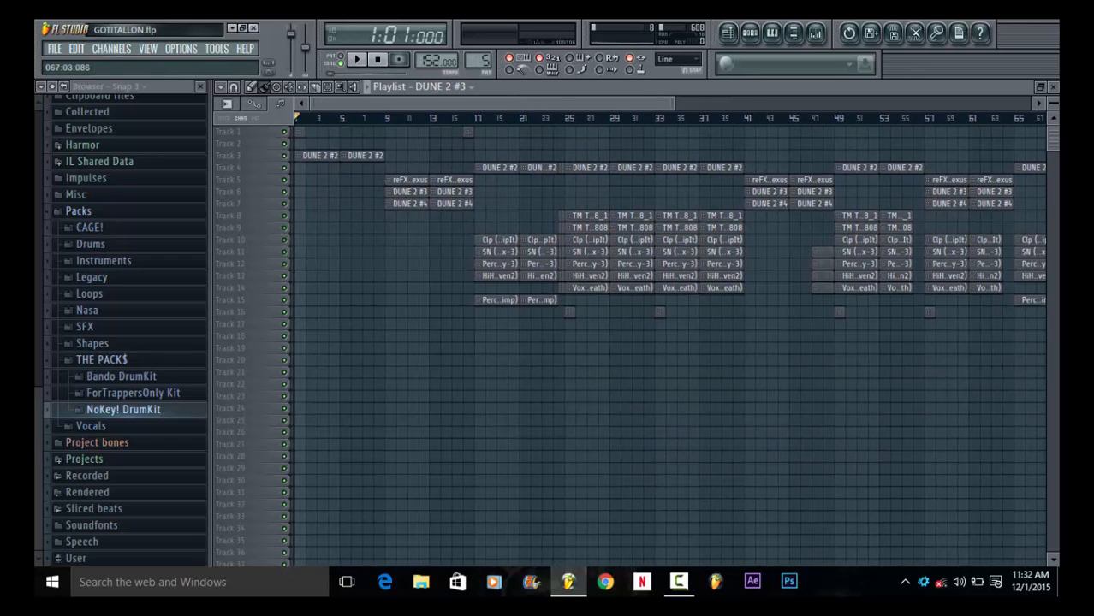
{"action": "left_click_drag", "start_coordinate": [1054, 103], "coordinate": [1054, 88]}
{"action": "left_click_drag", "start_coordinate": [1053, 141], "coordinate": [1053, 147]}
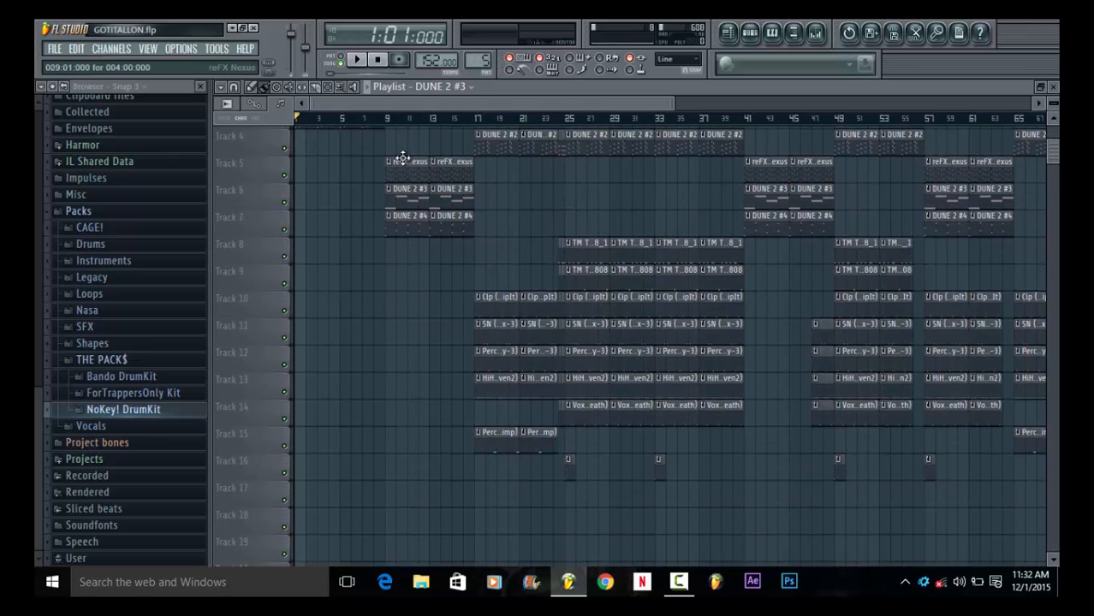
Play the song from bar 17 with Track 1 at the top and a wider span of bars shown, and stop it
{"action": "scroll", "coordinate": [520, 187], "scroll_direction": "up", "scroll_amount": 3}
{"action": "scroll", "coordinate": [520, 186], "scroll_direction": "up", "scroll_amount": 1}
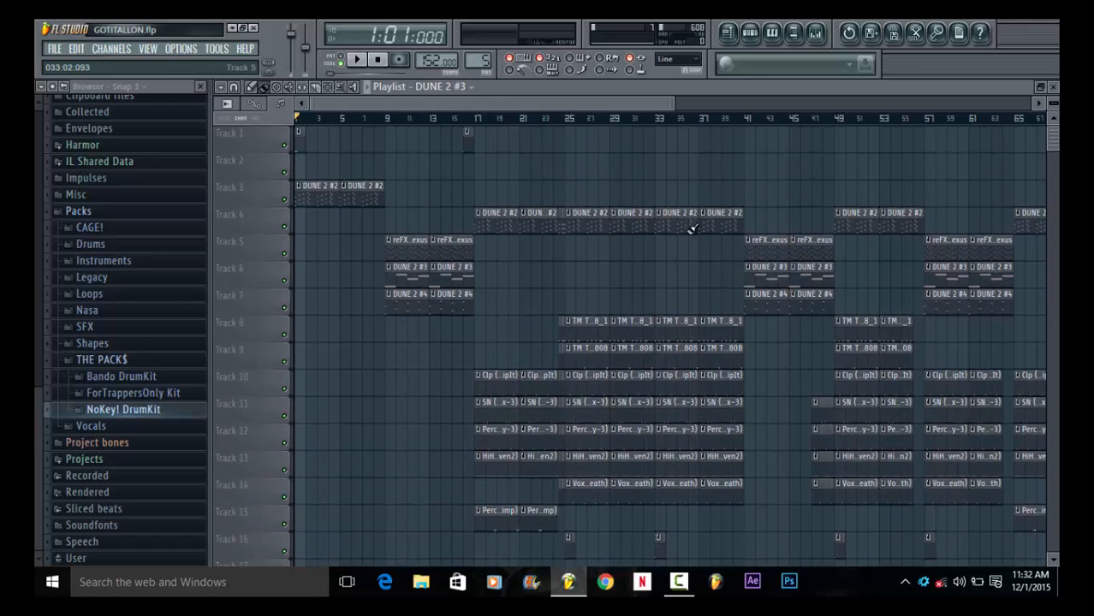
{"action": "left_click_drag", "start_coordinate": [1053, 103], "coordinate": [1054, 104]}
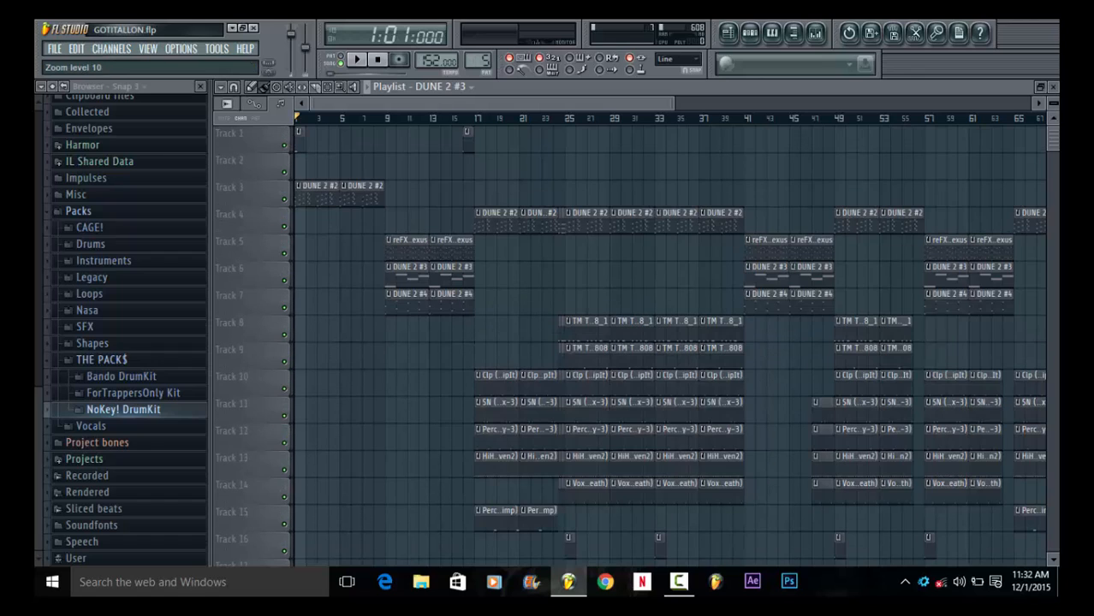
{"action": "left_click", "coordinate": [475, 119]}
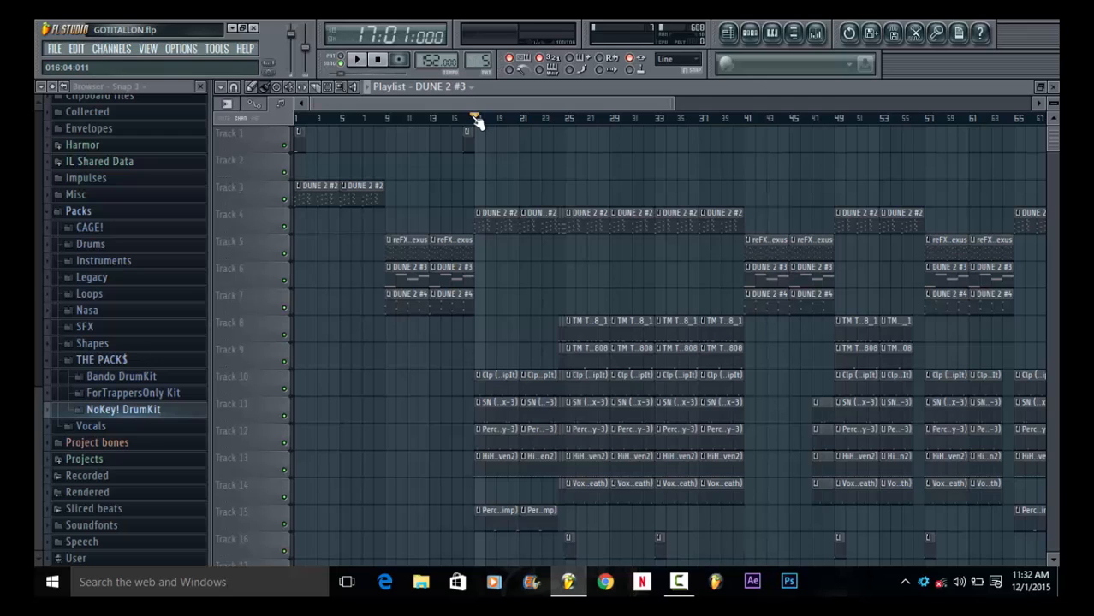
{"action": "key", "text": "space"}
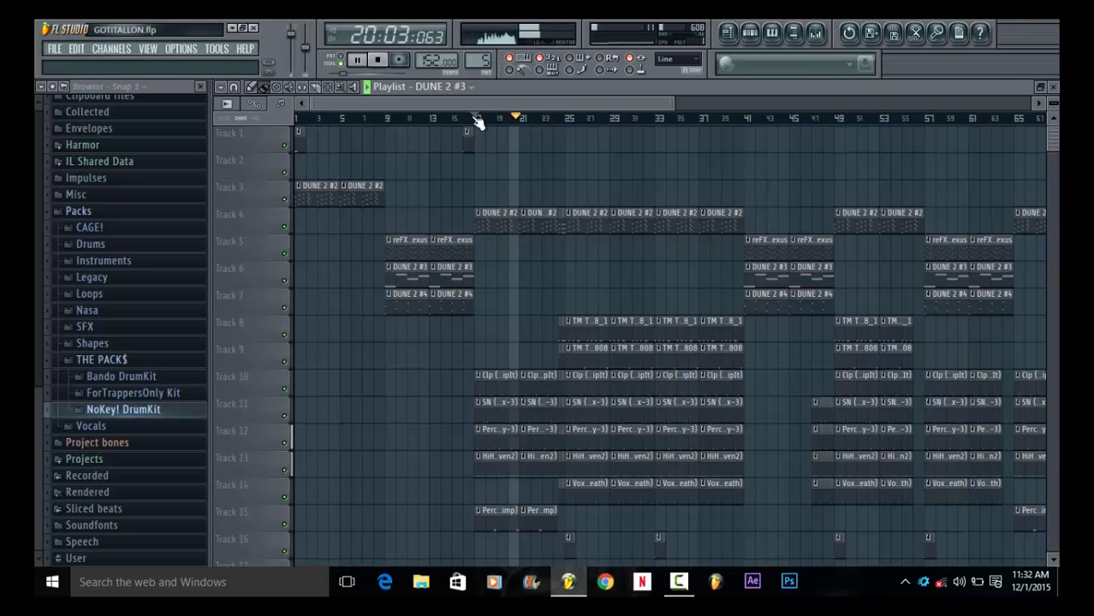
{"action": "left_click_drag", "start_coordinate": [674, 104], "coordinate": [752, 119]}
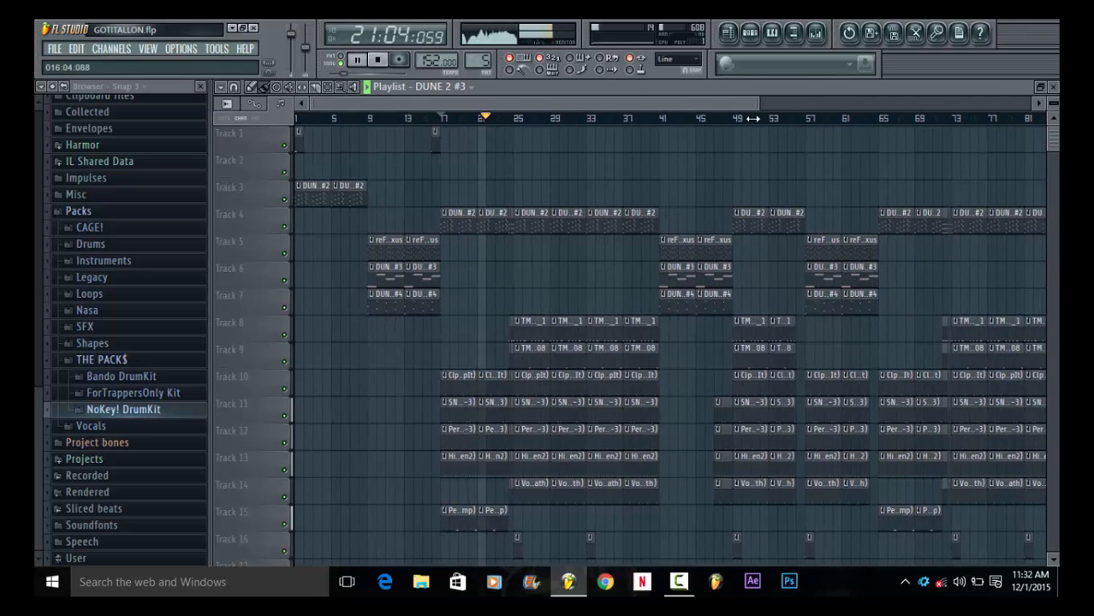
{"action": "scroll", "coordinate": [642, 307], "scroll_direction": "down", "scroll_amount": 2}
{"action": "scroll", "coordinate": [702, 299], "scroll_direction": "up", "scroll_amount": 2}
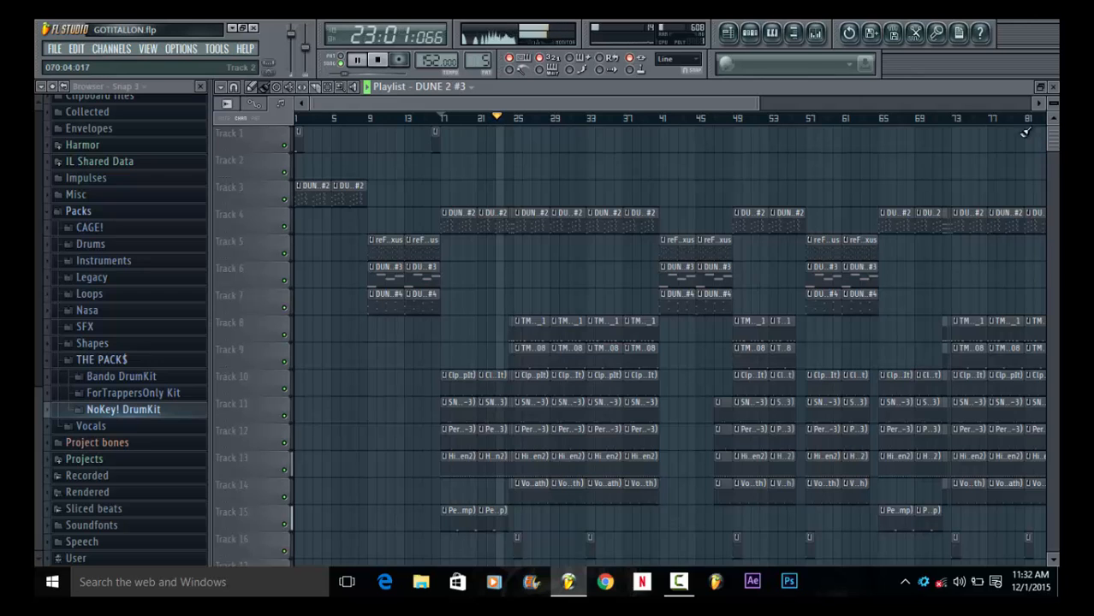
{"action": "key", "text": "space"}
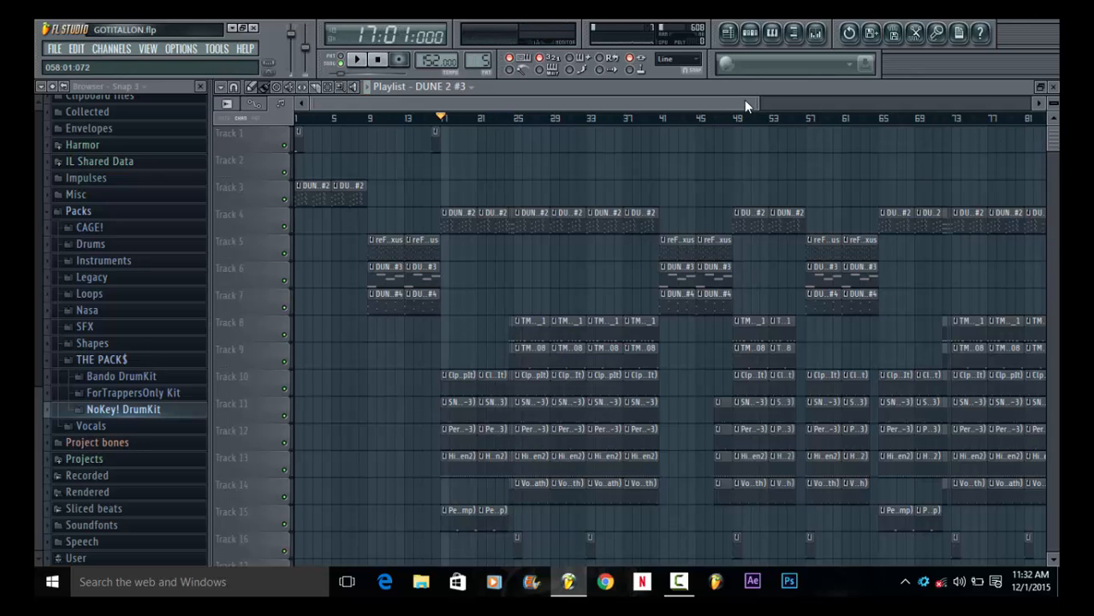
Magnify bars 17 to 25, select the chopped clips just before bar 25, and play briefly from 24:03
{"action": "left_click_drag", "start_coordinate": [755, 100], "coordinate": [462, 107]}
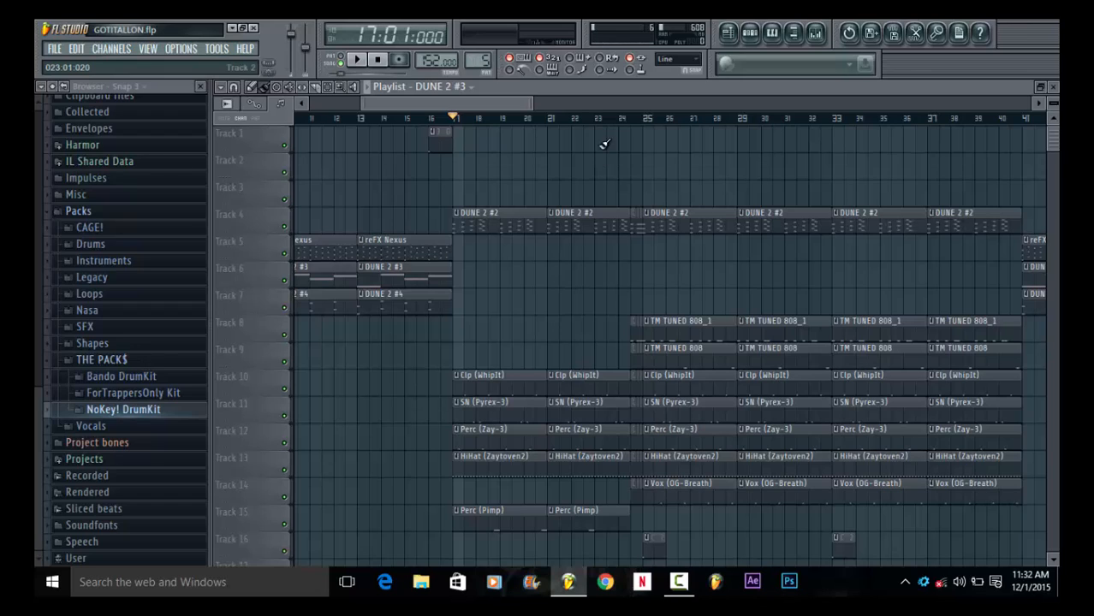
{"action": "left_click_drag", "start_coordinate": [533, 103], "coordinate": [413, 103]}
{"action": "scroll", "coordinate": [898, 122], "scroll_direction": "down", "scroll_amount": 1}
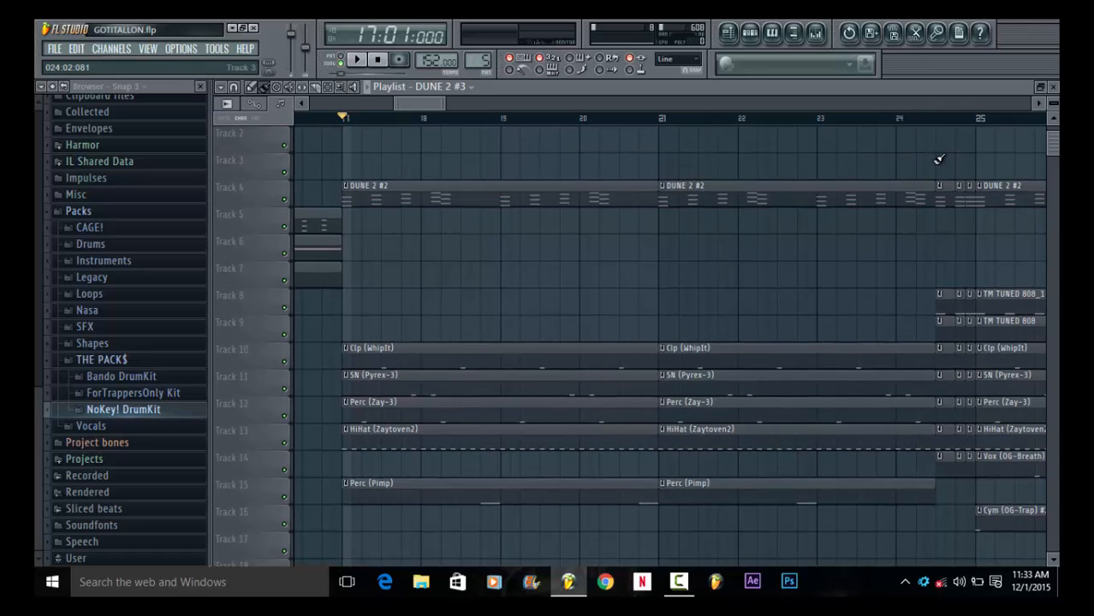
{"action": "scroll", "coordinate": [937, 156], "scroll_direction": "down", "scroll_amount": 2}
{"action": "scroll", "coordinate": [928, 195], "scroll_direction": "up", "scroll_amount": 2}
{"action": "mouse_move", "coordinate": [935, 125]}
{"action": "left_mouse_down"}
{"action": "mouse_move", "coordinate": [986, 125]}
{"action": "mouse_move", "coordinate": [935, 121]}
{"action": "left_mouse_up"}
{"action": "key", "text": "space"}
{"action": "key", "text": "space"}
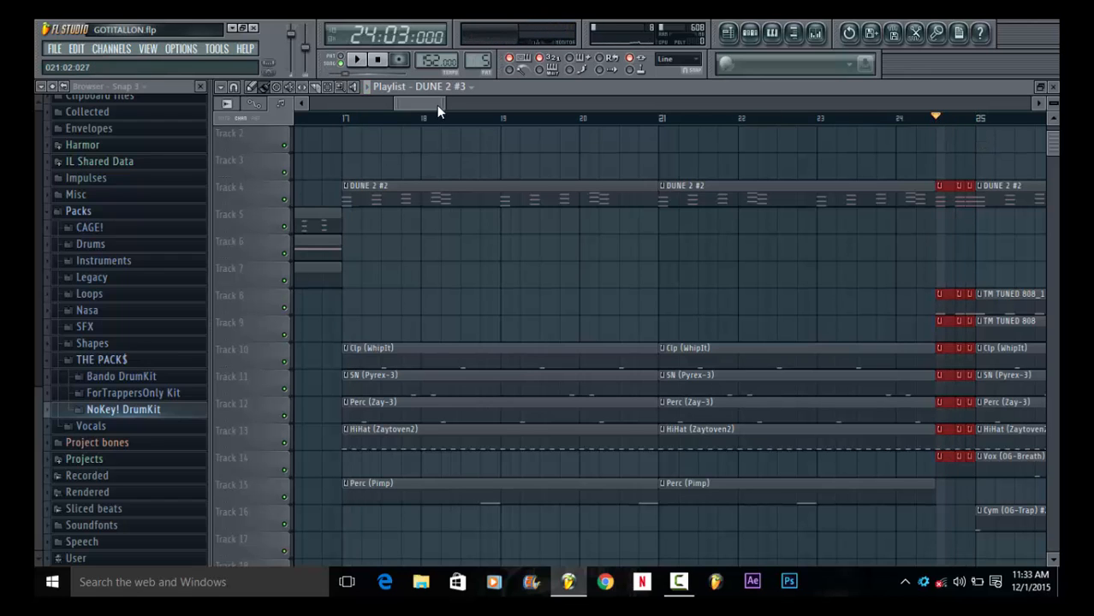
Clone the bar 25–29 clips of Tracks 4 and 8–14 to Track 17 and below, and shorten the copies to brief slices
{"action": "left_click_drag", "start_coordinate": [437, 107], "coordinate": [472, 110]}
{"action": "scroll", "coordinate": [661, 253], "scroll_direction": "down", "scroll_amount": 4}
{"action": "scroll", "coordinate": [661, 221], "scroll_direction": "up", "scroll_amount": 3}
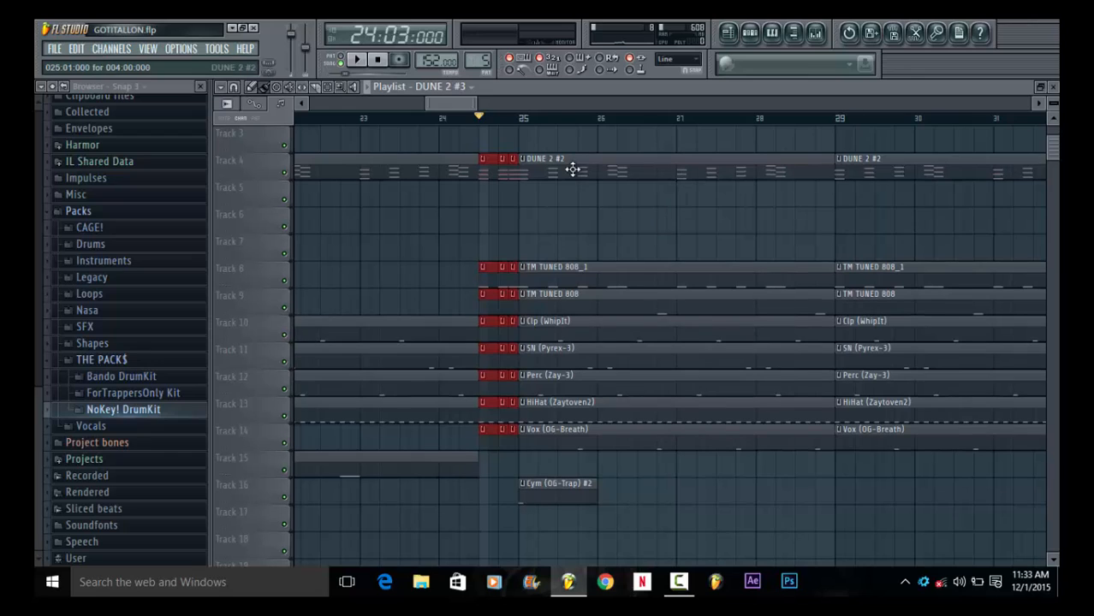
{"action": "left_click_drag", "start_coordinate": [624, 158], "coordinate": [570, 462]}
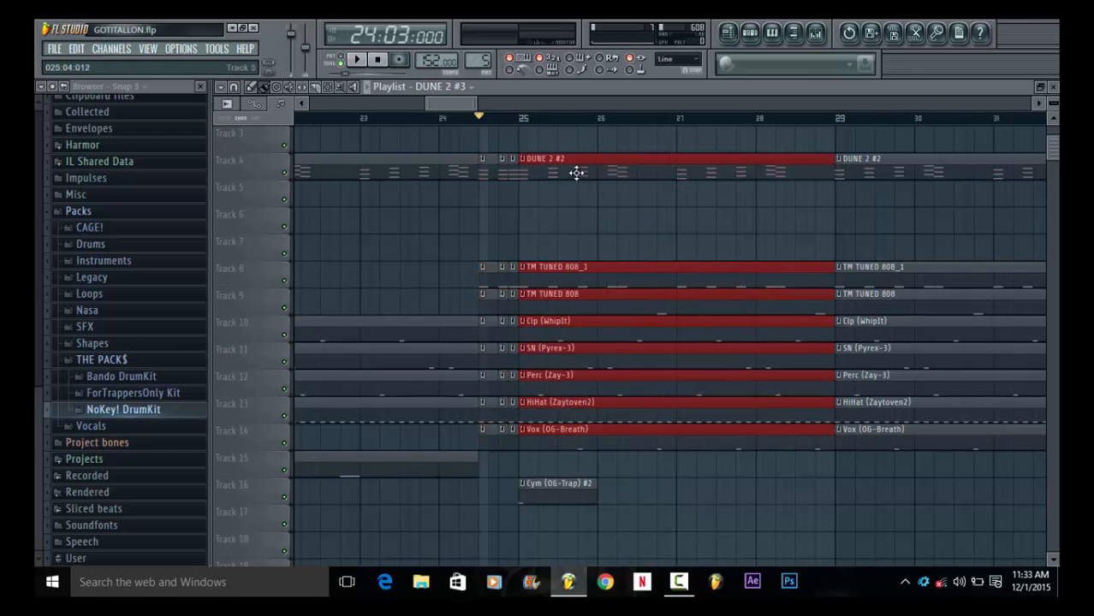
{"action": "left_click_drag", "start_coordinate": [567, 169], "coordinate": [562, 323]}
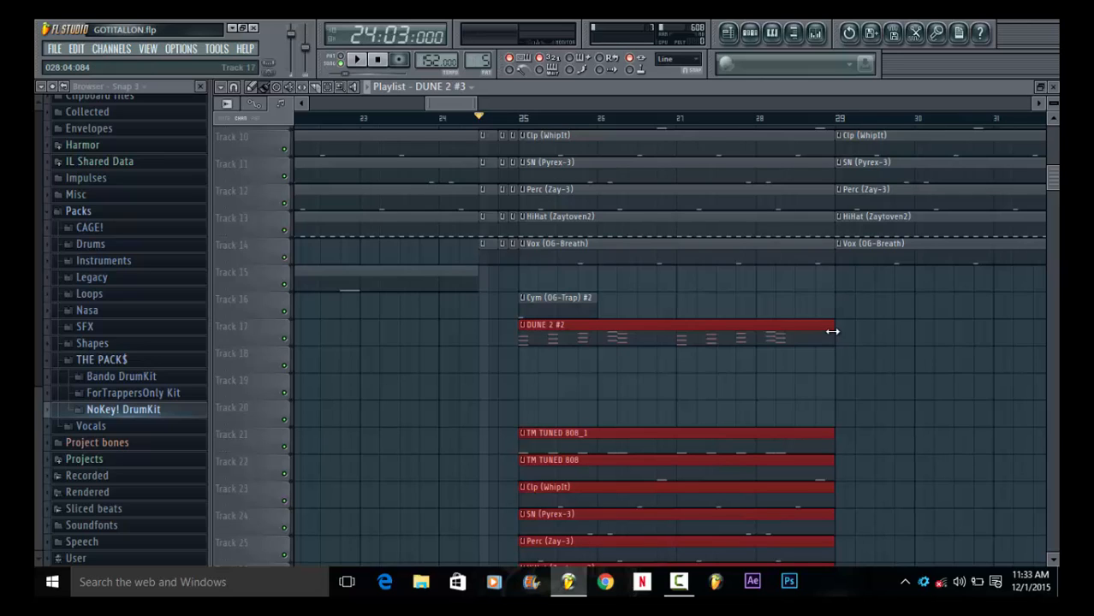
{"action": "left_click_drag", "start_coordinate": [832, 331], "coordinate": [515, 352]}
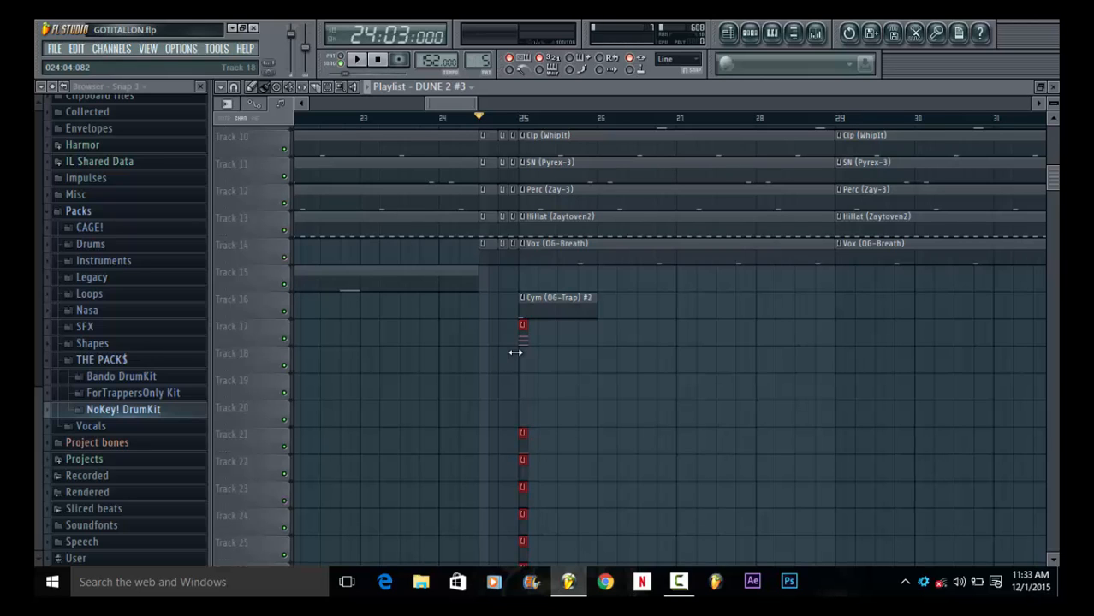
Select the clips on Tracks 10–13 and 15 that end at 24:03 and adjust their end edges there
{"action": "scroll", "coordinate": [447, 275], "scroll_direction": "up", "scroll_amount": 4}
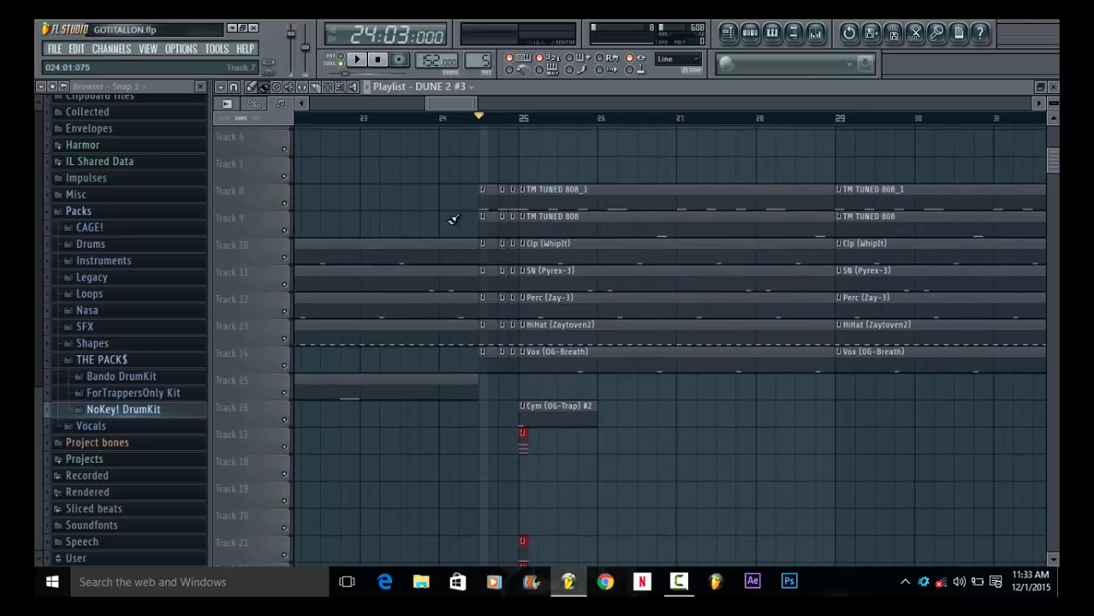
{"action": "left_click_drag", "start_coordinate": [446, 214], "coordinate": [454, 400]}
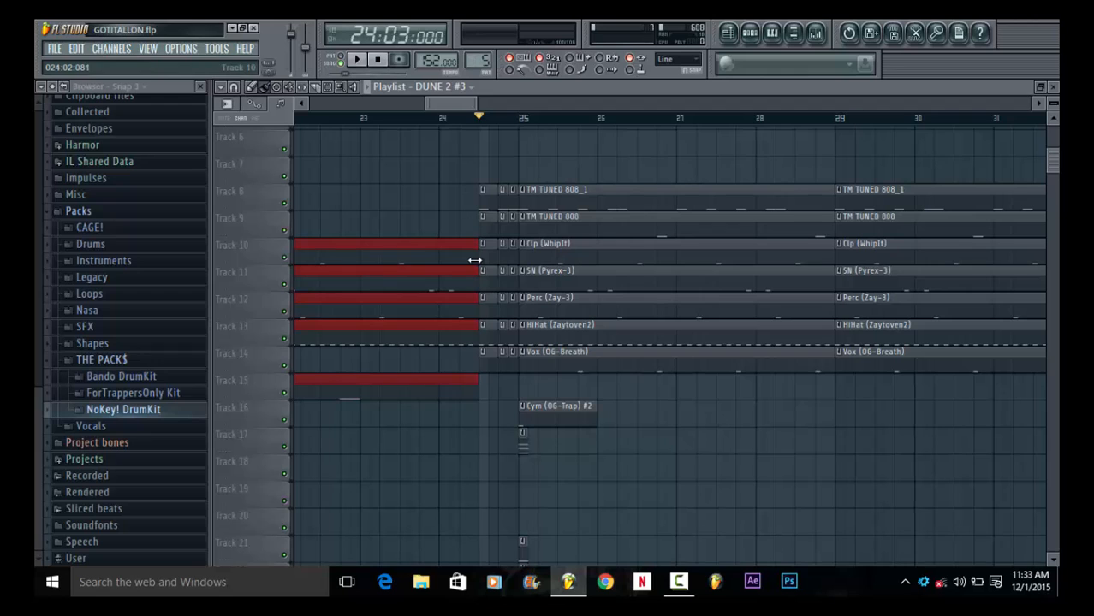
{"action": "mouse_move", "coordinate": [477, 260]}
{"action": "left_mouse_down"}
{"action": "mouse_move", "coordinate": [459, 260]}
{"action": "mouse_move", "coordinate": [479, 261]}
{"action": "left_mouse_up"}
Undo the last clip resize and selection, and delete the cloned slices on Track 17 and below
{"action": "scroll", "coordinate": [685, 425], "scroll_direction": "down", "scroll_amount": 4}
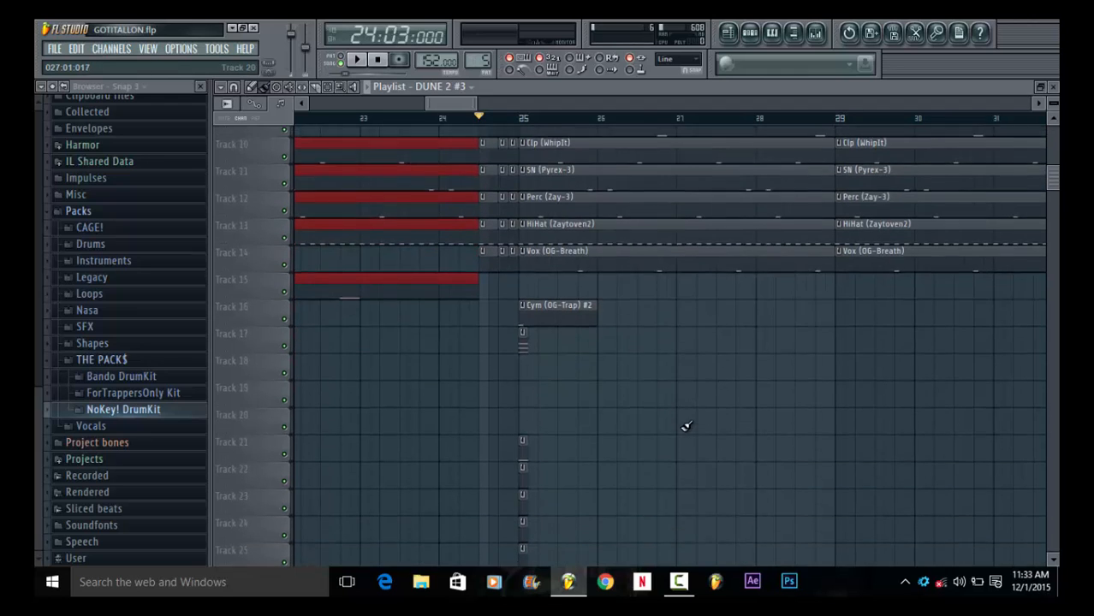
{"action": "key", "text": "ctrl+alt+z"}
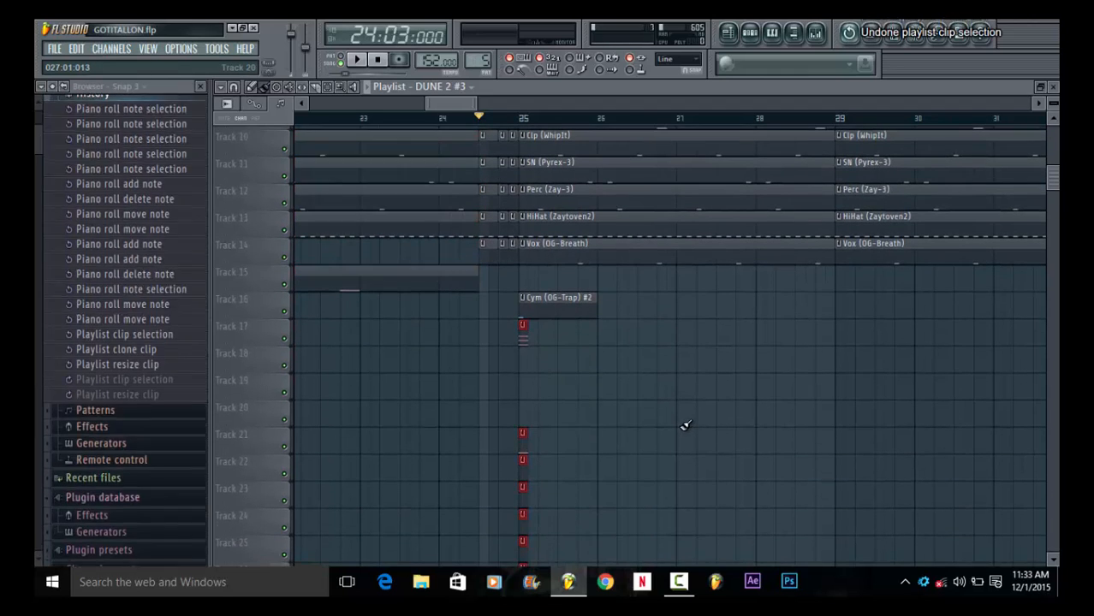
{"action": "key", "text": "ctrl+alt+z"}
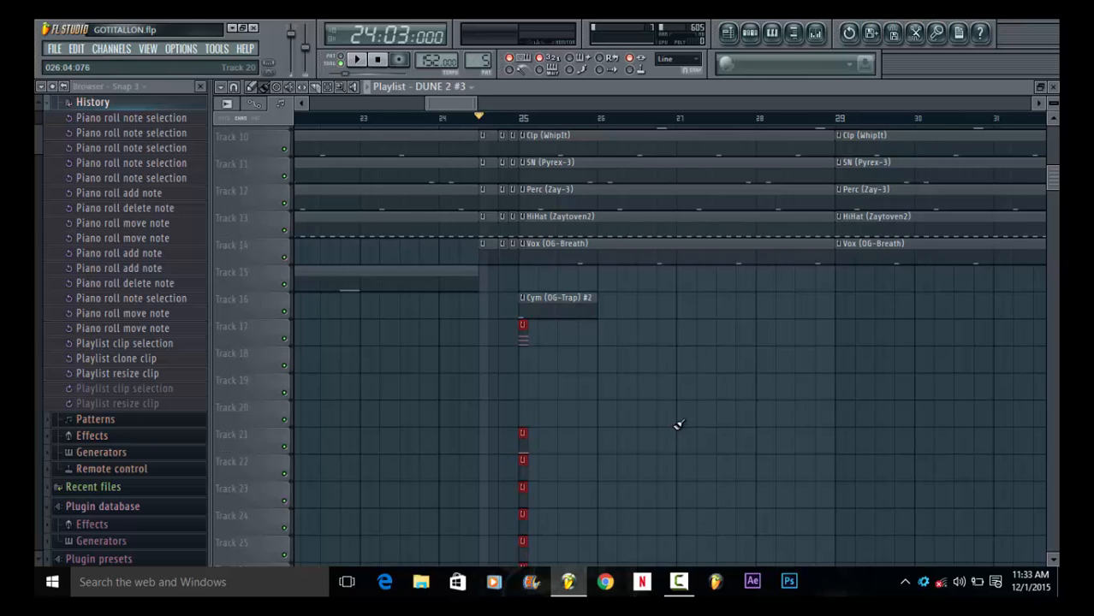
{"action": "key", "text": "Delete"}
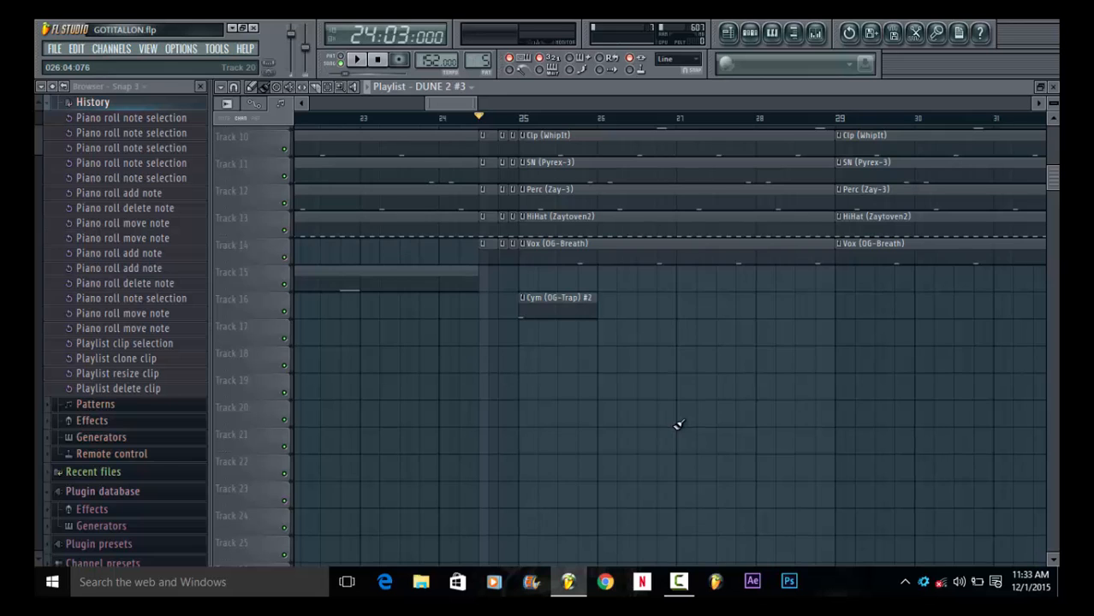
Play the chopped fill from 24:03 briefly and stop it
{"action": "scroll", "coordinate": [680, 403], "scroll_direction": "up", "scroll_amount": 8}
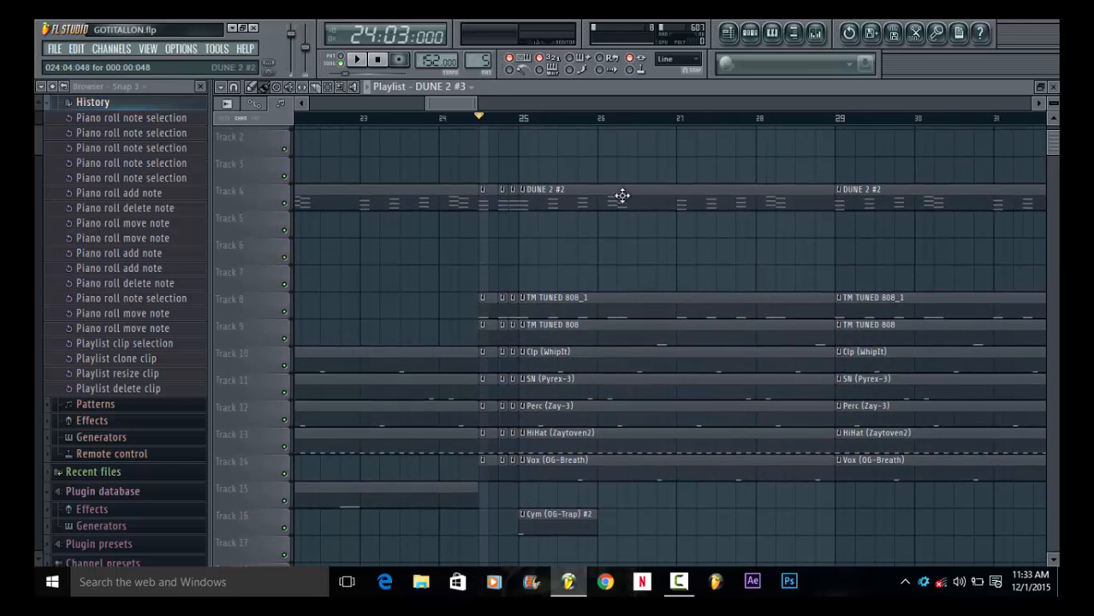
{"action": "key", "text": "space"}
{"action": "key", "text": "space"}
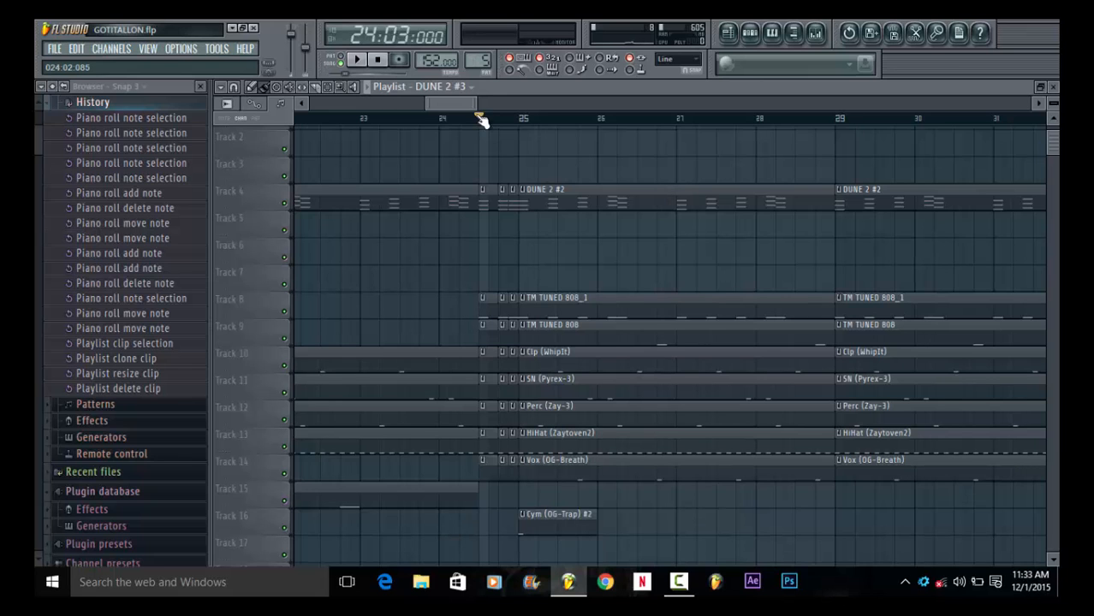
Show the arrangement from bar 1, play it from 24:03 while widening the view to the song's later sections, and stop playback
{"action": "left_click_drag", "start_coordinate": [478, 101], "coordinate": [728, 103]}
{"action": "left_click_drag", "start_coordinate": [543, 104], "coordinate": [507, 110]}
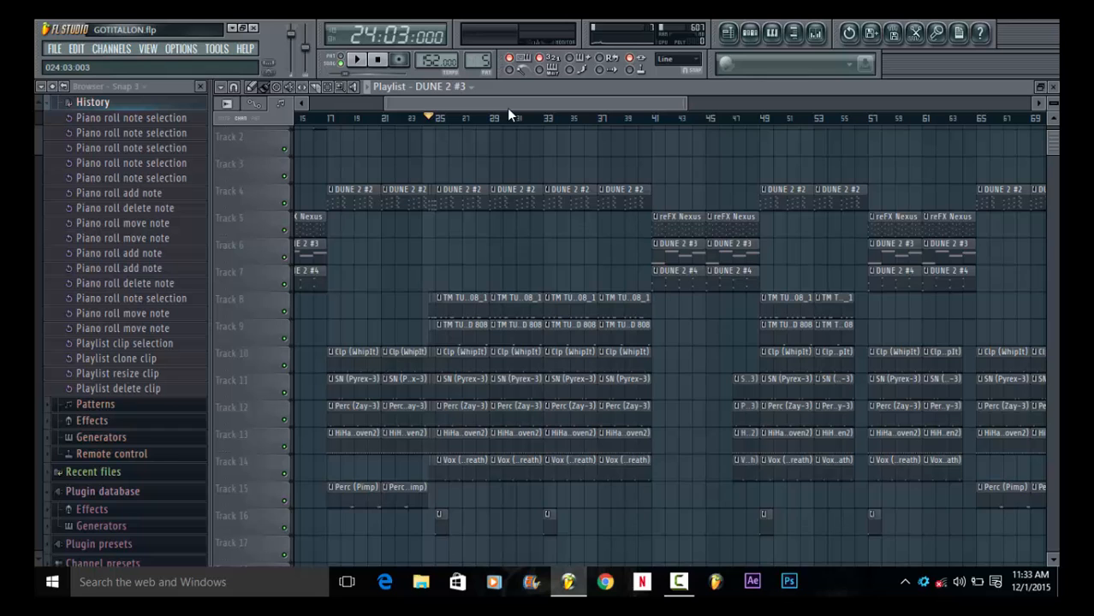
{"action": "left_click_drag", "start_coordinate": [507, 108], "coordinate": [387, 118]}
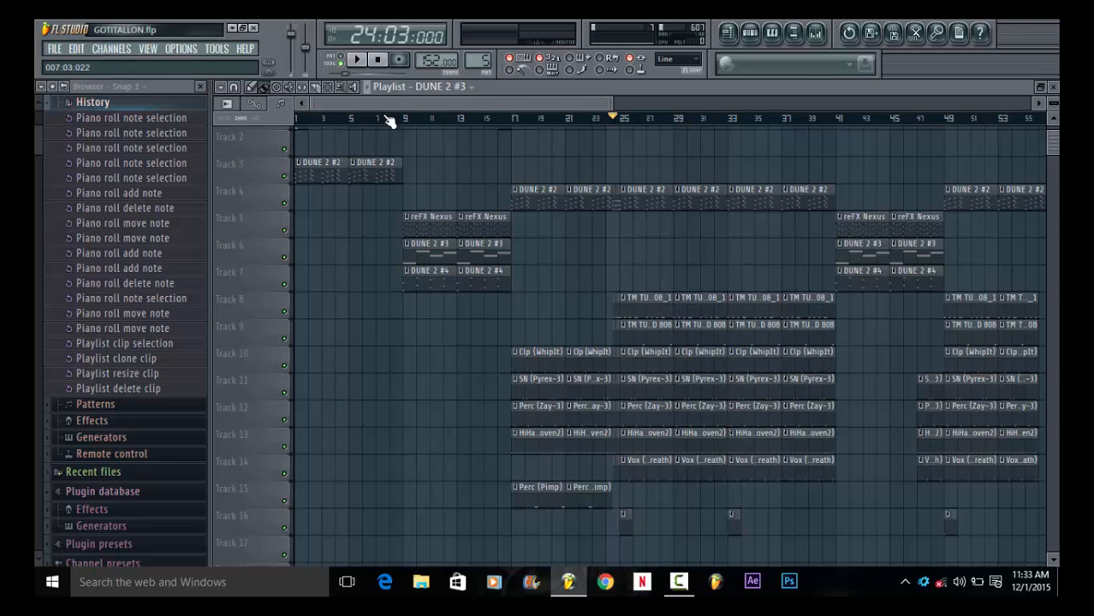
{"action": "key", "text": "space"}
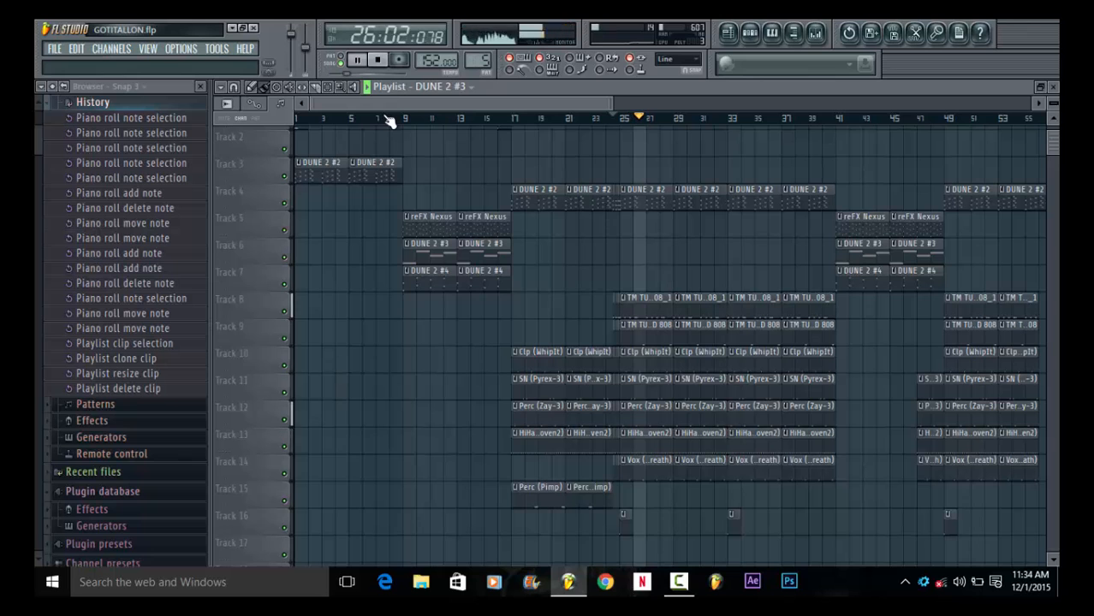
{"action": "left_click_drag", "start_coordinate": [394, 101], "coordinate": [537, 96]}
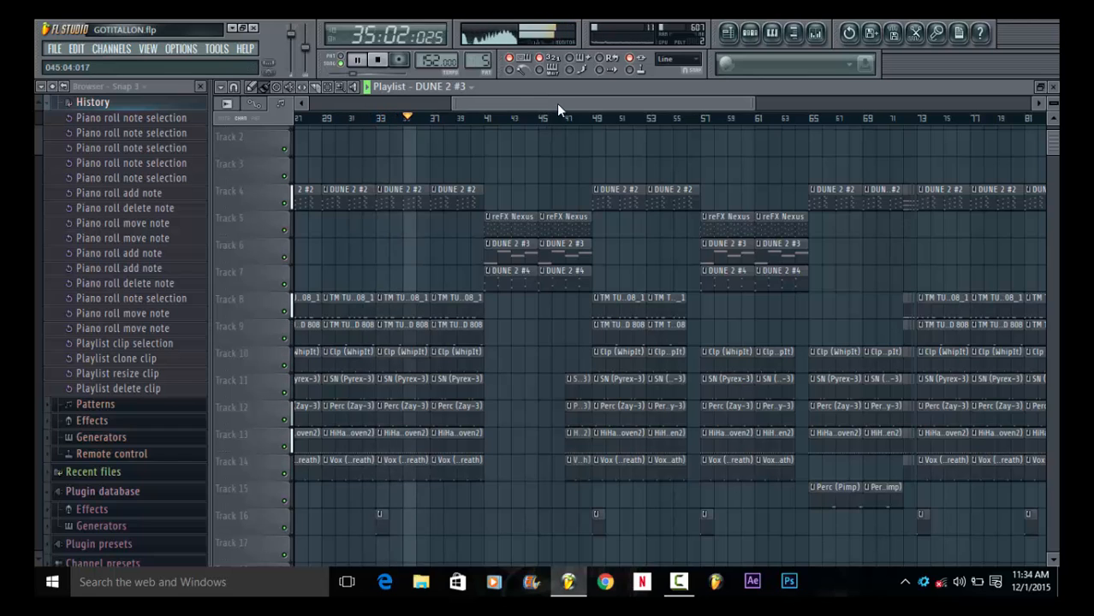
{"action": "left_click_drag", "start_coordinate": [556, 103], "coordinate": [365, 107]}
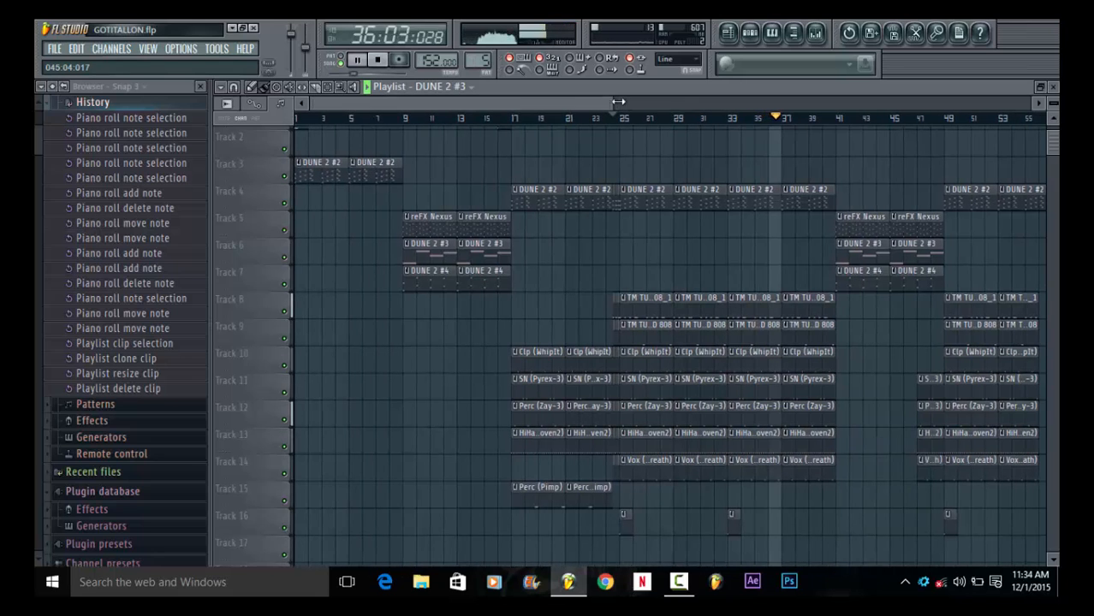
{"action": "left_click_drag", "start_coordinate": [618, 107], "coordinate": [920, 109]}
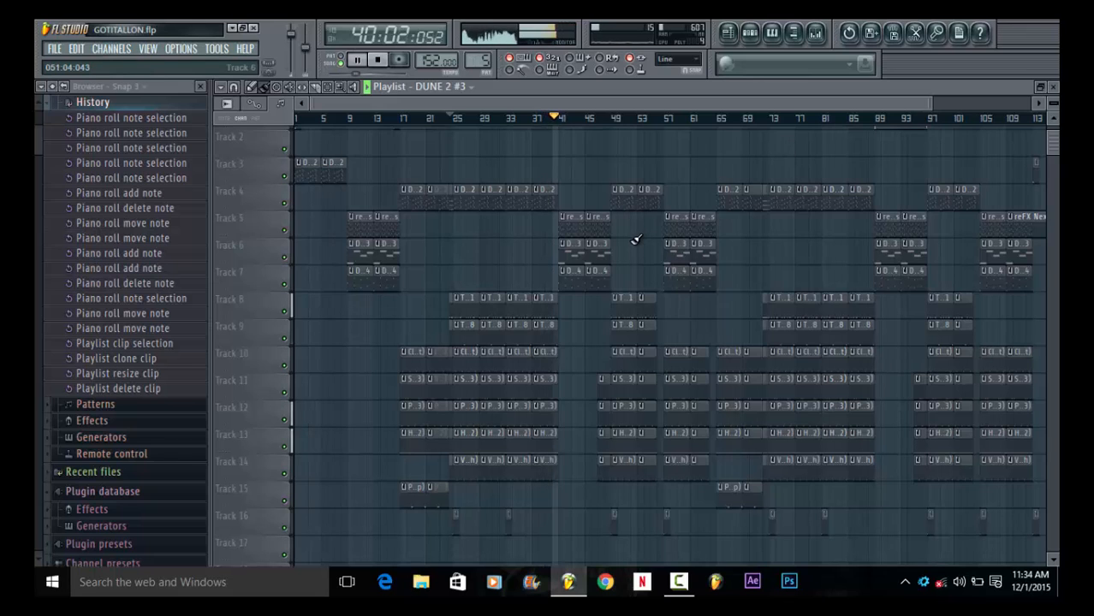
{"action": "key", "text": "space"}
Clone the bar 9–17 clips on Tracks 5–7 to bar 41, and delete the copies
{"action": "scroll", "coordinate": [939, 180], "scroll_direction": "up", "scroll_amount": 1}
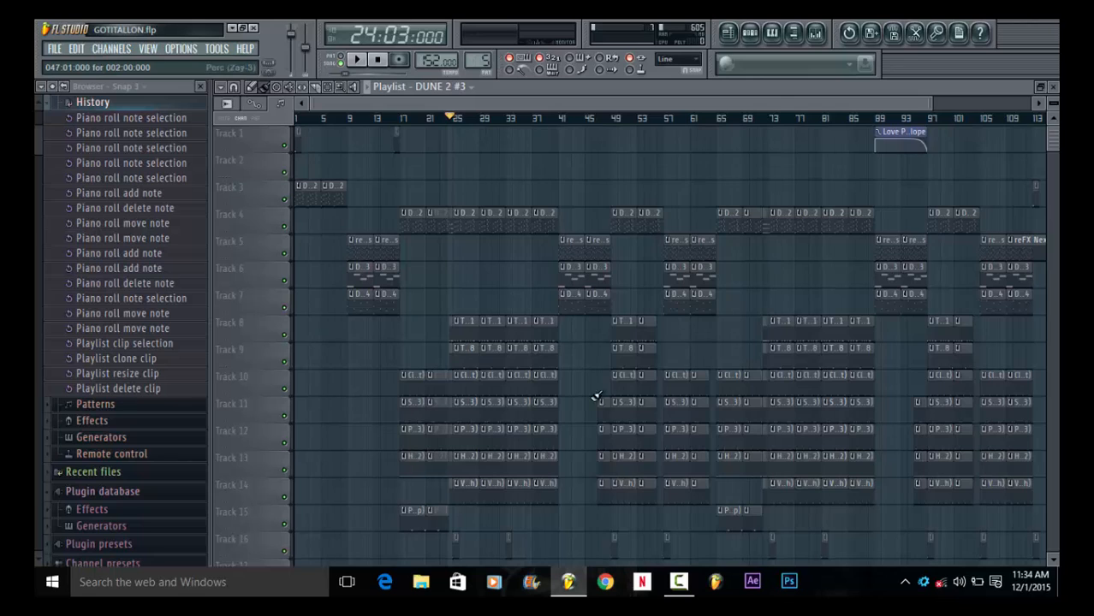
{"action": "left_click_drag", "start_coordinate": [397, 240], "coordinate": [355, 299]}
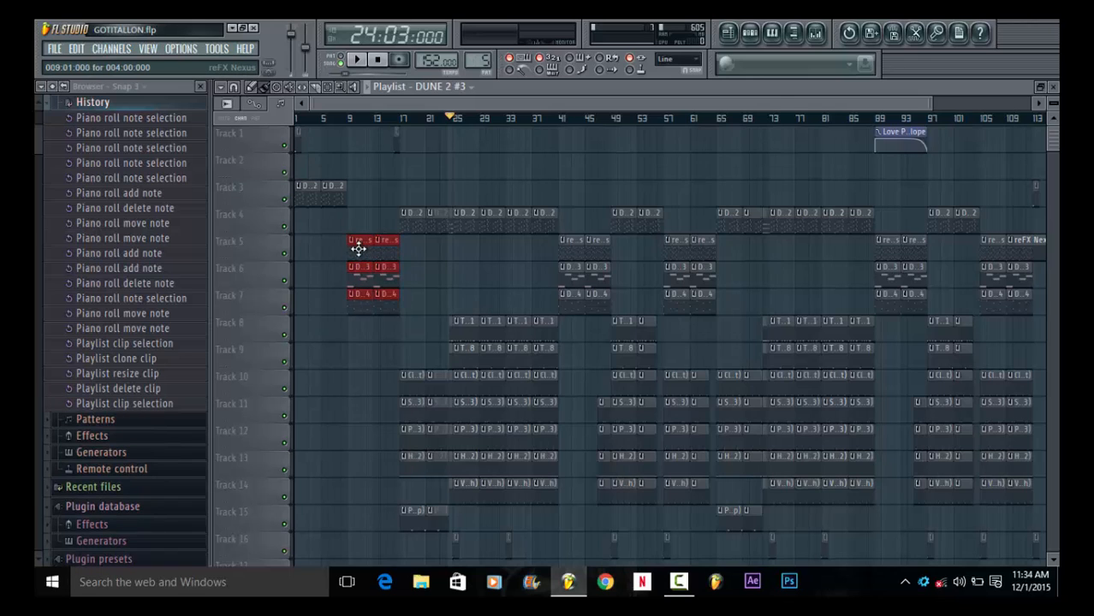
{"action": "mouse_move", "coordinate": [359, 250]}
{"action": "left_mouse_down"}
{"action": "mouse_move", "coordinate": [589, 249]}
{"action": "mouse_move", "coordinate": [572, 250]}
{"action": "left_mouse_up"}
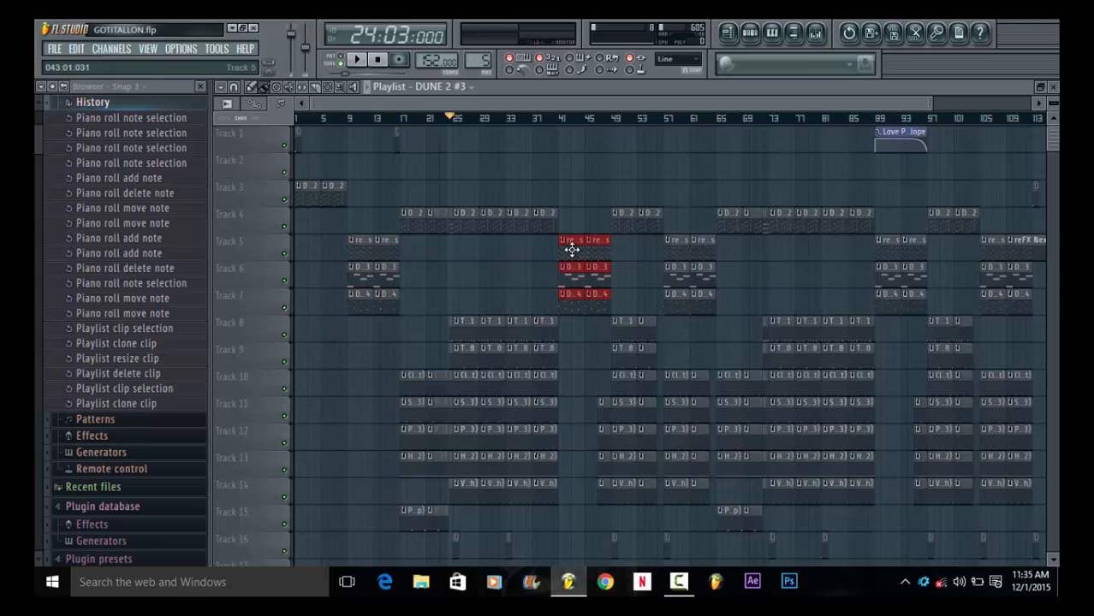
{"action": "key", "text": "Delete"}
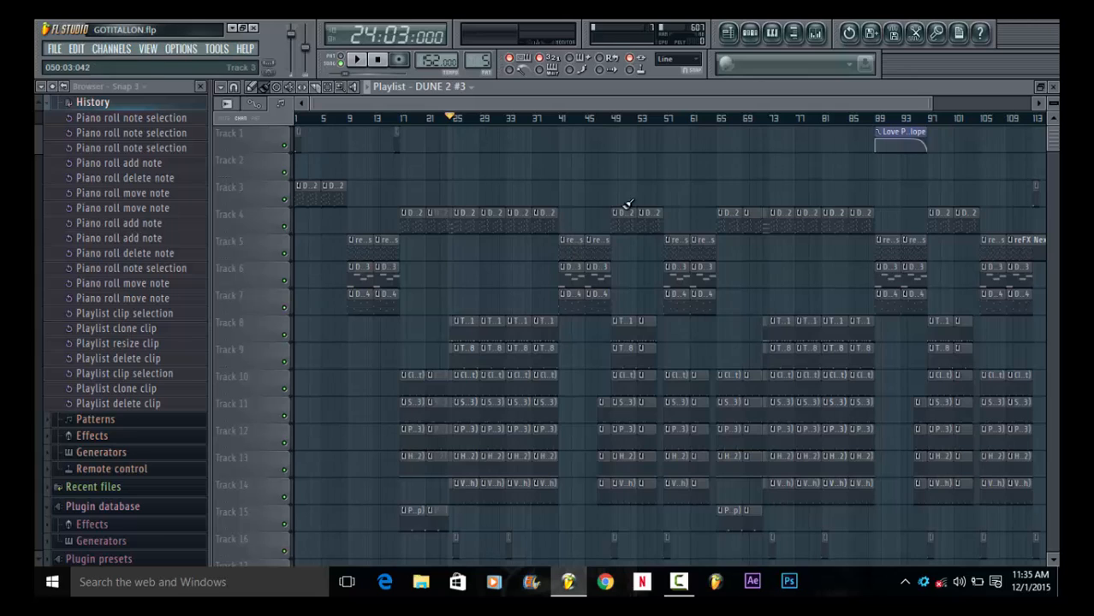
Play the arrangement from bar 40 into the section after bar 49, and stop it
{"action": "left_click", "coordinate": [558, 120]}
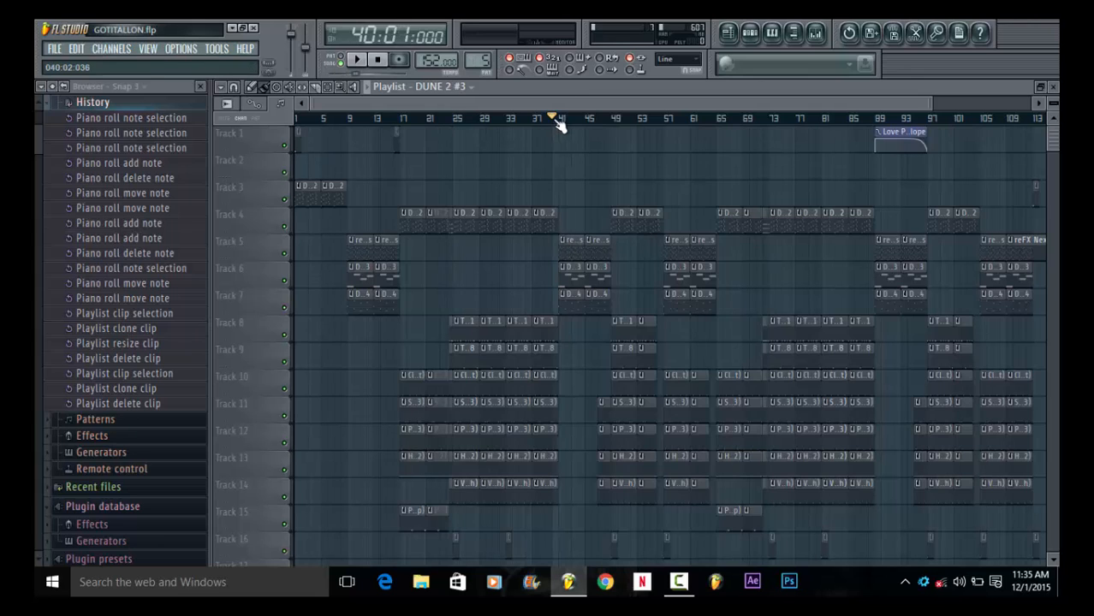
{"action": "key", "text": "space"}
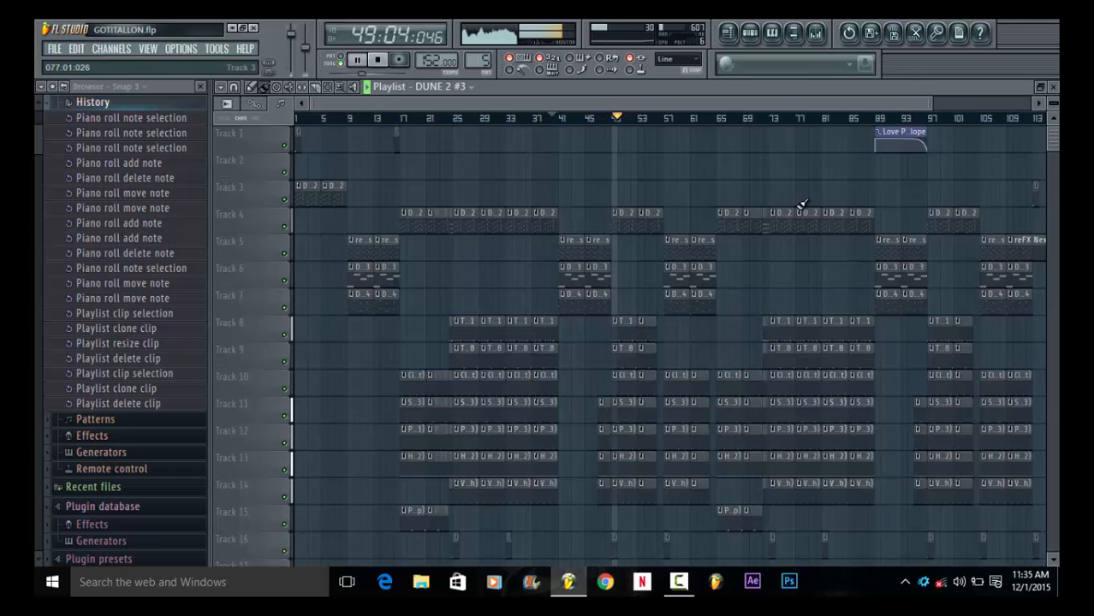
{"action": "key", "text": "space"}
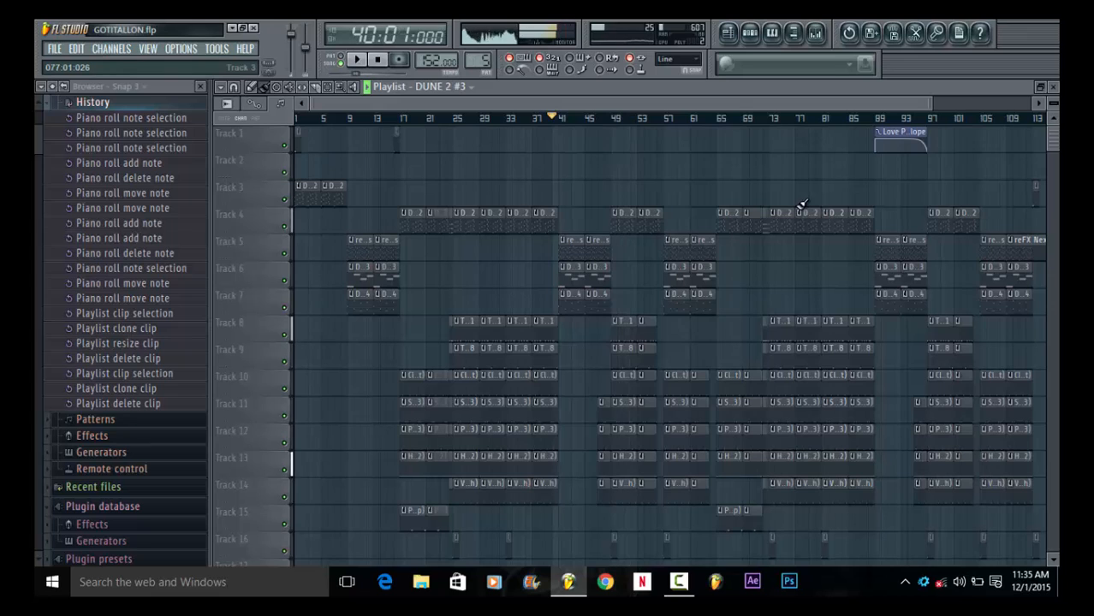
Play the arrangement from bar 55 into the section after bar 57, and stop it
{"action": "left_click_drag", "start_coordinate": [731, 101], "coordinate": [793, 102]}
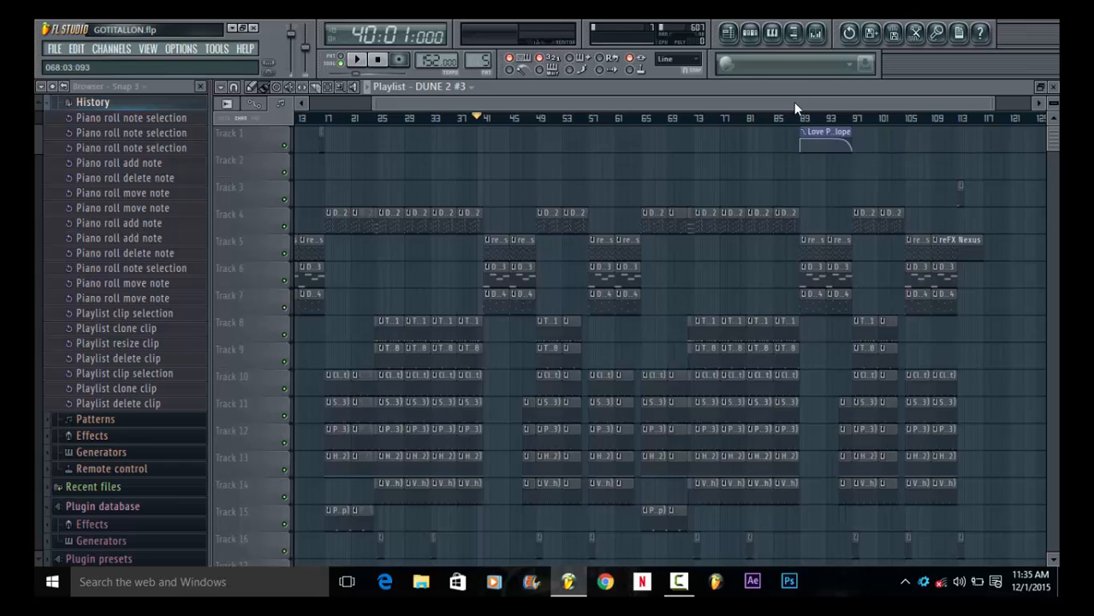
{"action": "left_click", "coordinate": [580, 120]}
{"action": "key", "text": "space"}
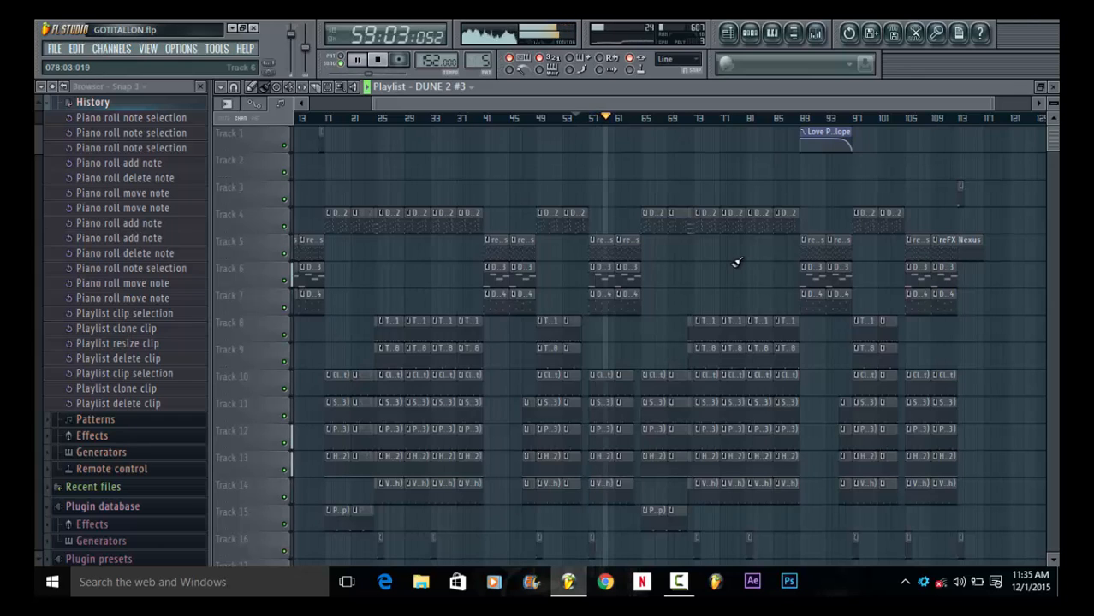
{"action": "key", "text": "space"}
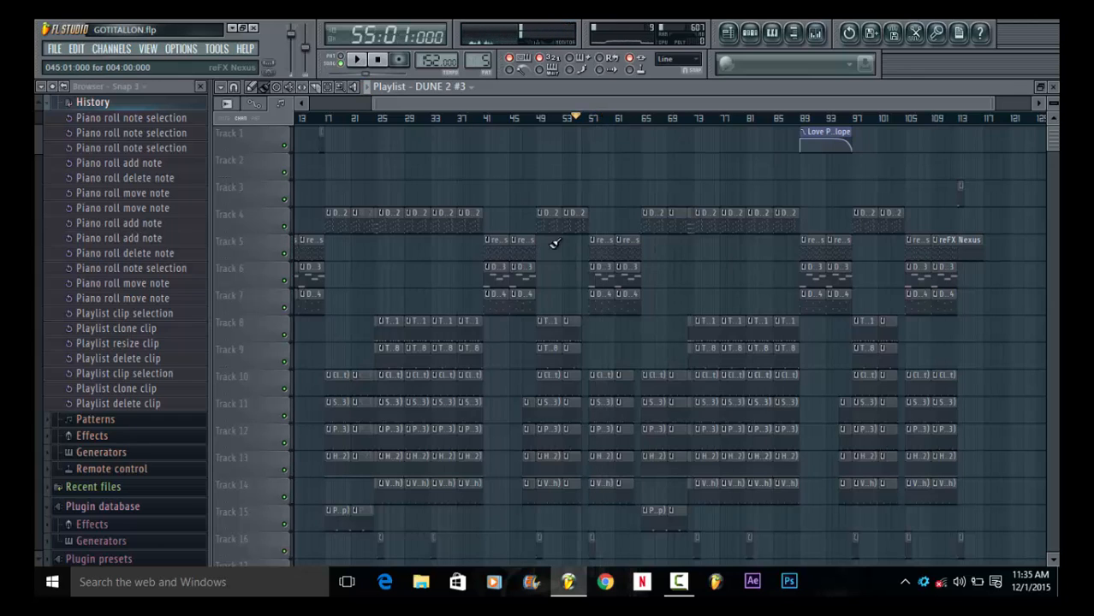
Select the bar 41–49 clips on Tracks 5–7, play the arrangement from bar 56 for comparison, and stop it
{"action": "left_click_drag", "start_coordinate": [535, 237], "coordinate": [508, 295]}
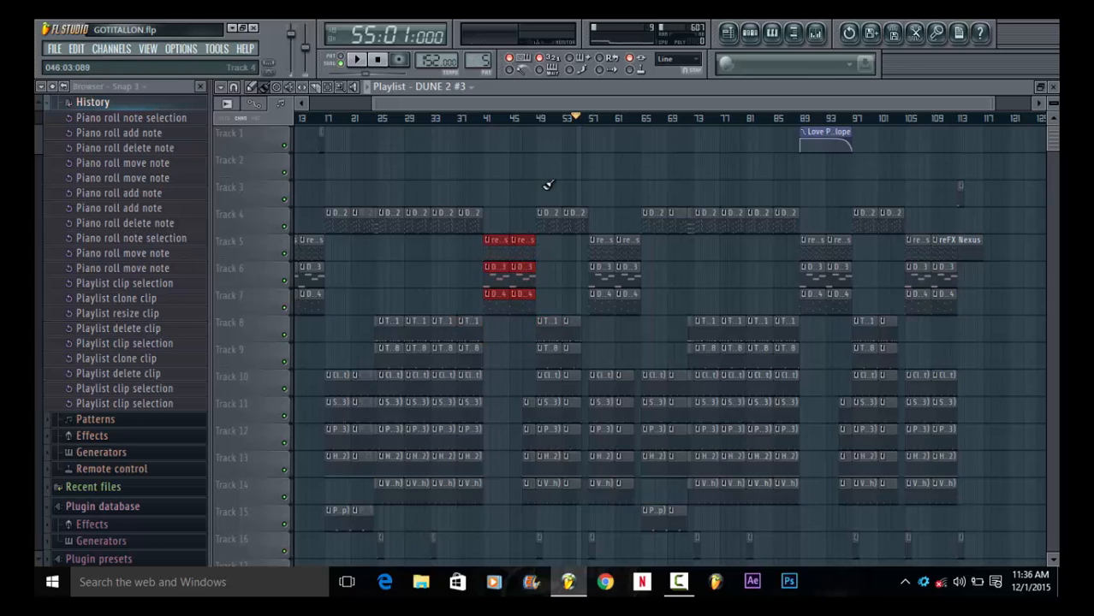
{"action": "left_click_drag", "start_coordinate": [599, 99], "coordinate": [616, 106]}
{"action": "left_click", "coordinate": [573, 120]}
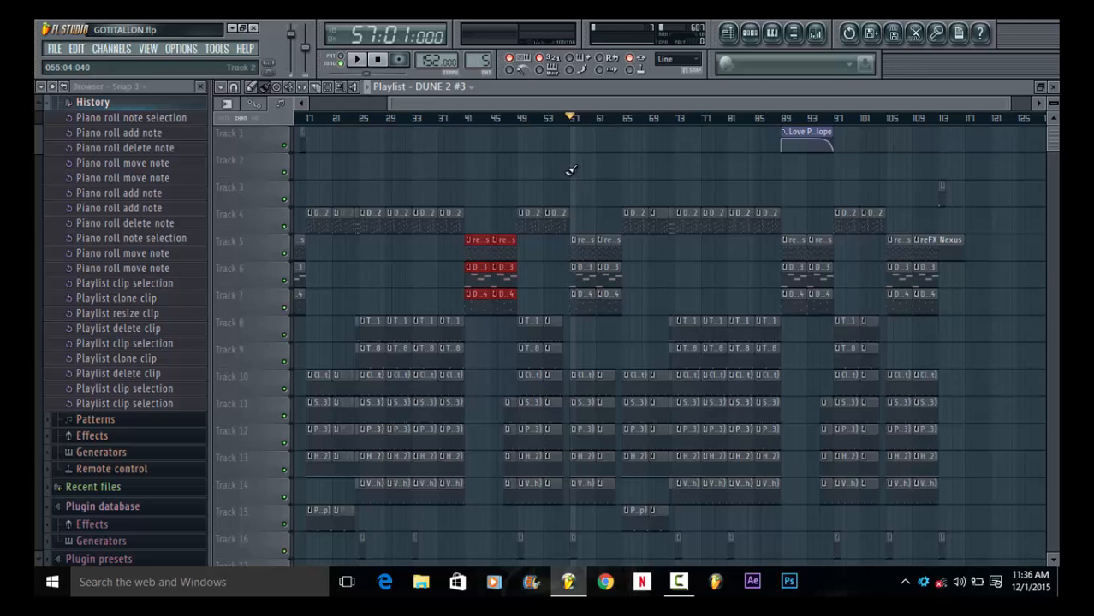
{"action": "key", "text": "space"}
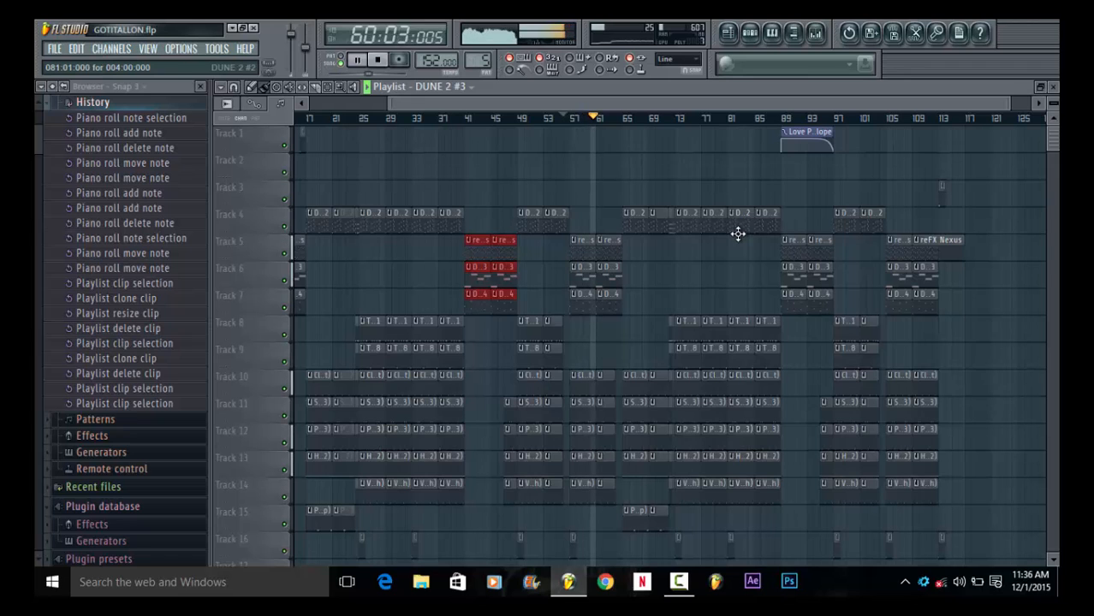
{"action": "key", "text": "space"}
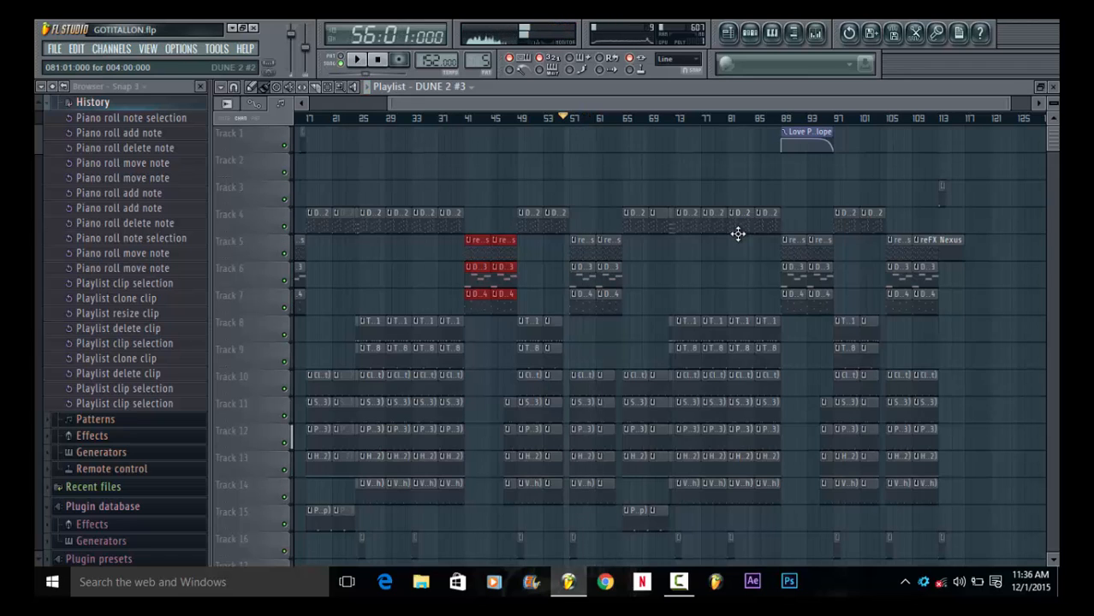
Play the arrangement from bar 88 through the Love Philter automation section at bars 89–97, and stop it
{"action": "left_click_drag", "start_coordinate": [753, 102], "coordinate": [787, 102]}
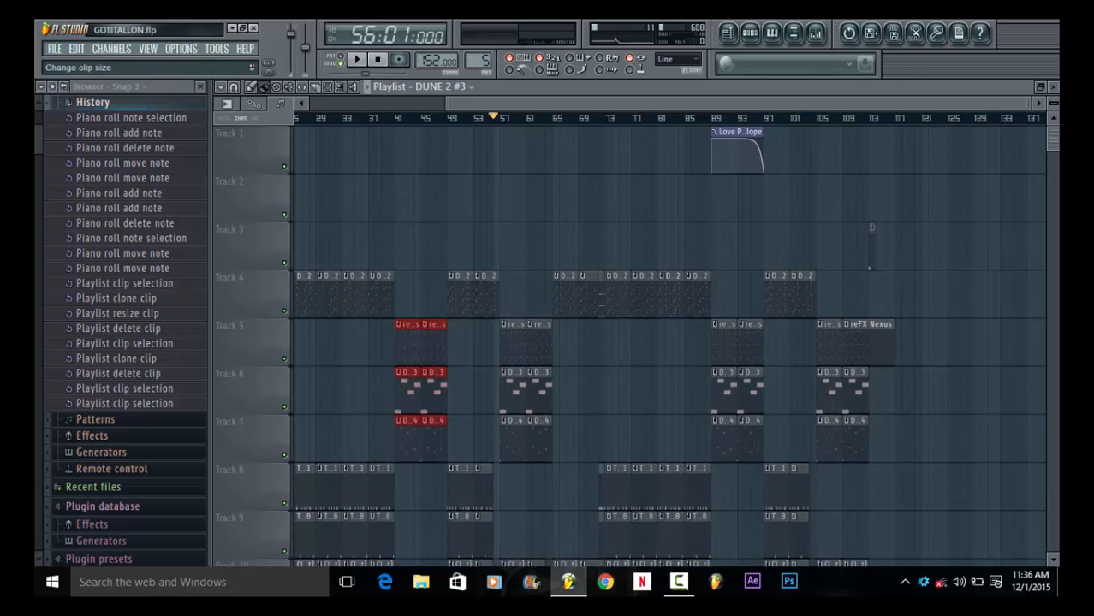
{"action": "left_click", "coordinate": [708, 119]}
{"action": "key", "text": "space"}
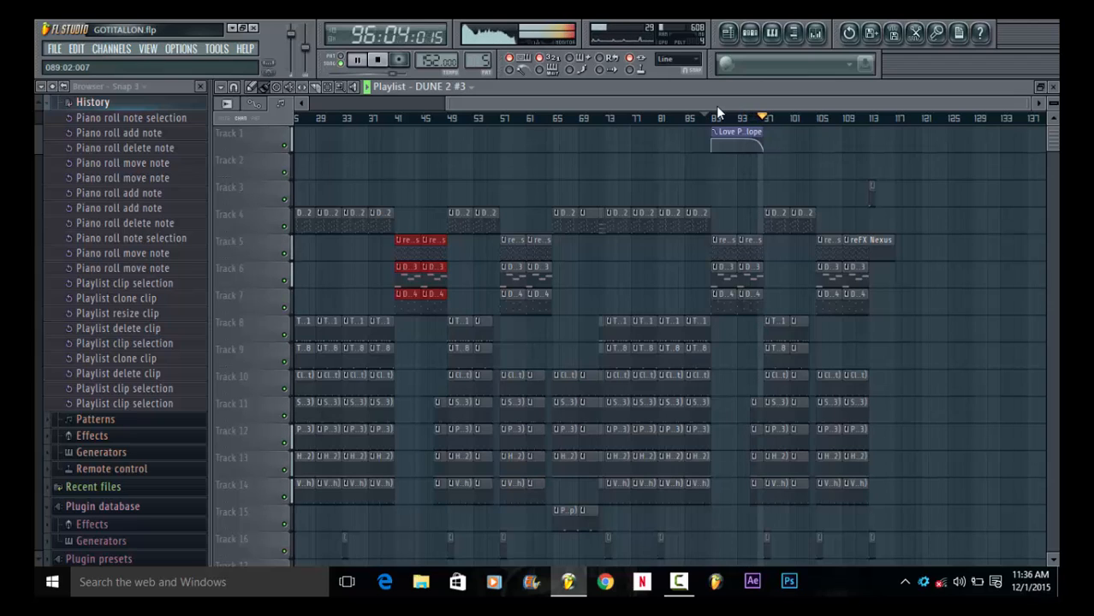
{"action": "key", "text": "space"}
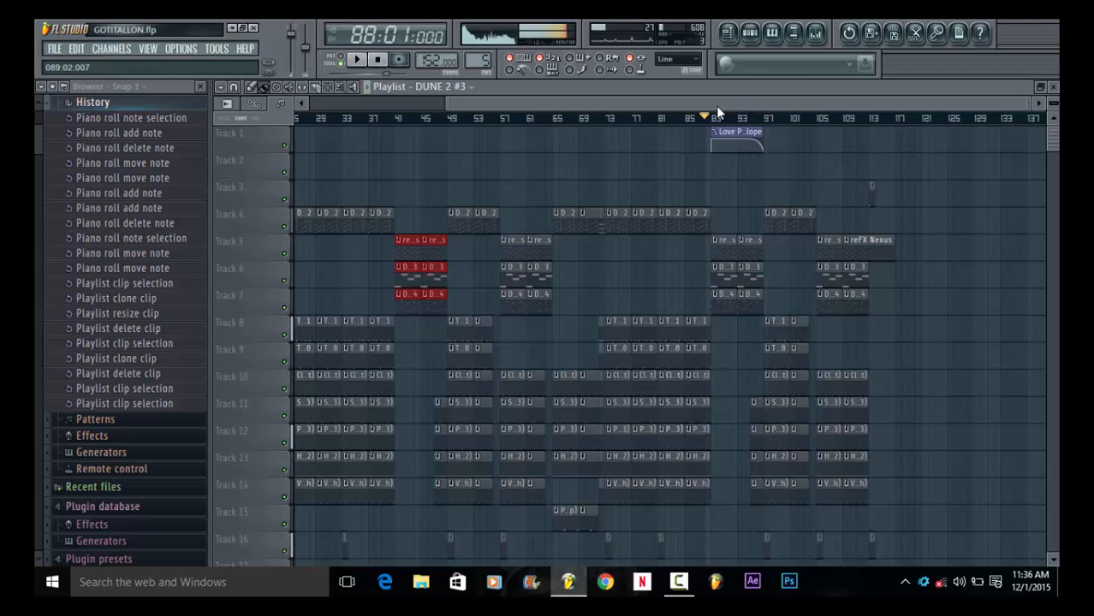
Replace Gross Beat in the master channel's effect slot 3 with Fruity Love Philter and load its Simple triangle lowpass LFO preset
{"action": "left_click", "coordinate": [815, 34]}
{"action": "left_click", "coordinate": [267, 248]}
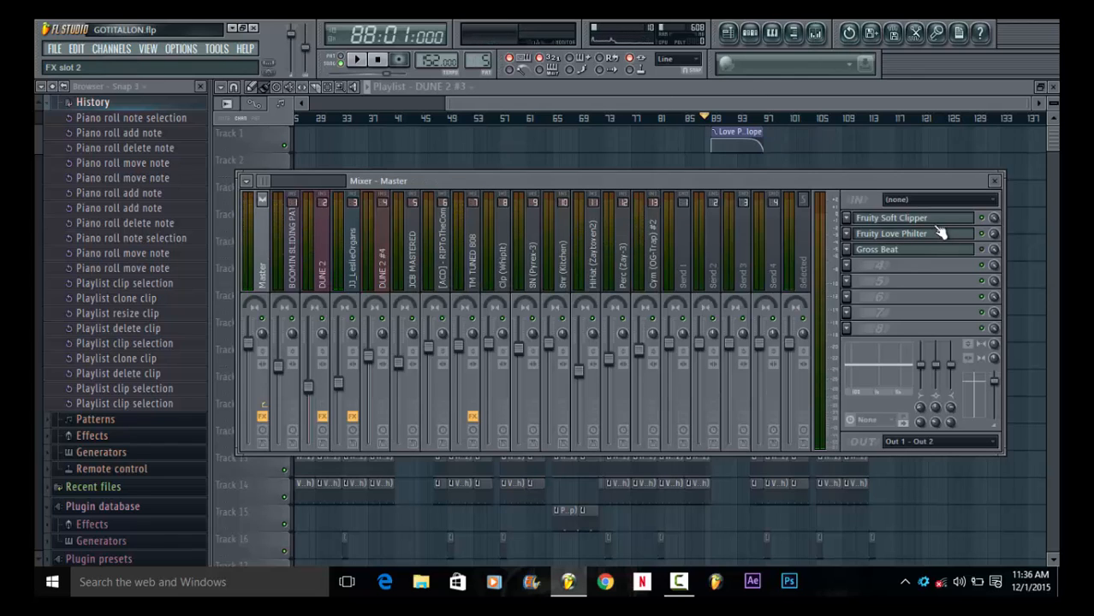
{"action": "left_click", "coordinate": [847, 234]}
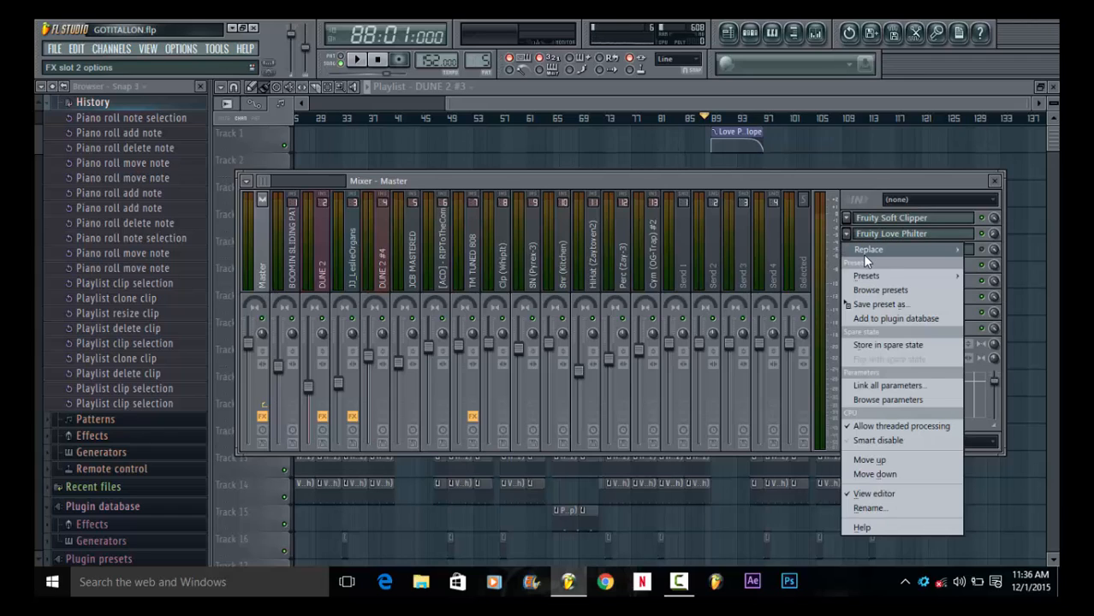
{"action": "left_click", "coordinate": [868, 186]}
{"action": "left_click", "coordinate": [853, 254]}
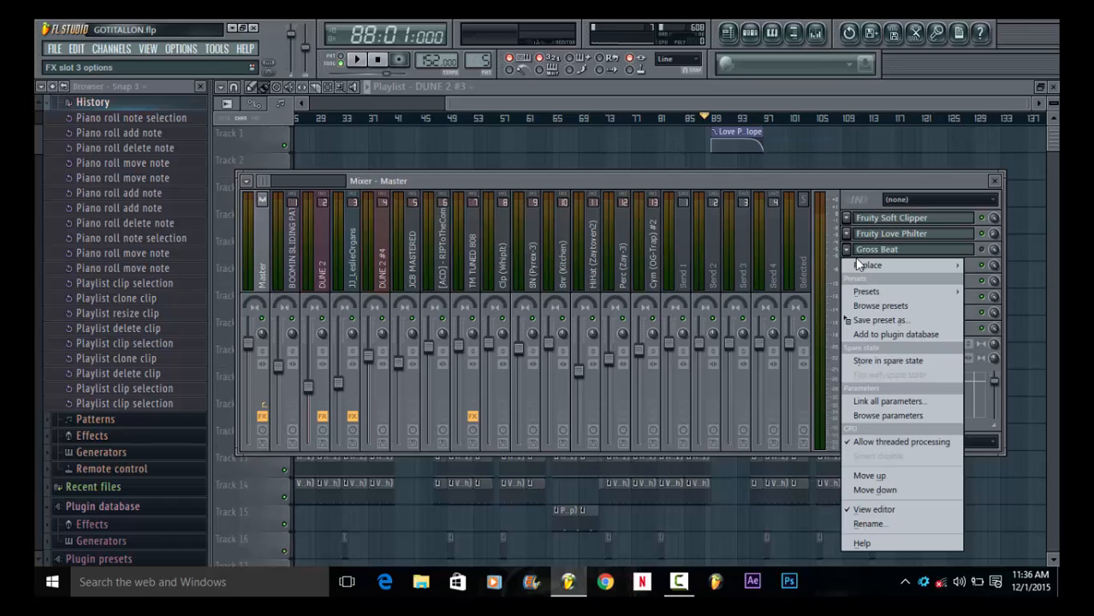
{"action": "mouse_move", "coordinate": [856, 262]}
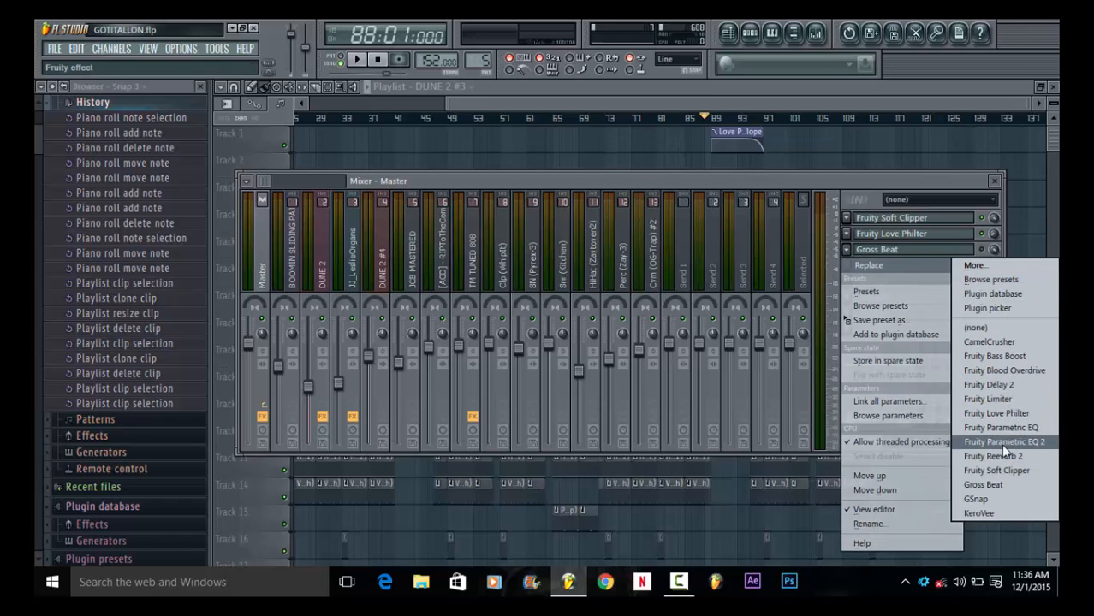
{"action": "left_click", "coordinate": [996, 413]}
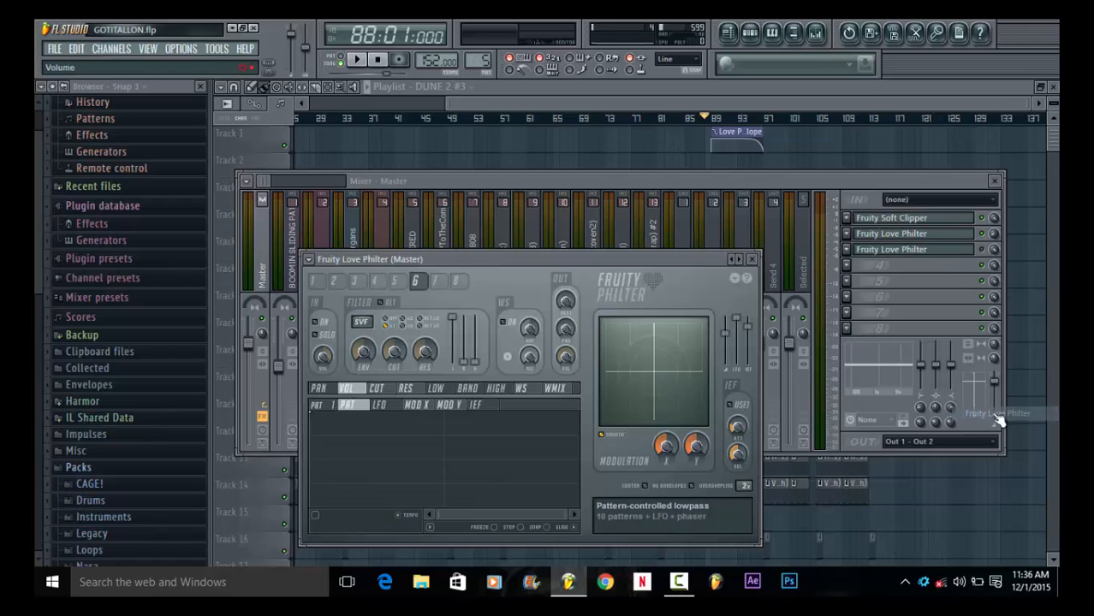
{"action": "right_click", "coordinate": [734, 260]}
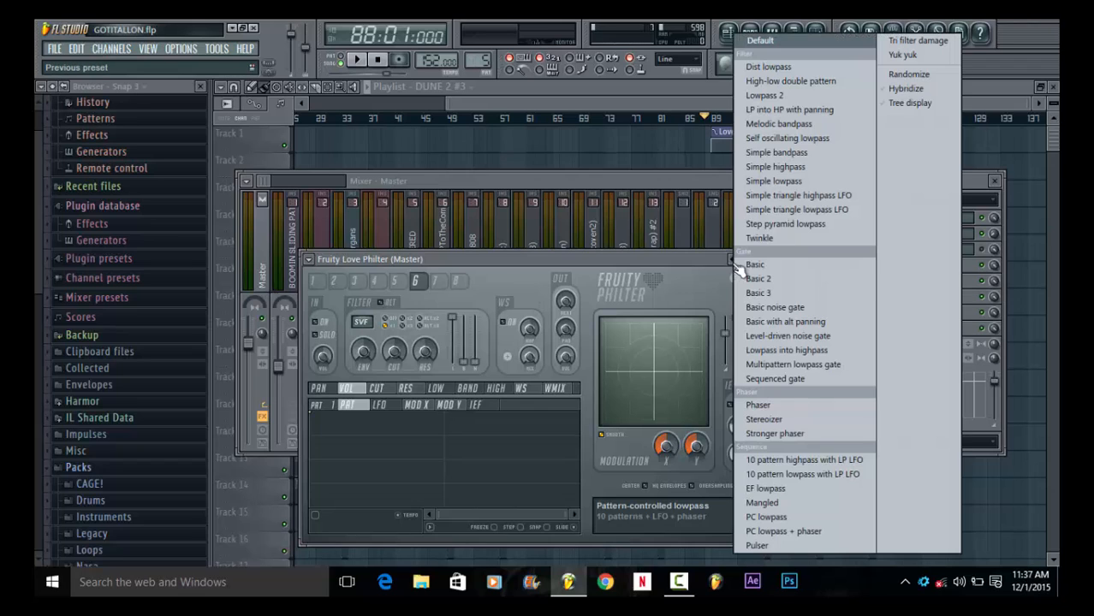
{"action": "left_click", "coordinate": [785, 210]}
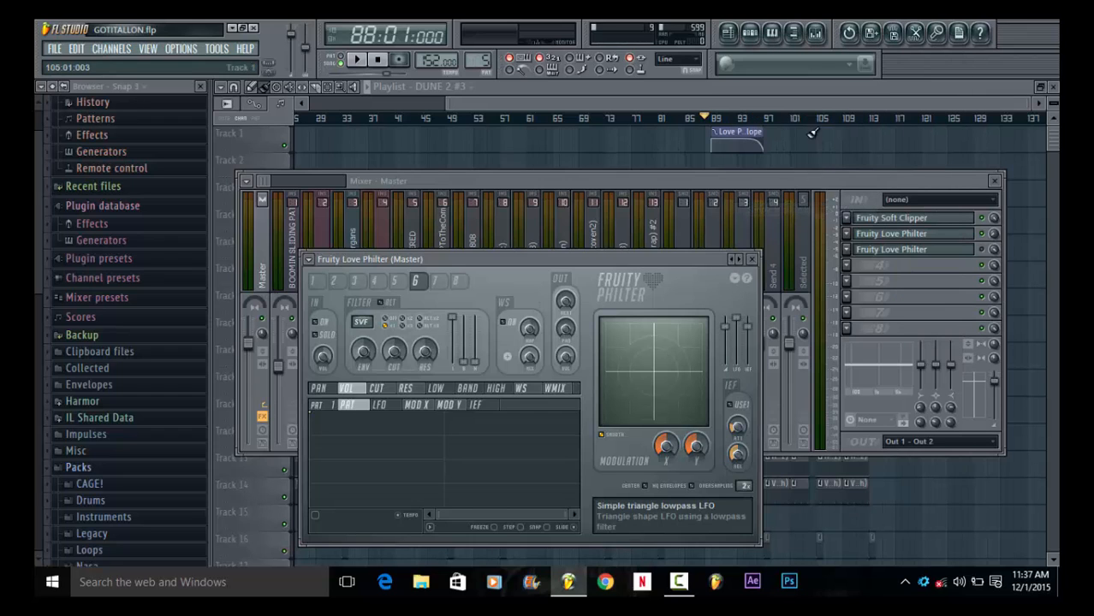
Select bars 89–97 in the playlist and play them with both master Love Philters off, then with only the slot 3 one enabled
{"action": "left_click", "coordinate": [863, 102]}
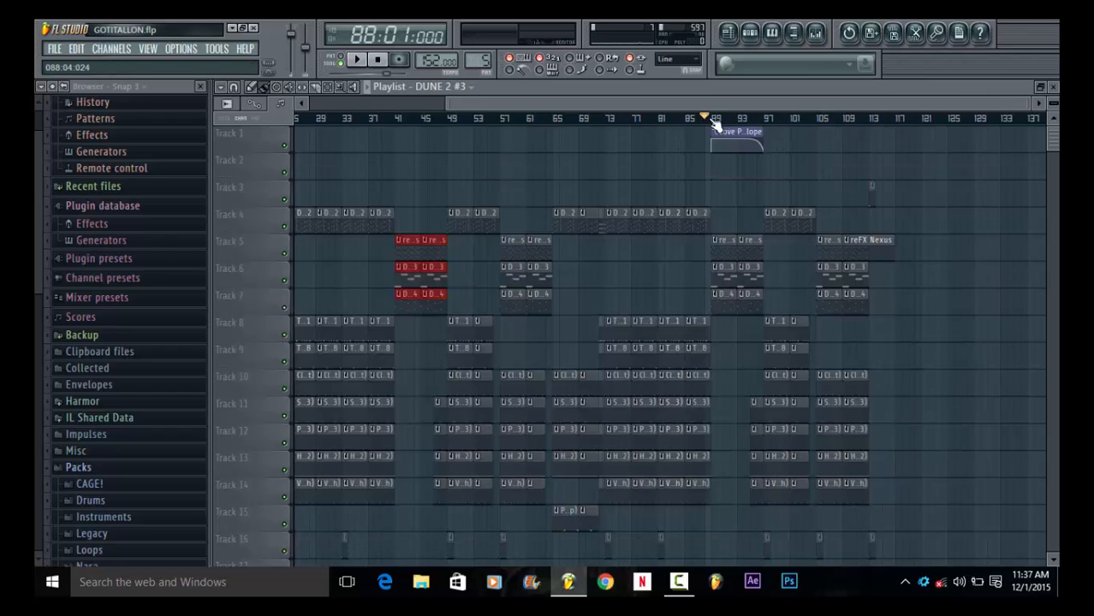
{"action": "left_click_drag", "start_coordinate": [714, 120], "coordinate": [761, 119]}
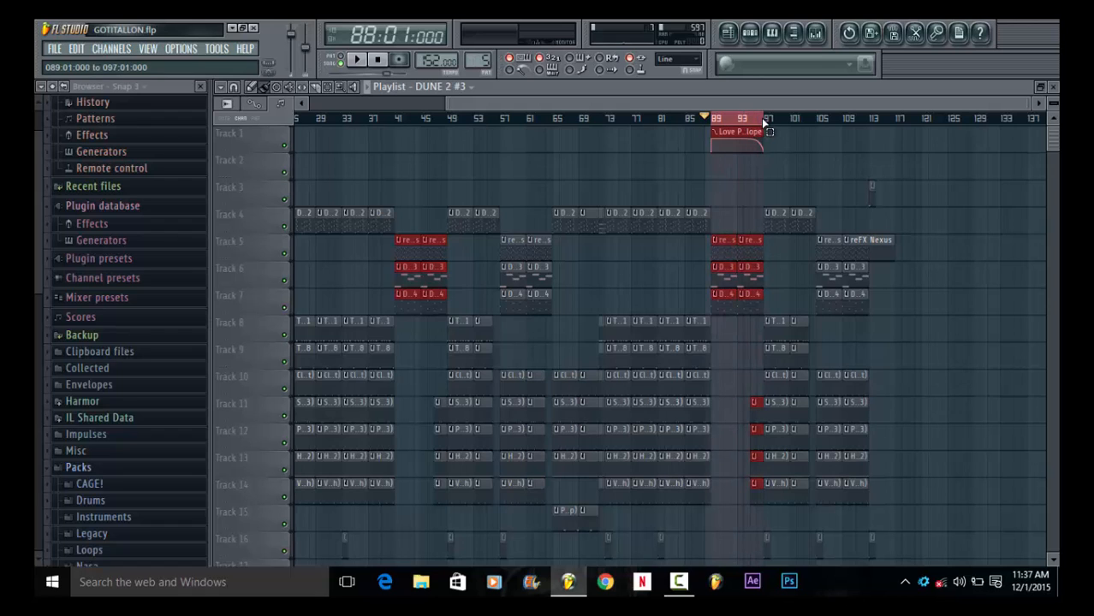
{"action": "left_click", "coordinate": [817, 36]}
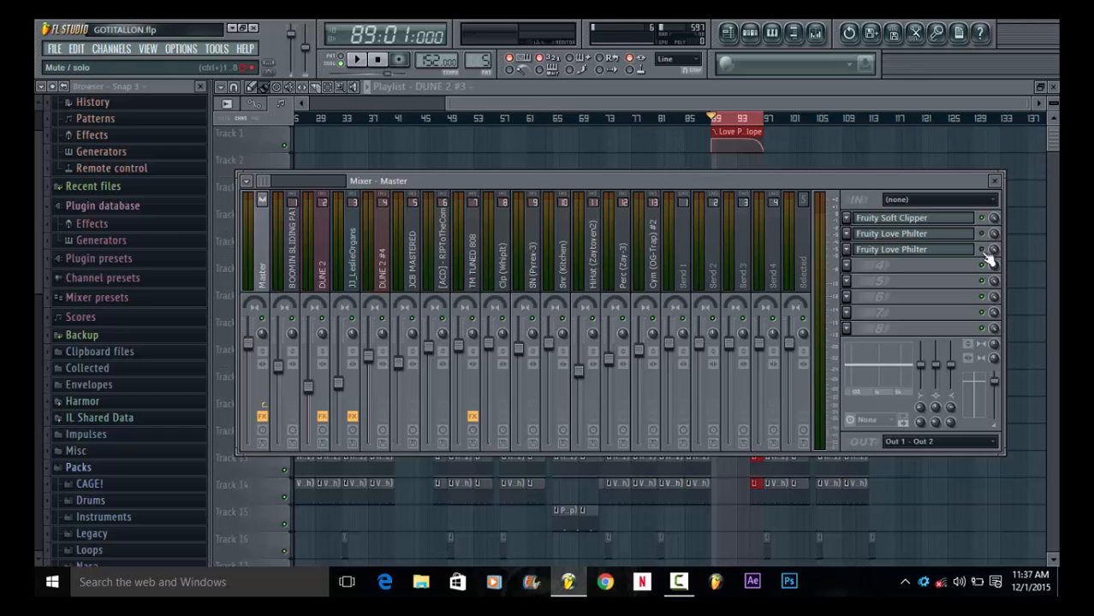
{"action": "key", "text": "space"}
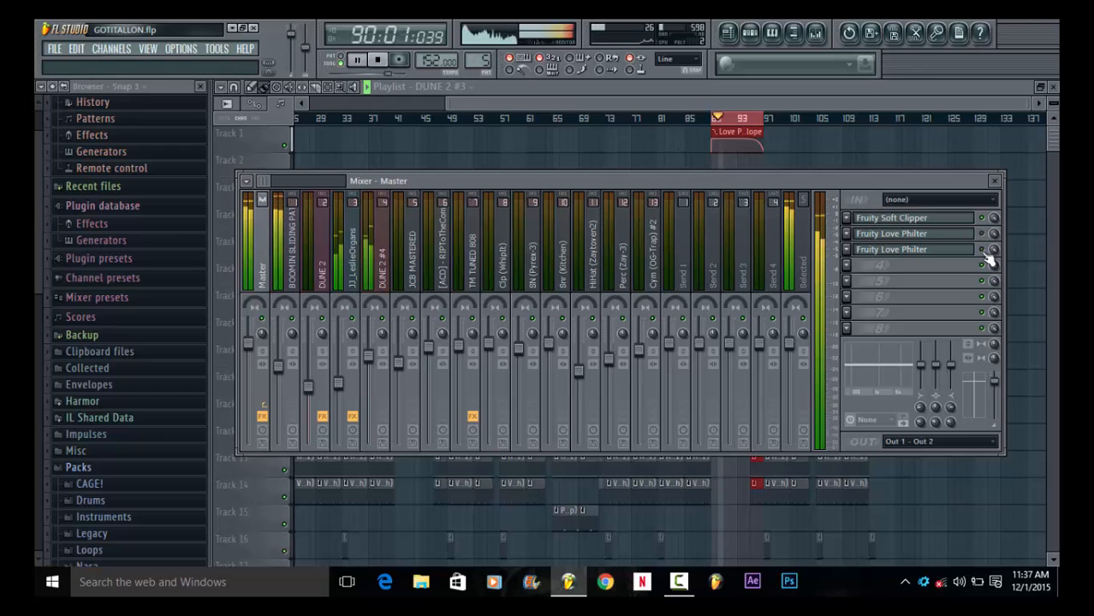
{"action": "key", "text": "space"}
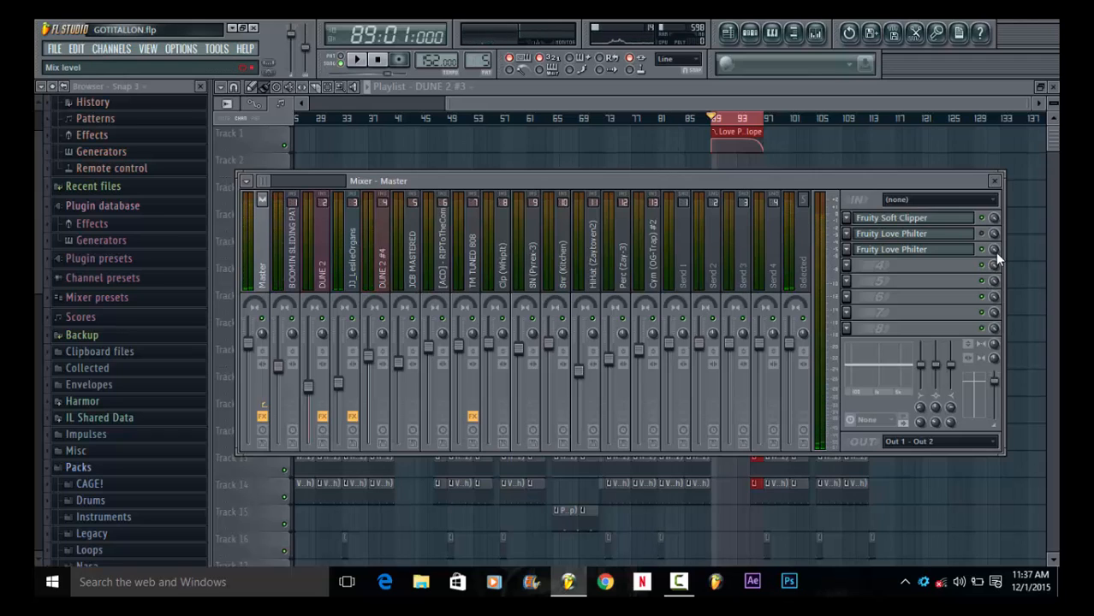
{"action": "key", "text": "space"}
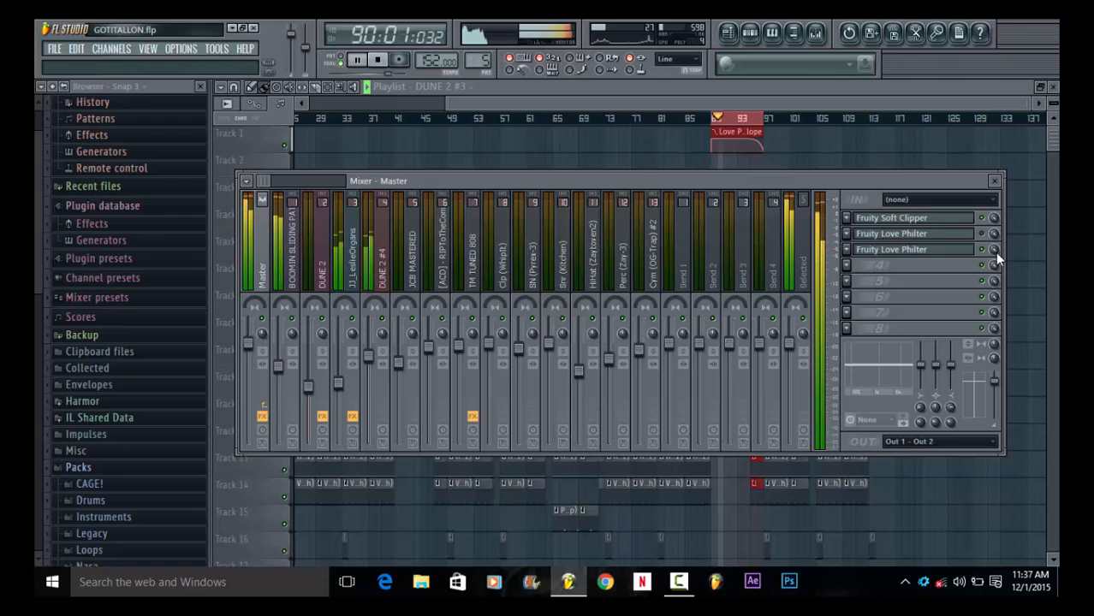
{"action": "key", "text": "space"}
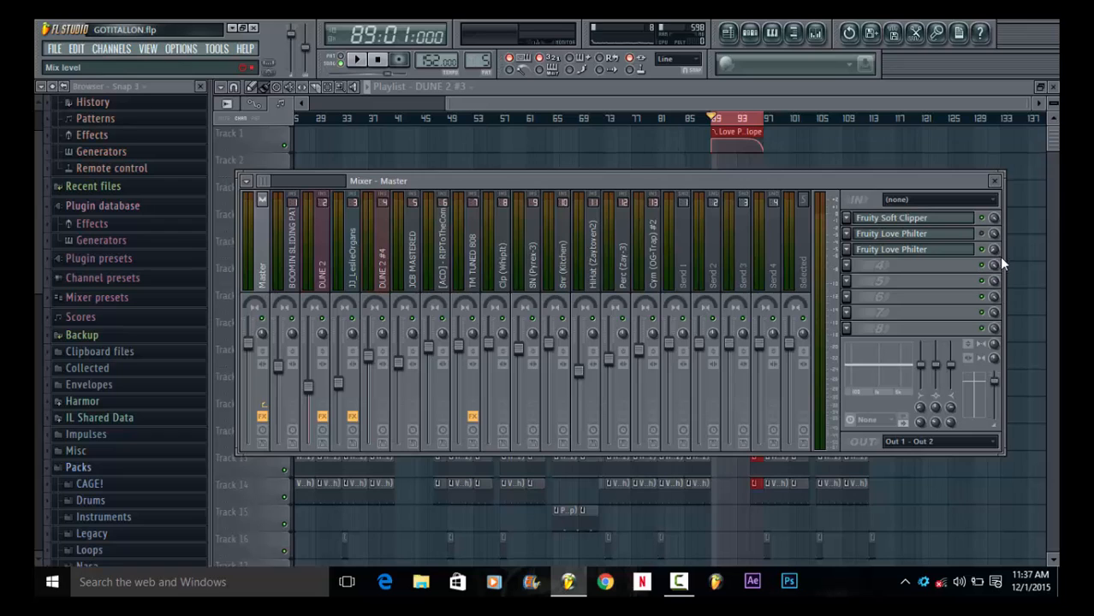
Create an automation clip over bars 89–97 for the mix level of the master's slot 3 Fruity Love Philter
{"action": "right_click", "coordinate": [993, 250]}
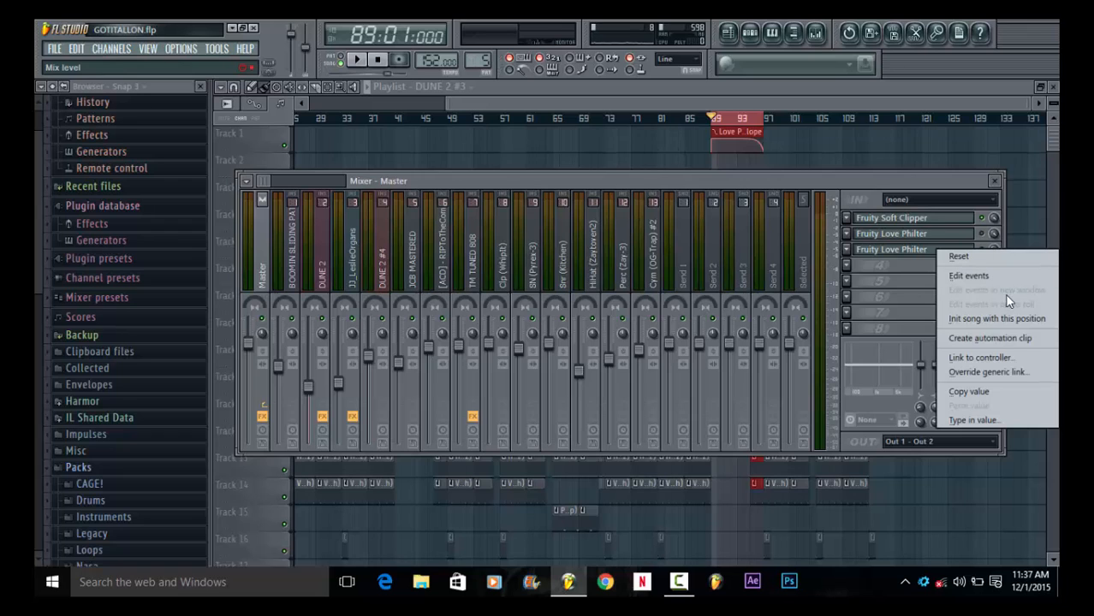
{"action": "left_click", "coordinate": [996, 340]}
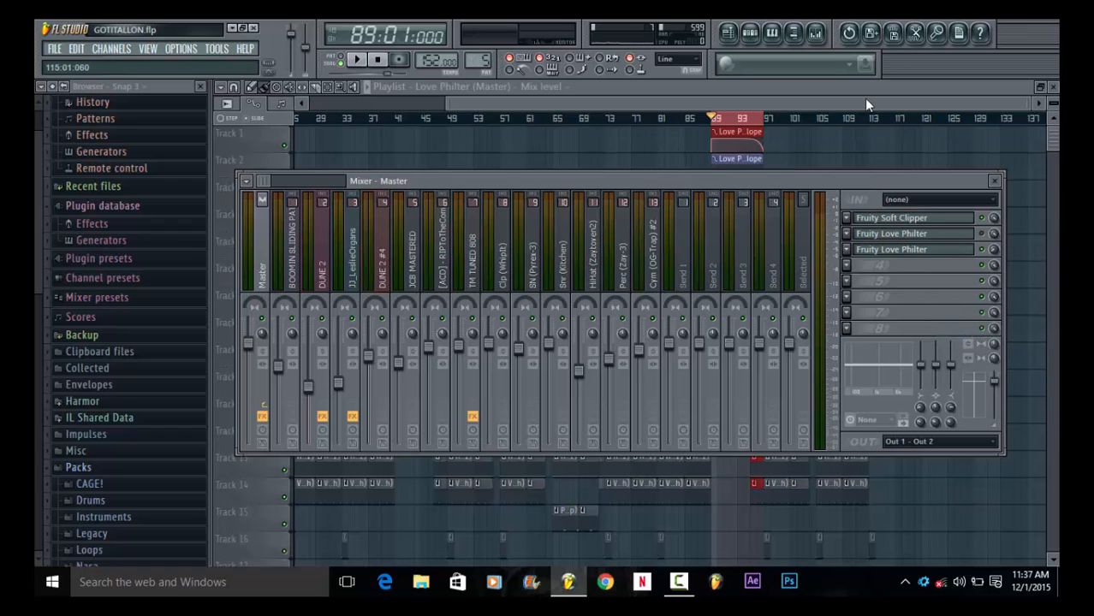
{"action": "left_click", "coordinate": [993, 180]}
{"action": "left_click", "coordinate": [814, 34]}
{"action": "right_click", "coordinate": [993, 250]}
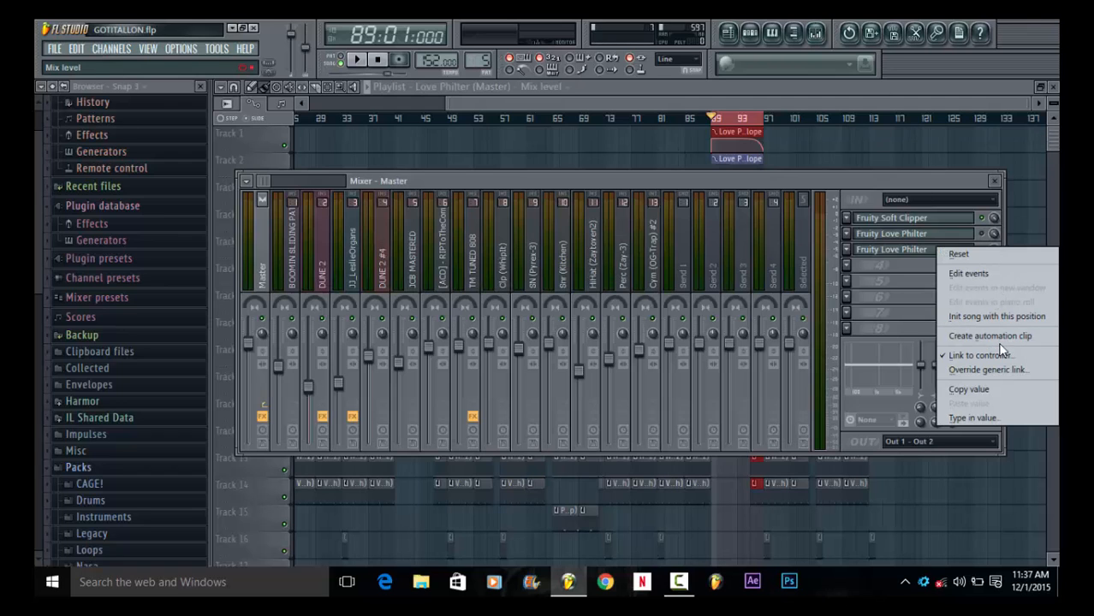
{"action": "left_click", "coordinate": [967, 85]}
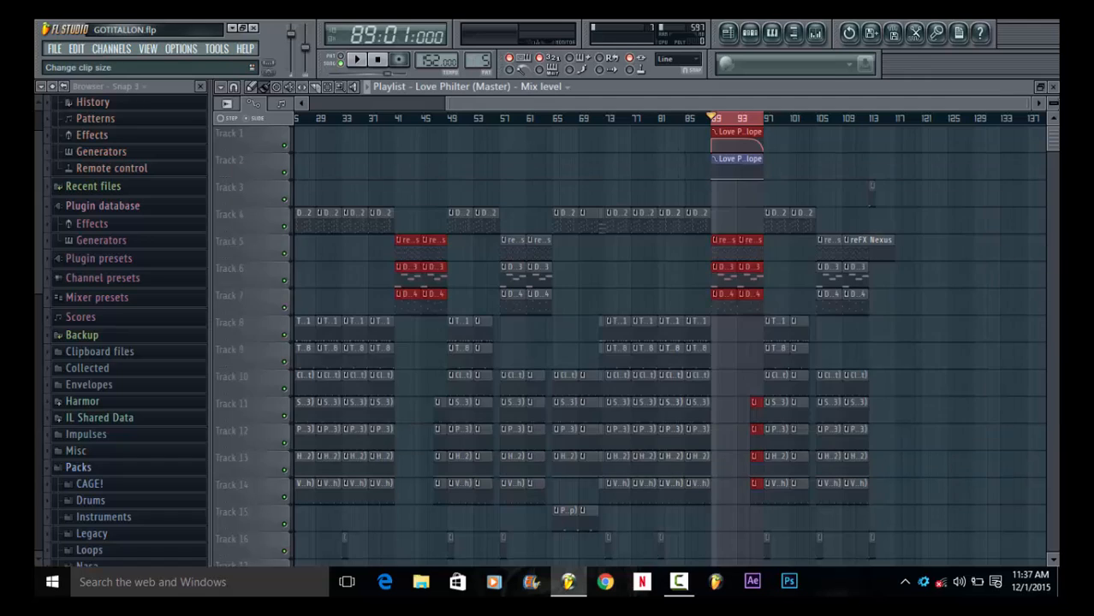
Show the Track 2 Mix level envelope up close, play the arrangement from bar 88 into it, and stop it
{"action": "left_click_drag", "start_coordinate": [1054, 103], "coordinate": [1054, 78]}
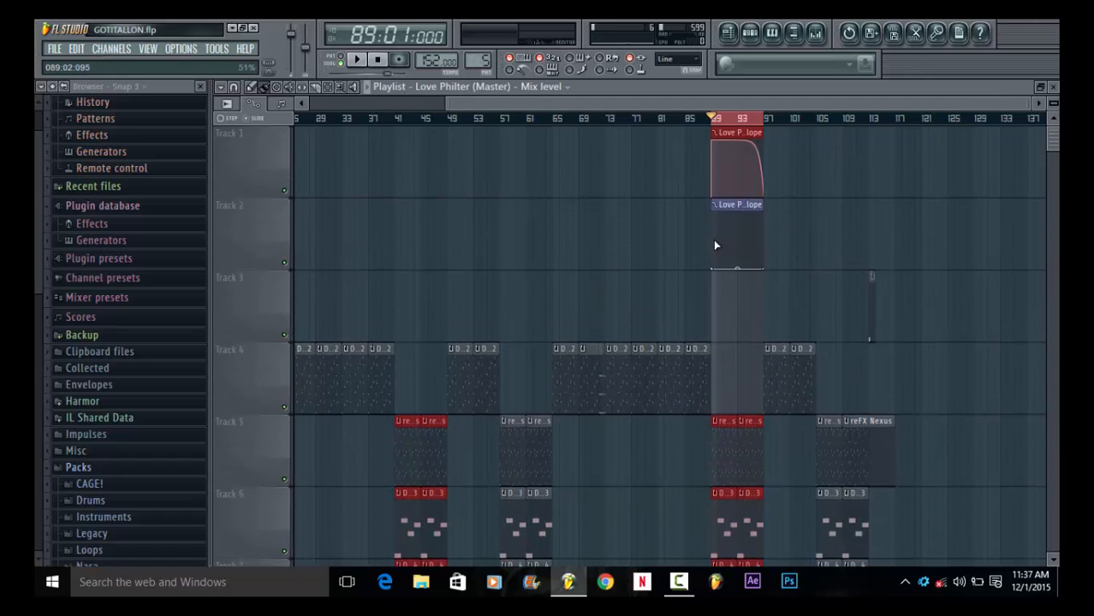
{"action": "left_click_drag", "start_coordinate": [1027, 103], "coordinate": [815, 90]}
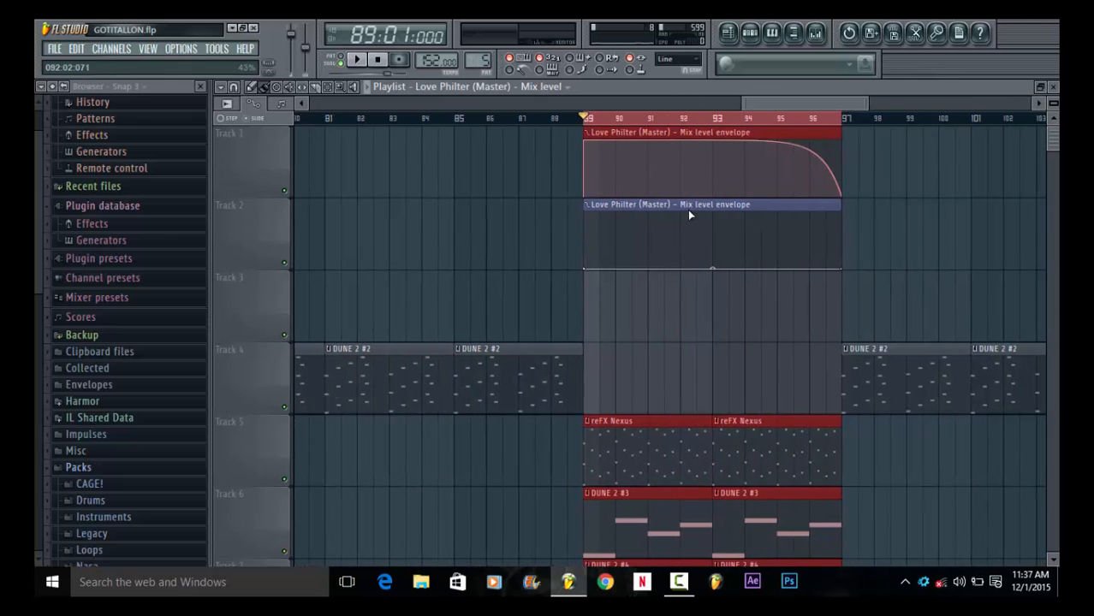
{"action": "left_click", "coordinate": [553, 120]}
{"action": "key", "text": "space"}
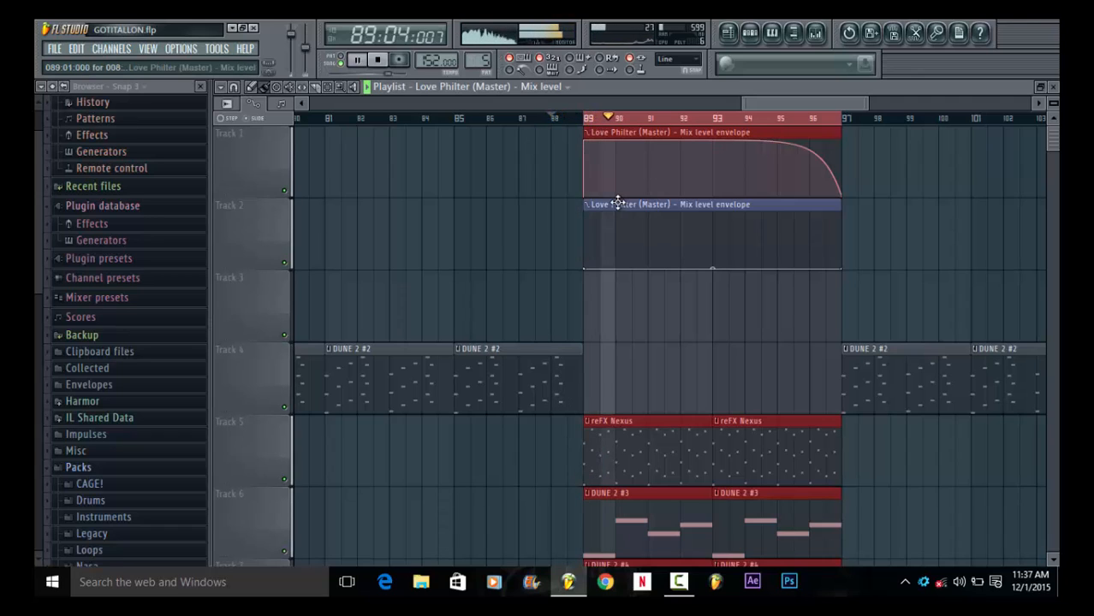
{"action": "key", "text": "space"}
Add a point at bar 89 of the Track 2 Mix level envelope, raise it to maximum, and curve the line to fall off steeply before bar 97
{"action": "right_click", "coordinate": [585, 236]}
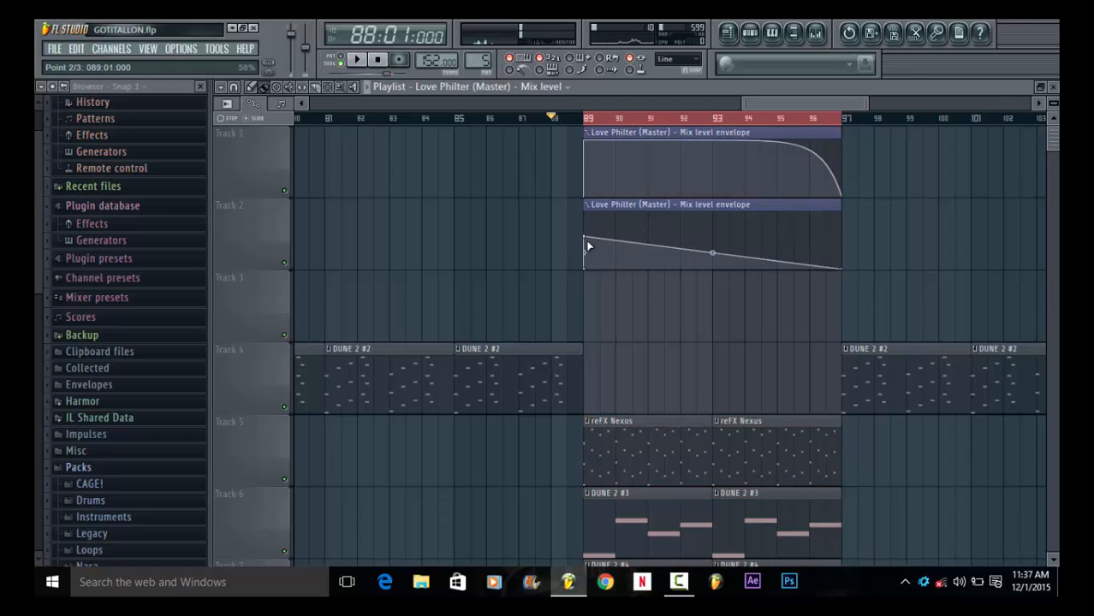
{"action": "mouse_move", "coordinate": [586, 237]}
{"action": "left_mouse_down"}
{"action": "mouse_move", "coordinate": [587, 209]}
{"action": "mouse_move", "coordinate": [589, 234]}
{"action": "left_mouse_up"}
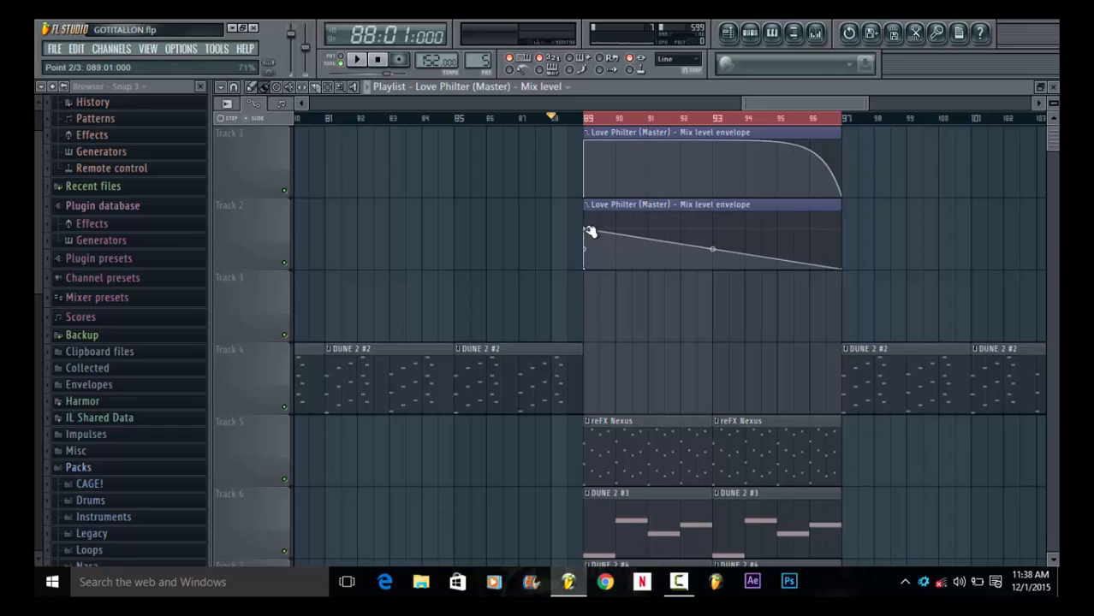
{"action": "left_click_drag", "start_coordinate": [589, 231], "coordinate": [590, 210]}
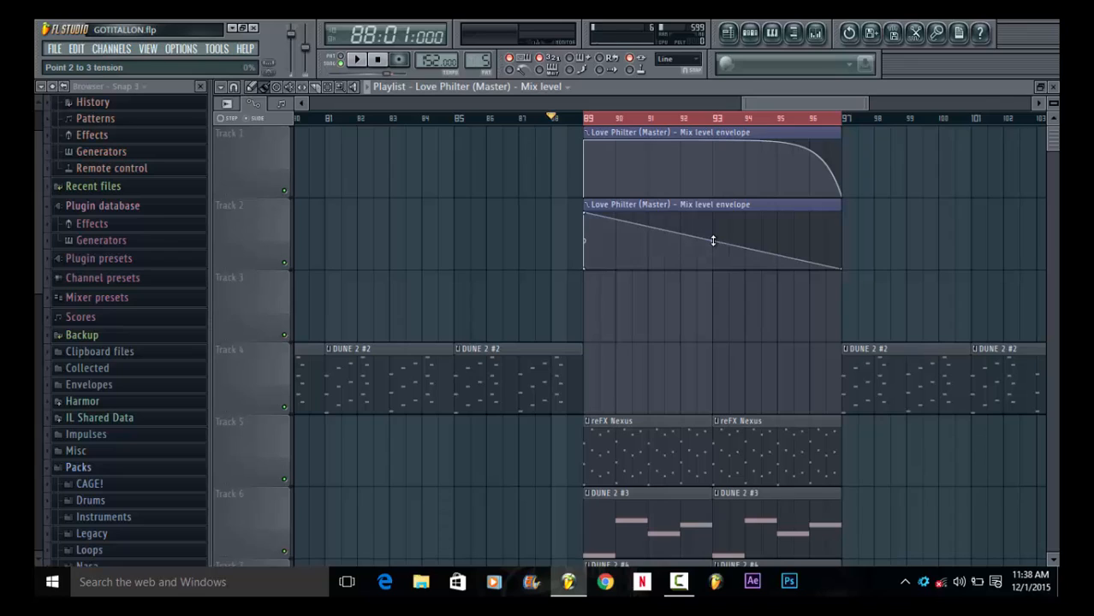
{"action": "left_click_drag", "start_coordinate": [713, 240], "coordinate": [716, 203]}
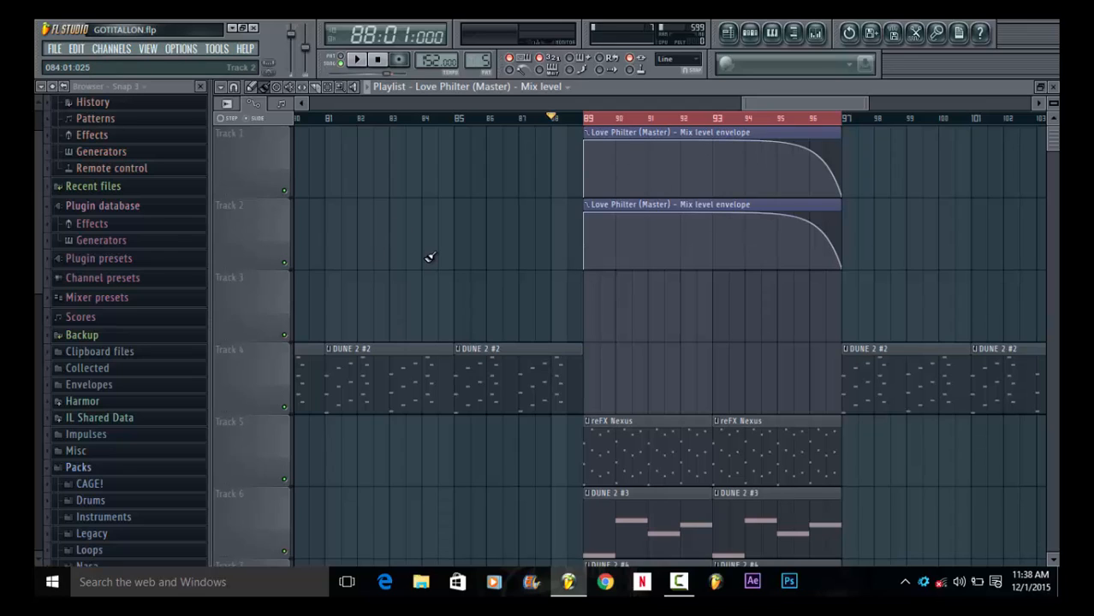
Play the arrangement from bar 88 through both Mix level envelopes, show more bars, and stop it
{"action": "key", "text": "space"}
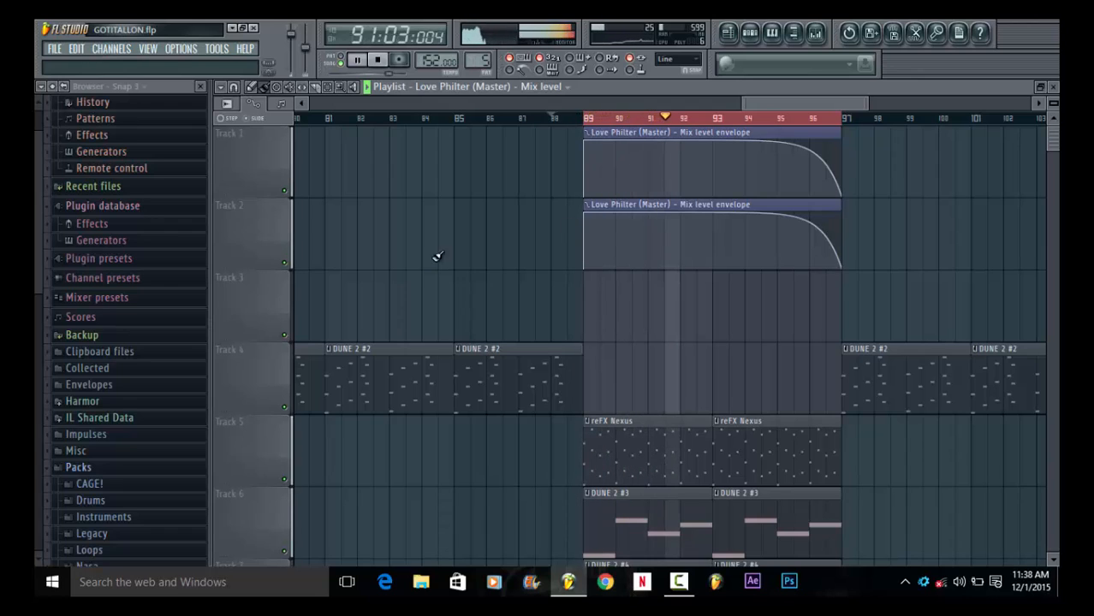
{"action": "left_click_drag", "start_coordinate": [868, 102], "coordinate": [1048, 120]}
{"action": "key", "text": "space"}
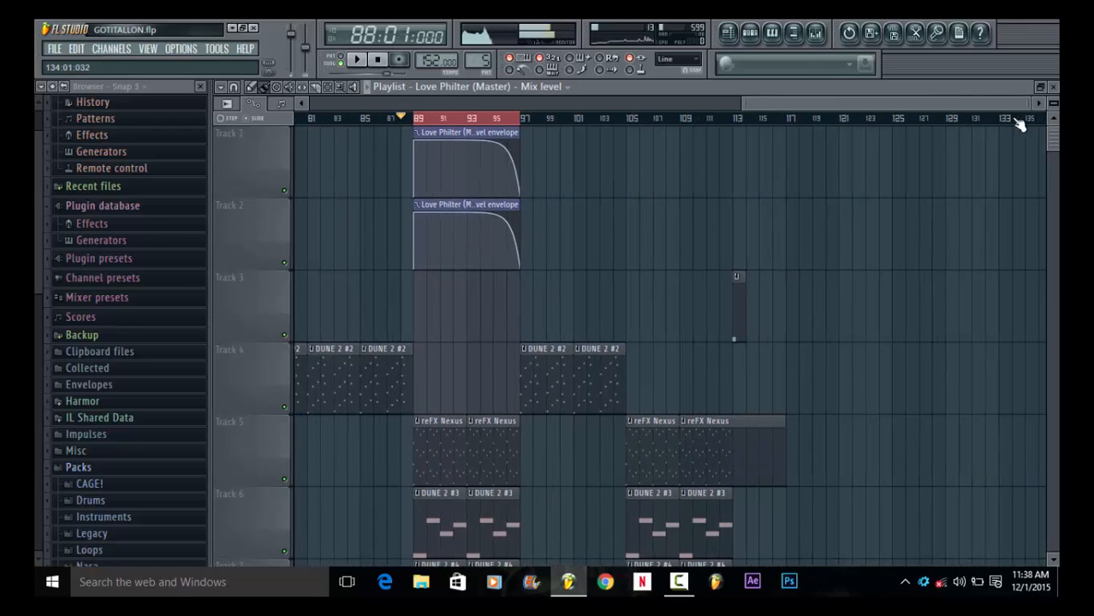
Delete the Mix level envelope clip on Track 2 and disable the master's slot 3 Fruity Love Philter
{"action": "right_click", "coordinate": [434, 214]}
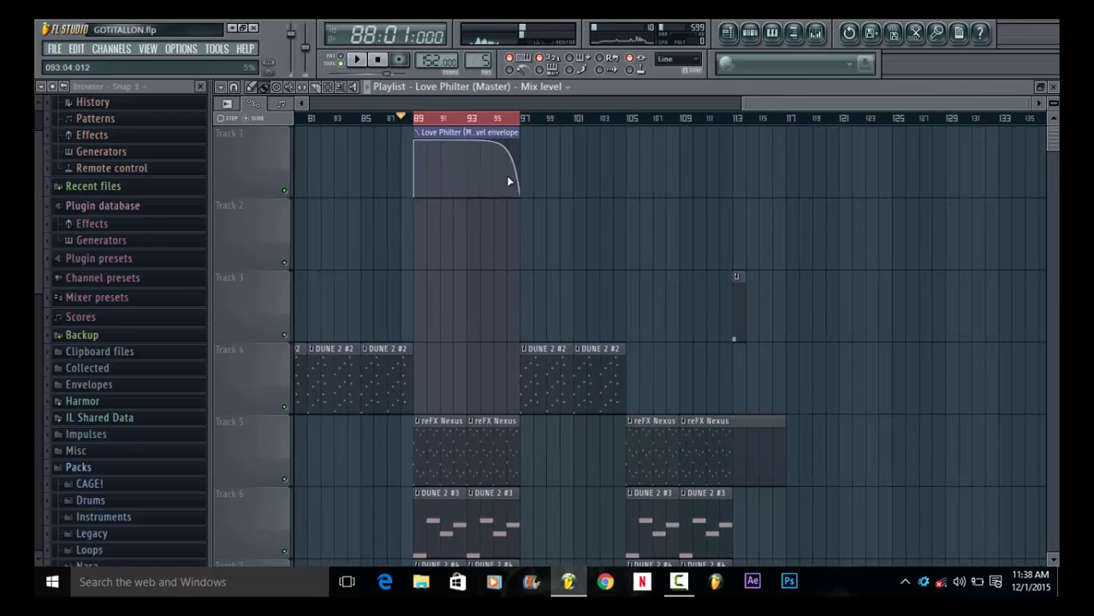
{"action": "left_click", "coordinate": [819, 35]}
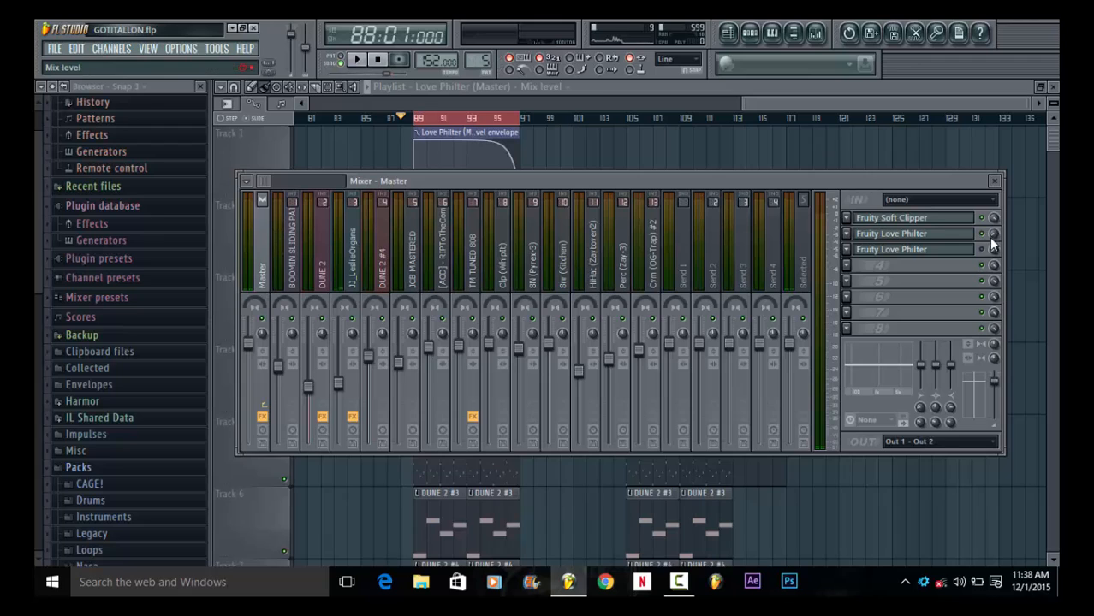
Play the arrangement from bar 88 with only the Track 1 envelope, show all tracks in the playlist, and stop playback
{"action": "key", "text": "space"}
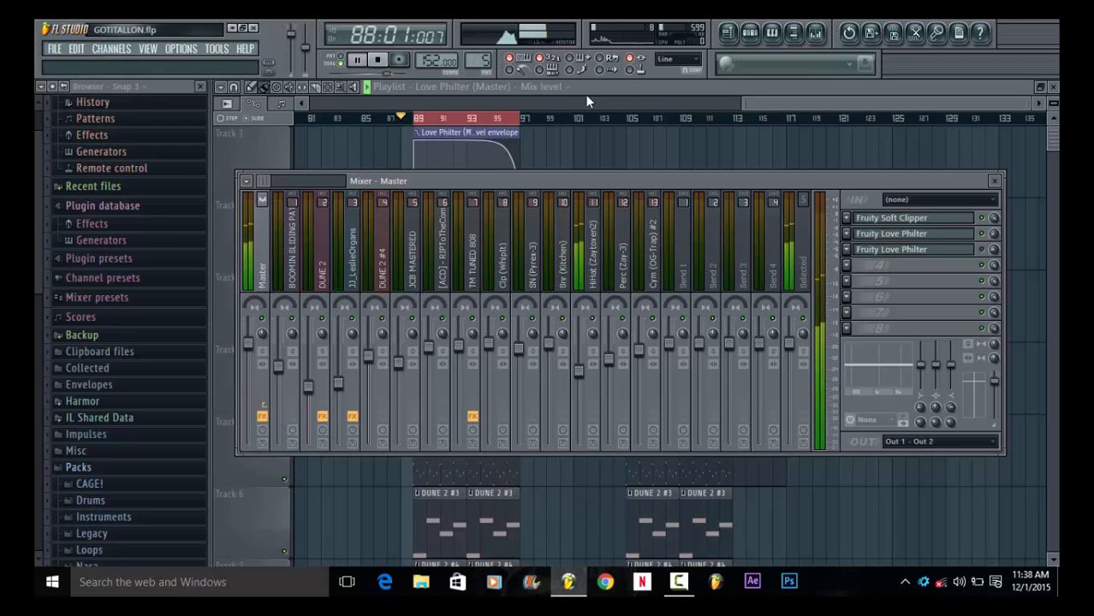
{"action": "left_click", "coordinate": [776, 102]}
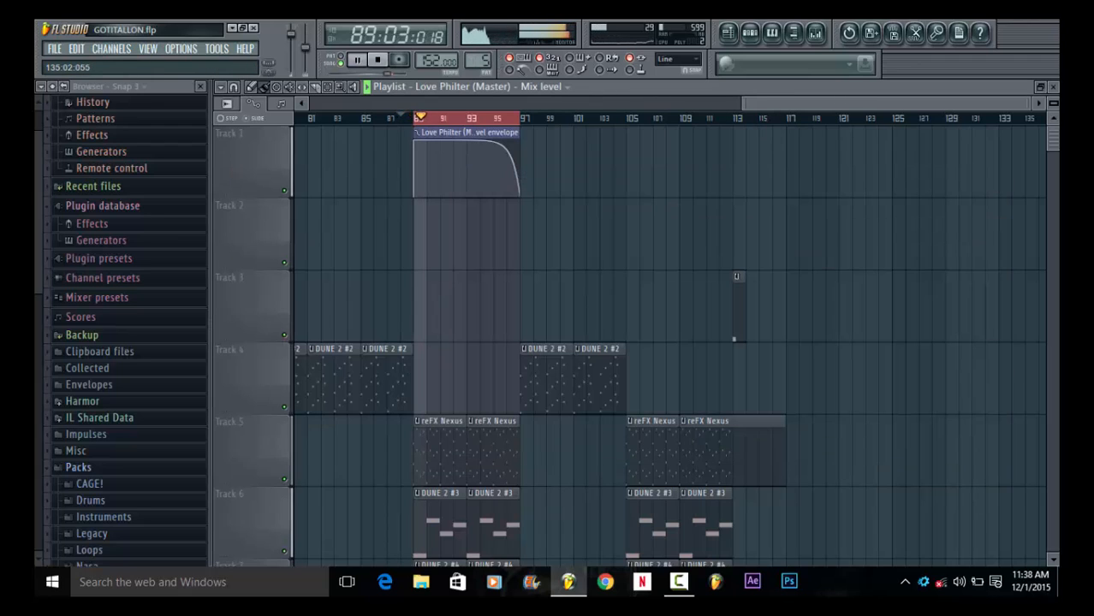
{"action": "left_click_drag", "start_coordinate": [1054, 103], "coordinate": [1036, 100]}
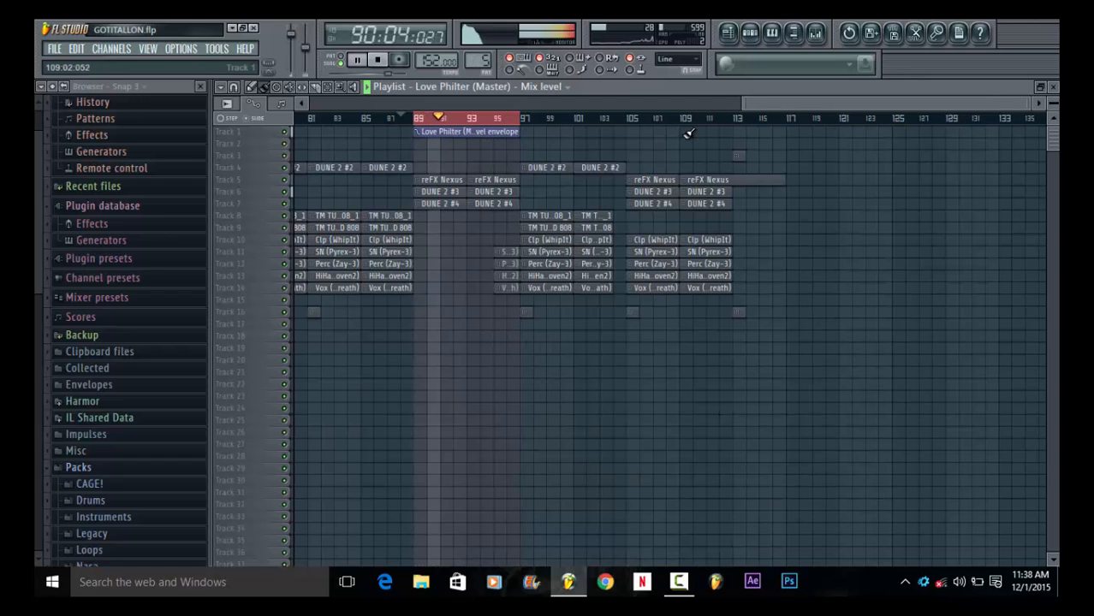
{"action": "key", "text": "space"}
{"action": "left_click", "coordinate": [379, 59]}
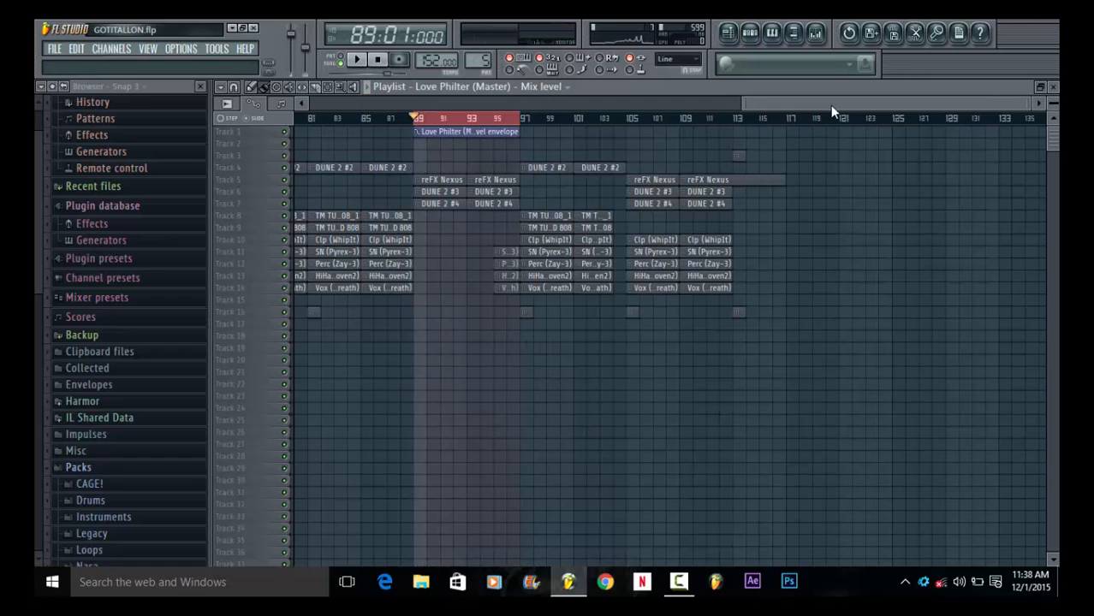
Clear the selection of bars 89–97, play the arrangement's ending from bar 112, and stop it
{"action": "left_click_drag", "start_coordinate": [519, 118], "coordinate": [416, 118]}
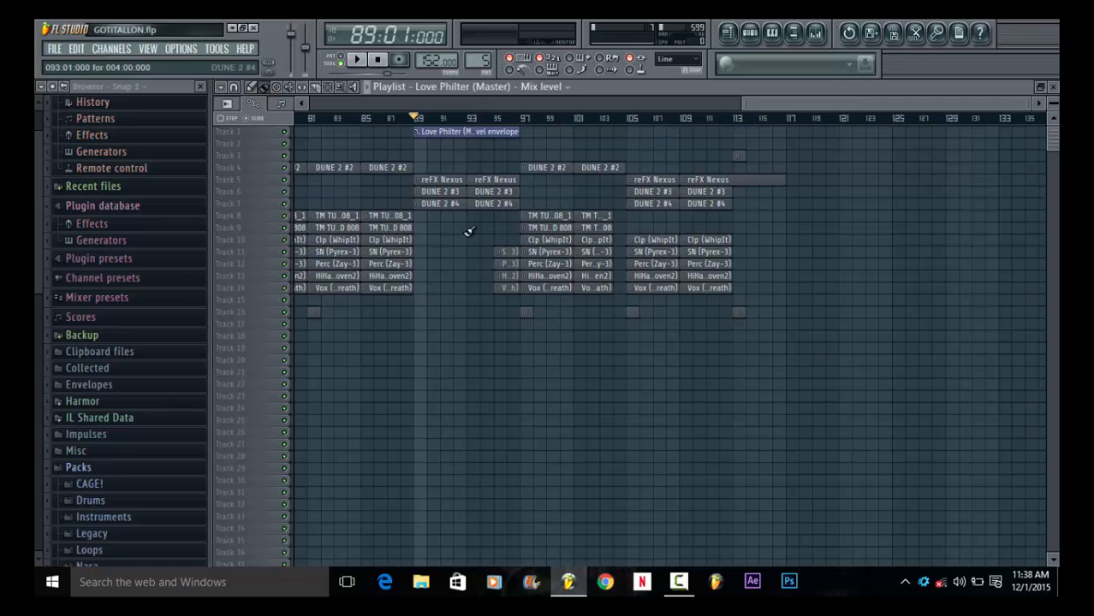
{"action": "left_click_drag", "start_coordinate": [754, 103], "coordinate": [775, 133]}
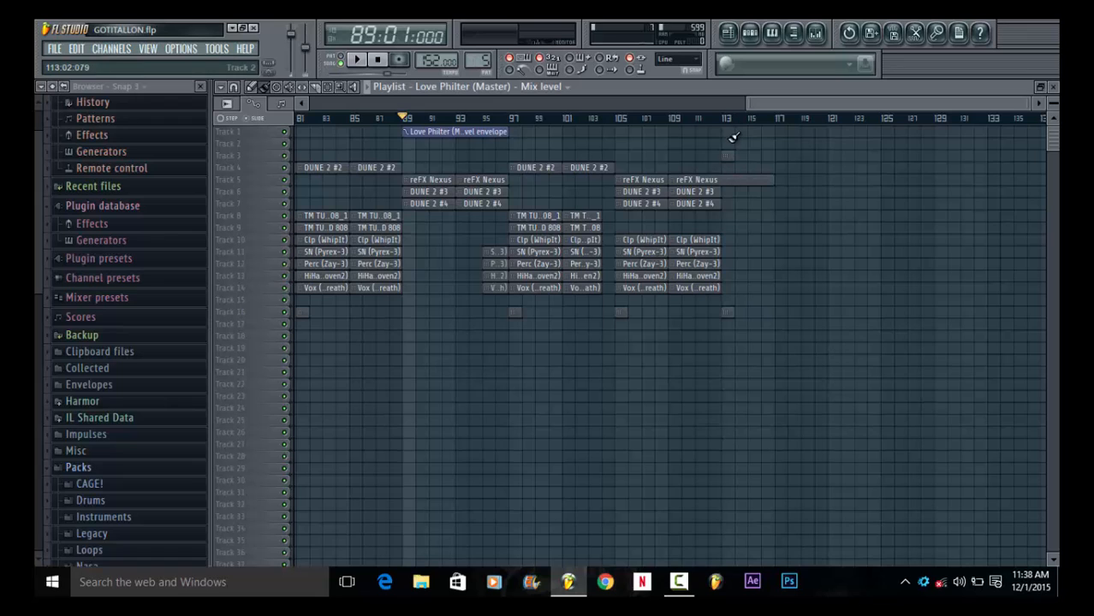
{"action": "left_click_drag", "start_coordinate": [1053, 104], "coordinate": [1053, 83]}
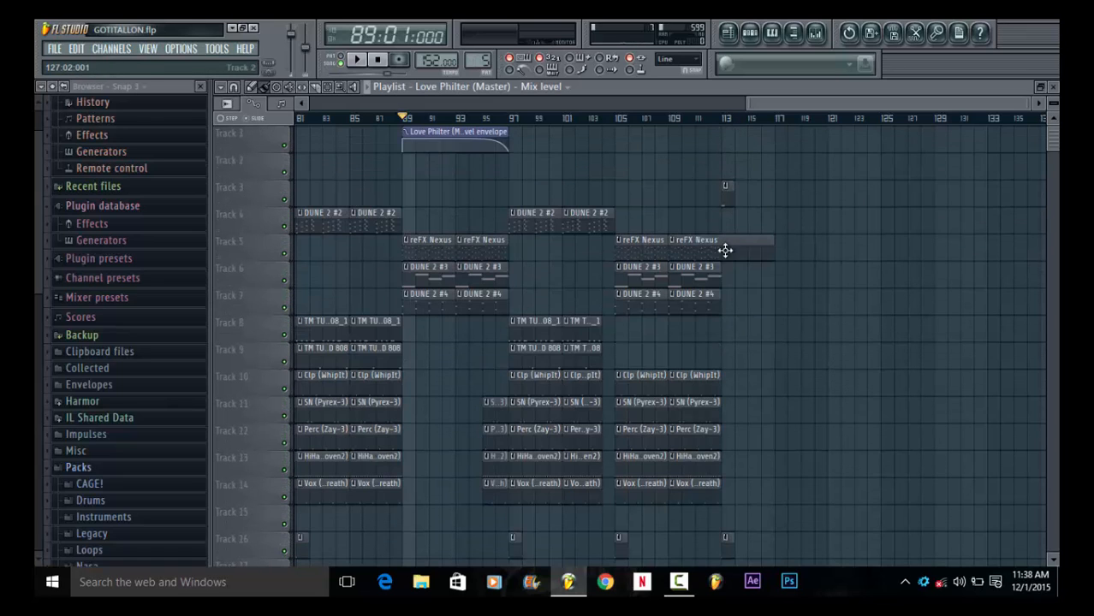
{"action": "left_click", "coordinate": [715, 120]}
{"action": "key", "text": "space"}
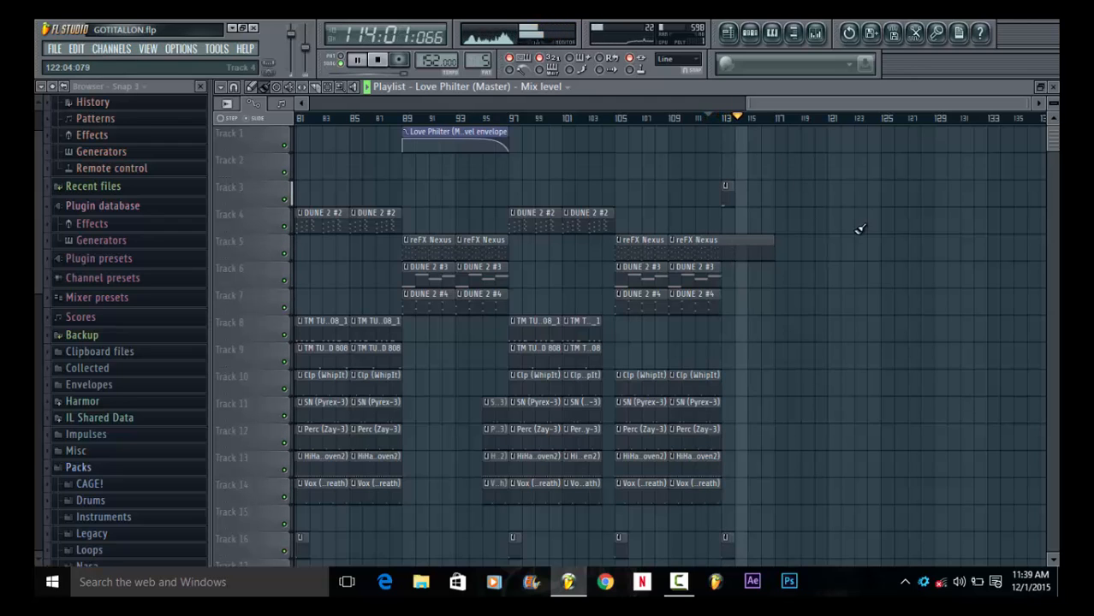
{"action": "key", "text": "space"}
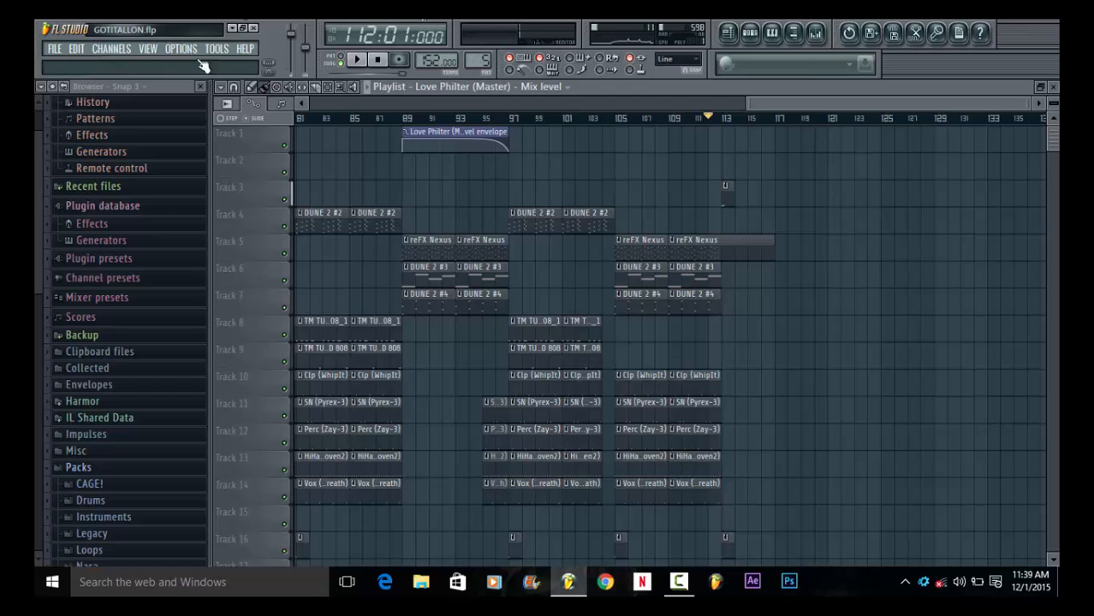
Return the song position to the start and show the full channel list beside the playlist, without the mixer
{"action": "left_click", "coordinate": [377, 60]}
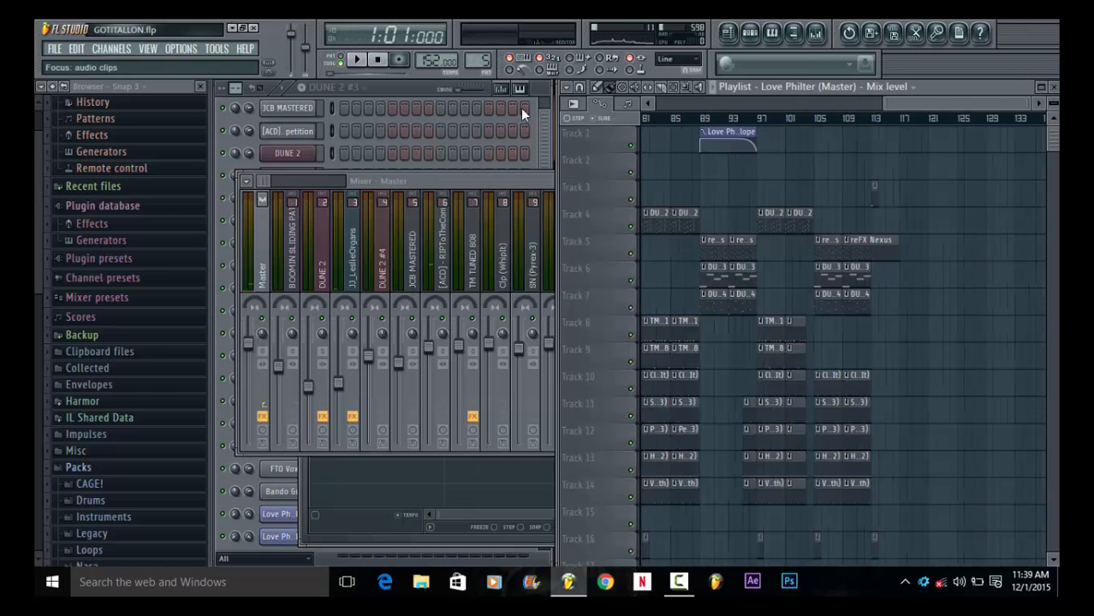
{"action": "left_click", "coordinate": [407, 87]}
{"action": "scroll", "coordinate": [50, 455], "scroll_direction": "down", "scroll_amount": 5}
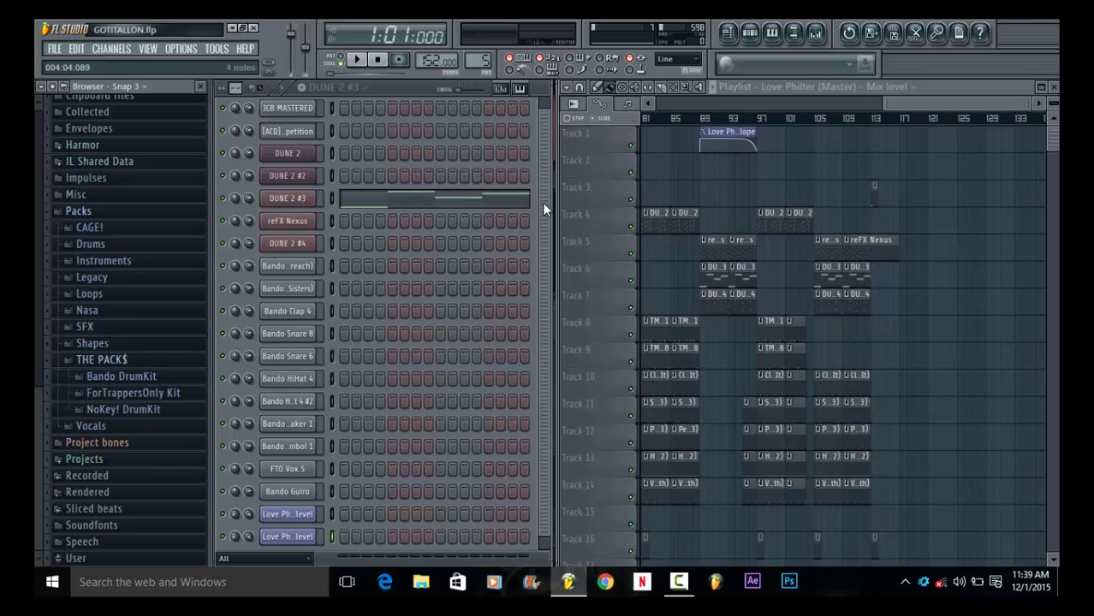
{"action": "mouse_move", "coordinate": [544, 202]}
{"action": "left_mouse_down"}
{"action": "mouse_move", "coordinate": [543, 183]}
{"action": "mouse_move", "coordinate": [544, 238]}
{"action": "mouse_move", "coordinate": [543, 202]}
{"action": "left_mouse_up"}
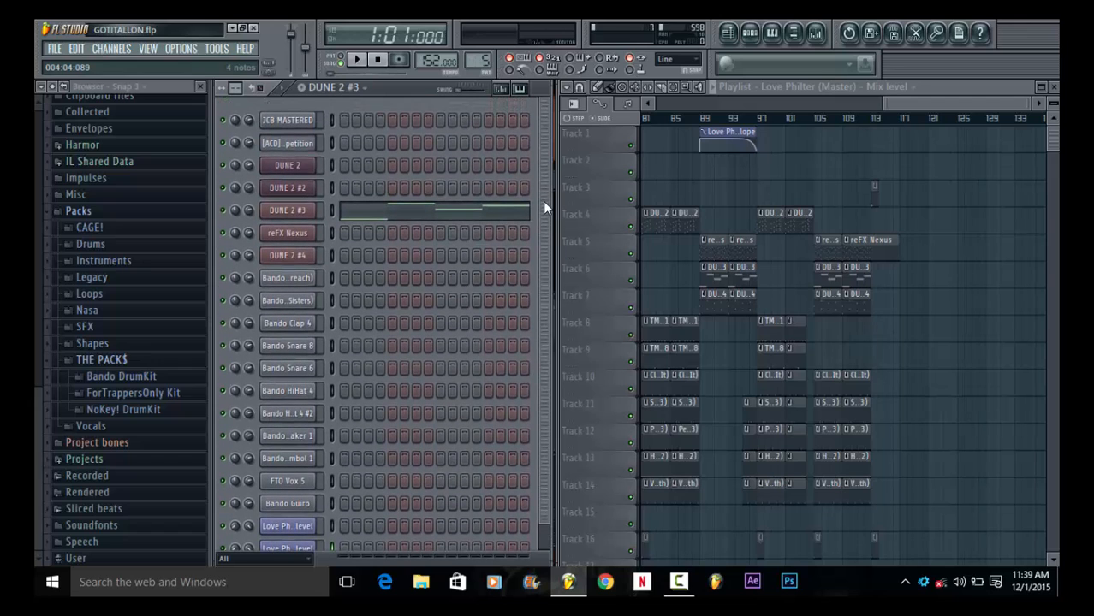
{"action": "mouse_move", "coordinate": [684, 582]}
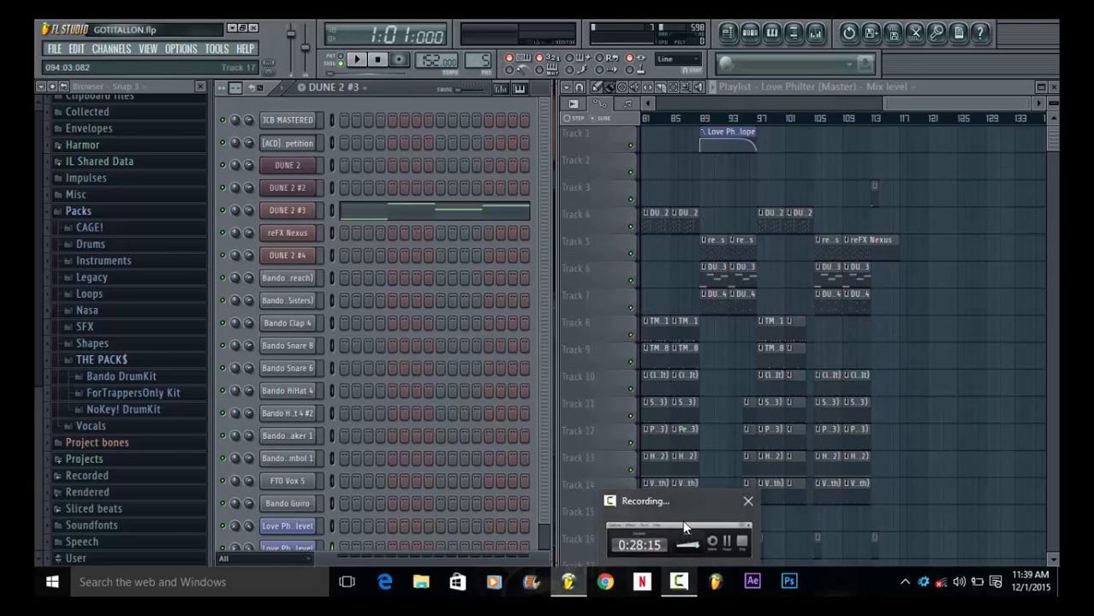
{"action": "mouse_move", "coordinate": [684, 526]}
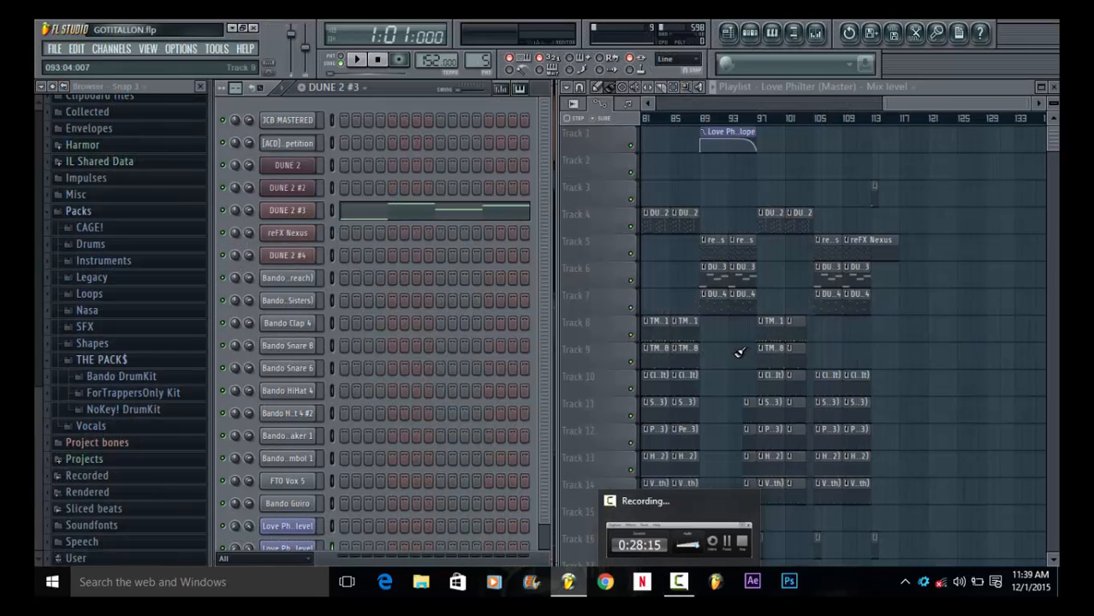
{"action": "left_click", "coordinate": [685, 529]}
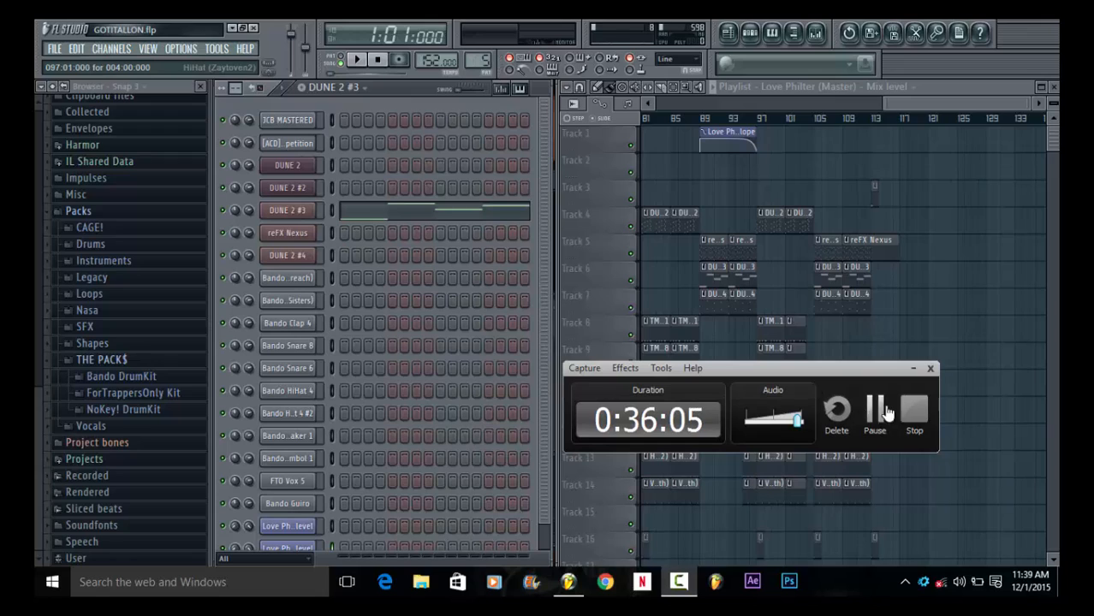